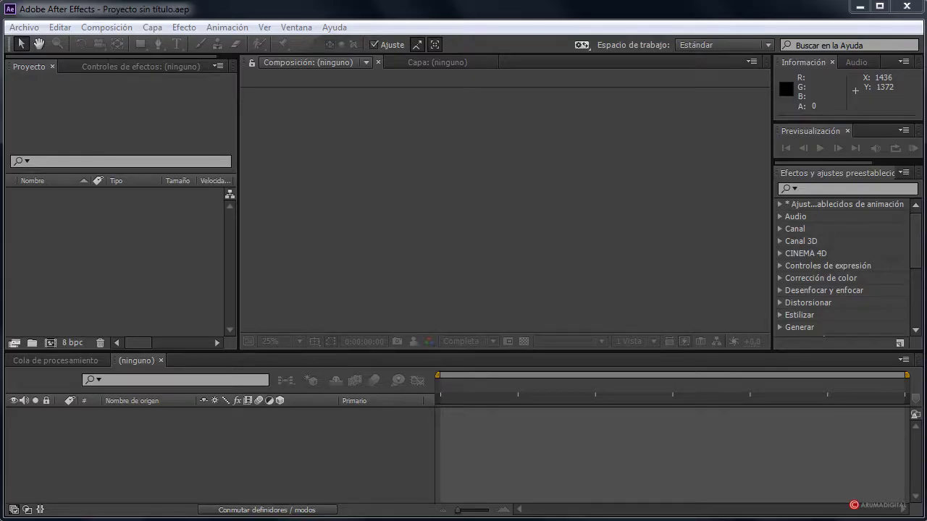
# Step: Create a new composition with the HDV/HDTV 720 25 preset, 1280 x 720 px, and a 10-second duration
pyautogui.click(108, 28)
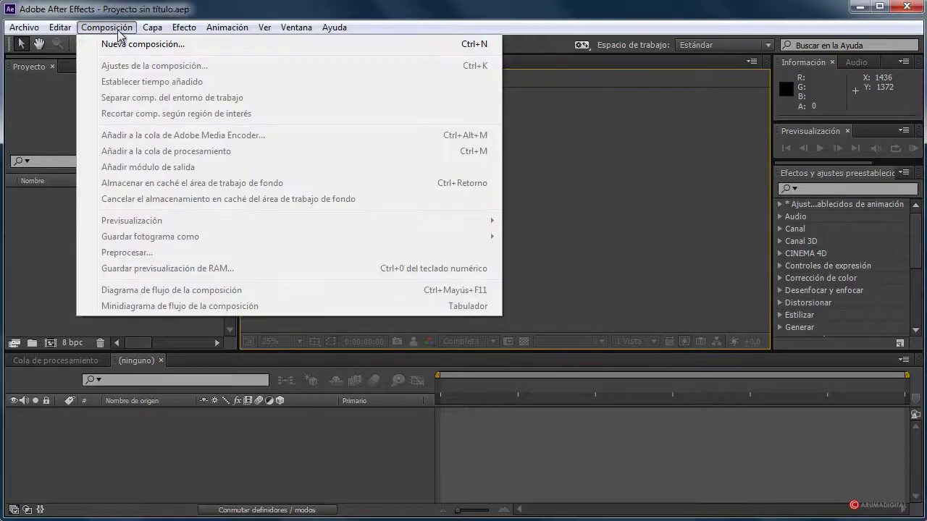
pyautogui.click(118, 39)
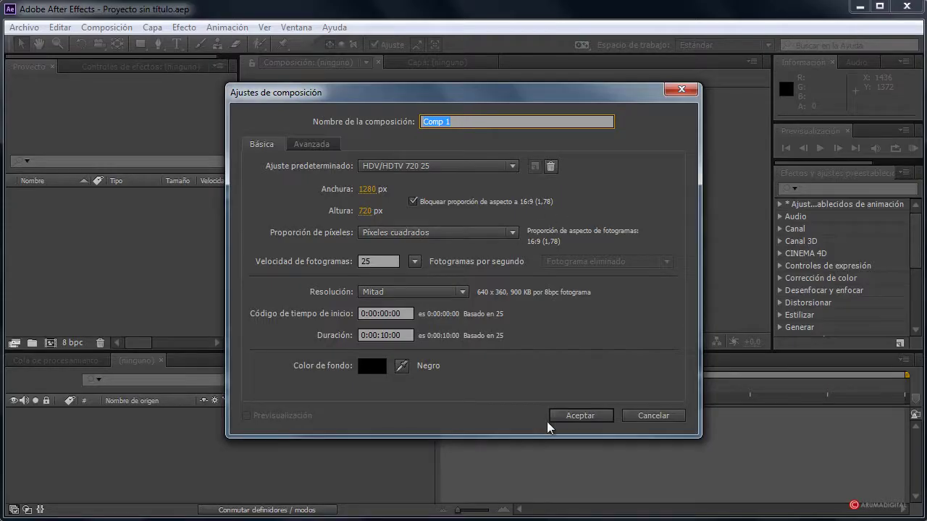
pyautogui.click(576, 417)
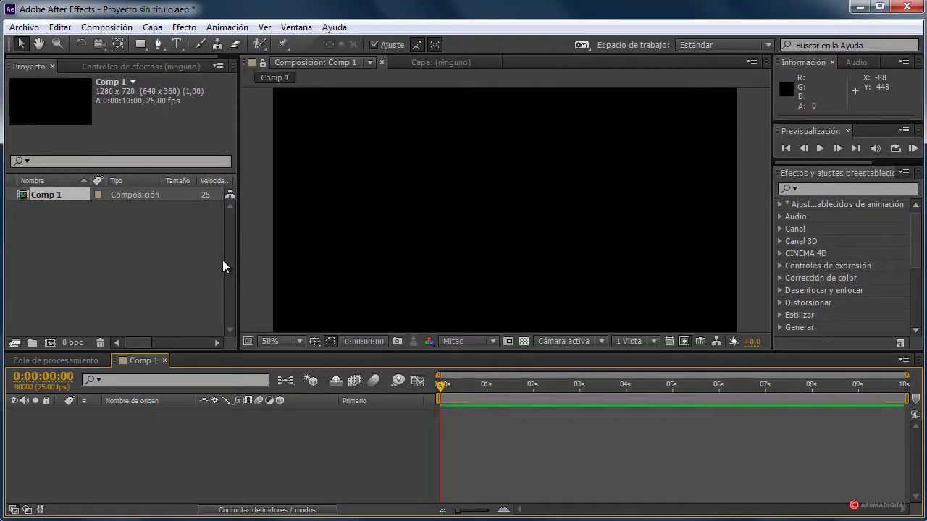
# Step: Rename the composition Comp 1 as Final in its composition settings
pyautogui.rightClick(36, 194)
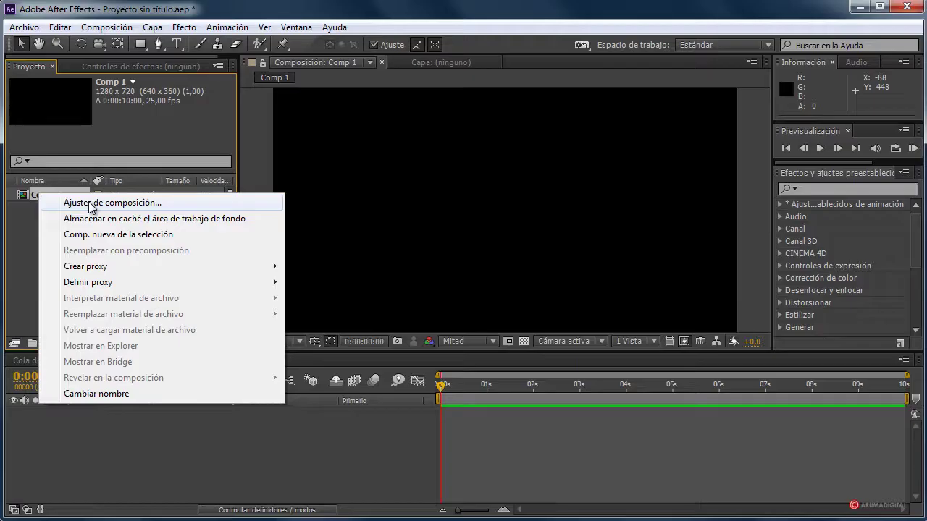
pyautogui.click(92, 204)
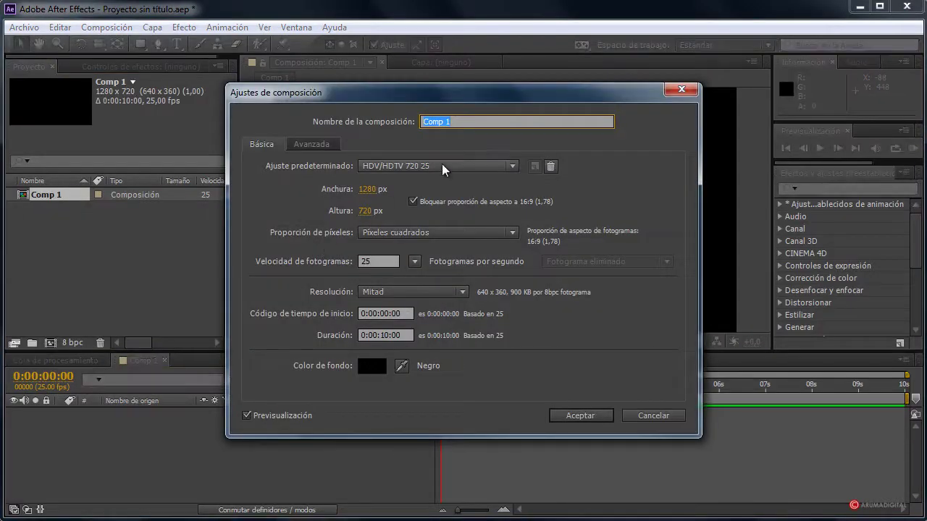
pyautogui.write('Final')
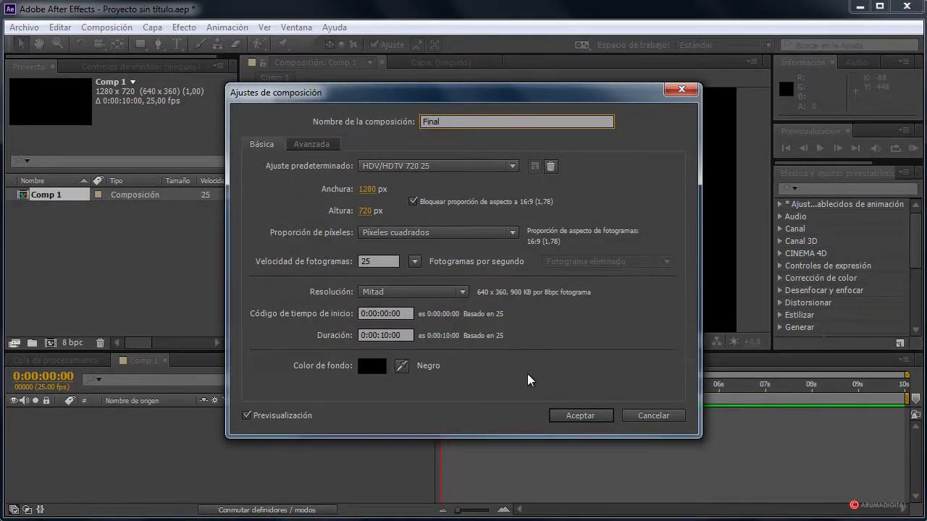
pyautogui.click(579, 414)
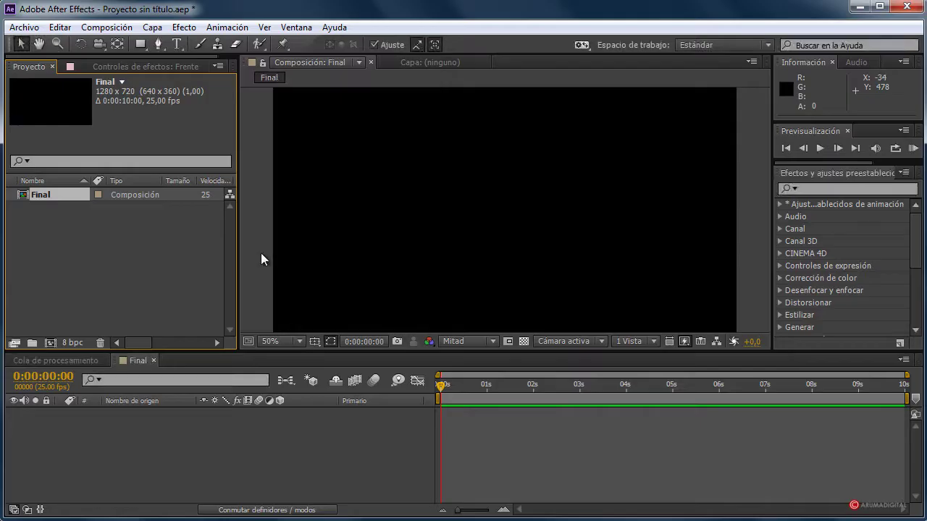
# Step: Add a full-size 1280 x 720 px solid layer to the Final composition, coloured very dark red (140909)
pyautogui.click(830, 190)
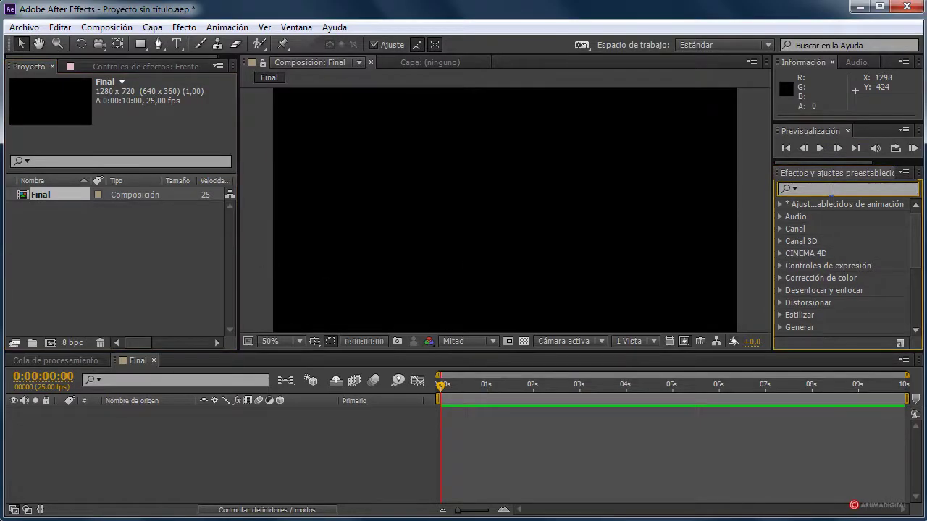
pyautogui.click(152, 29)
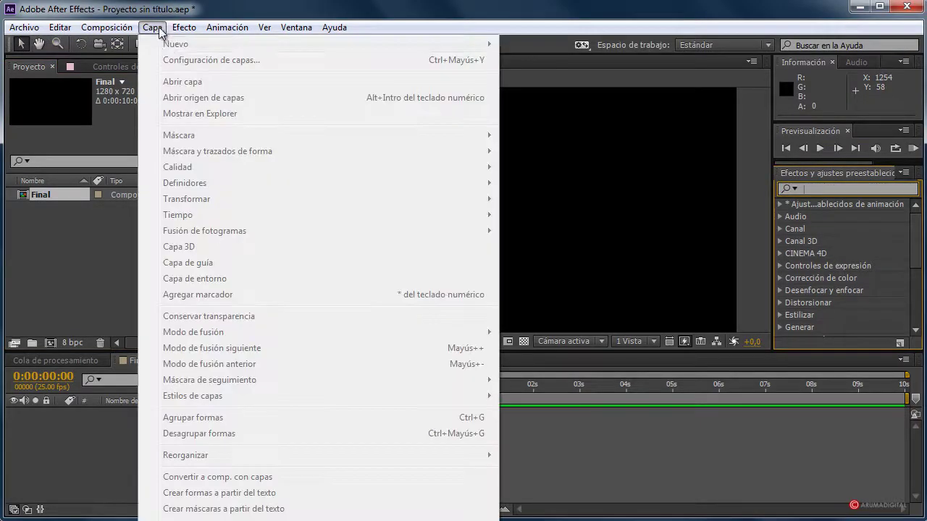
pyautogui.click(67, 194)
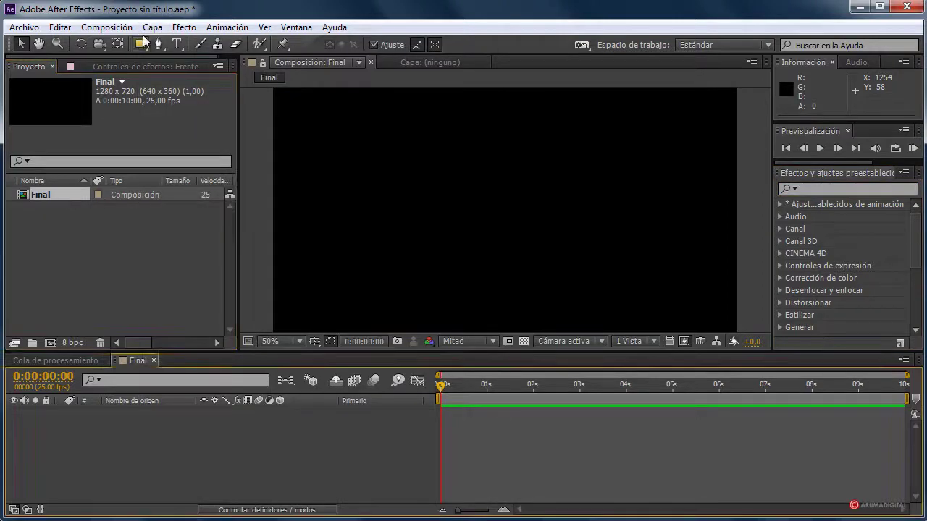
pyautogui.click(152, 27)
pyautogui.moveTo(173, 43)
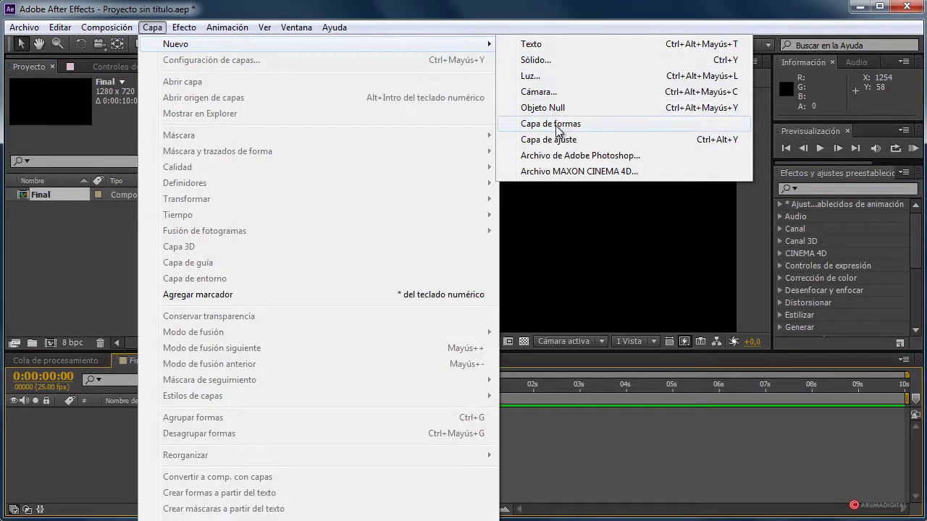
pyautogui.click(543, 61)
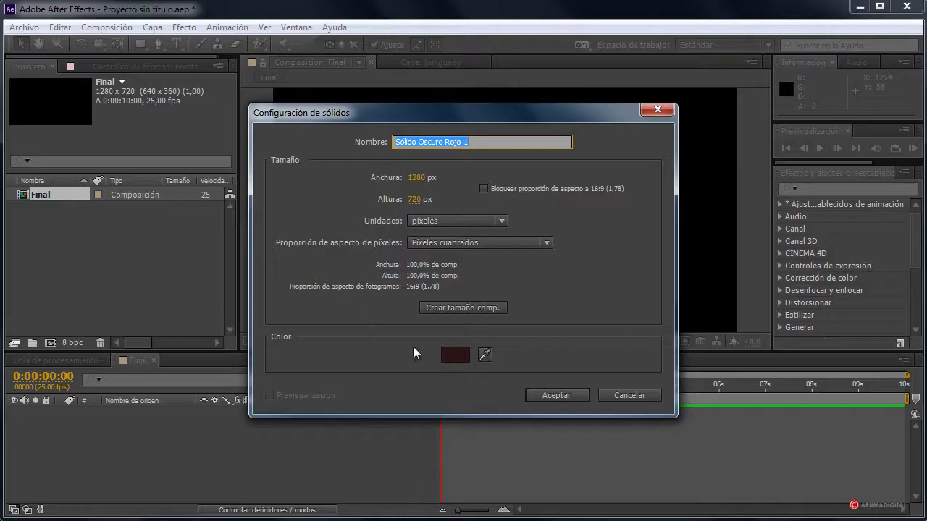
pyautogui.click(455, 355)
pyautogui.moveTo(136, 269); pyautogui.dragTo(142, 288)
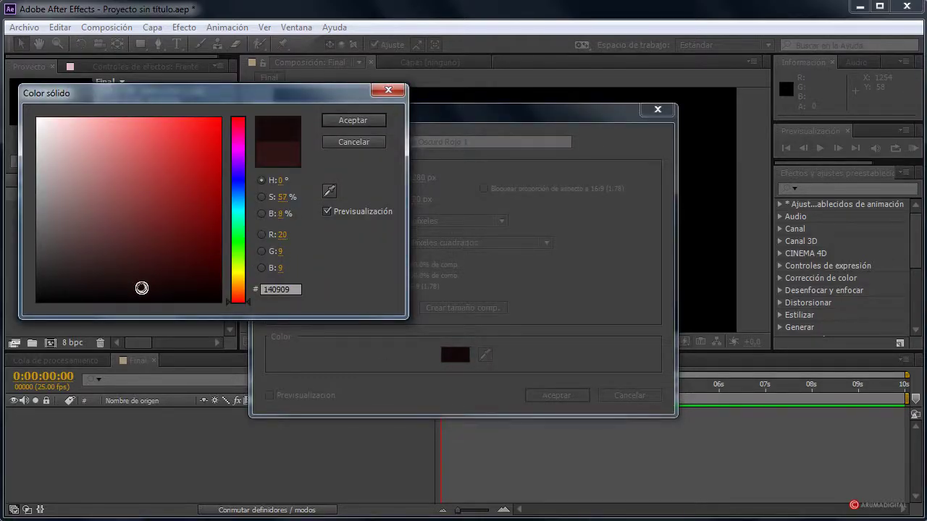
pyautogui.click(352, 121)
pyautogui.click(555, 394)
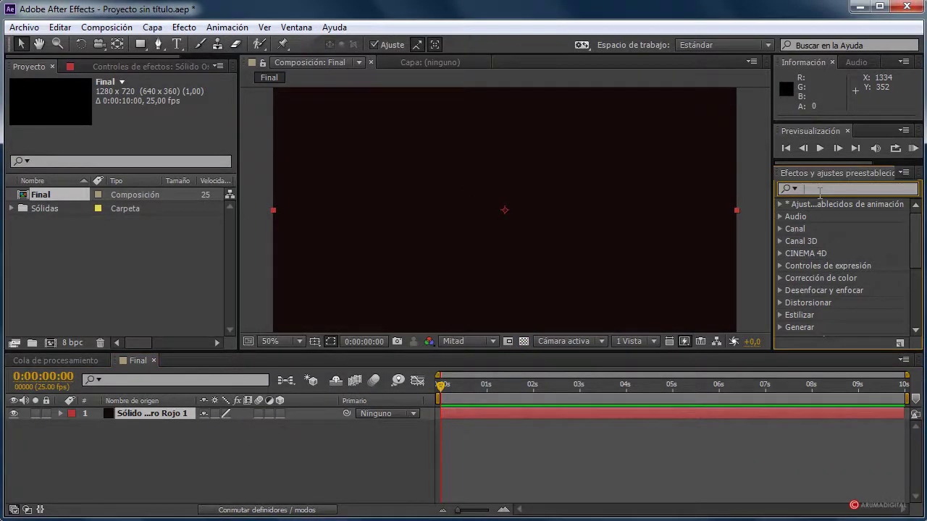
# Step: Add an empty shape layer above the dark red solid in the Final composition
pyautogui.click(161, 29)
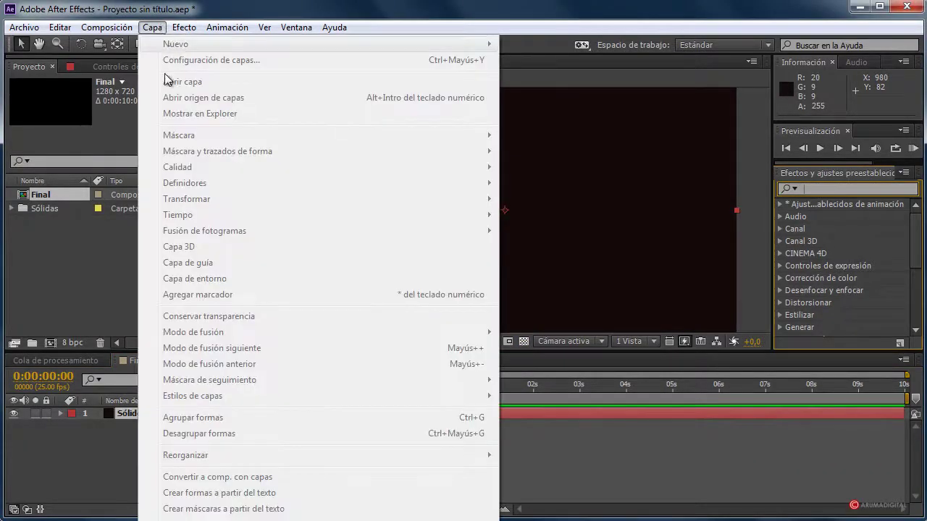
pyautogui.click(128, 413)
pyautogui.click(152, 27)
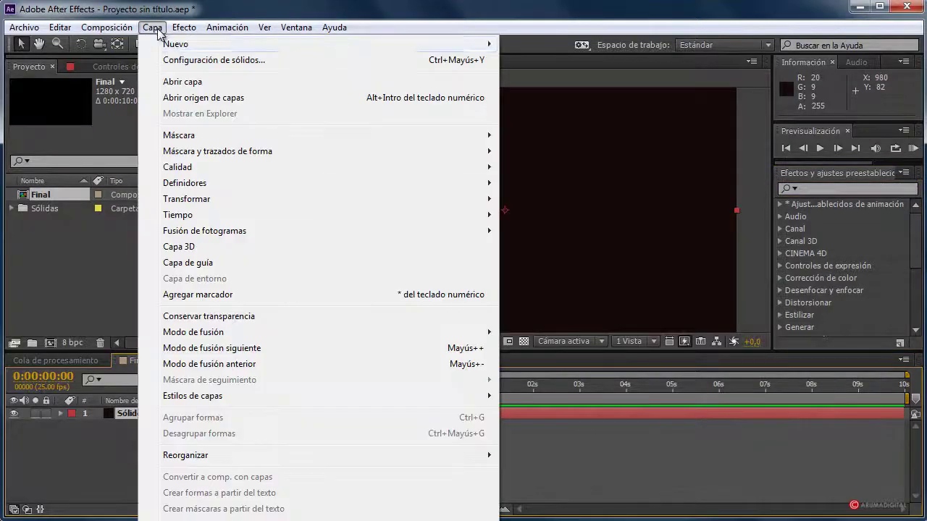
pyautogui.moveTo(435, 43)
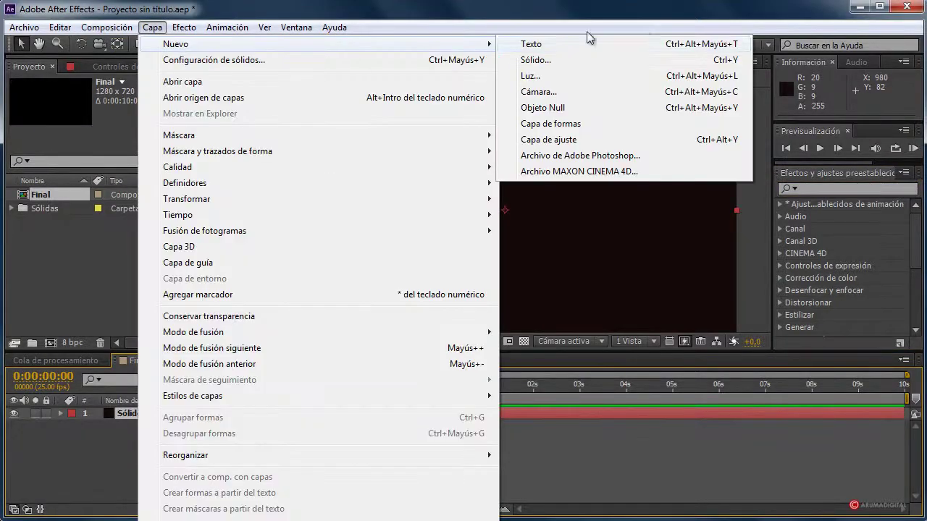
pyautogui.click(549, 123)
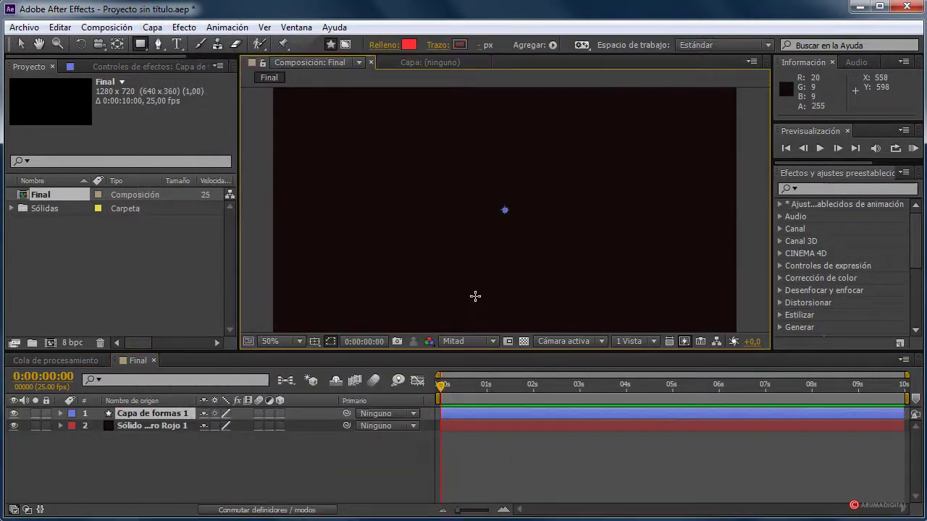
# Step: Apply the "Rueda d...da triple" animation preset from Shapes, Sprites - Still, to the layer Capa de formas 1
pyautogui.click(834, 189)
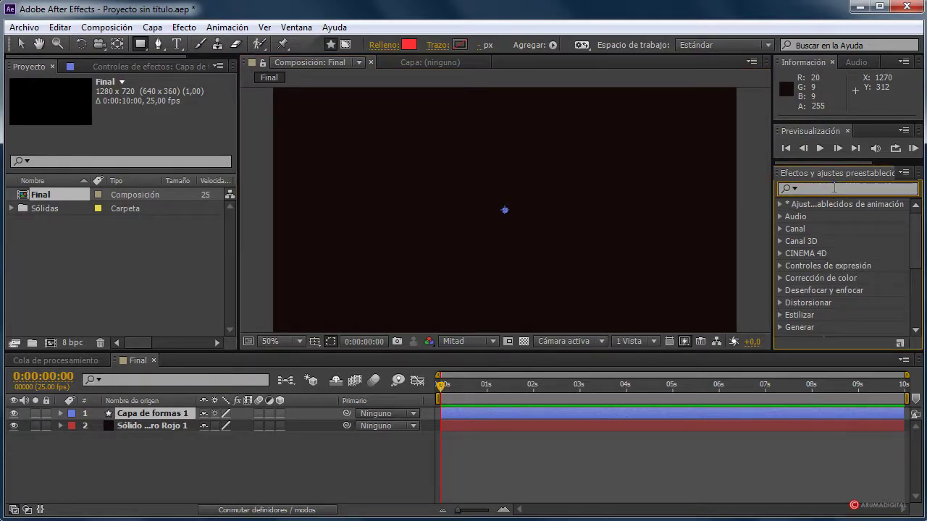
pyautogui.click(780, 204)
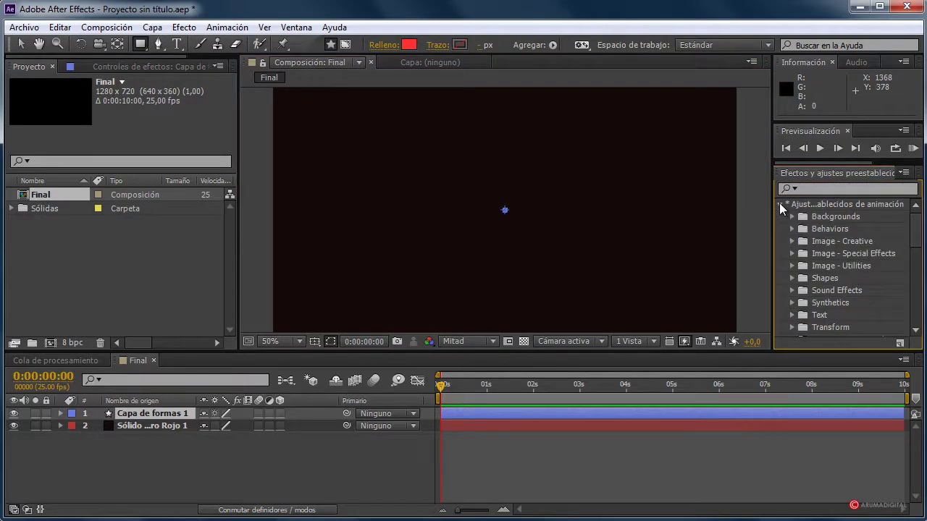
pyautogui.scroll(-1, 805, 304)
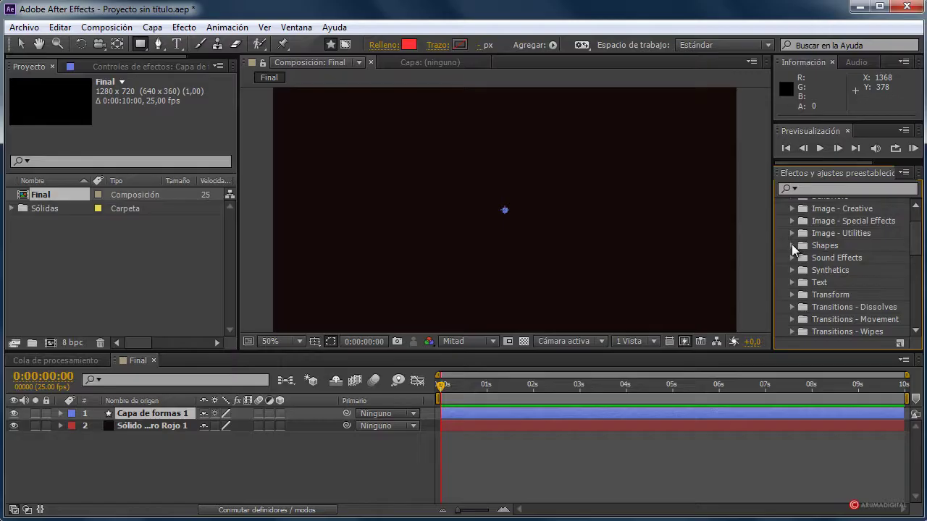
pyautogui.click(792, 246)
pyautogui.click(806, 294)
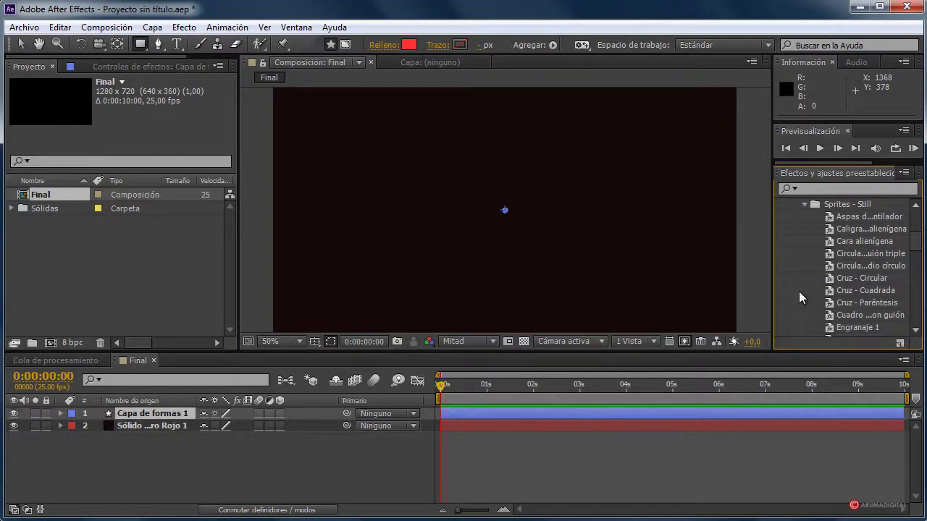
pyautogui.scroll(-6, 799, 291)
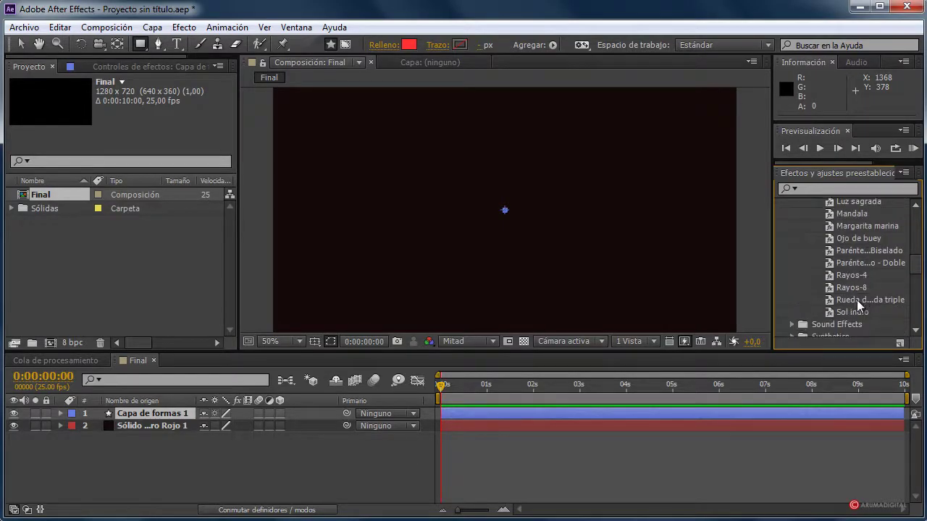
pyautogui.moveTo(857, 300); pyautogui.dragTo(179, 422)
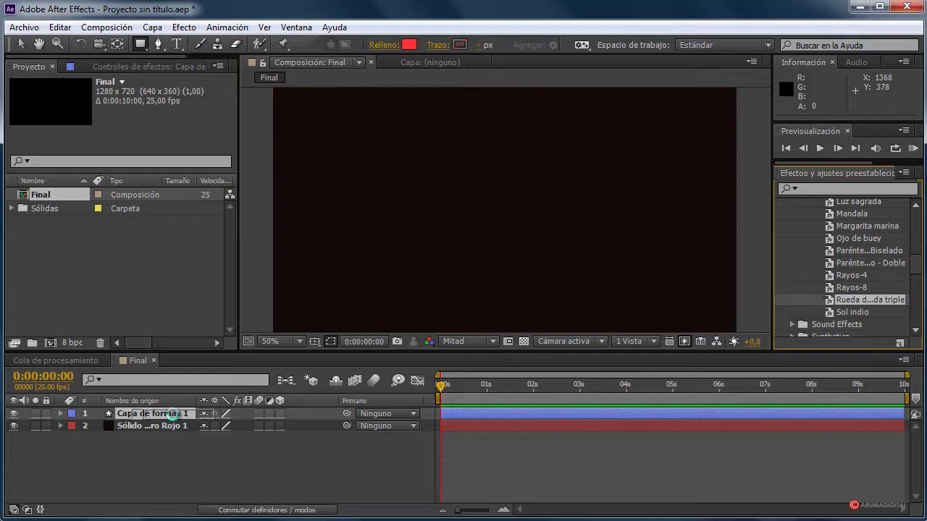
# Step: Scale the shape layer down to 21% with the Selection tool active
pyautogui.press('v')
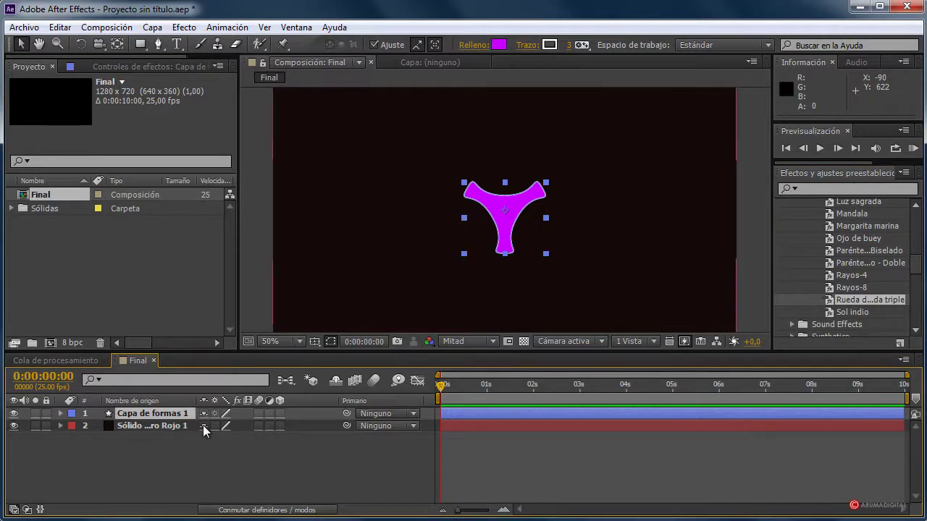
pyautogui.press('s')
pyautogui.moveTo(224, 425); pyautogui.dragTo(170, 426)
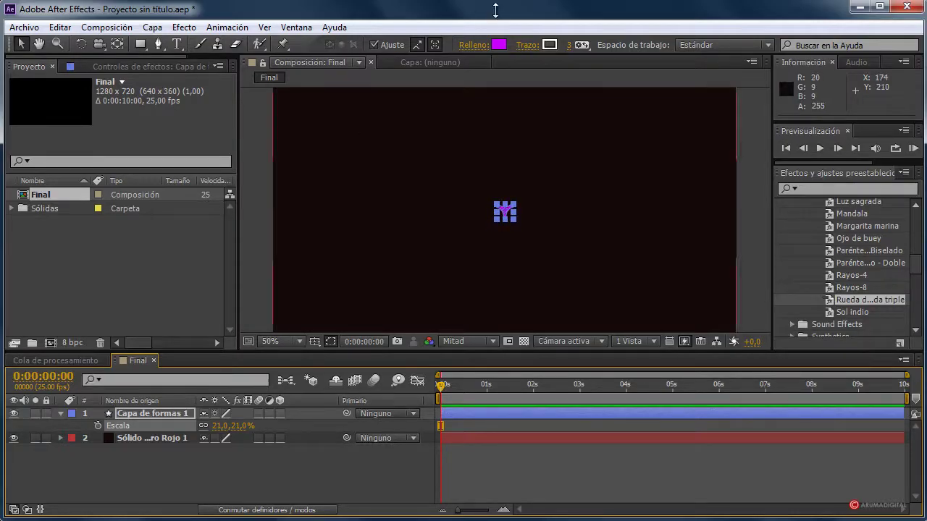
# Step: Change the fill colour of the three-armed shape to a dark red
pyautogui.click(499, 45)
pyautogui.moveTo(186, 211)
pyautogui.mouseDown()
pyautogui.moveTo(153, 246)
pyautogui.moveTo(139, 231)
pyautogui.mouseUp()
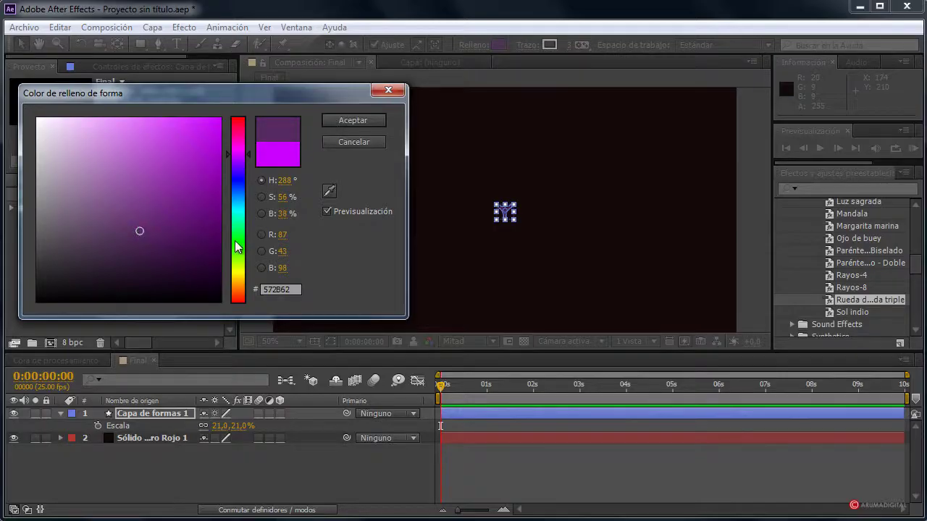
pyautogui.moveTo(240, 246); pyautogui.dragTo(239, 304)
pyautogui.moveTo(159, 241); pyautogui.dragTo(167, 214)
pyautogui.click(339, 119)
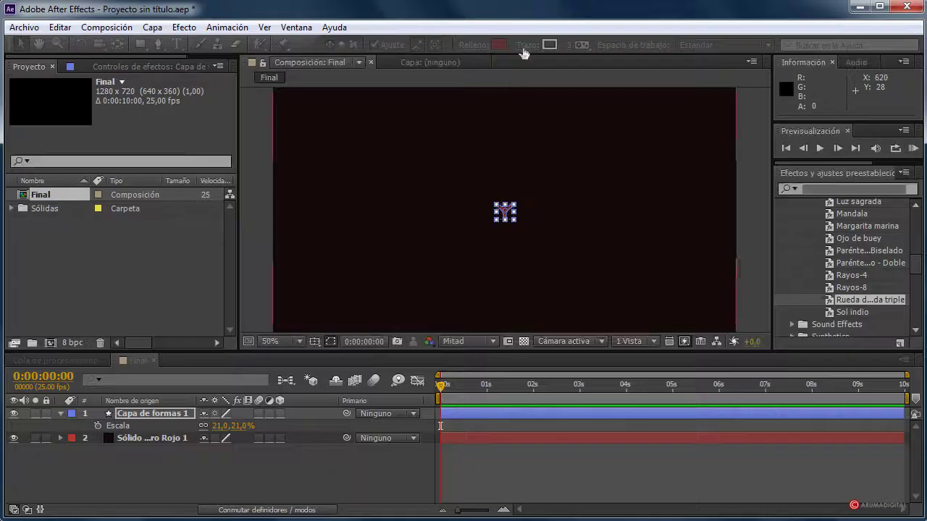
# Step: Remove the stroke from the three-armed shape by setting it to none, and deselect the layer
pyautogui.click(529, 45)
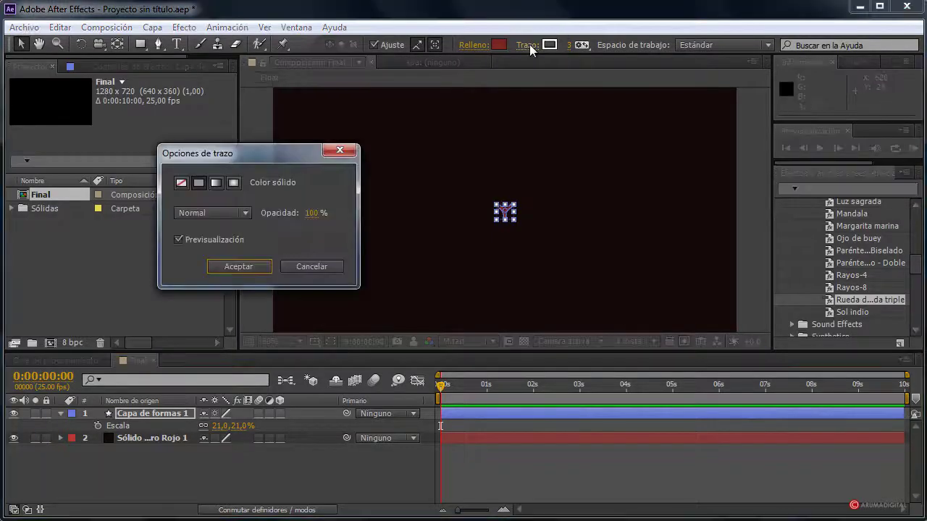
pyautogui.click(185, 185)
pyautogui.click(254, 267)
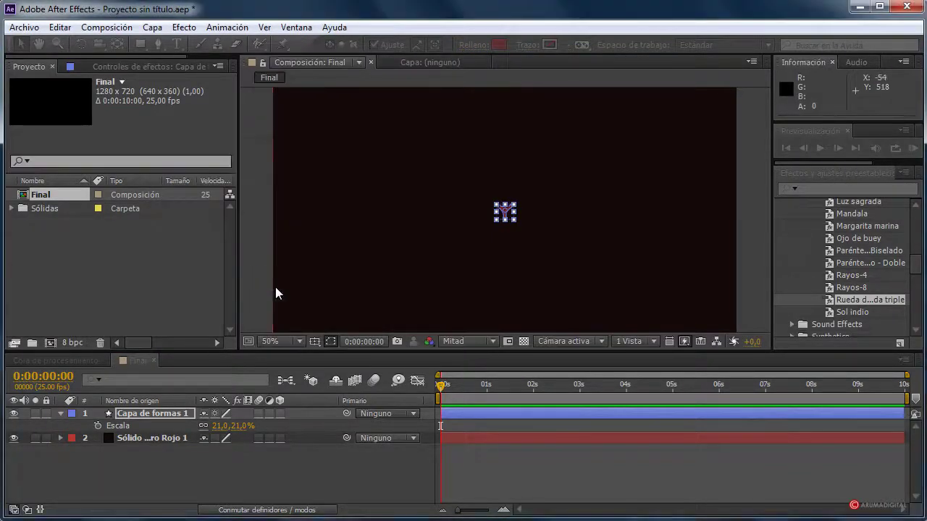
pyautogui.click(257, 241)
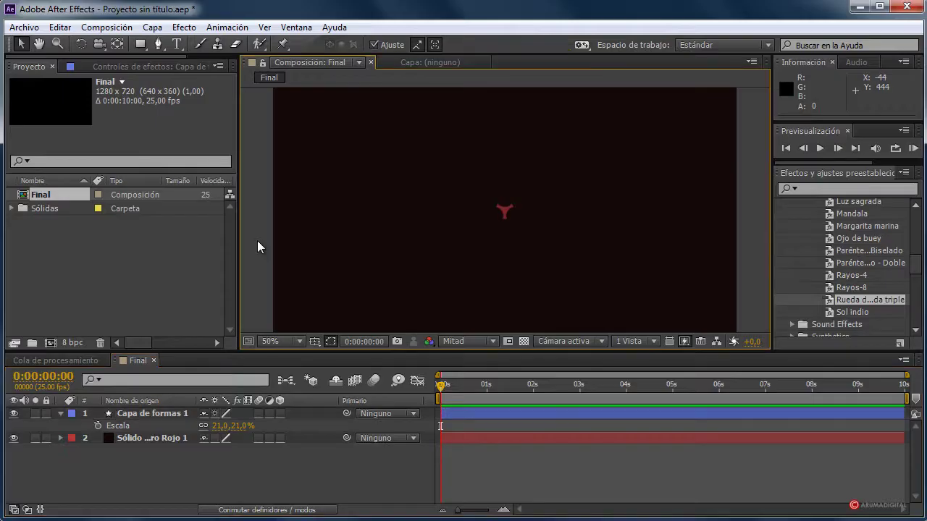
# Step: Find the CC RepeTile effect by searching for "cc repe" and apply it to the layer Capa de formas 1
pyautogui.click(504, 214)
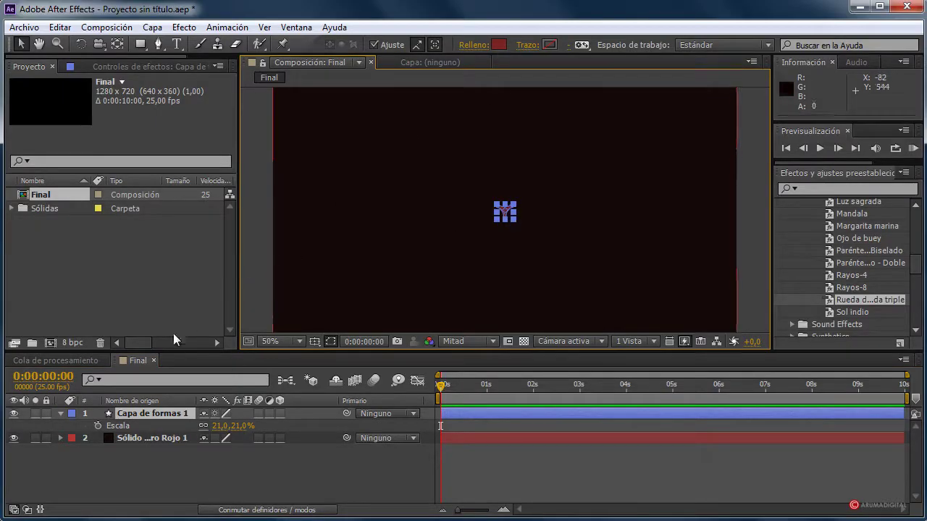
pyautogui.click(837, 189)
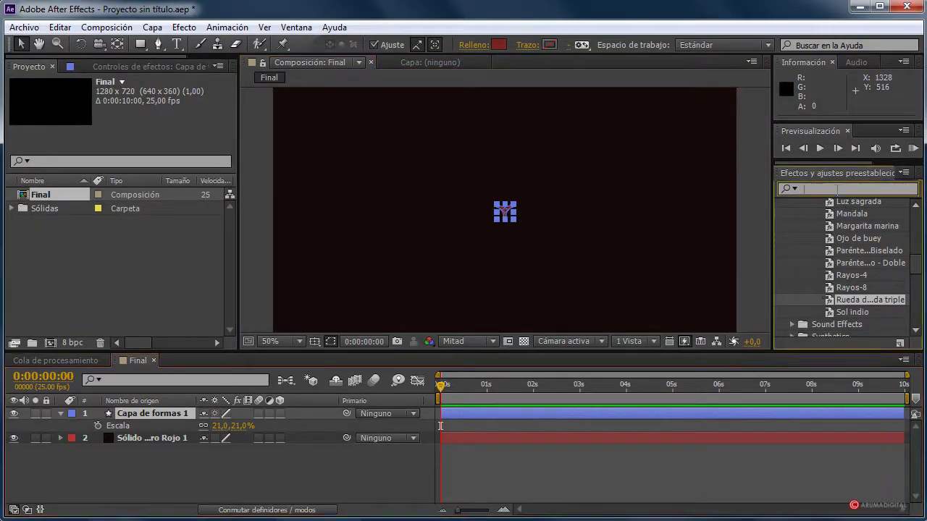
pyautogui.write('cc re')
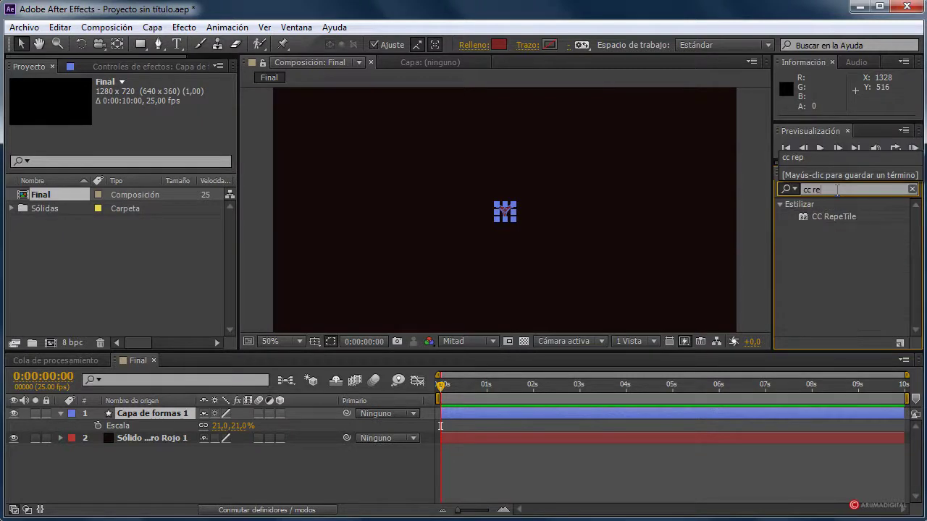
pyautogui.write('pe')
pyautogui.moveTo(848, 212); pyautogui.dragTo(177, 414)
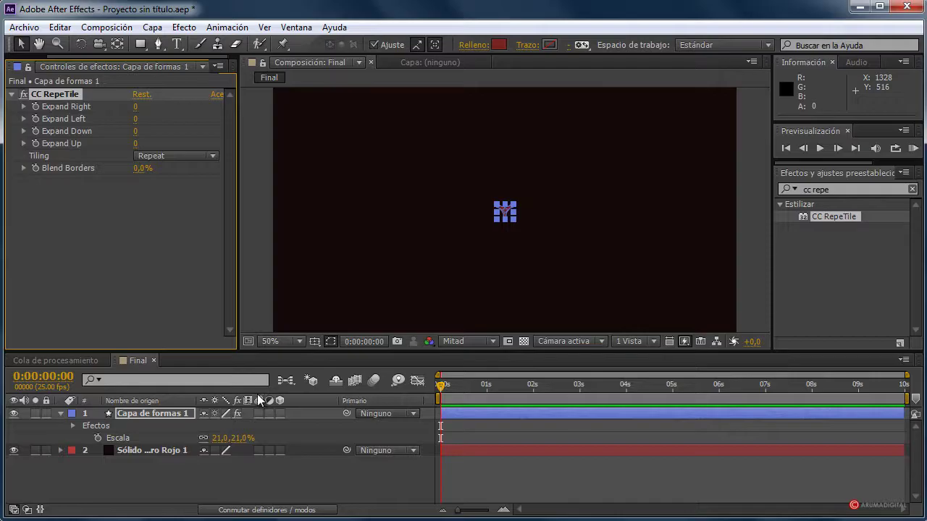
# Step: Set CC RepeTile's Expand Right, Expand Left, Expand Down and Expand Up to 700 each
pyautogui.click(137, 107)
pyautogui.press('Tab')
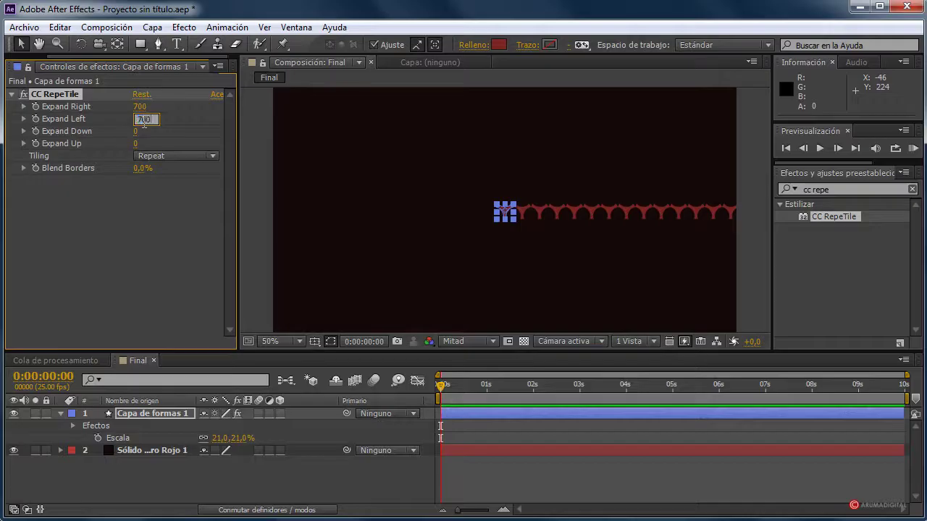
pyautogui.click(135, 132)
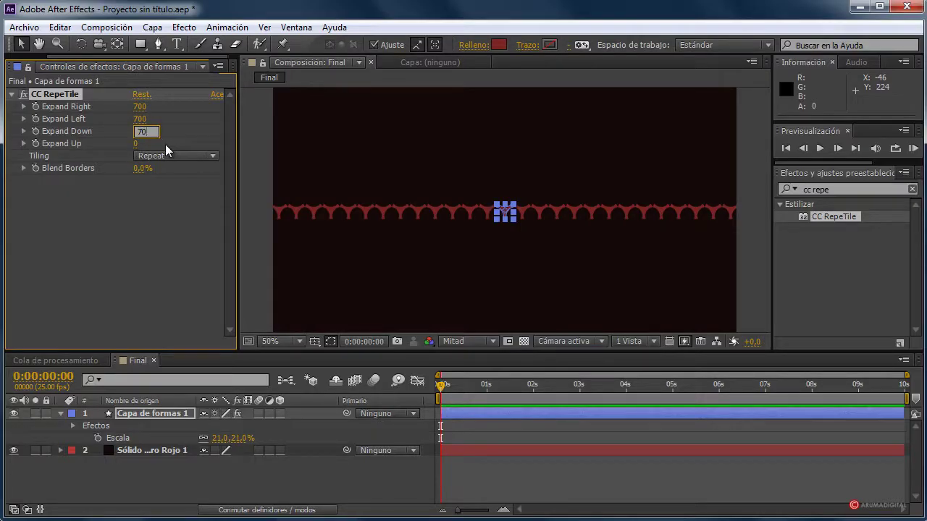
pyautogui.write('700')
pyautogui.click(139, 142)
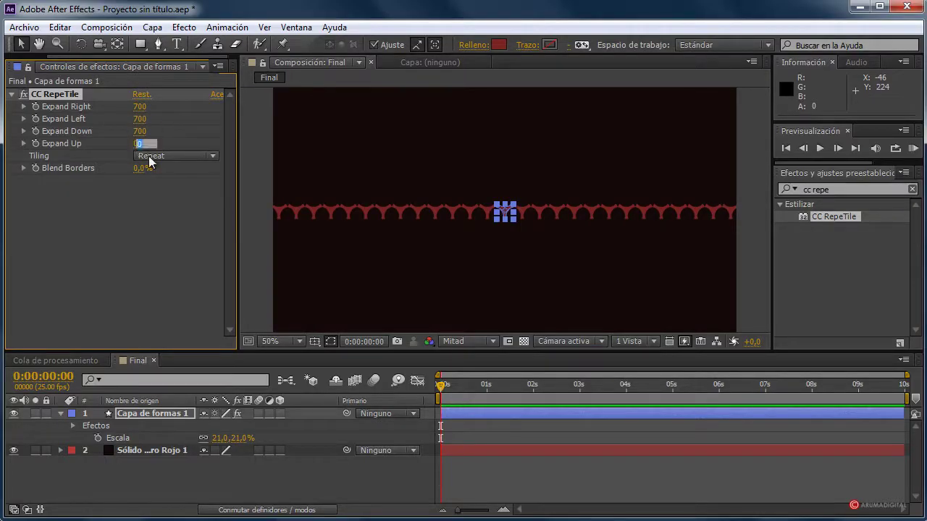
pyautogui.write('700')
pyautogui.click(168, 231)
pyautogui.press(',')
pyautogui.press(',')
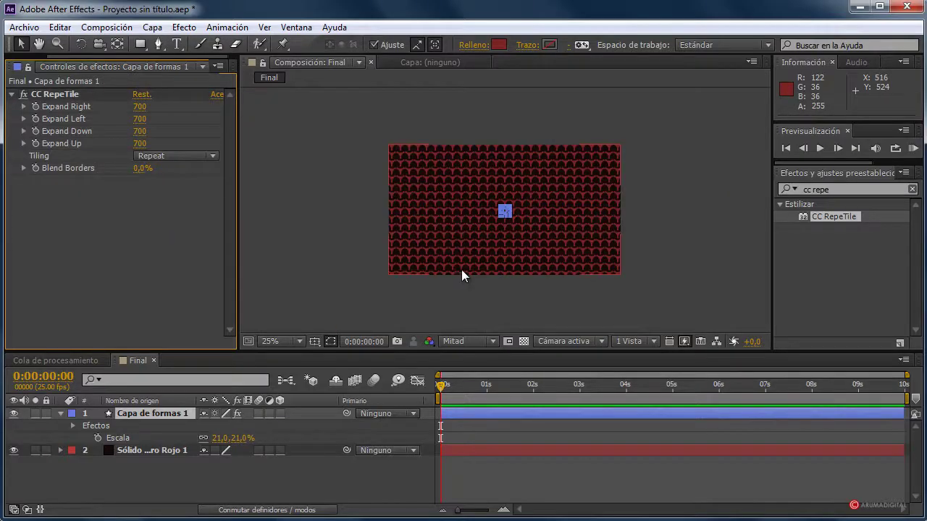
pyautogui.press('.')
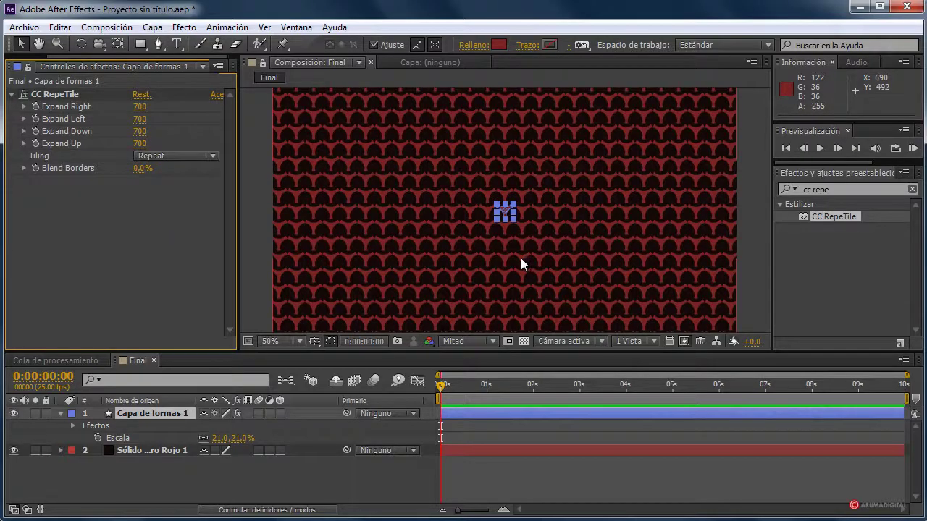
# Step: Try Checker Flip H, Checker Flip V and Unfold as the CC RepeTile tiling, settling on Checker 180 deg
pyautogui.click(149, 159)
pyautogui.click(166, 186)
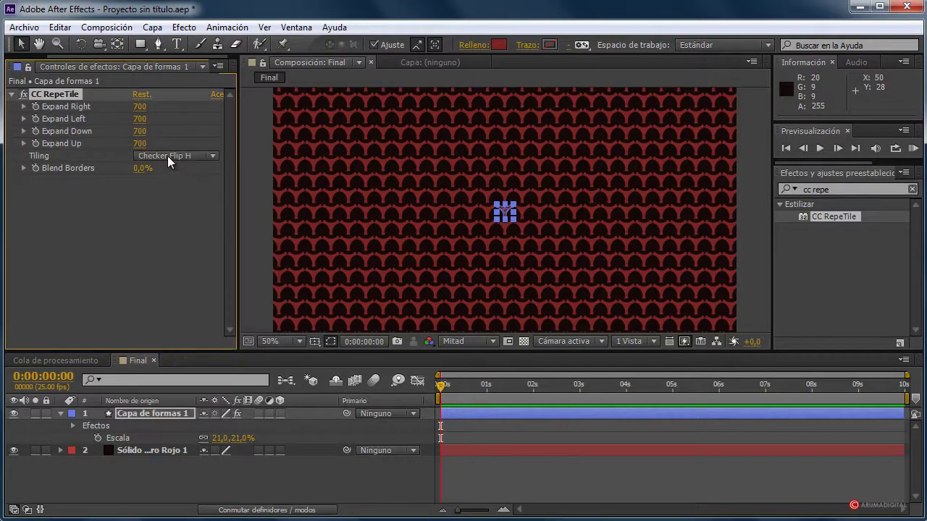
pyautogui.click(167, 156)
pyautogui.click(176, 204)
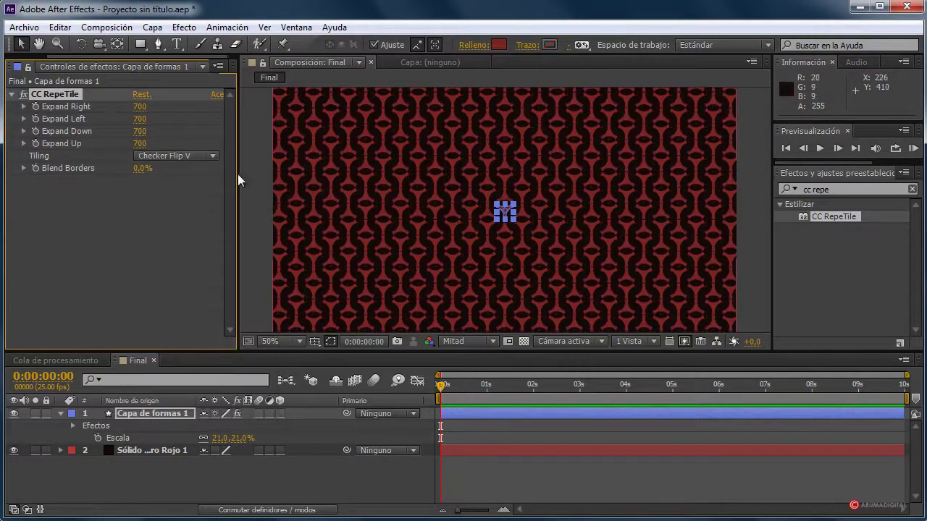
pyautogui.click(174, 156)
pyautogui.click(182, 219)
pyautogui.click(177, 156)
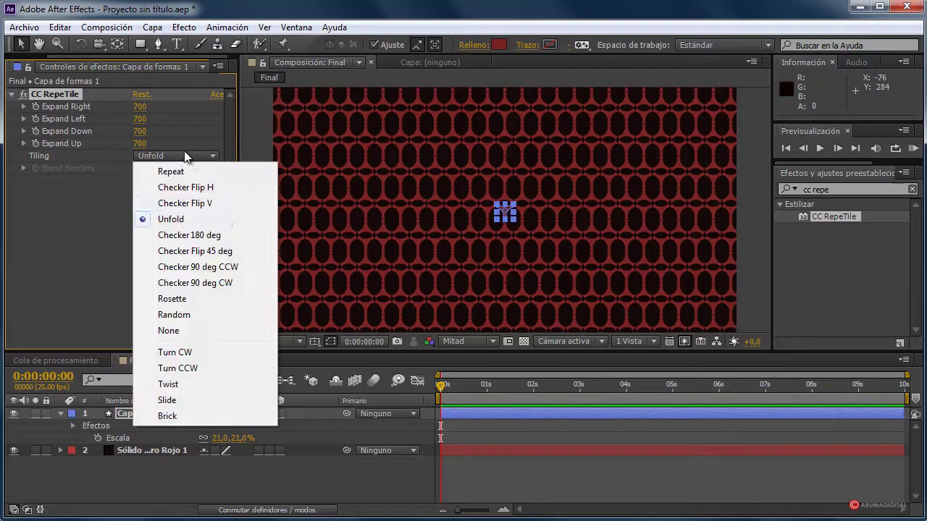
pyautogui.click(192, 236)
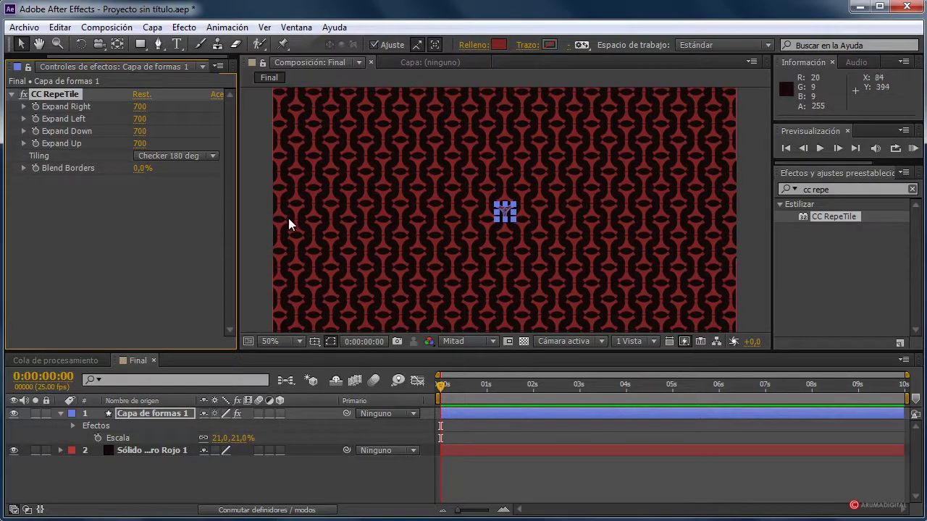
# Step: Lower the opacity of the pattern layer Capa de formas 1 to 10% and deselect the layer
pyautogui.click(165, 412)
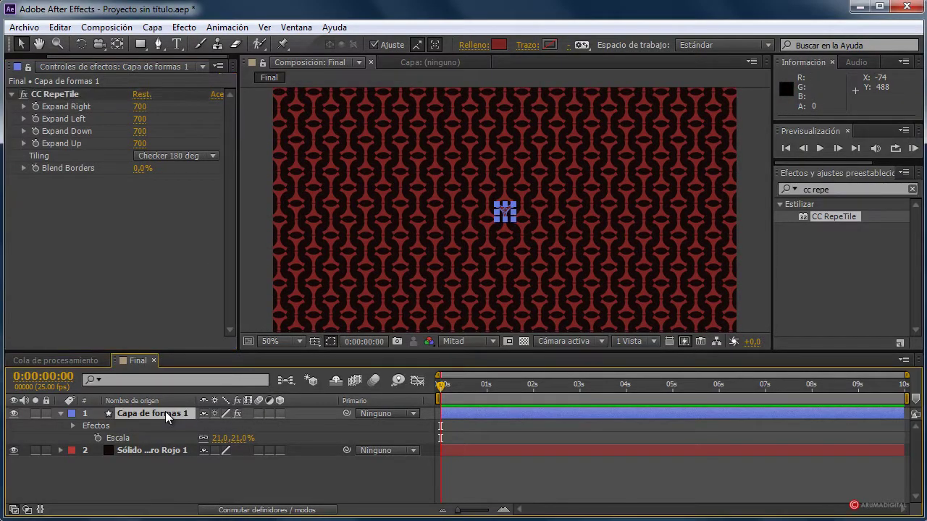
pyautogui.press('t')
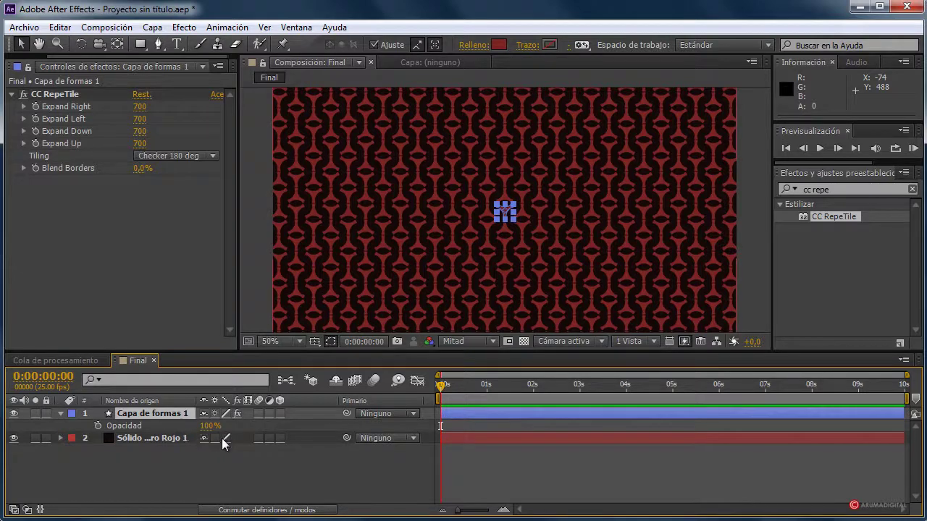
pyautogui.moveTo(206, 426); pyautogui.dragTo(141, 425)
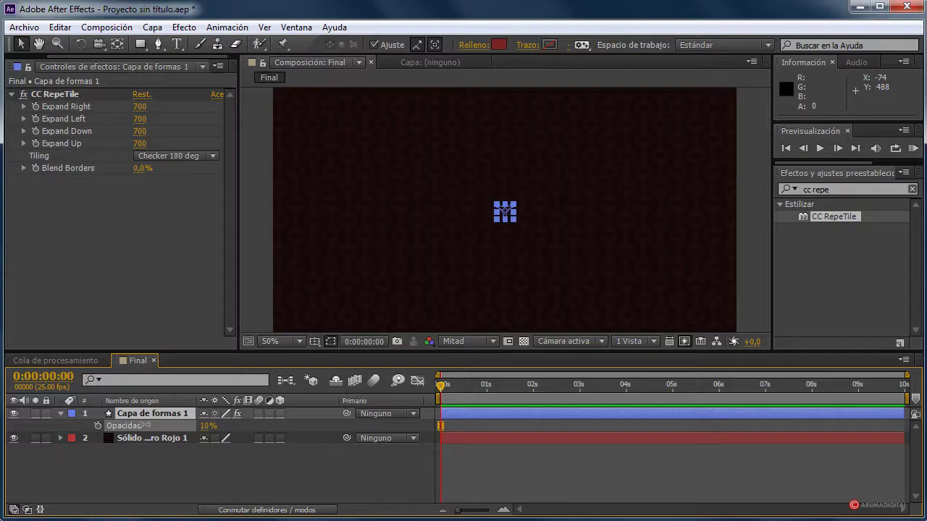
pyautogui.click(734, 242)
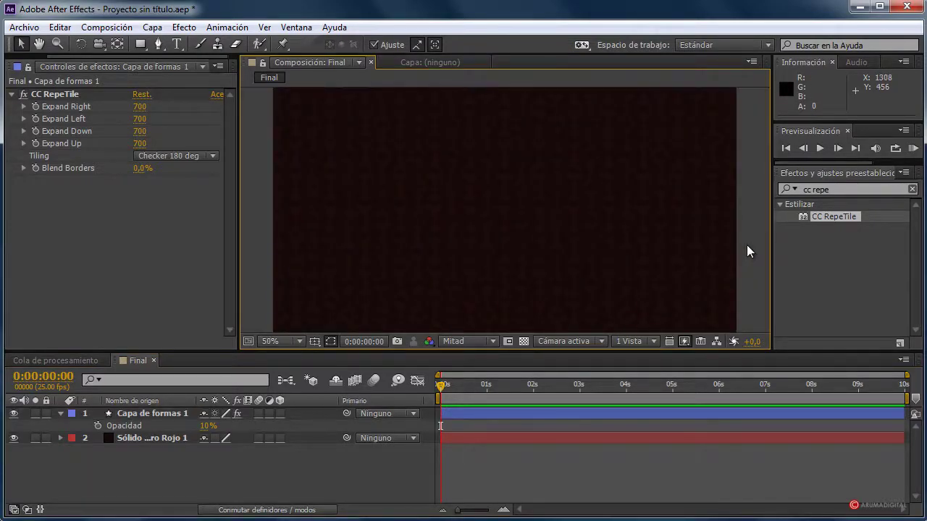
# Step: Collapse the pattern layer's properties and create a new 1280 x 720, 25 fps, 10-second composition named Banderola
pyautogui.click(36, 58)
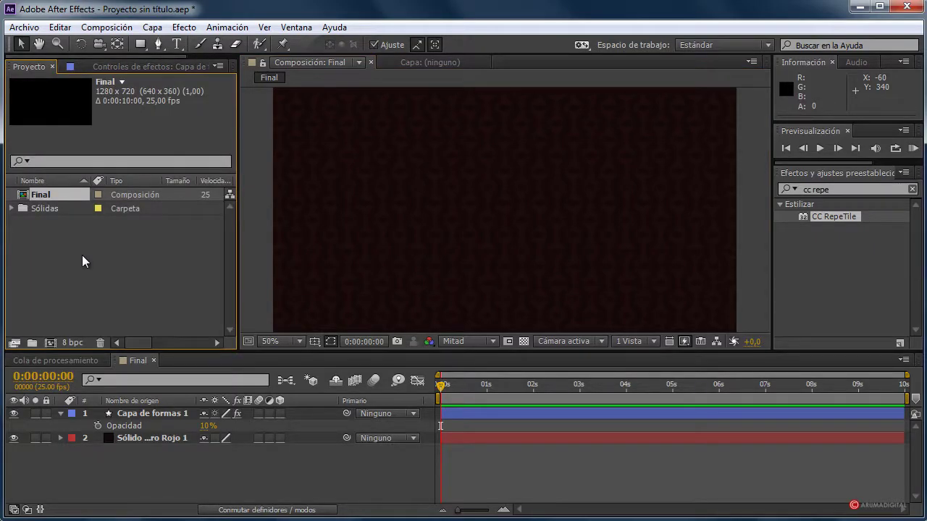
pyautogui.click(60, 414)
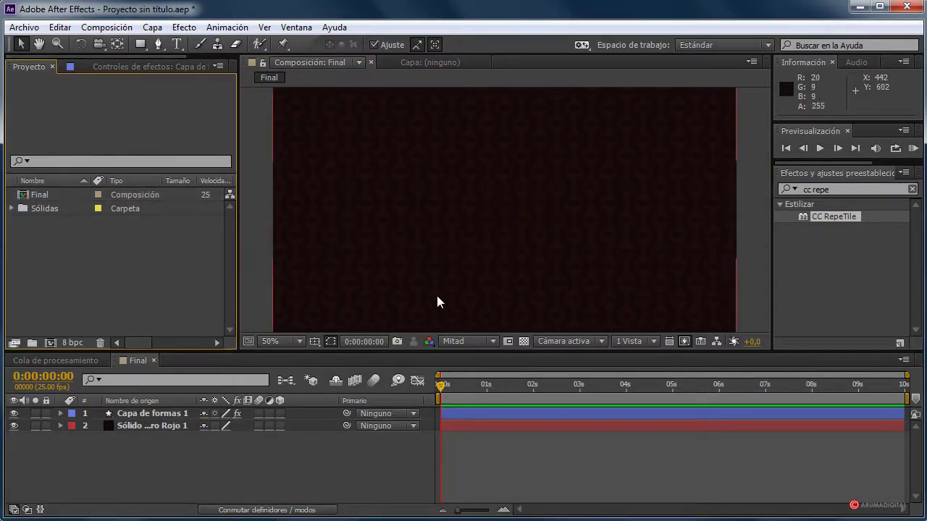
pyautogui.click(153, 31)
pyautogui.moveTo(107, 27)
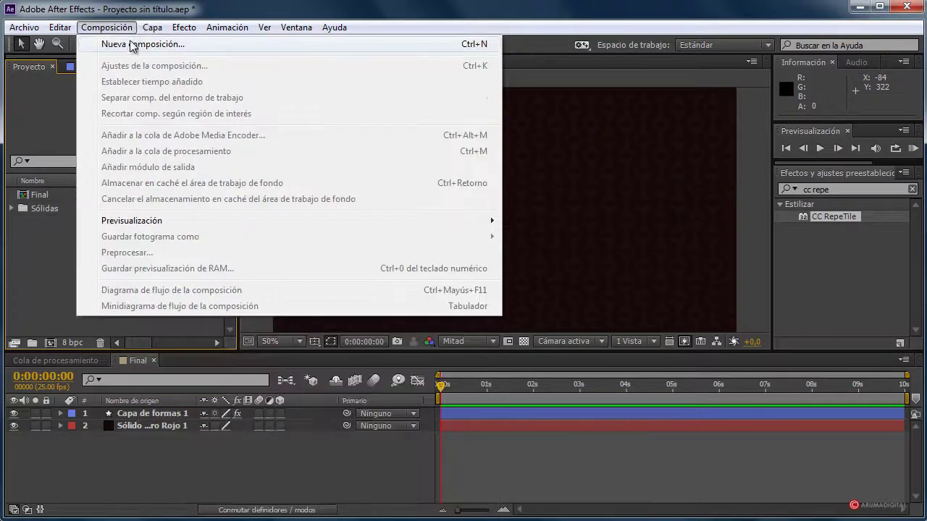
pyautogui.click(130, 42)
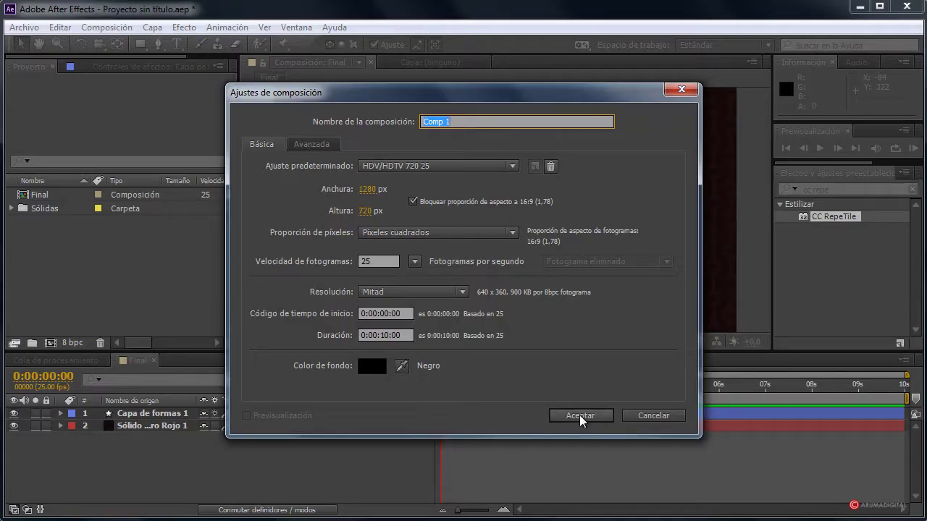
pyautogui.write('Banderola')
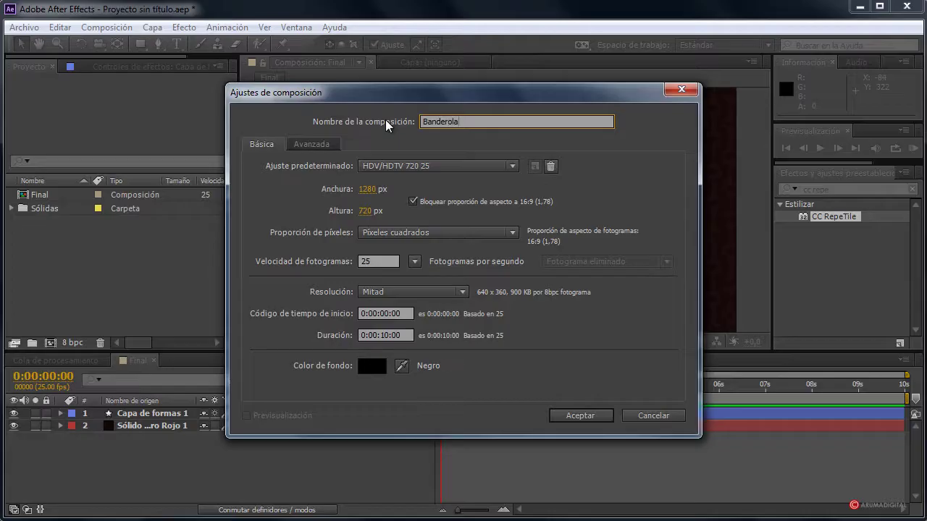
pyautogui.click(600, 417)
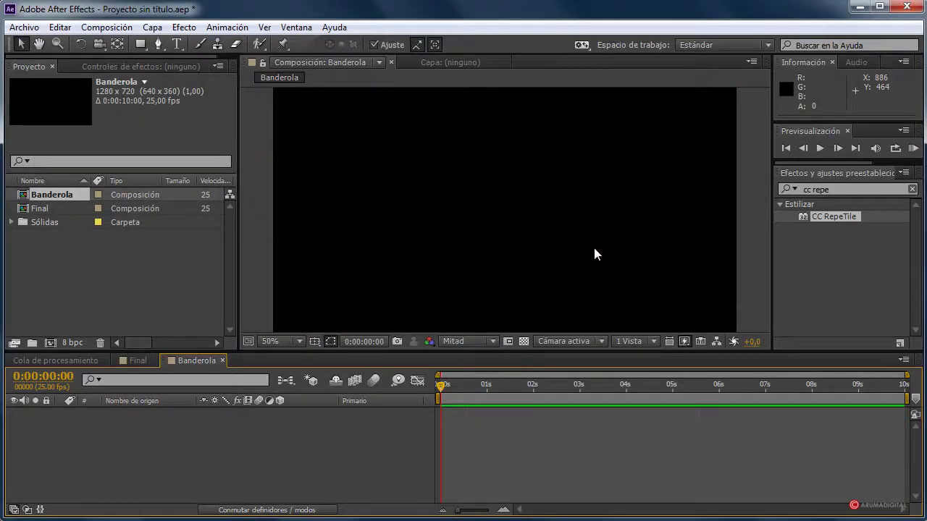
# Step: Draw the ribbon's left tail with the Pen tool as a closed rectangle with a V-shaped notch in its outer edge
pyautogui.press(',')
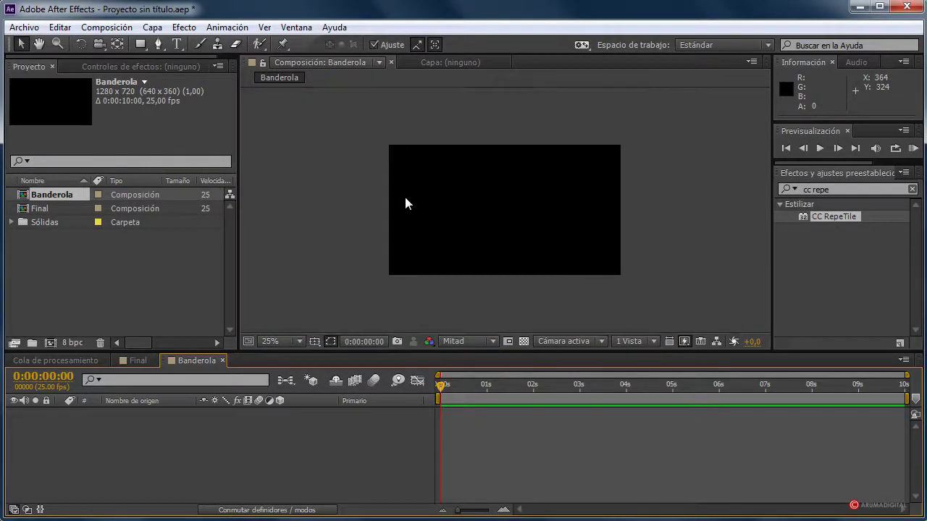
pyautogui.click(158, 45)
pyautogui.press('.')
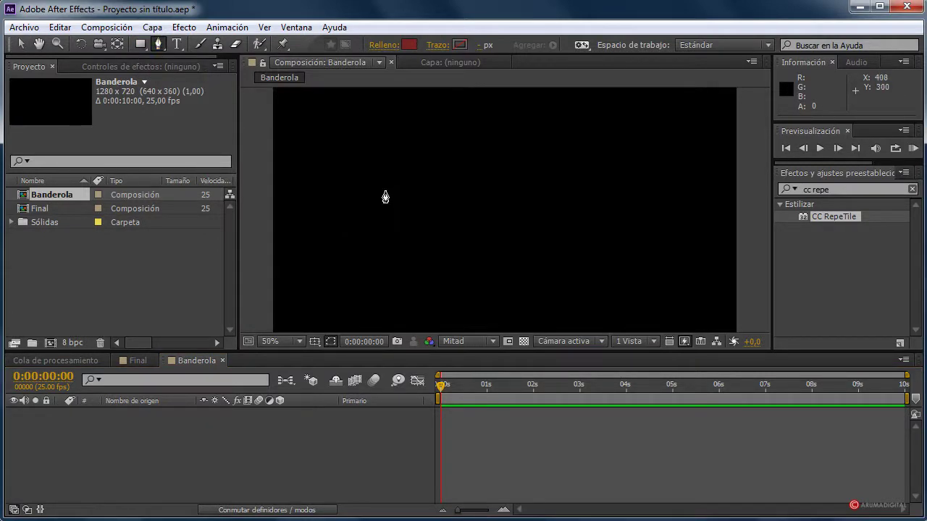
pyautogui.click(331, 177)
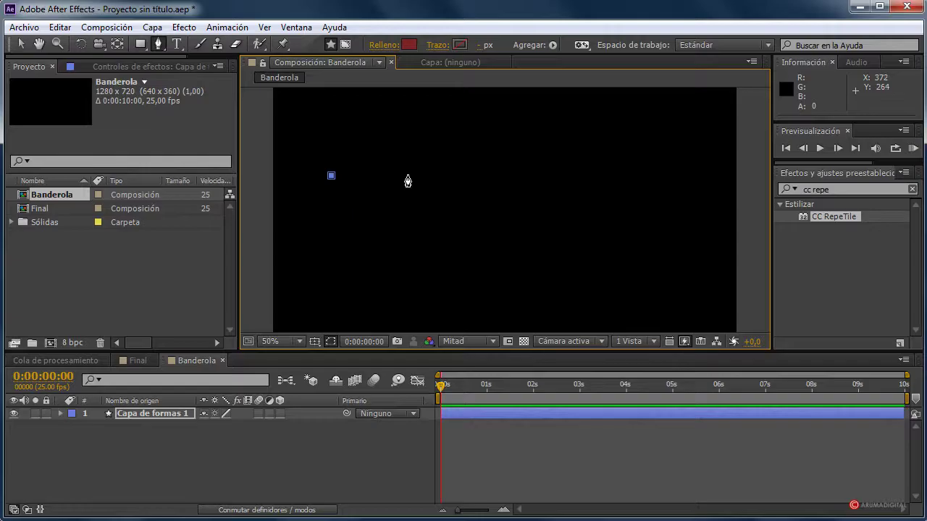
pyautogui.click(408, 175)
pyautogui.click(408, 230)
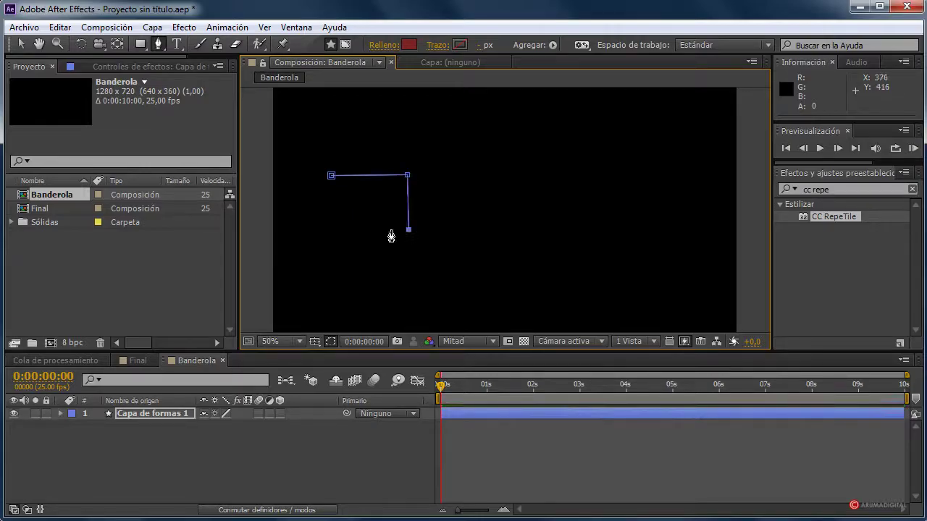
pyautogui.click(328, 231)
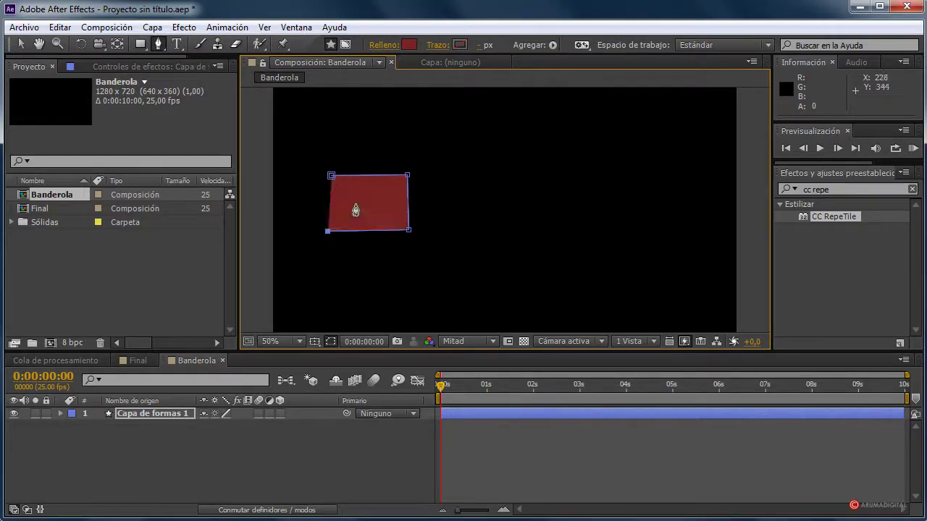
pyautogui.click(354, 204)
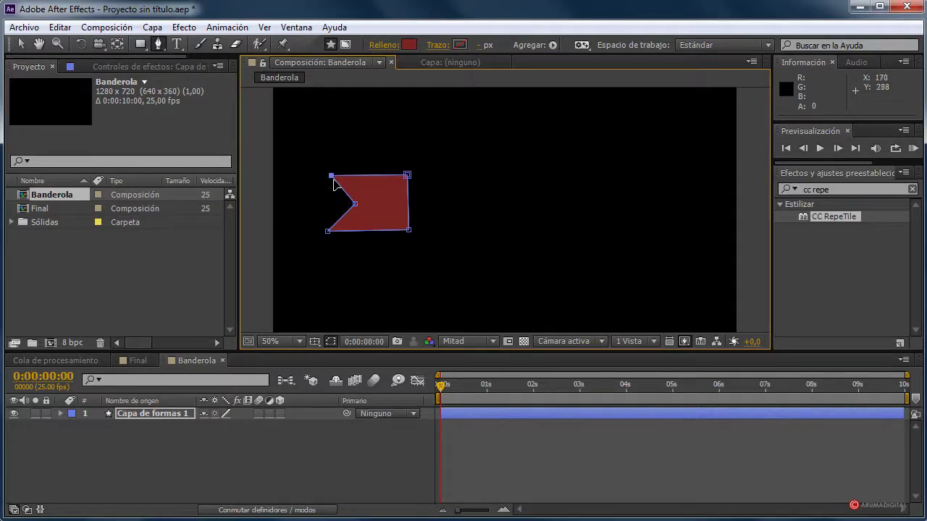
# Step: Adjust the left tail's upper outer corner and notch point to even out its outline
pyautogui.moveTo(331, 176); pyautogui.dragTo(325, 174)
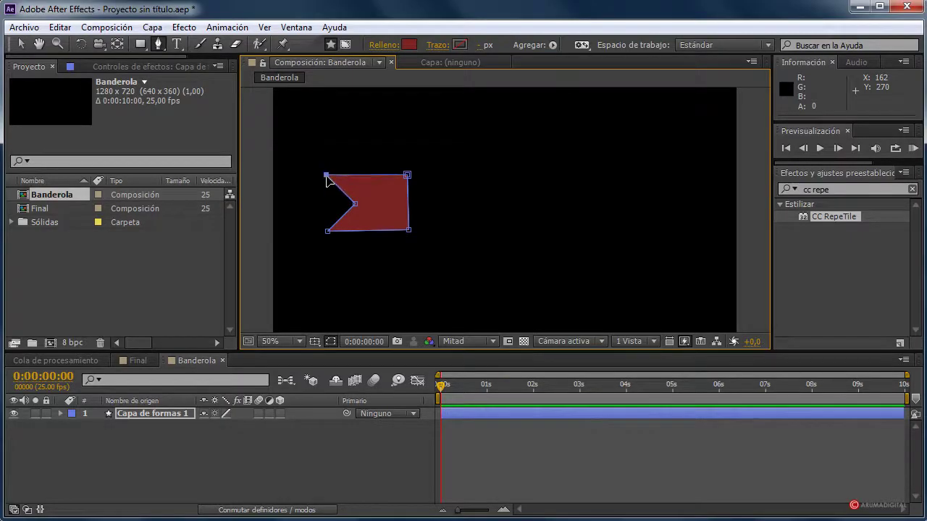
pyautogui.moveTo(358, 205); pyautogui.dragTo(353, 202)
pyautogui.press(',')
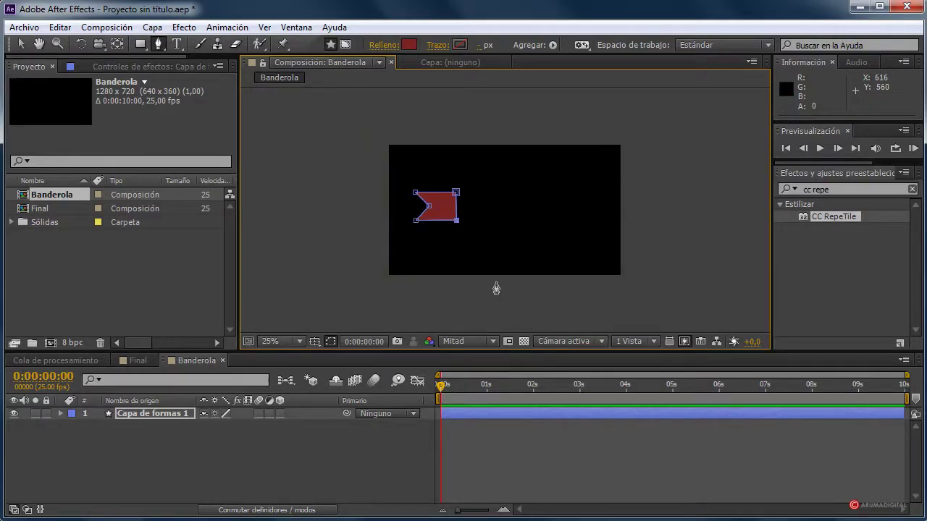
pyautogui.press('.')
pyautogui.press(',')
pyautogui.press('.')
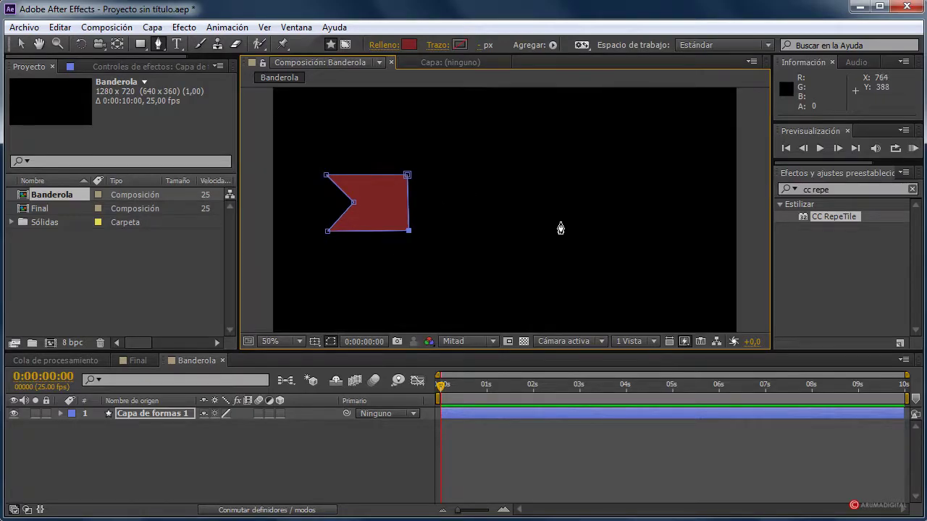
# Step: Draw the mirrored right tail with an outward-facing notch in the same shape layer and align its upper outer corner
pyautogui.click(622, 174)
pyautogui.click(623, 226)
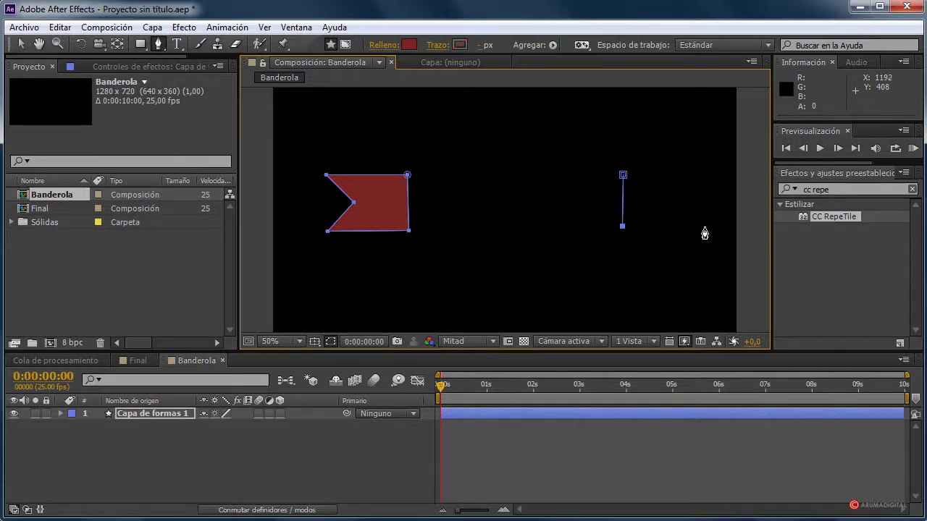
pyautogui.click(705, 227)
pyautogui.moveTo(681, 194)
pyautogui.mouseDown()
pyautogui.moveTo(705, 172)
pyautogui.moveTo(674, 202)
pyautogui.mouseUp()
pyautogui.click(623, 175)
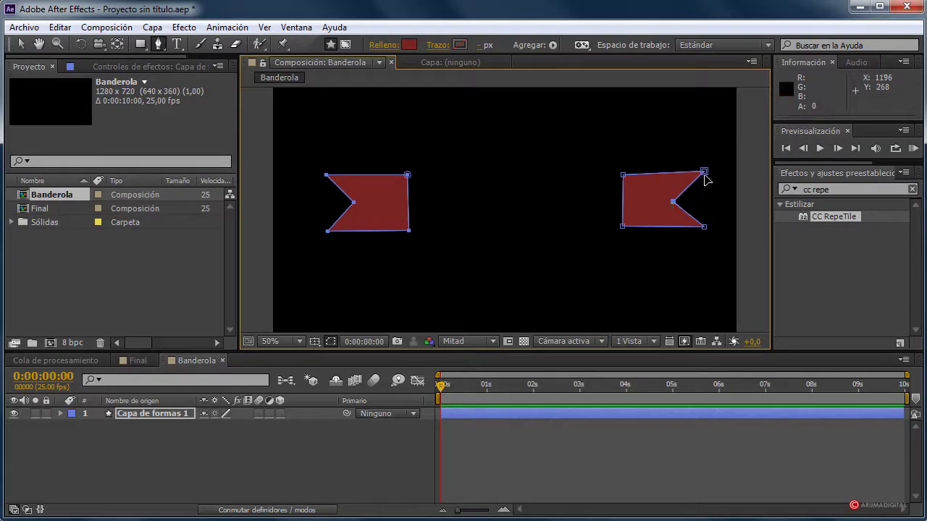
pyautogui.moveTo(704, 172); pyautogui.dragTo(702, 178)
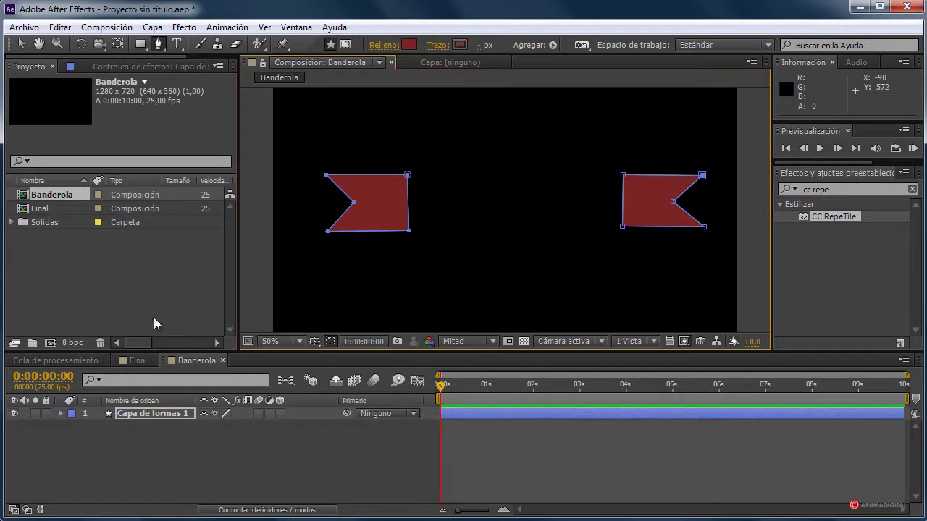
# Step: Add a new empty shape layer above the ribbon tails' layer
pyautogui.click(150, 414)
pyautogui.click(157, 44)
pyautogui.click(152, 27)
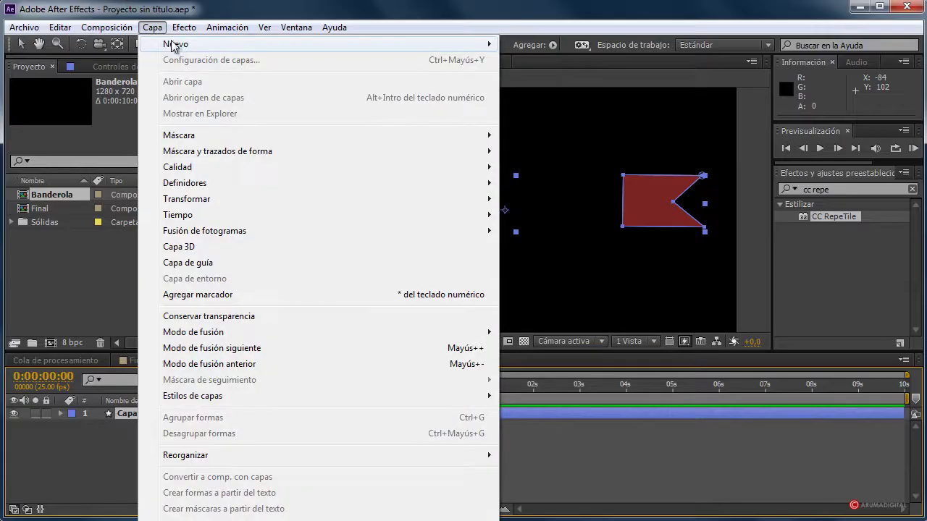
pyautogui.moveTo(178, 43)
pyautogui.click(558, 133)
# Step: Draw a wide rectangle as the ribbon's centre band, slightly higher than and overlapping both tails, and deselect it
pyautogui.click(140, 45)
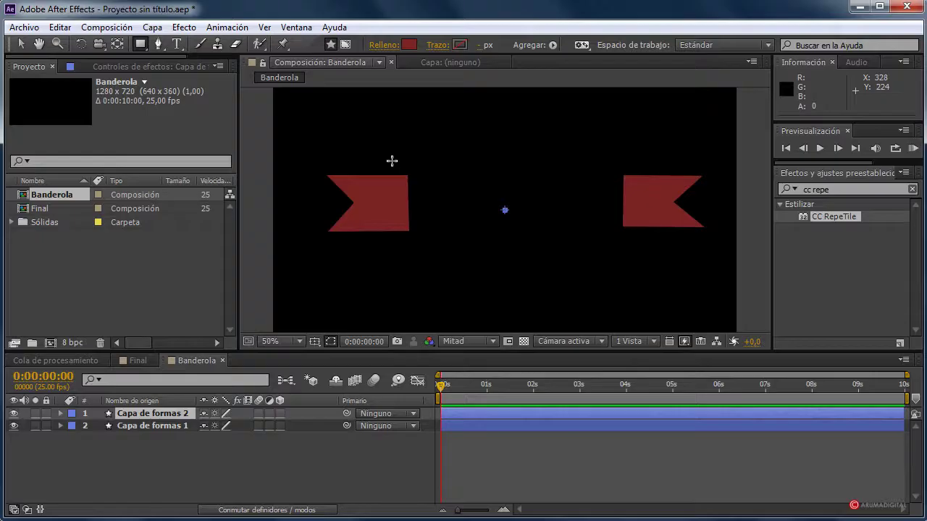
pyautogui.moveTo(392, 161); pyautogui.dragTo(642, 214)
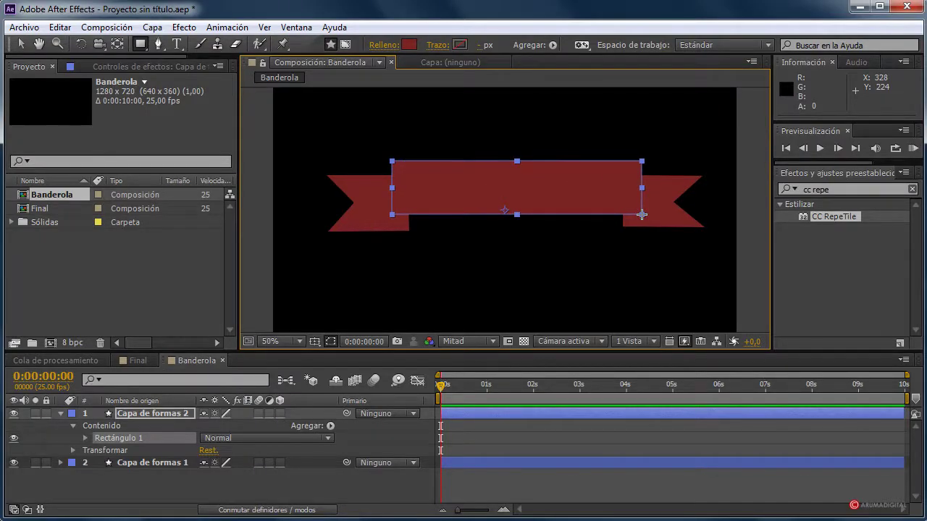
pyautogui.click(20, 44)
pyautogui.click(251, 191)
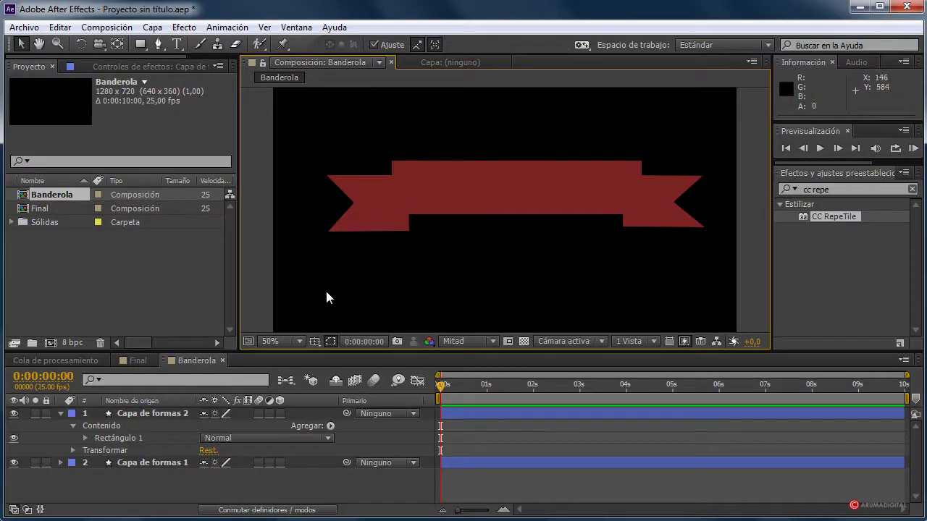
# Step: Collapse the ribbon layers' properties and set the tails' shape fill to a darker red, 662020
pyautogui.click(113, 427)
pyautogui.click(61, 413)
pyautogui.click(144, 426)
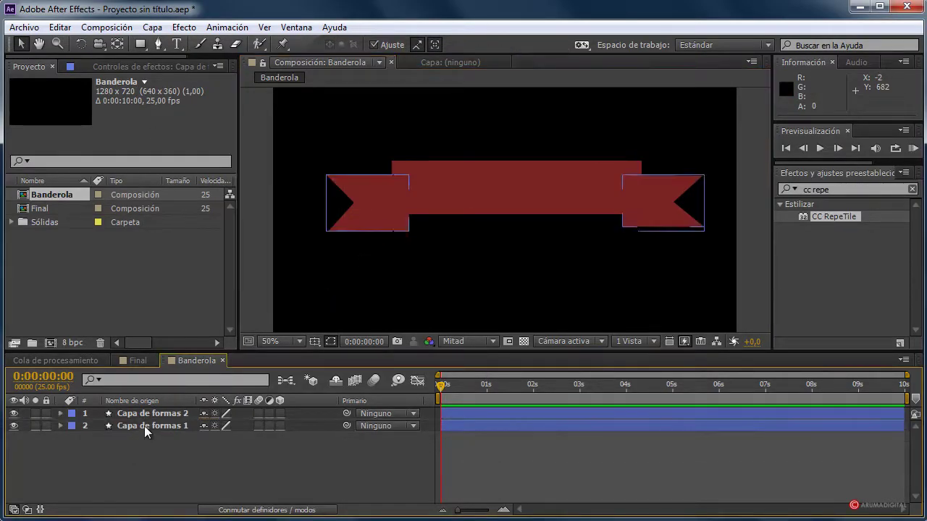
pyautogui.click(144, 425)
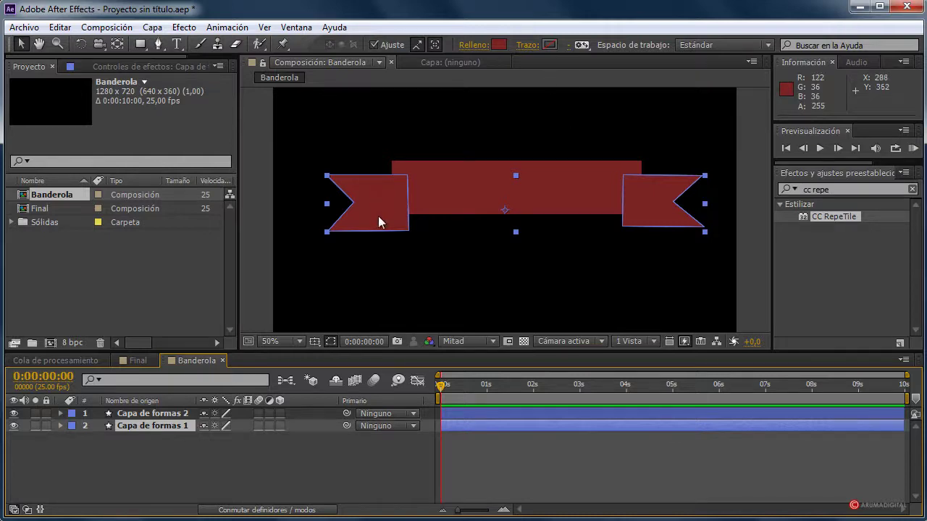
pyautogui.click(499, 45)
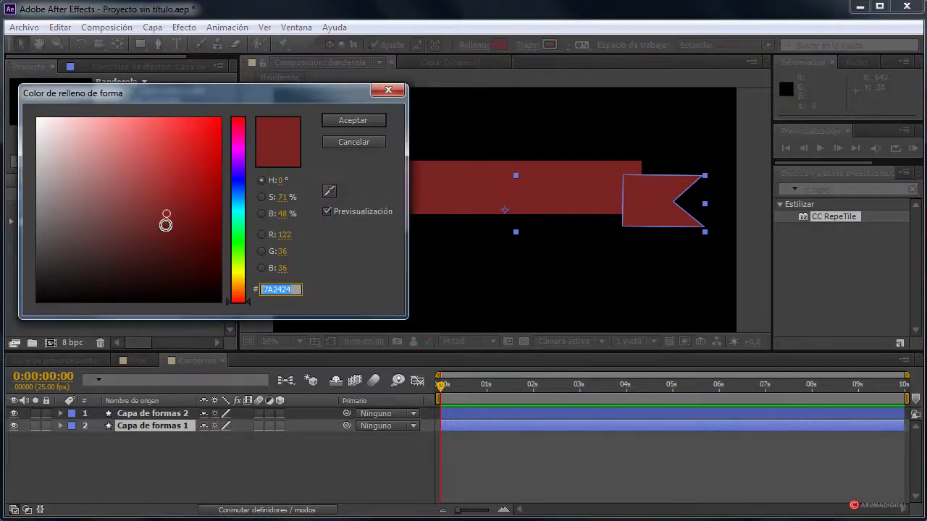
pyautogui.click(166, 221)
pyautogui.moveTo(166, 225); pyautogui.dragTo(164, 229)
pyautogui.click(355, 120)
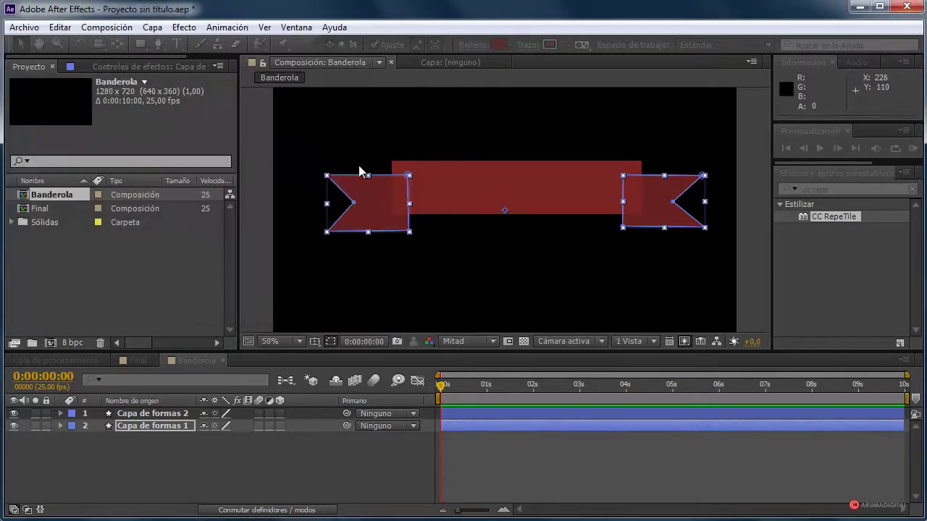
pyautogui.click(265, 201)
# Step: Set the fill colour of the ribbon tails' layer, Capa de formas 1, to dark grey 5E5E5E
pyautogui.click(375, 211)
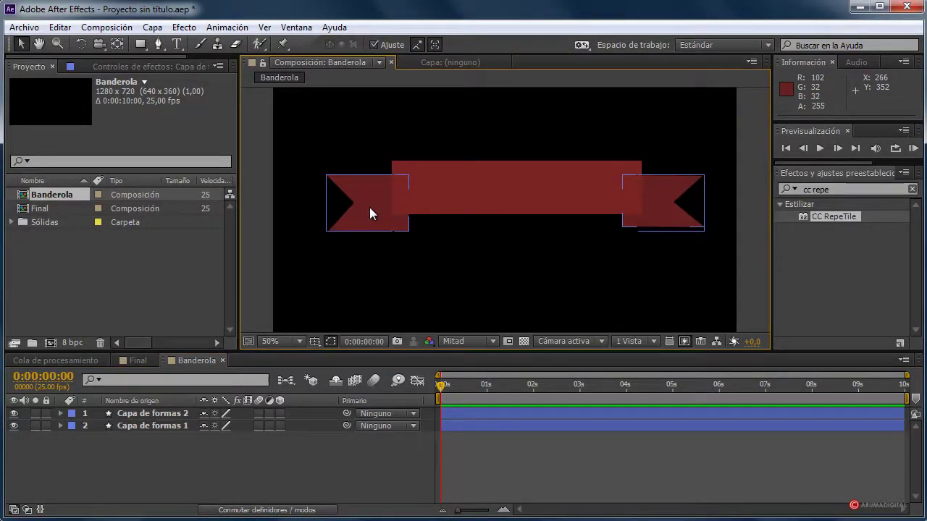
pyautogui.click(499, 44)
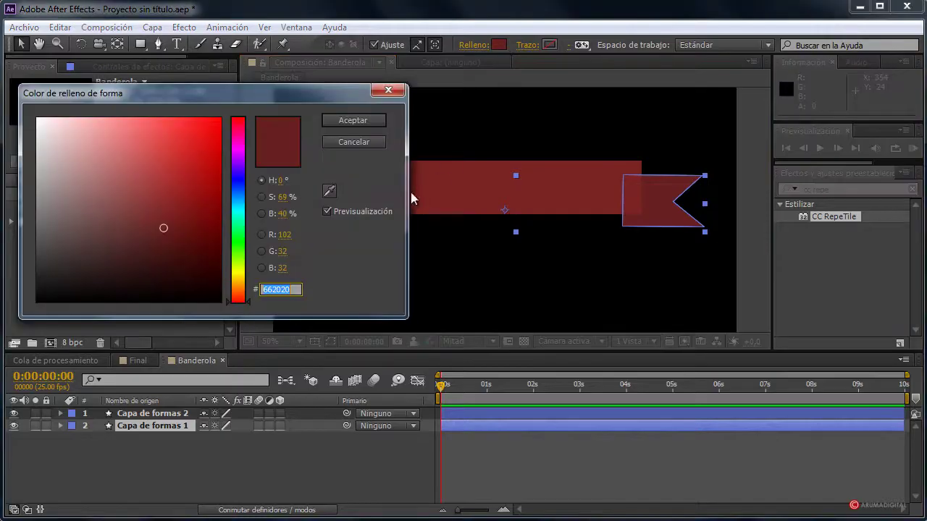
pyautogui.click(80, 231)
pyautogui.moveTo(81, 230); pyautogui.dragTo(29, 235)
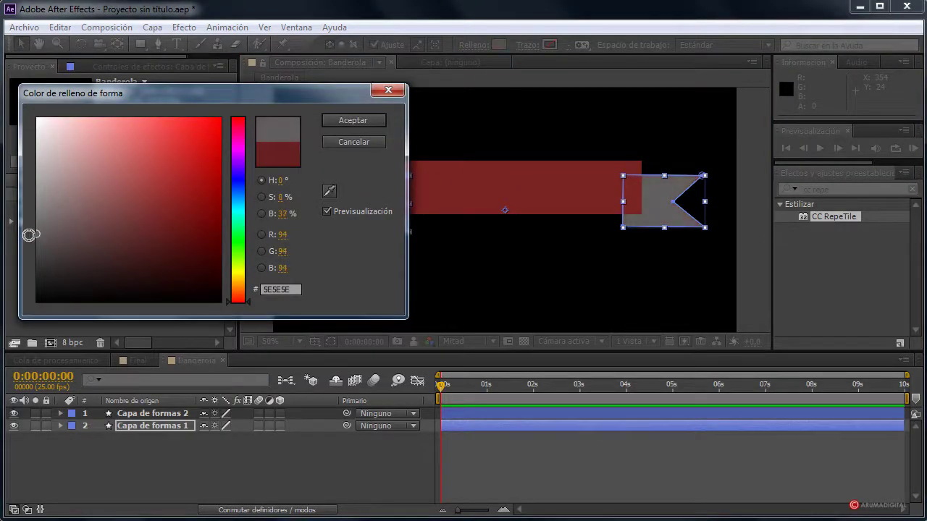
pyautogui.click(339, 123)
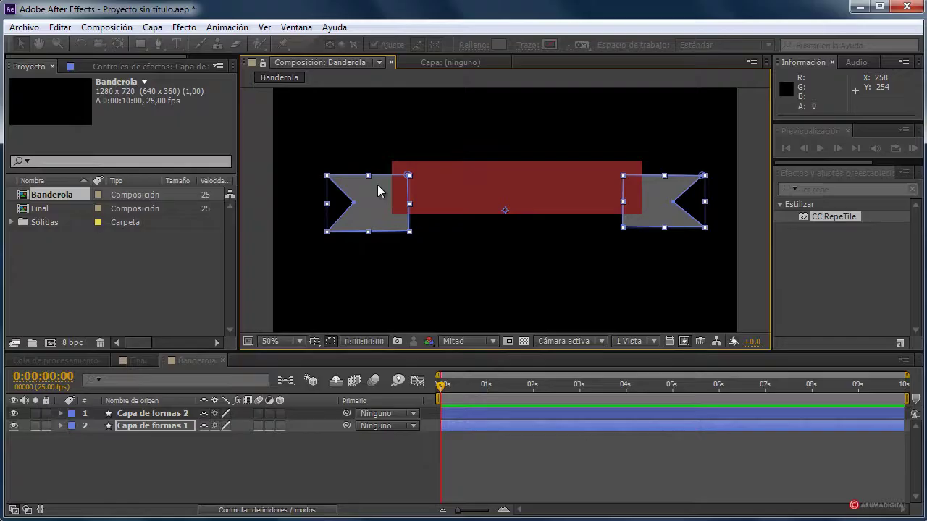
# Step: Set the centre band's fill in Capa de formas 2 to the lighter grey 757575 and deselect it
pyautogui.click(178, 415)
pyautogui.click(498, 44)
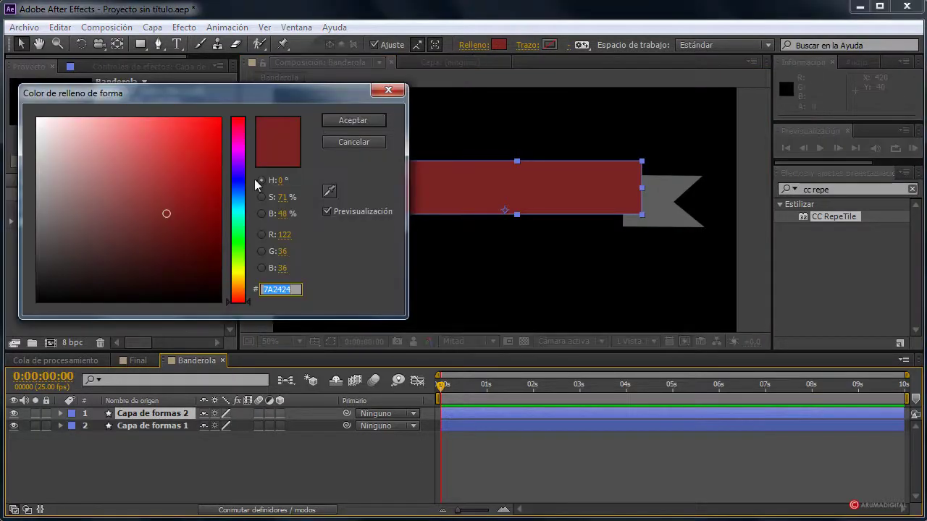
pyautogui.moveTo(124, 213); pyautogui.dragTo(26, 213)
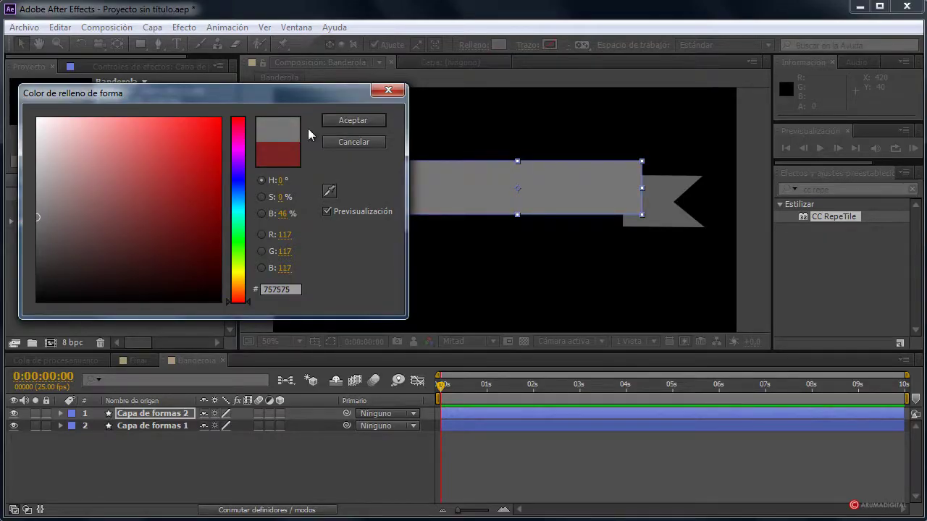
pyautogui.click(348, 120)
pyautogui.click(255, 176)
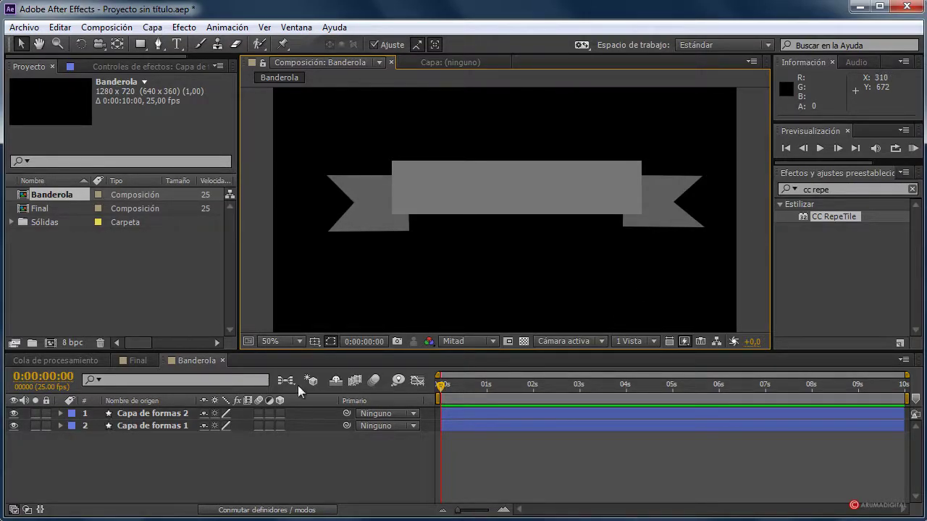
# Step: Search the effects for "ondu" and apply the Distorsionar effect Ondulación to the ribbon tails' layer, Capa de formas 1
pyautogui.click(154, 427)
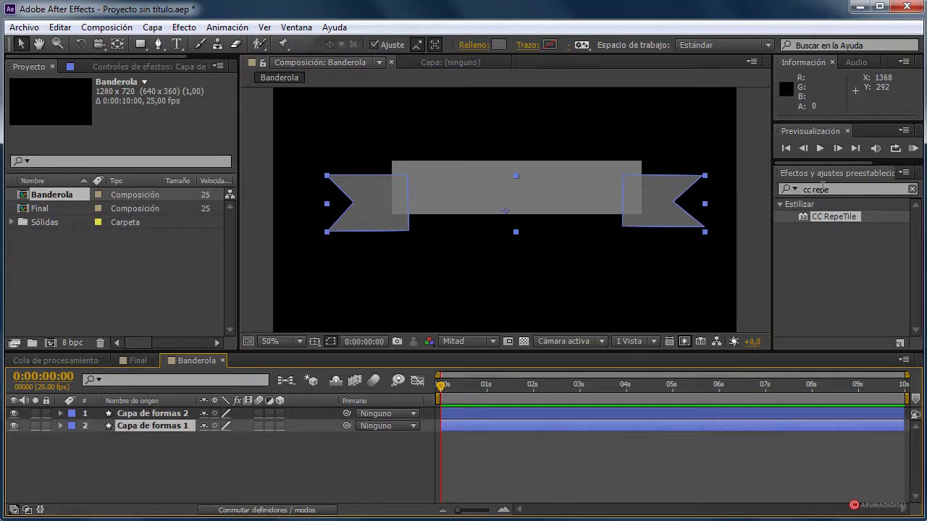
pyautogui.click(793, 189)
pyautogui.write('o')
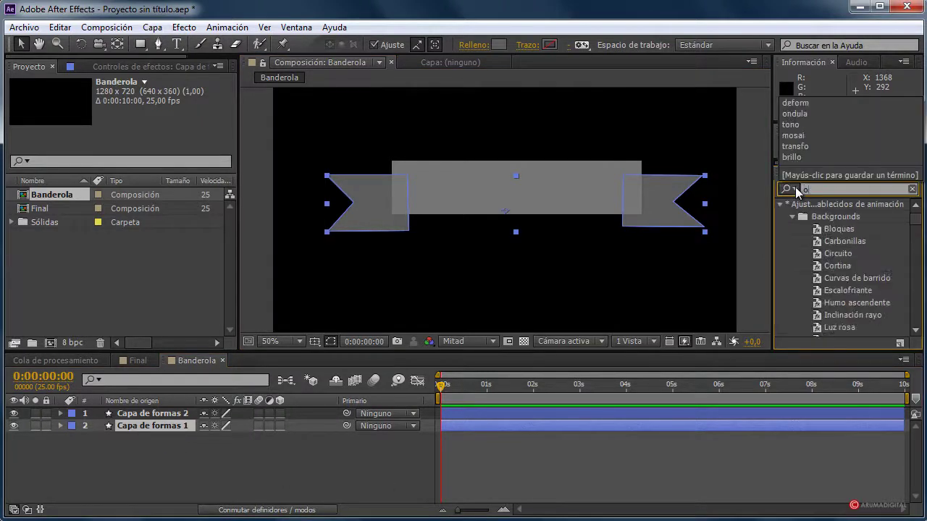
pyautogui.write('ndu')
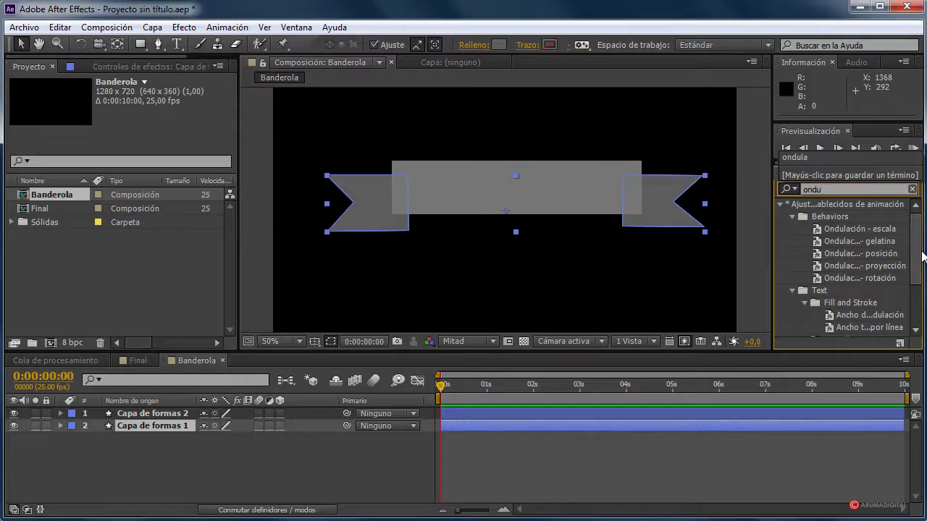
pyautogui.moveTo(922, 255); pyautogui.dragTo(922, 290)
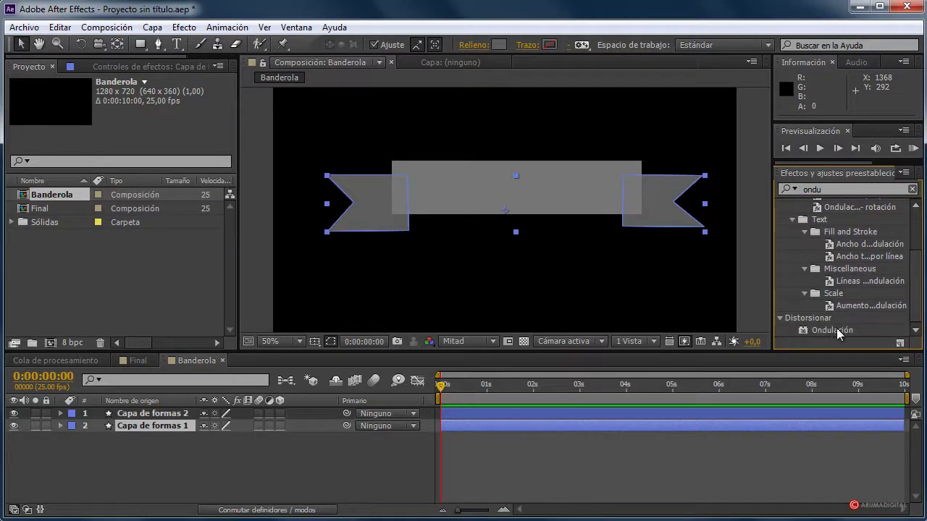
pyautogui.moveTo(833, 330); pyautogui.dragTo(165, 423)
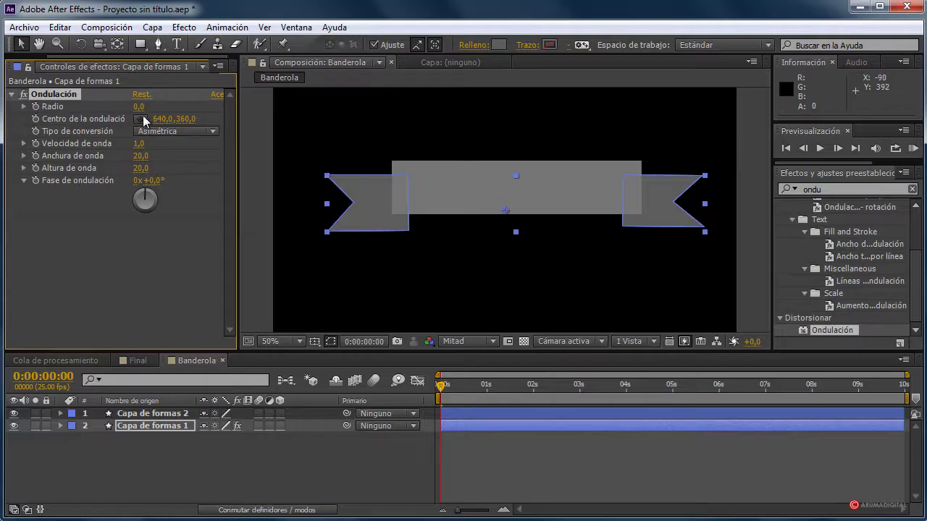
# Step: Set the tails' Ondulación Radio to 59,0 and Anchura de onda to 38,9, and preview the ripple up to 0:00:01:07
pyautogui.moveTo(184, 102)
pyautogui.mouseDown()
pyautogui.moveTo(241, 103)
pyautogui.moveTo(221, 102)
pyautogui.mouseUp()
pyautogui.moveTo(141, 155)
pyautogui.mouseDown()
pyautogui.moveTo(275, 151)
pyautogui.moveTo(262, 151)
pyautogui.mouseUp()
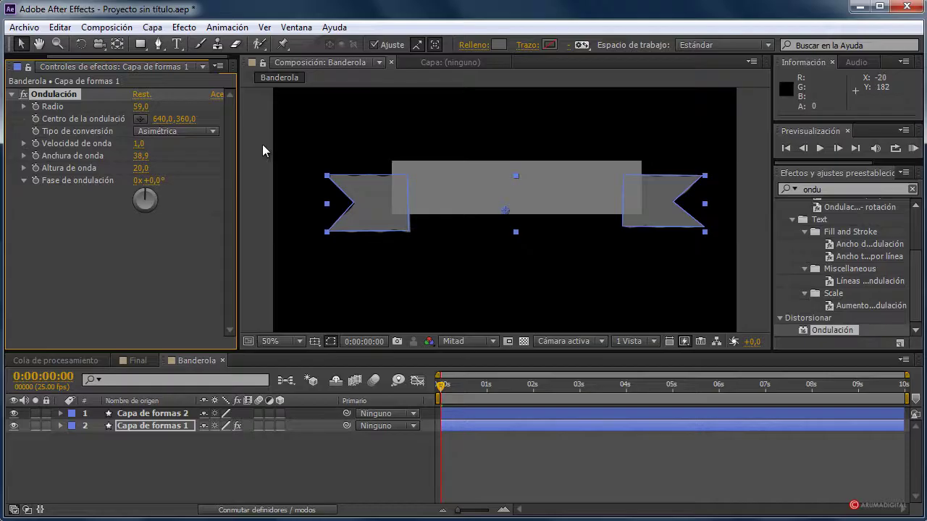
pyautogui.click(259, 142)
pyautogui.moveTo(441, 389); pyautogui.dragTo(500, 385)
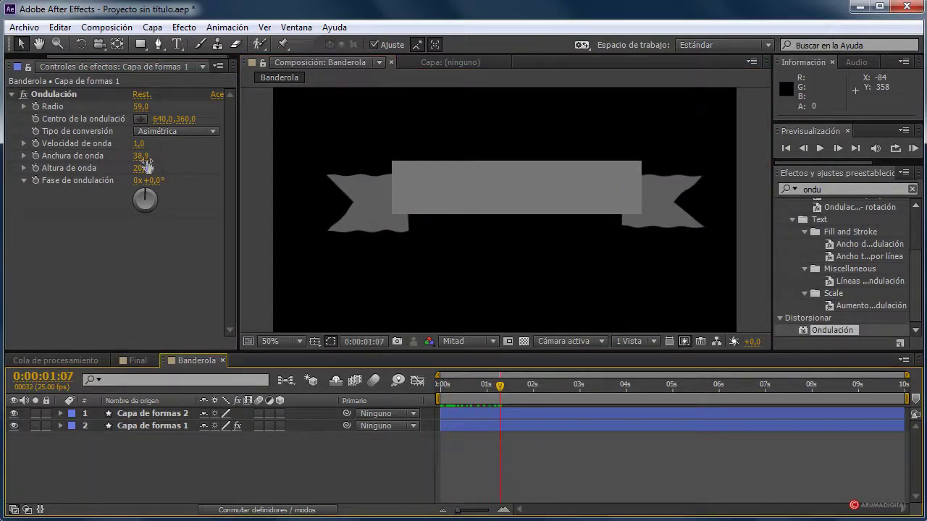
# Step: Increase the tails' Ondulación Anchura de onda to 46,2 and preview the motion up to 0:00:03:04
pyautogui.moveTo(152, 158); pyautogui.dragTo(203, 157)
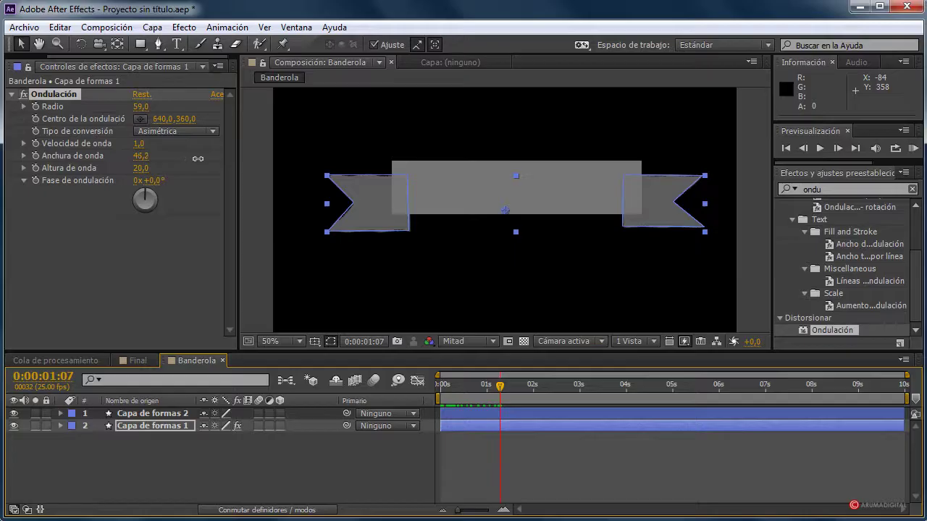
pyautogui.click(247, 193)
pyautogui.moveTo(500, 387); pyautogui.dragTo(587, 386)
pyautogui.click(252, 195)
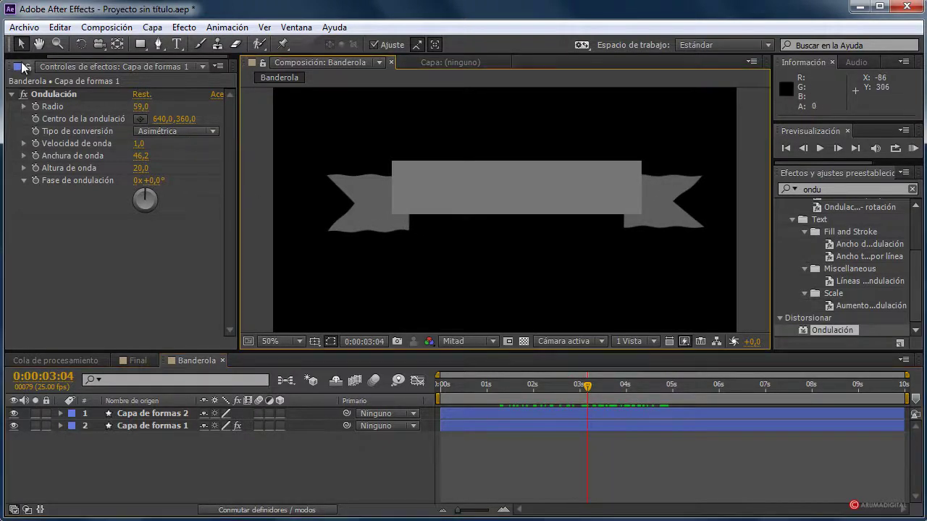
# Step: Collapse the Ondulación settings and create a new composition named Texto with the HDV/HDTV 720 25 preset and a 10-second duration
pyautogui.click(12, 94)
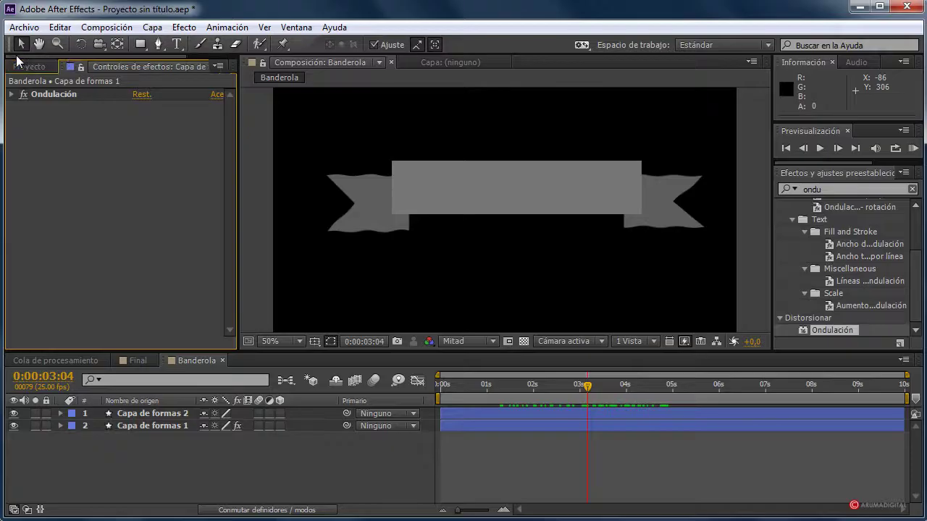
pyautogui.click(29, 65)
pyautogui.click(88, 263)
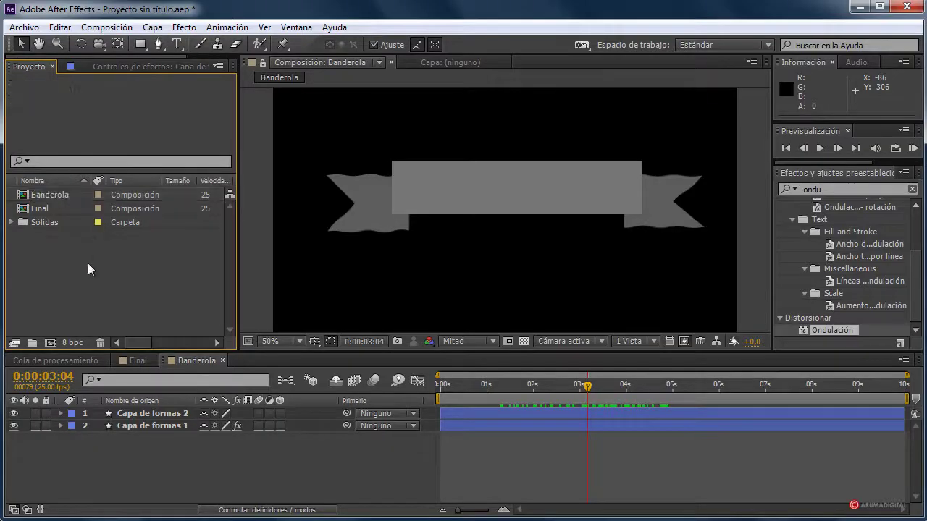
pyautogui.click(58, 200)
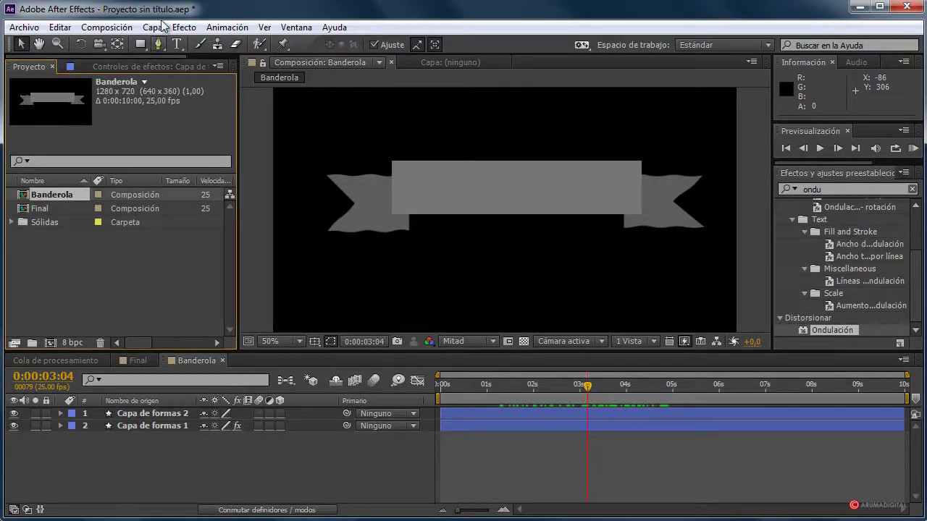
pyautogui.click(109, 27)
pyautogui.click(132, 45)
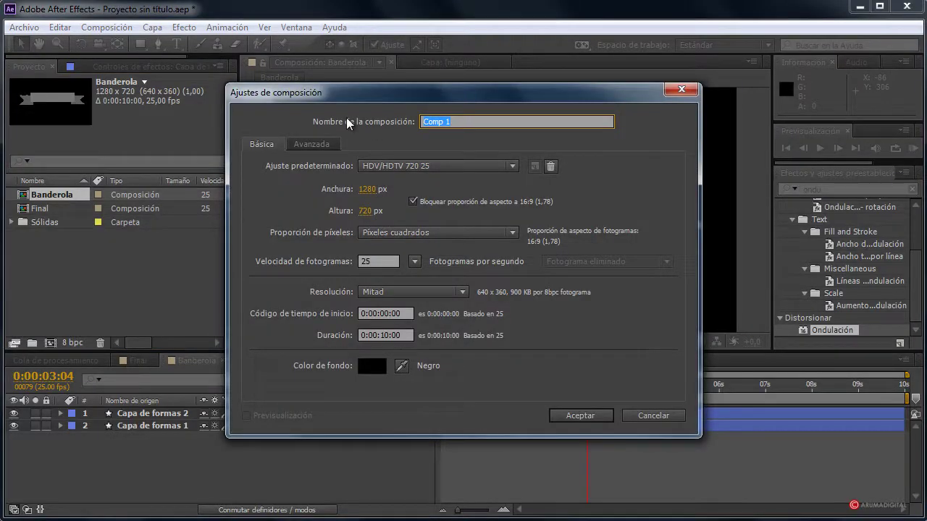
pyautogui.write('Texto')
pyautogui.click(583, 419)
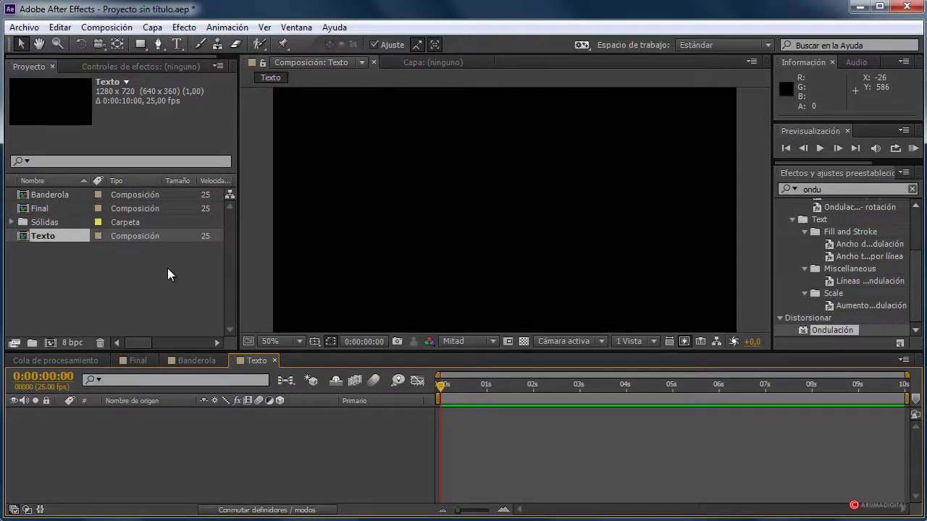
# Step: Clear the effects search and add the text ARUMADIGITAL to the Texto composition, centred horizontally slightly above the middle of the frame
pyautogui.click(833, 189)
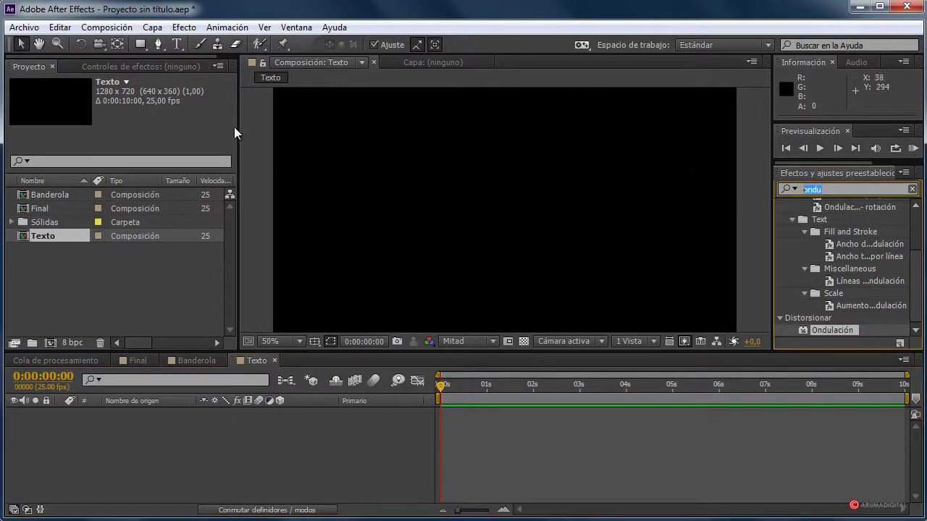
pyautogui.press('BackSpace')
pyautogui.click(178, 45)
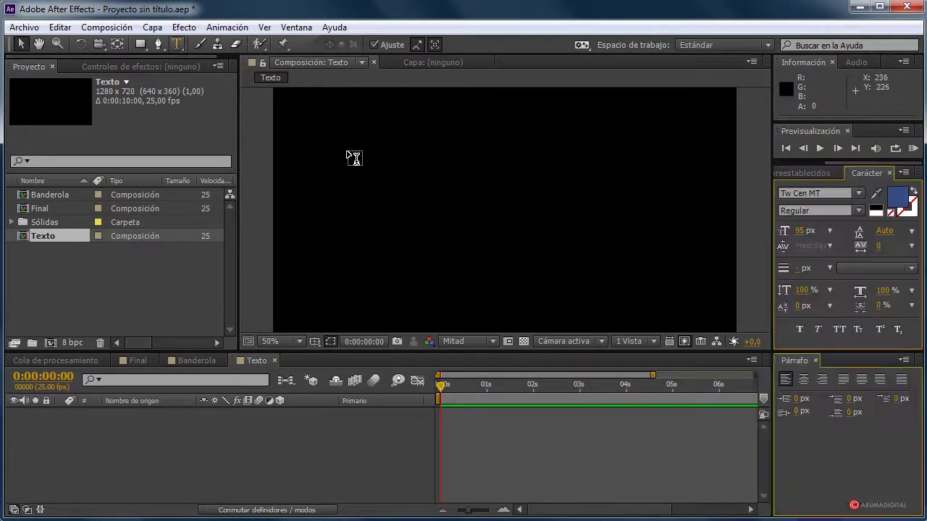
pyautogui.click(372, 196)
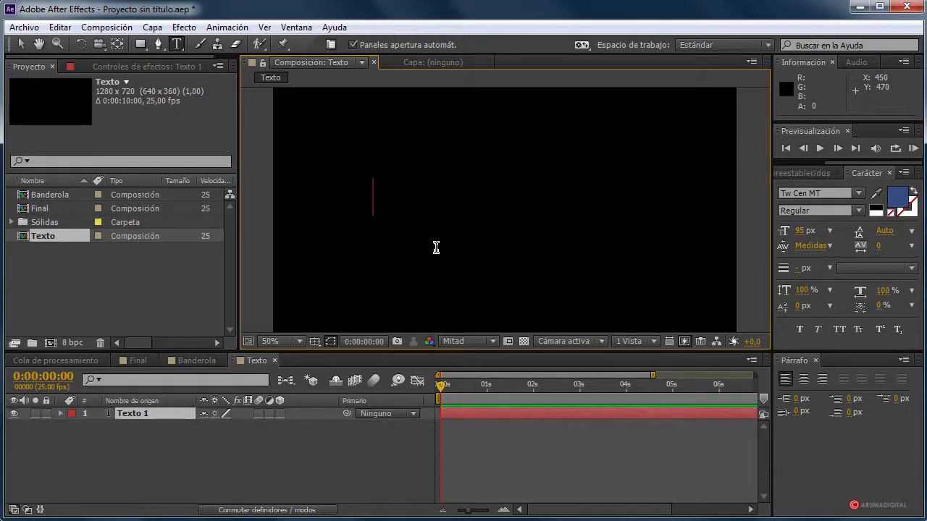
pyautogui.write('ARUMA')
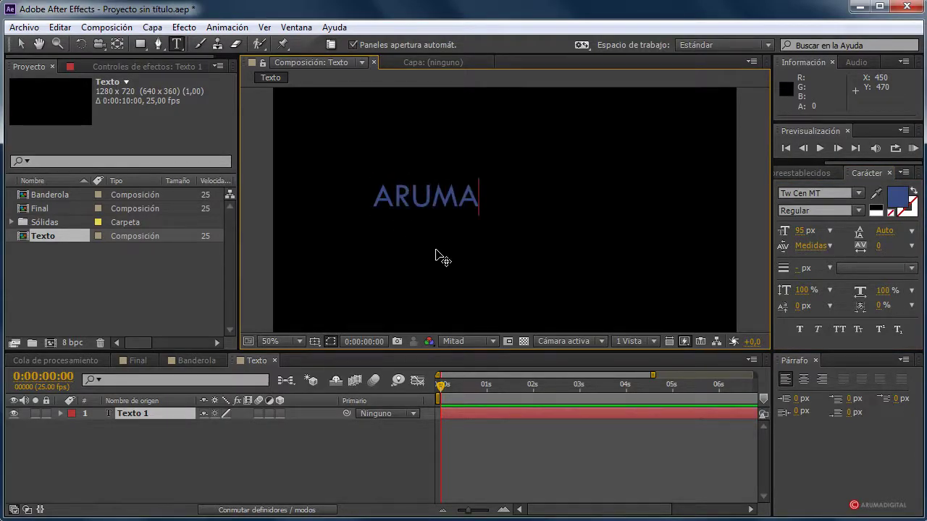
pyautogui.write('DIGITAL')
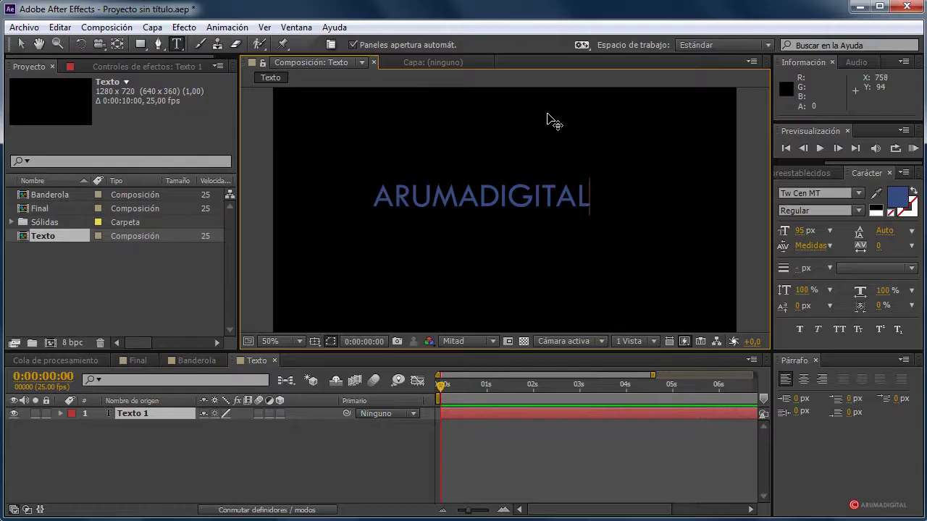
pyautogui.moveTo(497, 119); pyautogui.dragTo(520, 120)
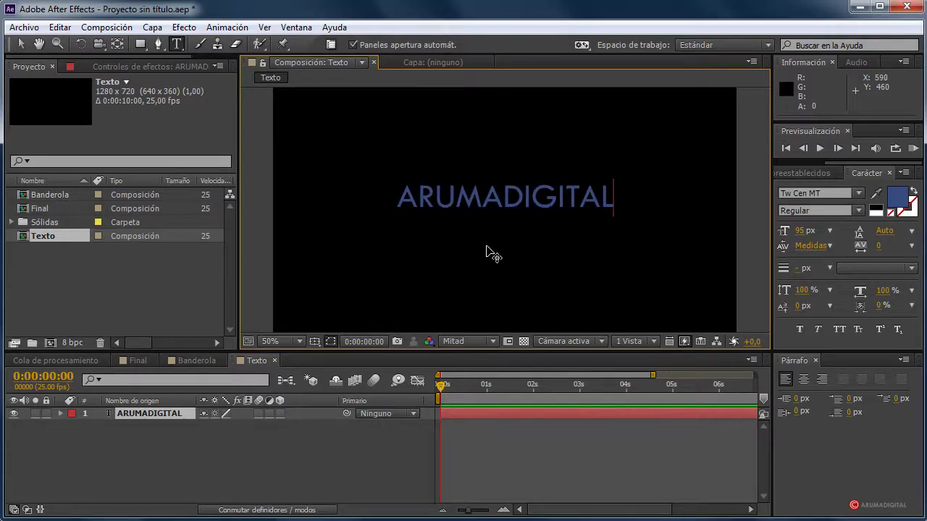
pyautogui.scroll(2, 487, 254)
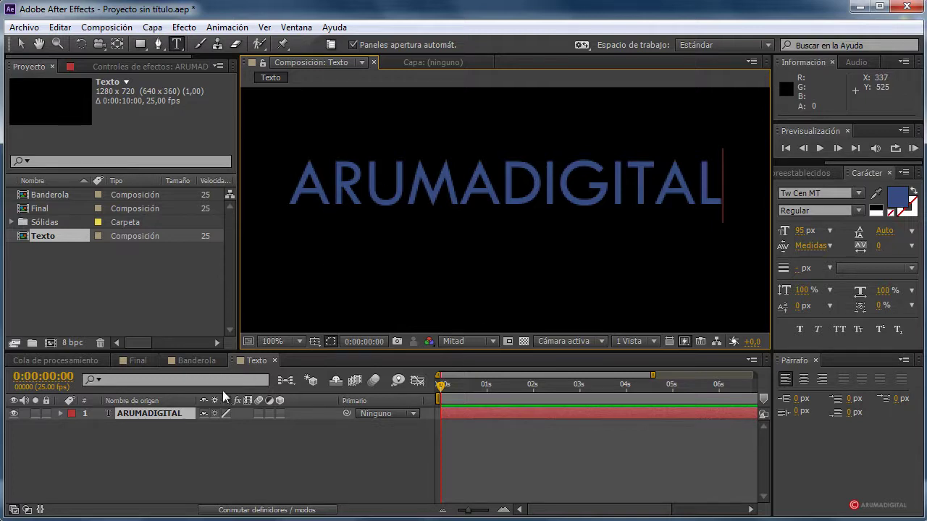
# Step: Duplicate the ARUMADIGITAL text layer, move the copy beneath the original in the layer stack and shift it slightly downward
pyautogui.click(172, 411)
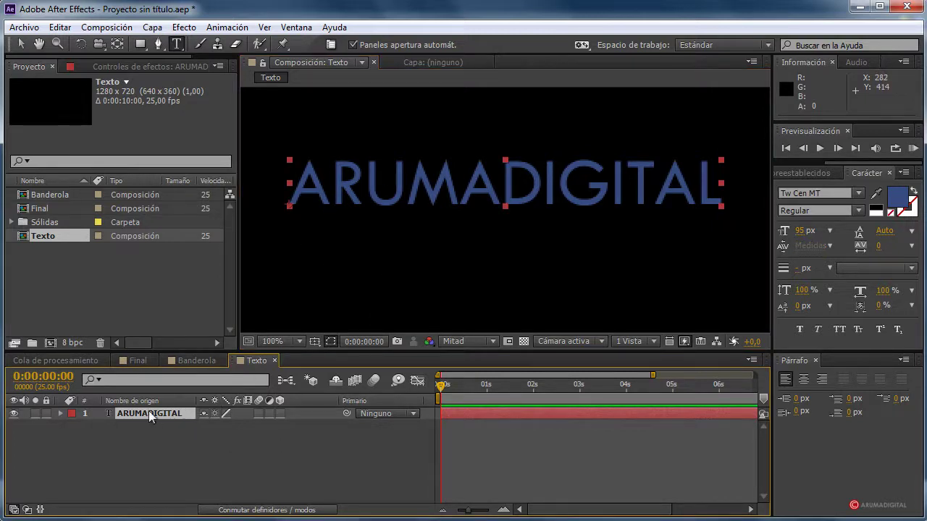
pyautogui.hotkey('ctrl', 'd')
pyautogui.press('capslock')
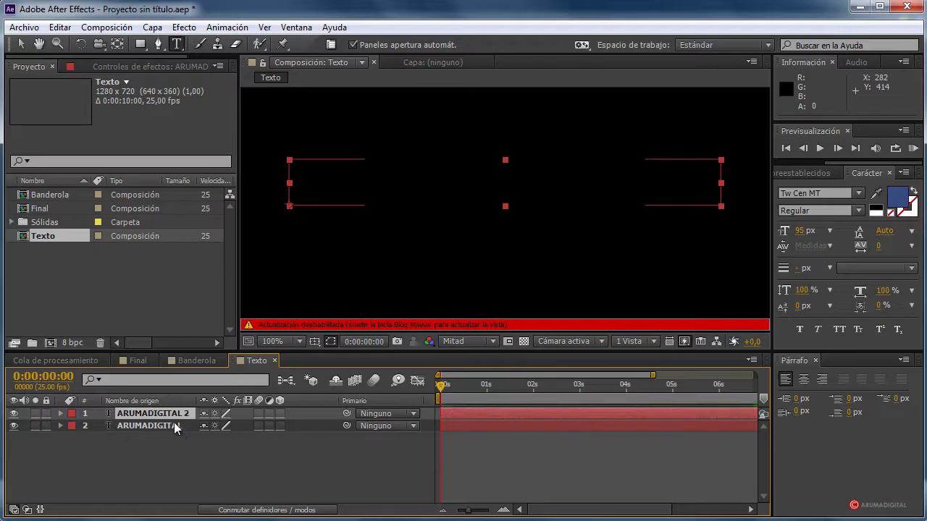
pyautogui.moveTo(168, 411); pyautogui.dragTo(170, 430)
pyautogui.press('capslock')
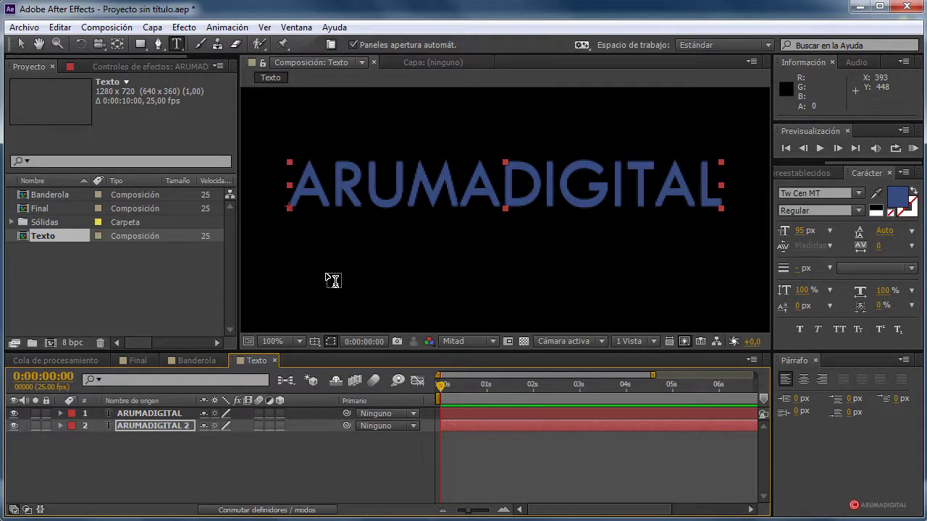
# Step: Nudge the lower ARUMADIGITAL copy slightly to the right and set its text colour to dark blue 212F55
pyautogui.press('Right')
pyautogui.press('Right')
pyautogui.press('Right')
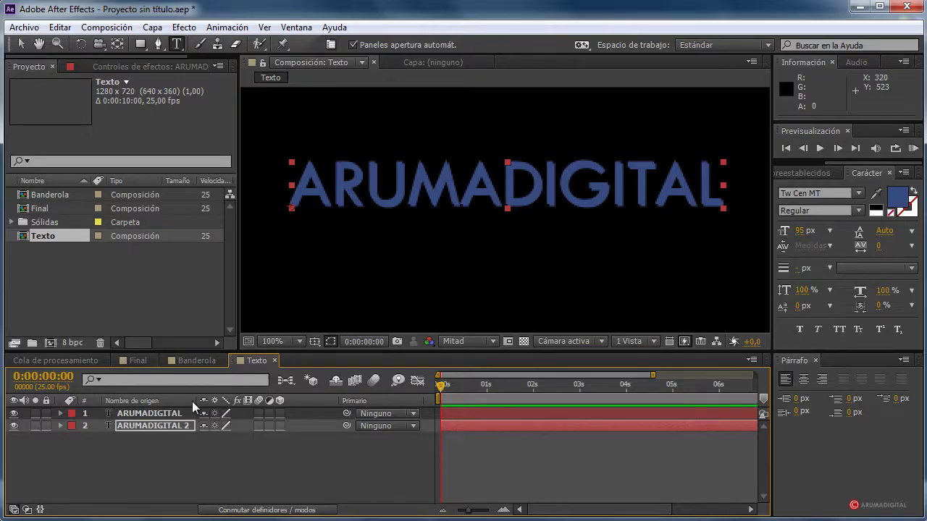
pyautogui.click(898, 197)
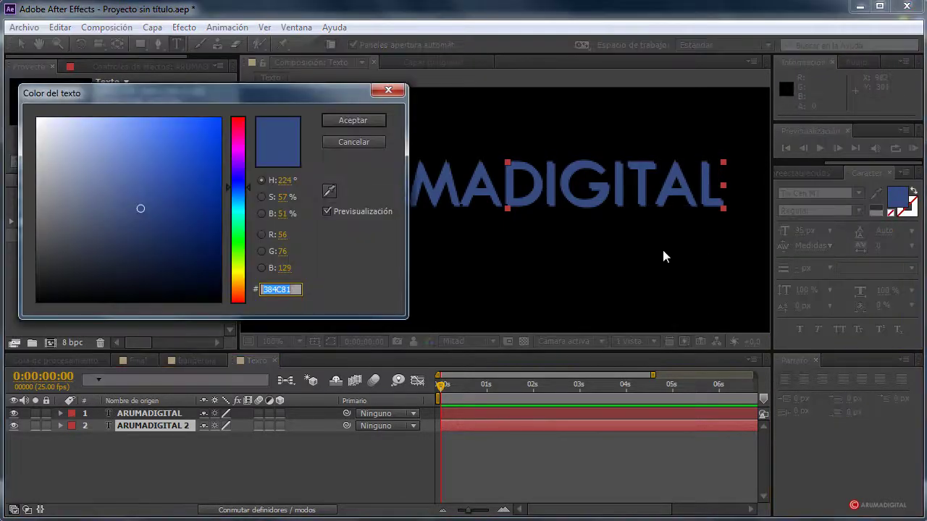
pyautogui.moveTo(136, 207)
pyautogui.mouseDown()
pyautogui.moveTo(101, 236)
pyautogui.moveTo(150, 242)
pyautogui.mouseUp()
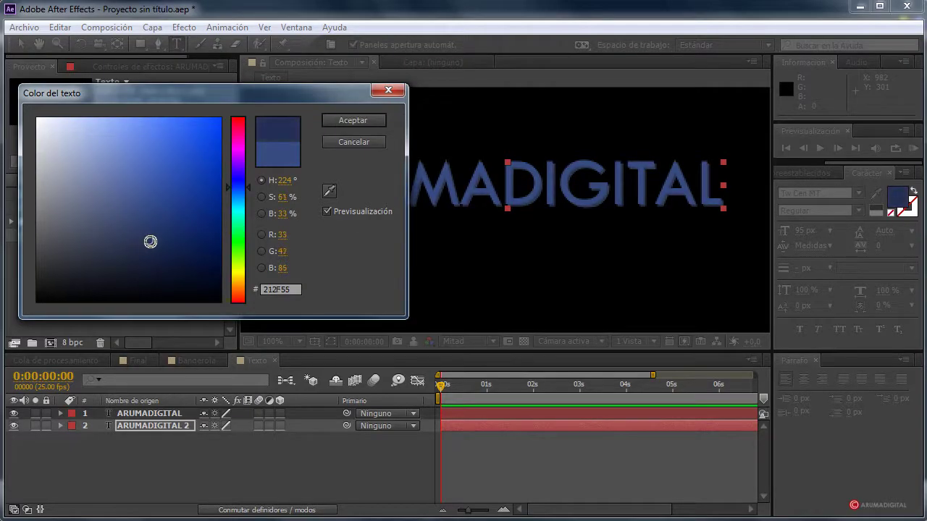
pyautogui.click(350, 122)
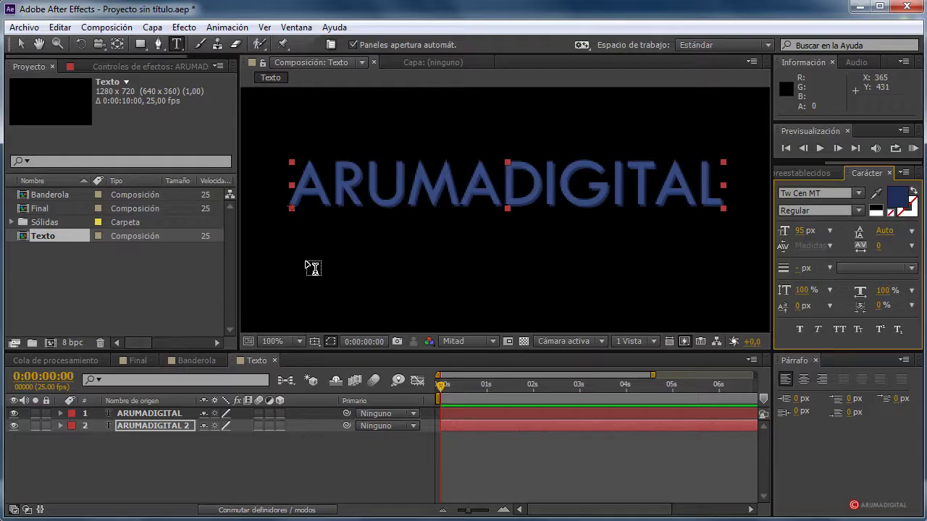
pyautogui.click(186, 444)
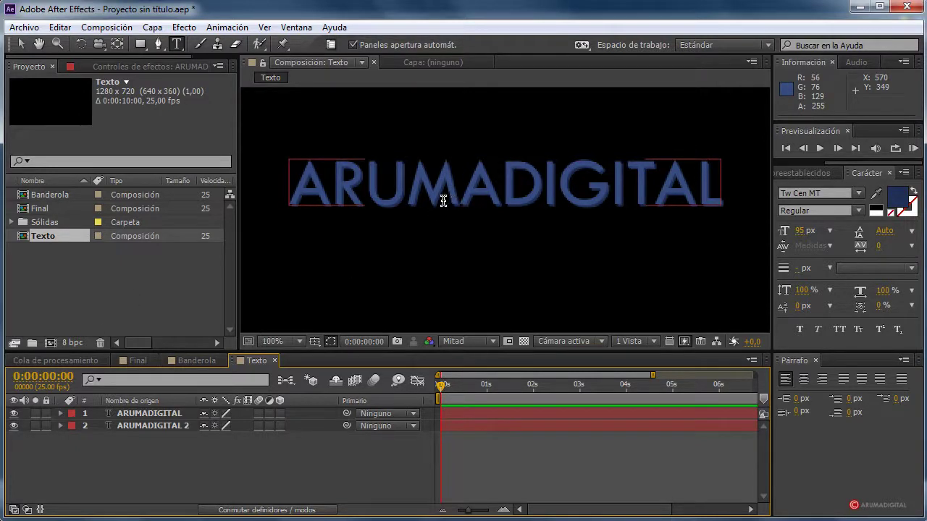
# Step: Set the text colour of the upper ARUMADIGITAL layer to light grey 8C8C8C
pyautogui.click(134, 413)
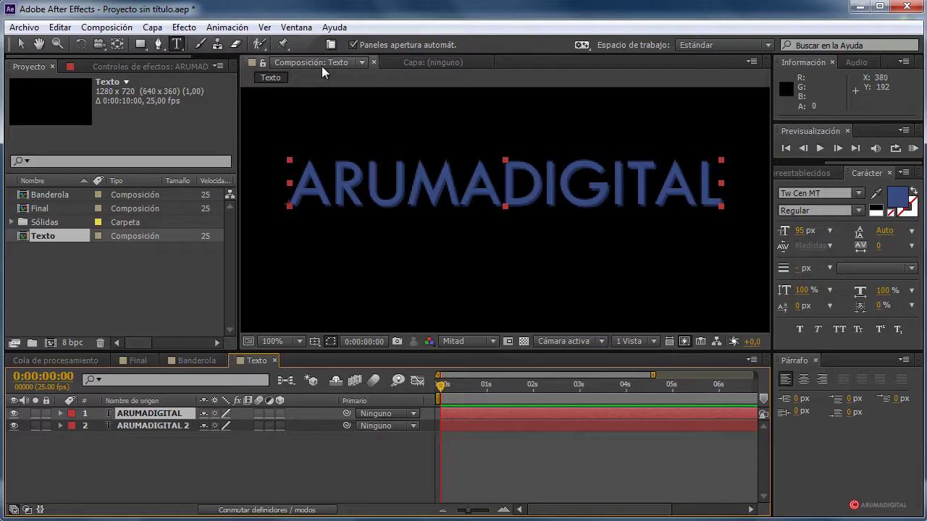
pyautogui.click(900, 204)
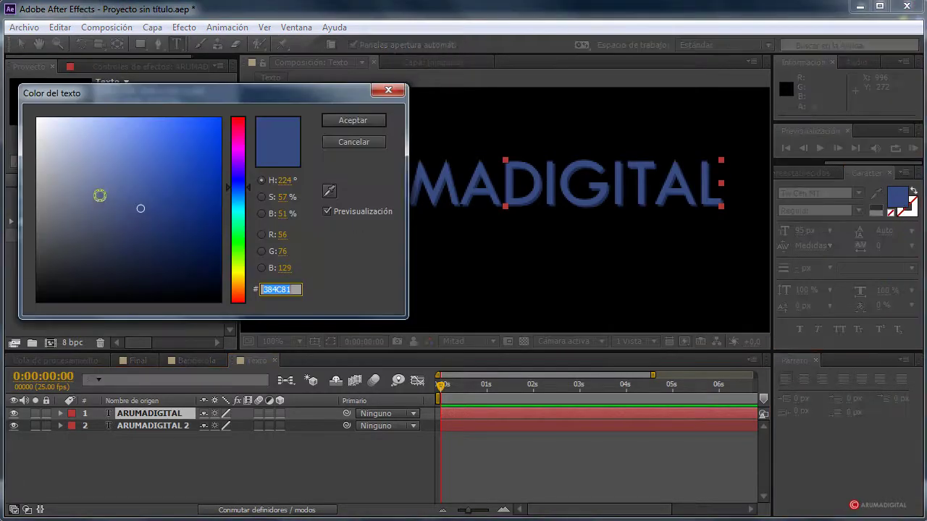
pyautogui.moveTo(97, 194); pyautogui.dragTo(29, 198)
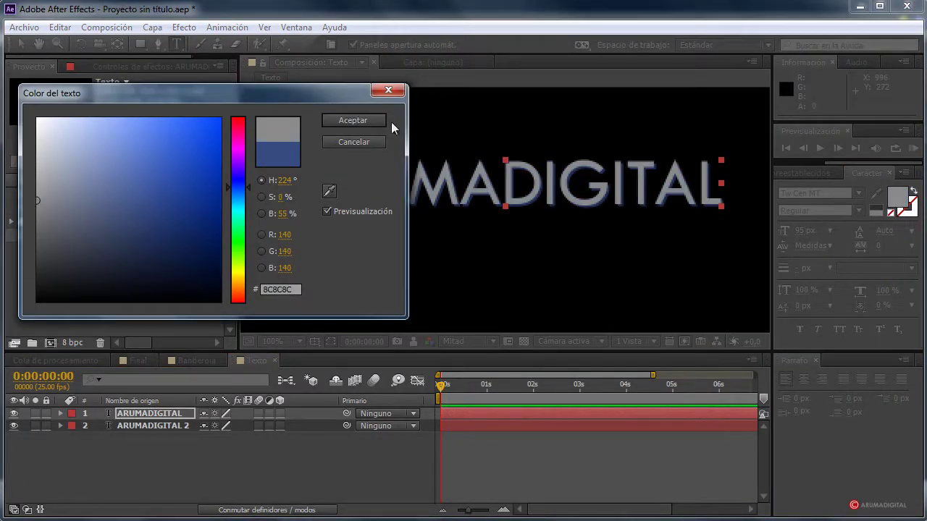
pyautogui.click(353, 120)
# Step: Set the text colour of the lower ARUMADIGITAL 2 layer to dark grey 464646
pyautogui.click(151, 430)
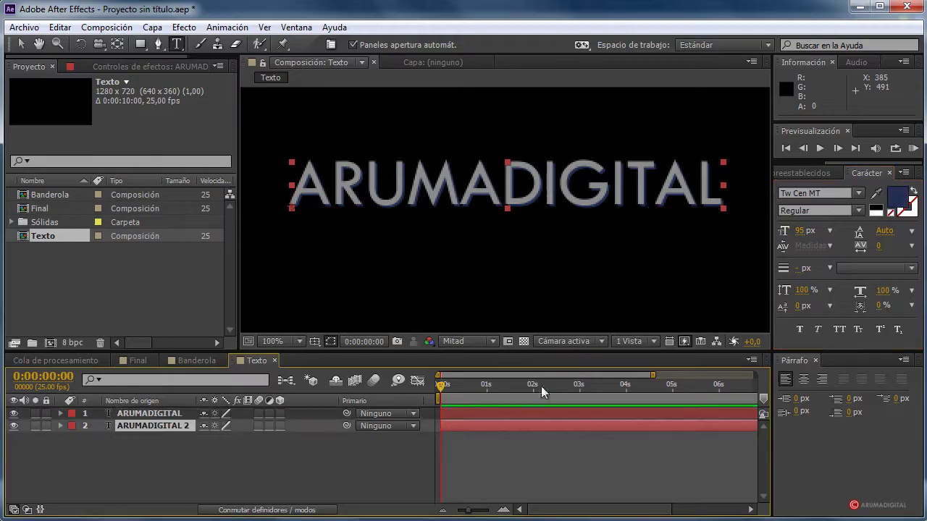
pyautogui.click(898, 197)
pyautogui.moveTo(92, 244); pyautogui.dragTo(10, 249)
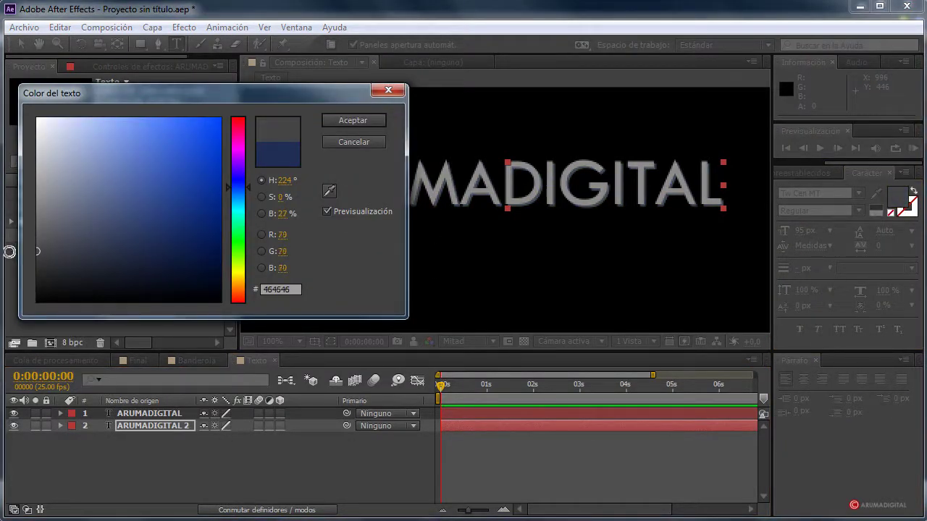
pyautogui.click(349, 121)
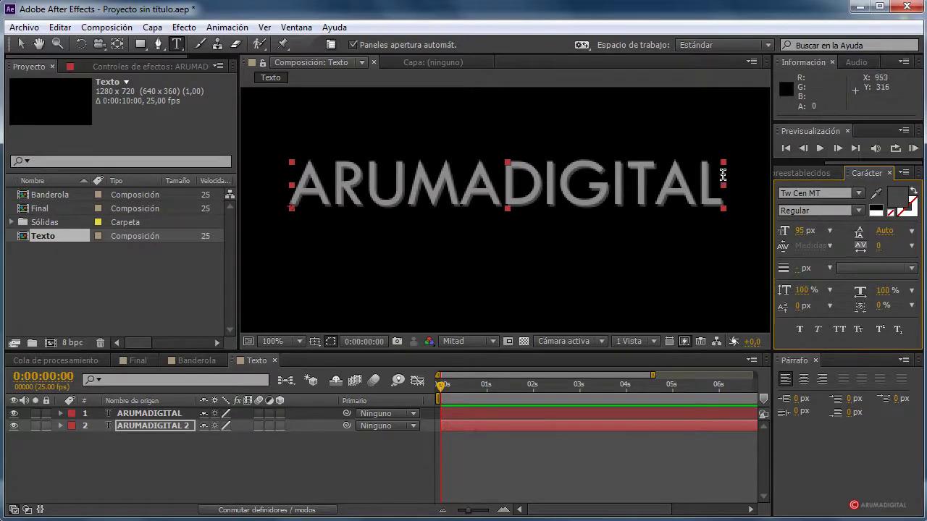
# Step: Change the font of both ARUMADIGITAL layers to the bold condensed Tw Cen MT variant and deselect them
pyautogui.click(155, 413)
pyautogui.click(794, 194)
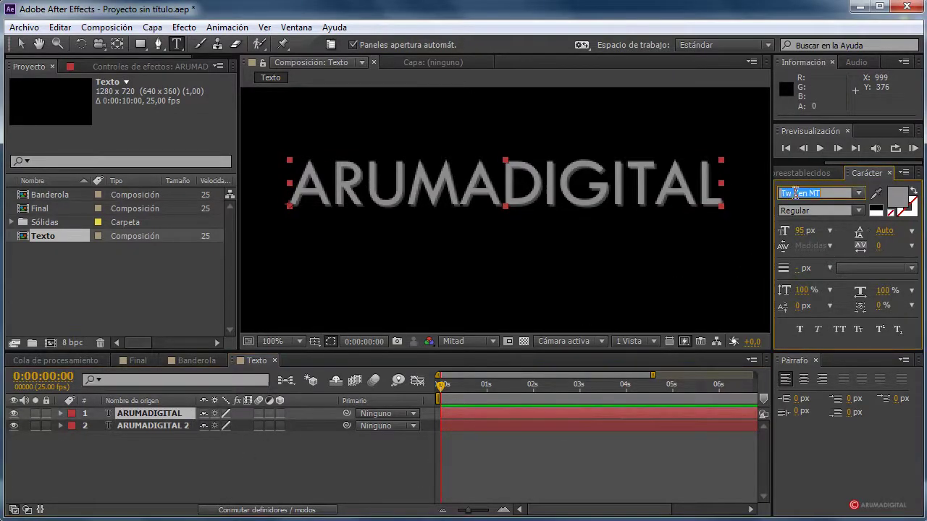
pyautogui.press('Down')
pyautogui.press('Down')
pyautogui.press('Down')
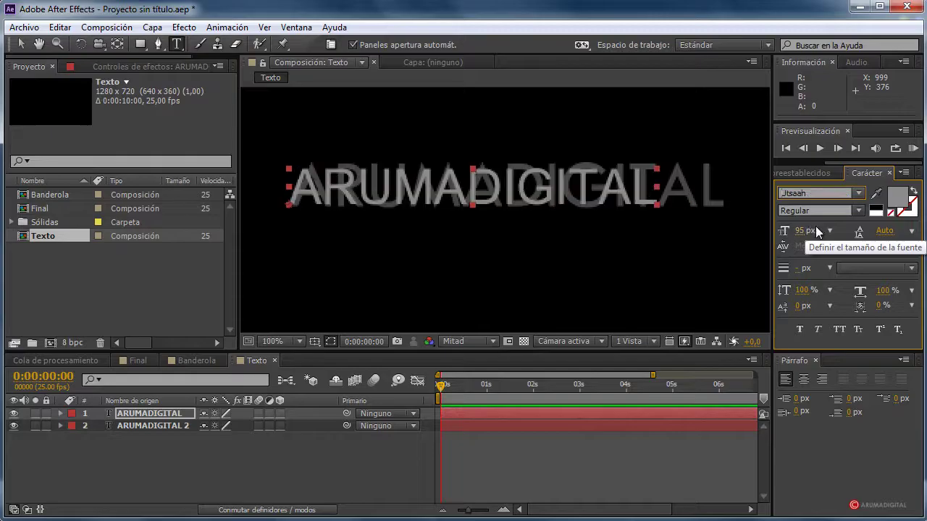
pyautogui.press('Up')
pyautogui.press('Up')
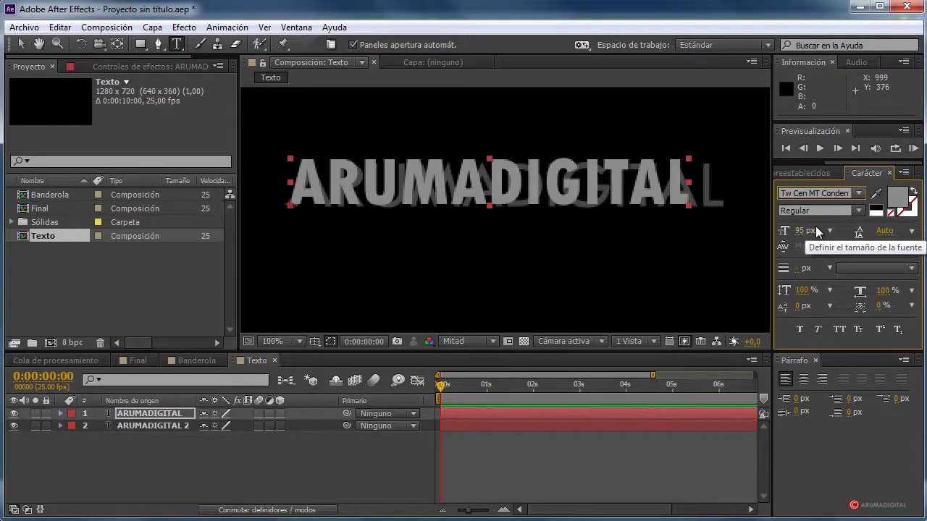
pyautogui.click(183, 424)
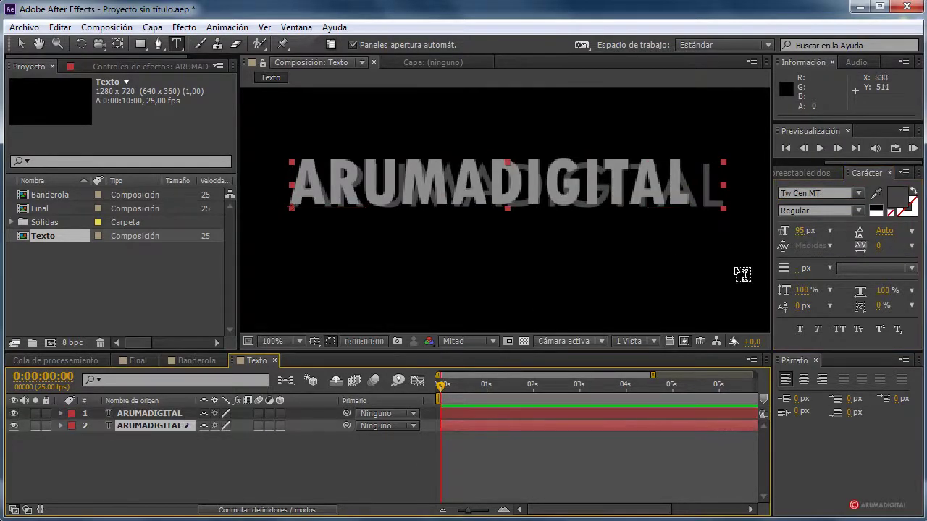
pyautogui.press('Return')
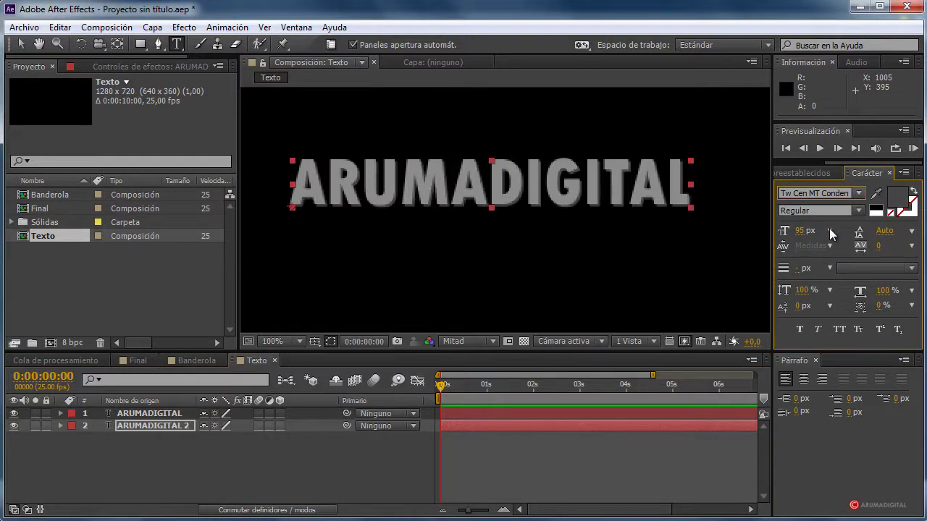
pyautogui.click(170, 440)
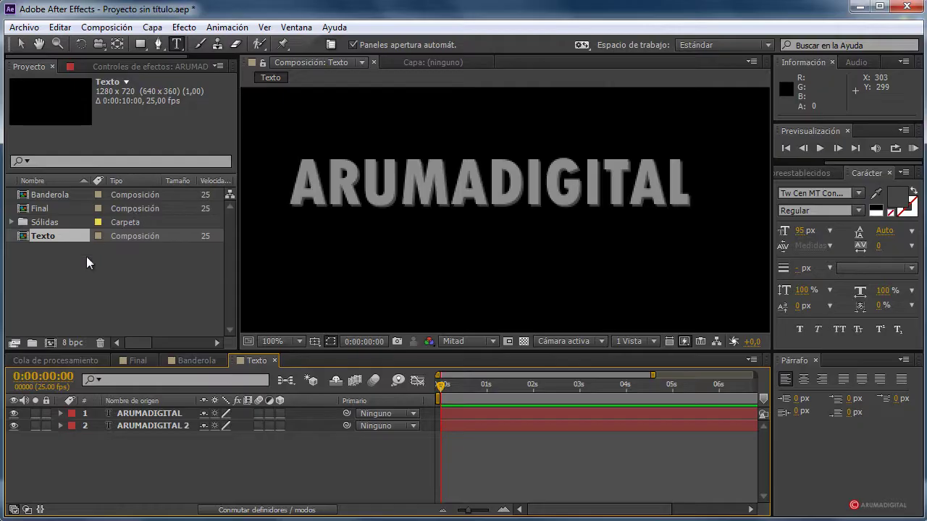
# Step: View the Texto composition at 50% and open the Banderola composition
pyautogui.moveTo(55, 236)
pyautogui.mouseDown()
pyautogui.moveTo(52, 213)
pyautogui.moveTo(56, 236)
pyautogui.mouseUp()
pyautogui.click(73, 276)
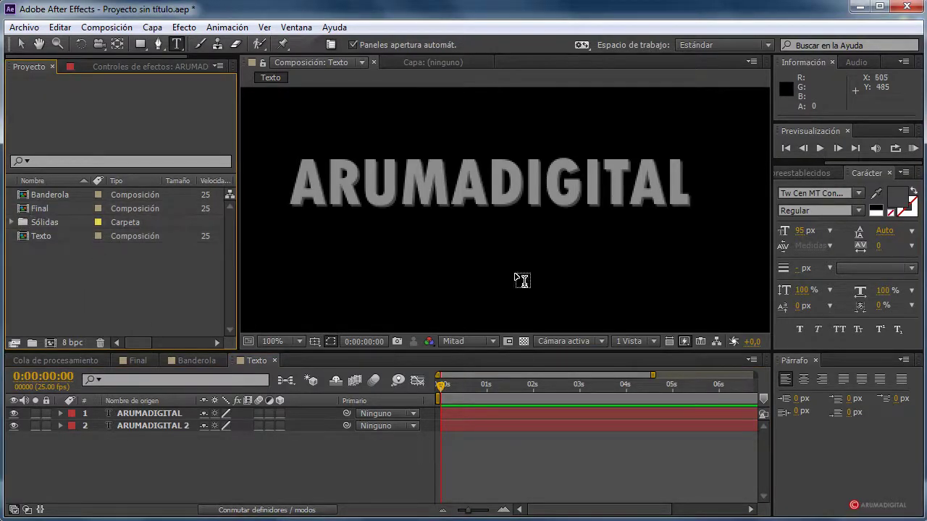
pyautogui.scroll(-2, 522, 281)
pyautogui.scroll(2, 534, 276)
pyautogui.scroll(-2, 533, 277)
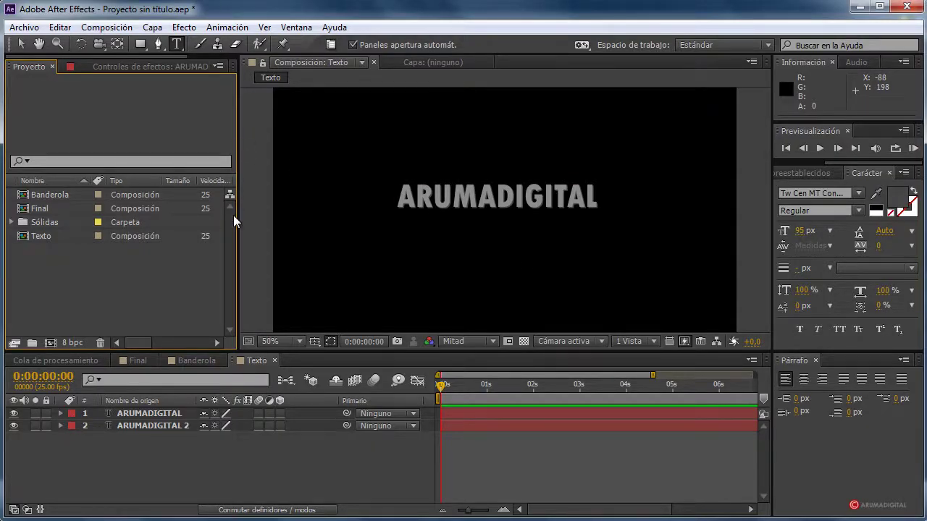
pyautogui.doubleClick(53, 194)
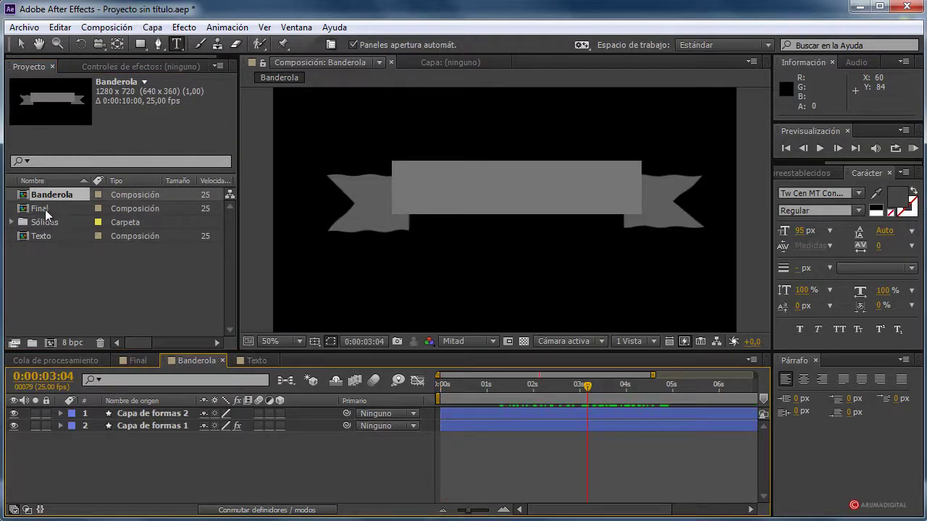
# Step: Open the Final composition and add the Banderola composition above the pattern background layers
pyautogui.doubleClick(45, 209)
pyautogui.scroll(-1, 472, 235)
pyautogui.scroll(1, 473, 234)
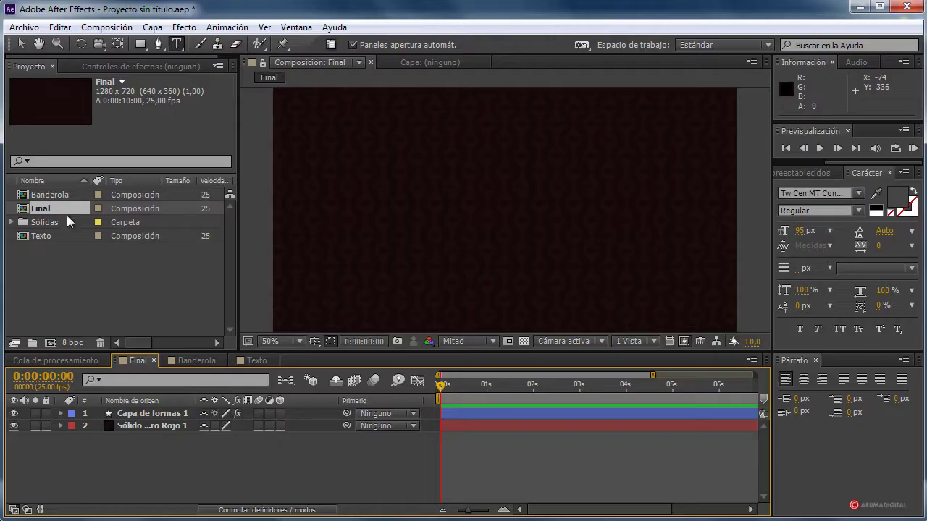
pyautogui.moveTo(43, 194); pyautogui.dragTo(472, 256)
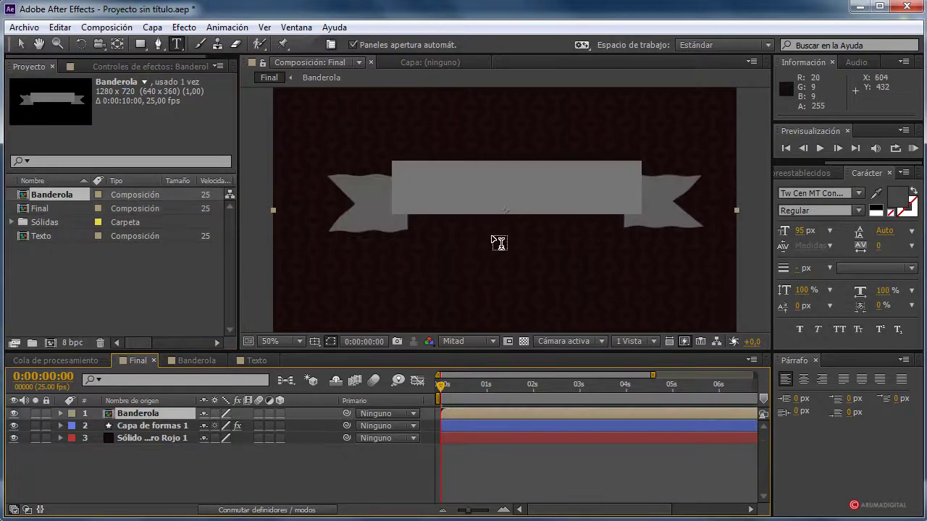
pyautogui.scroll(-1, 498, 242)
pyautogui.scroll(1, 500, 243)
pyautogui.scroll(-1, 500, 245)
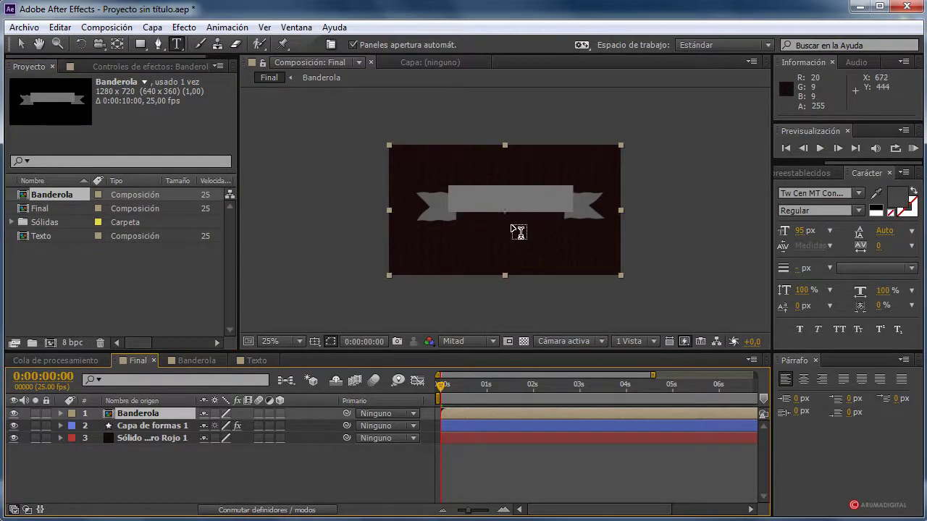
pyautogui.scroll(1, 518, 232)
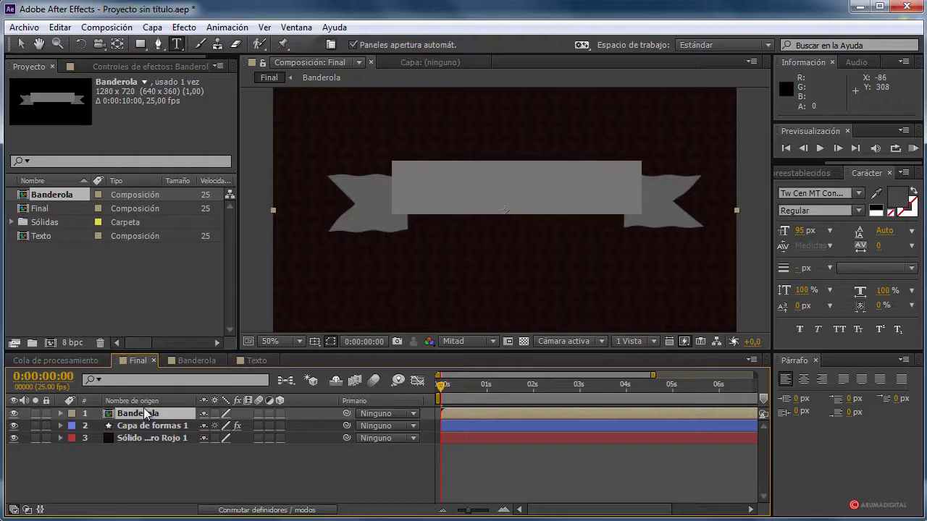
# Step: Move the Banderola layer's anchor point to the centre of the ribbon's front band
pyautogui.click(118, 45)
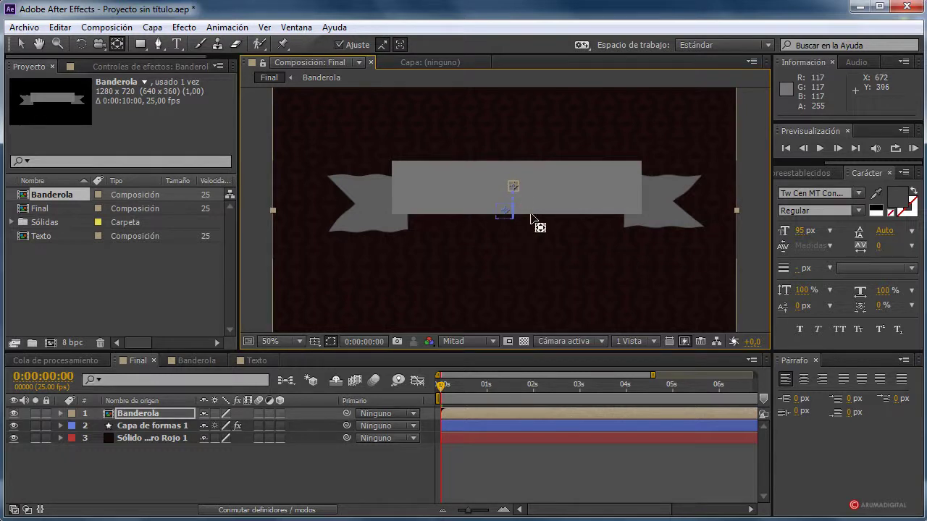
pyautogui.press(',')
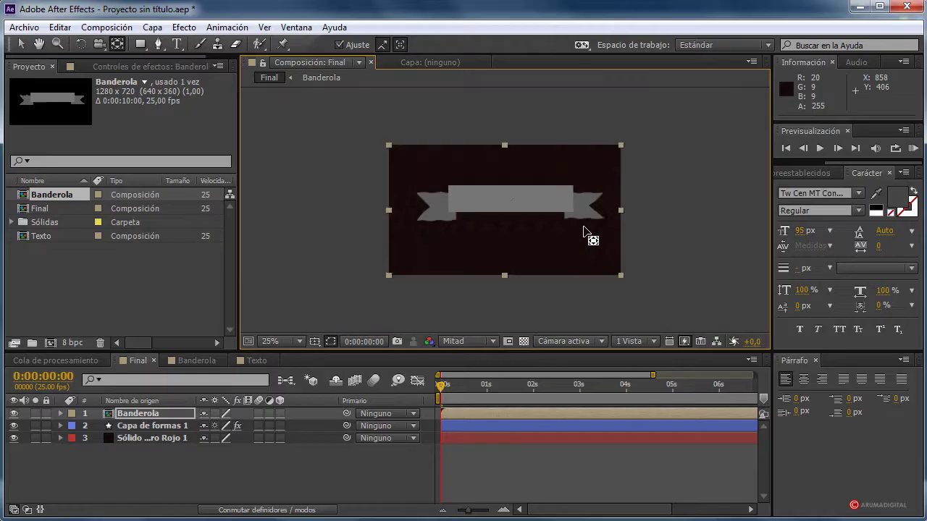
pyautogui.press('.')
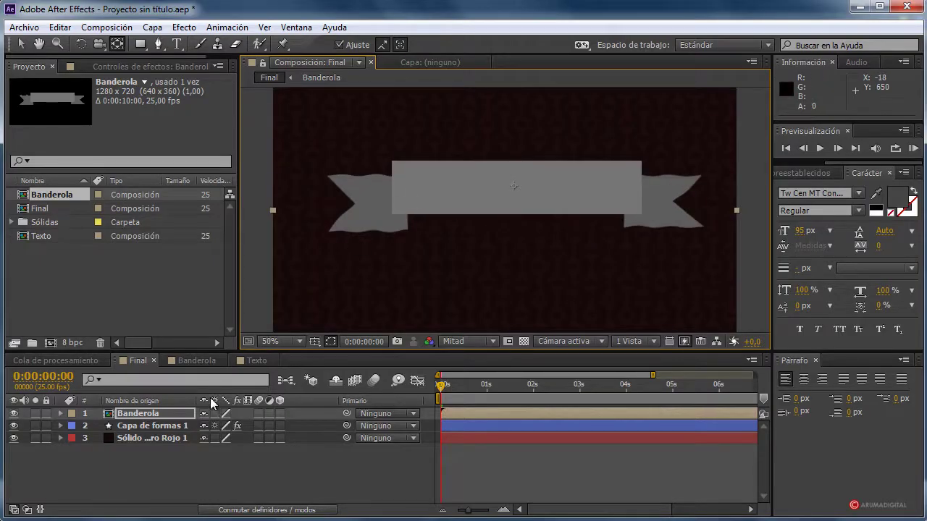
# Step: Add the Texto composition to Final above Banderola and move its anchor point to the centre of the ARUMADIGITAL text
pyautogui.click(58, 210)
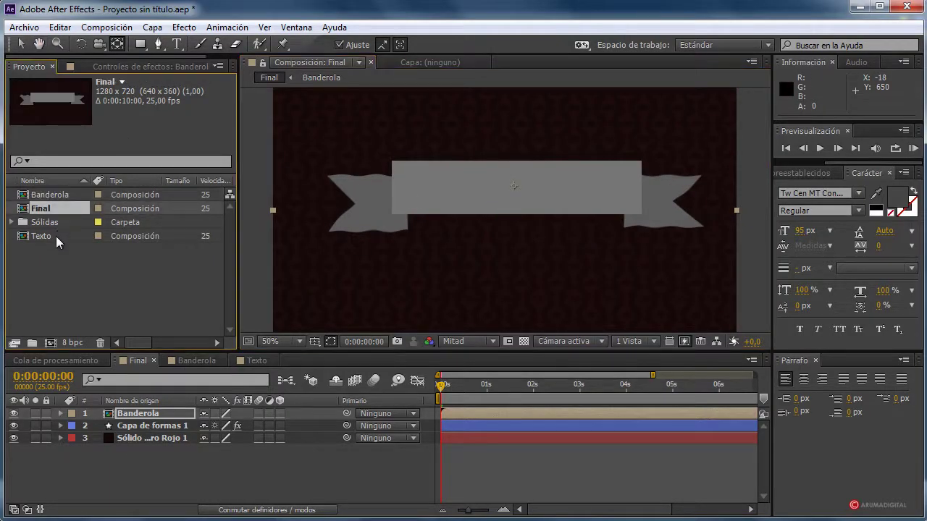
pyautogui.click(56, 236)
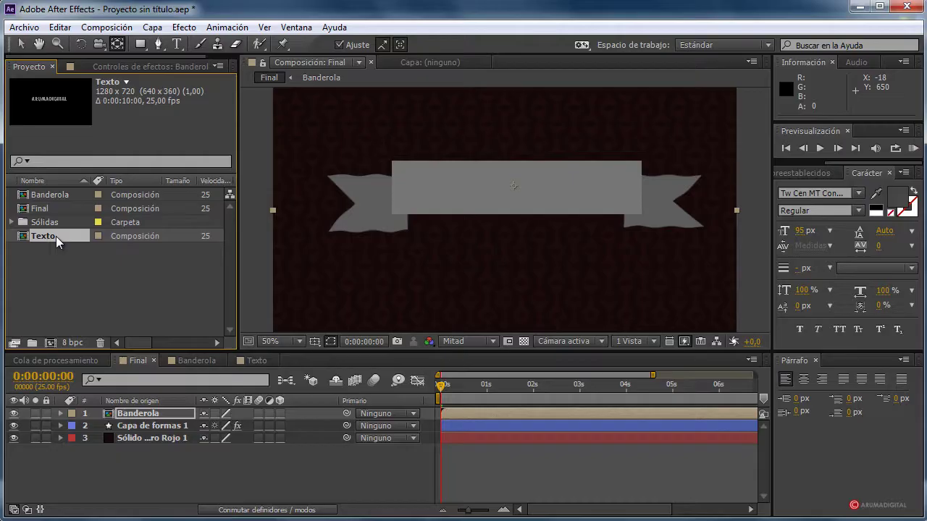
pyautogui.moveTo(55, 236); pyautogui.dragTo(49, 208)
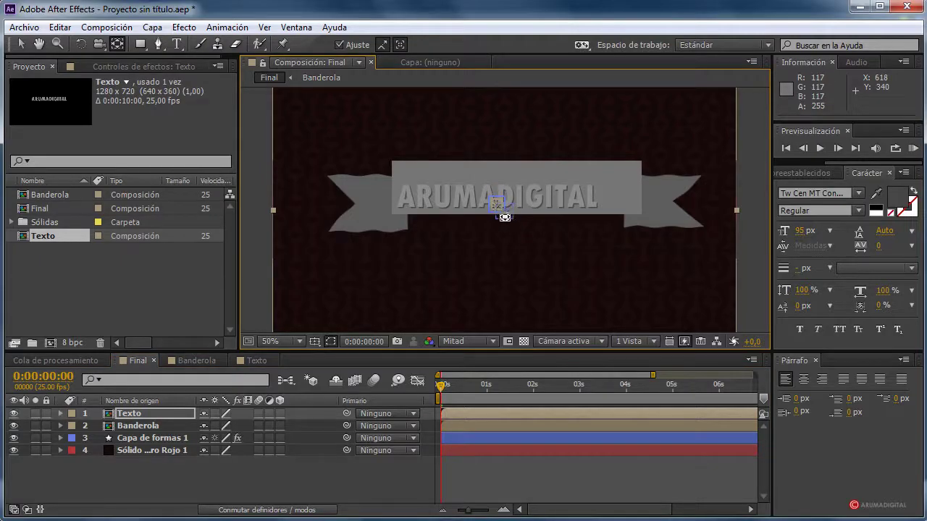
pyautogui.click(499, 211)
pyautogui.moveTo(503, 215); pyautogui.dragTo(482, 205)
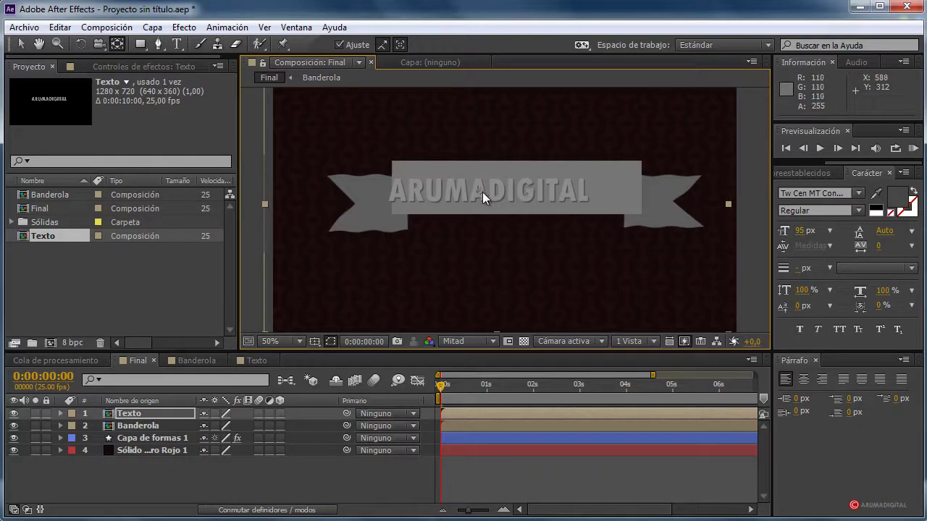
pyautogui.moveTo(482, 192); pyautogui.dragTo(492, 196)
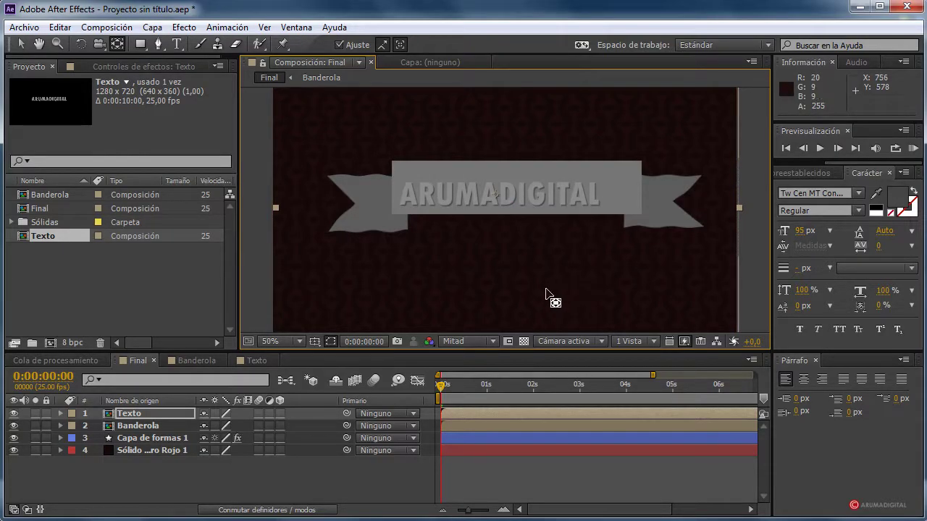
# Step: Move the Texto layer with snapping so its anchor point meets the Banderola layer's anchor point
pyautogui.click(139, 424)
pyautogui.click(129, 413)
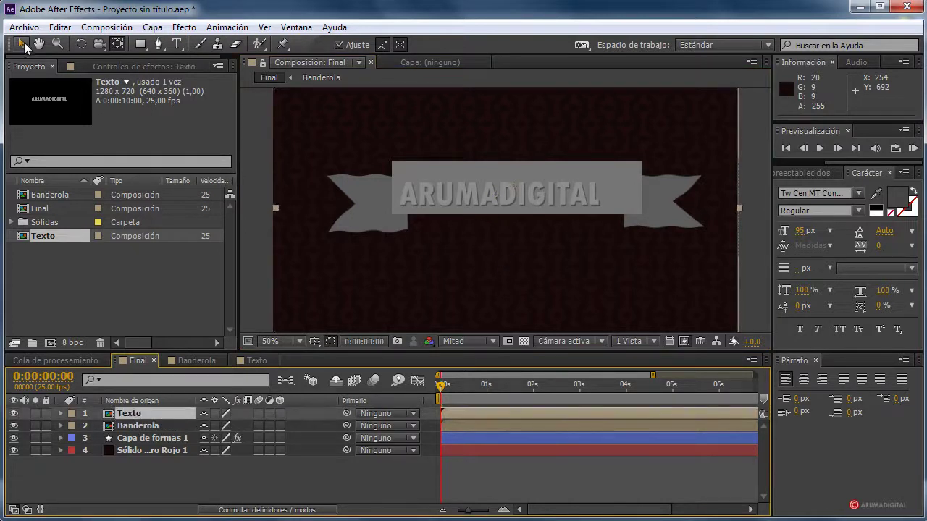
pyautogui.click(21, 44)
pyautogui.moveTo(495, 195); pyautogui.dragTo(513, 186)
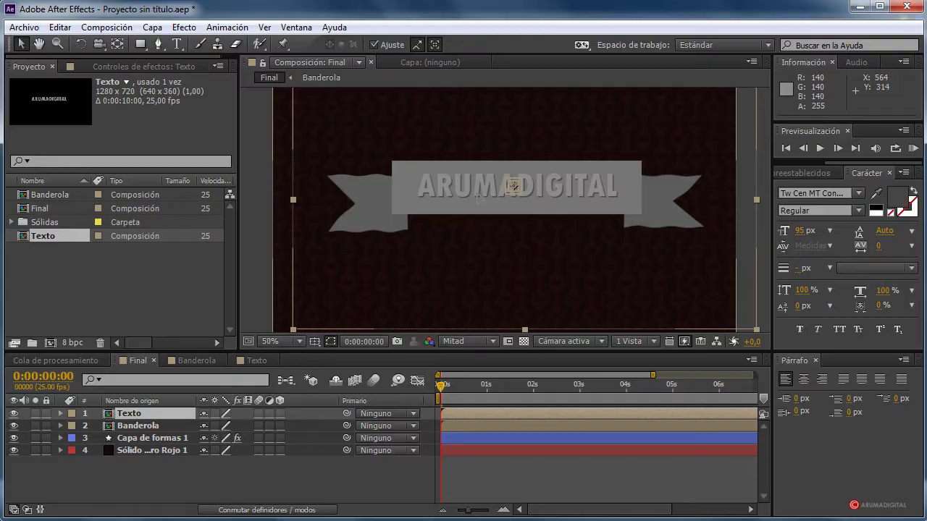
# Step: Nudge the Texto layer slightly downward to centre the lettering vertically on the ribbon's front band
pyautogui.click(561, 259)
pyautogui.press('Down')
pyautogui.press('Down')
pyautogui.press('Down')
pyautogui.press('Down')
pyautogui.press('Down')
pyautogui.press('Down')
pyautogui.press('Down')
pyautogui.press('Down')
pyautogui.press('Down')
pyautogui.press('Down')
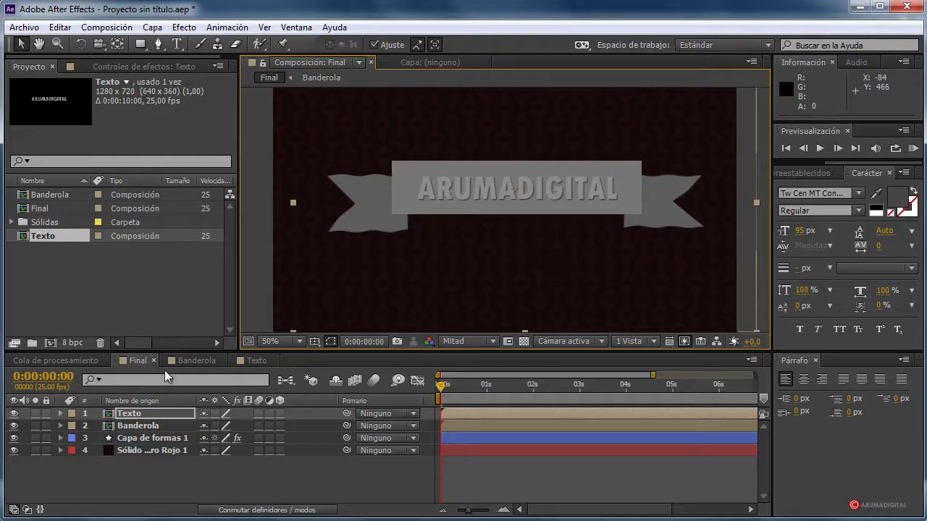
# Step: Move the Banderola layer straight up in the Final composition, clear of the ARUMADIGITAL lettering
pyautogui.click(133, 426)
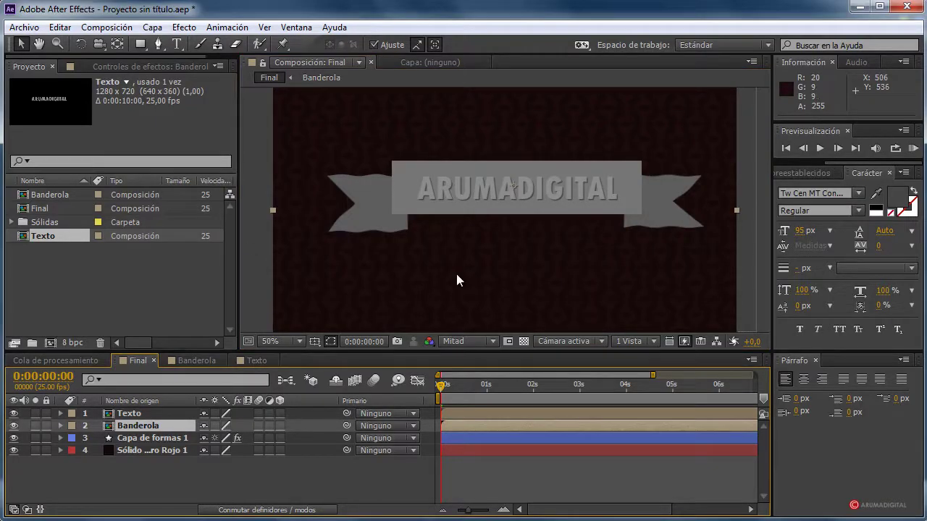
pyautogui.hotkey('shift', 'Up')
pyautogui.hotkey('shift', 'Up')
pyautogui.hotkey('shift', 'Up')
pyautogui.hotkey('shift', 'Up')
pyautogui.hotkey('shift', 'Up')
pyautogui.hotkey('shift', 'Up')
pyautogui.hotkey('shift', 'Up')
pyautogui.hotkey('shift', 'Up')
pyautogui.hotkey('shift', 'Up')
pyautogui.hotkey('shift', 'Up')
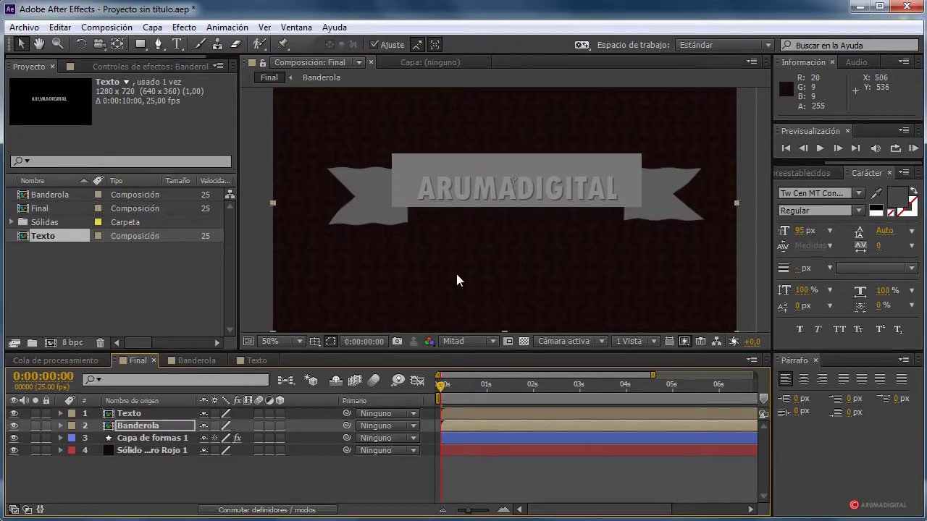
pyautogui.hotkey('shift', 'Up')
pyautogui.hotkey('shift', 'Up')
pyautogui.hotkey('shift', 'Down')
pyautogui.hotkey('shift', 'Down')
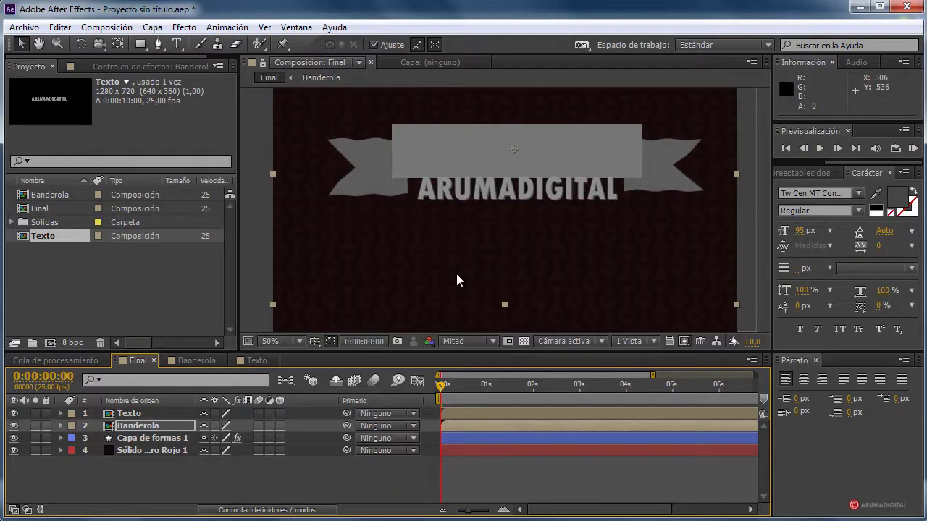
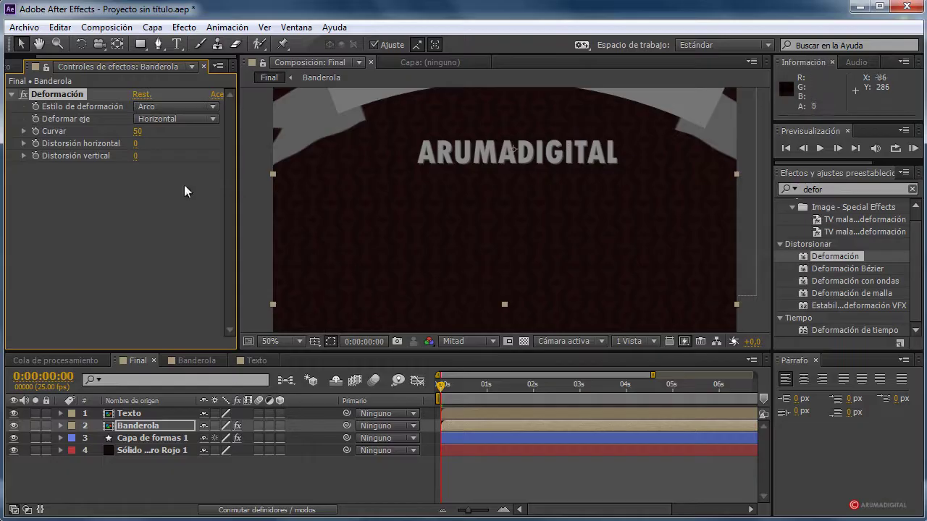
# Step: Set the Banderola layer's Deformación vertical distortion to -27 and move the arched ribbon down into the frame
pyautogui.press(',')
pyautogui.press(',')
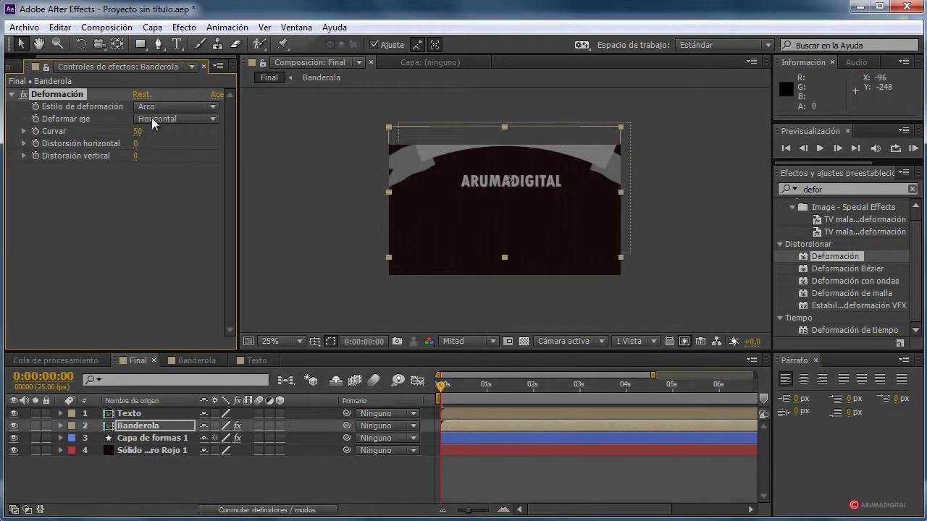
pyautogui.moveTo(136, 160)
pyautogui.mouseDown()
pyautogui.moveTo(153, 158)
pyautogui.moveTo(118, 157)
pyautogui.mouseUp()
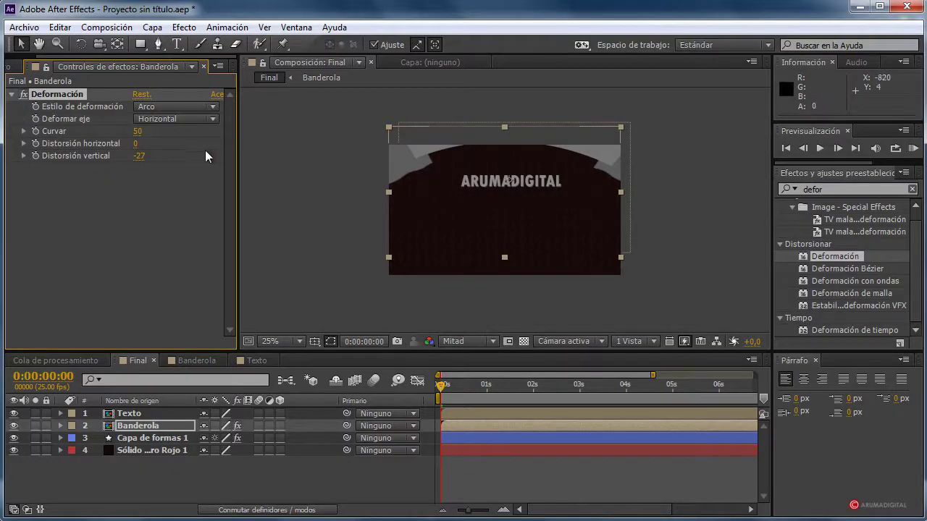
pyautogui.moveTo(582, 138); pyautogui.dragTo(593, 204)
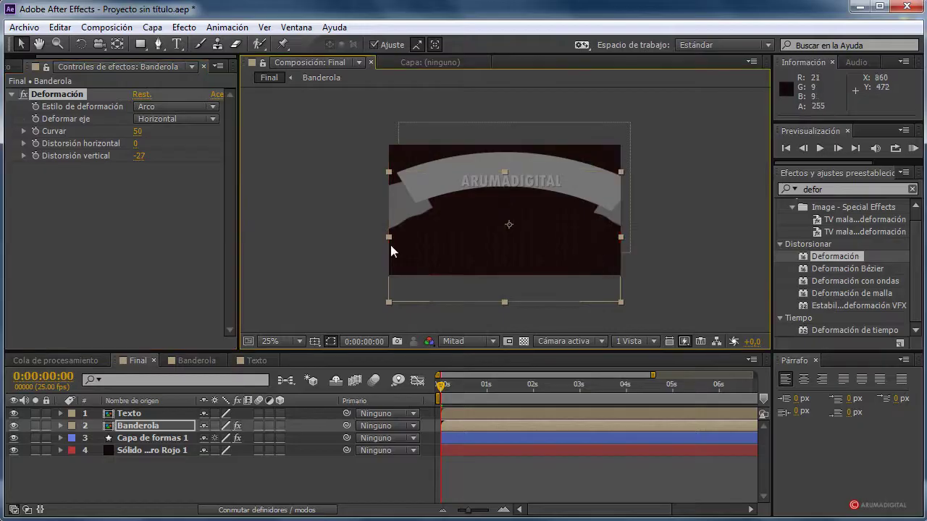
# Step: Scale the Banderola layer down to 66% and reposition the arched ribbon behind the ARUMADIGITAL text
pyautogui.click(155, 427)
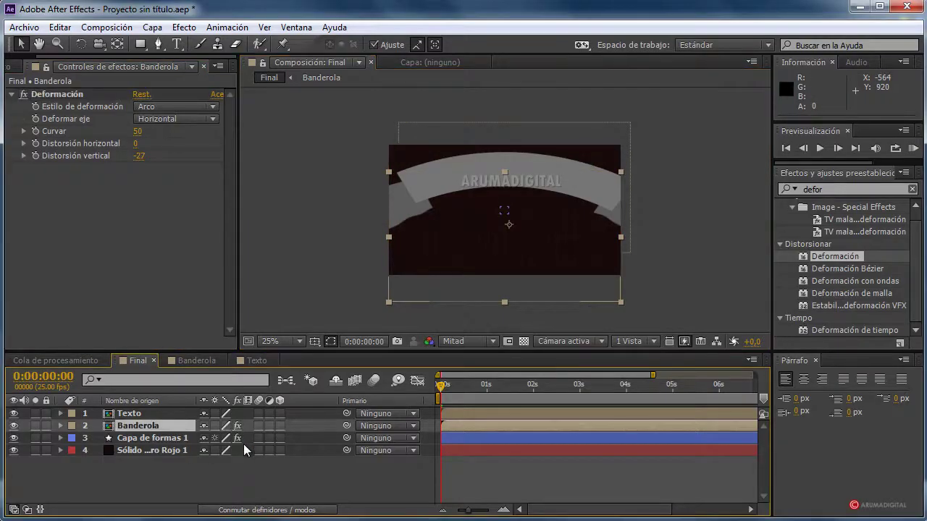
pyautogui.press('s')
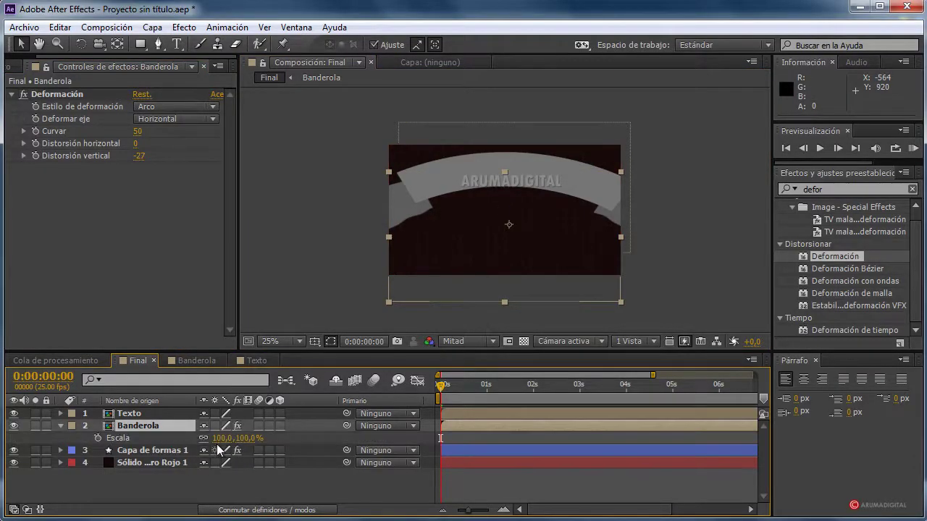
pyautogui.moveTo(219, 439); pyautogui.dragTo(199, 443)
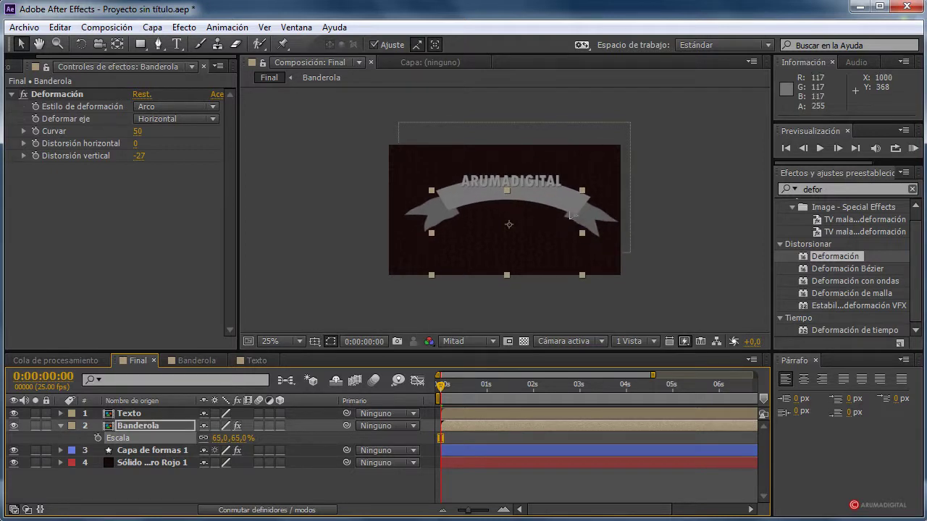
pyautogui.moveTo(562, 258); pyautogui.dragTo(557, 240)
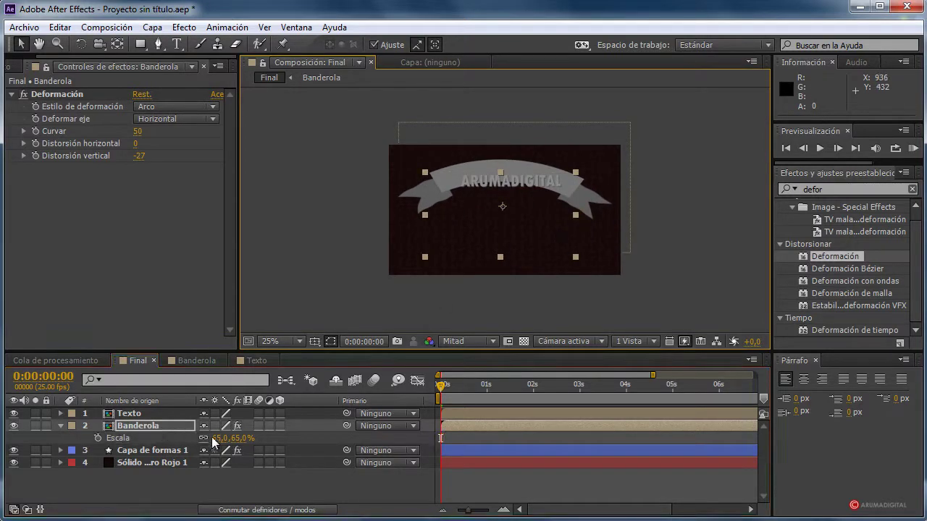
pyautogui.moveTo(211, 437); pyautogui.dragTo(195, 411)
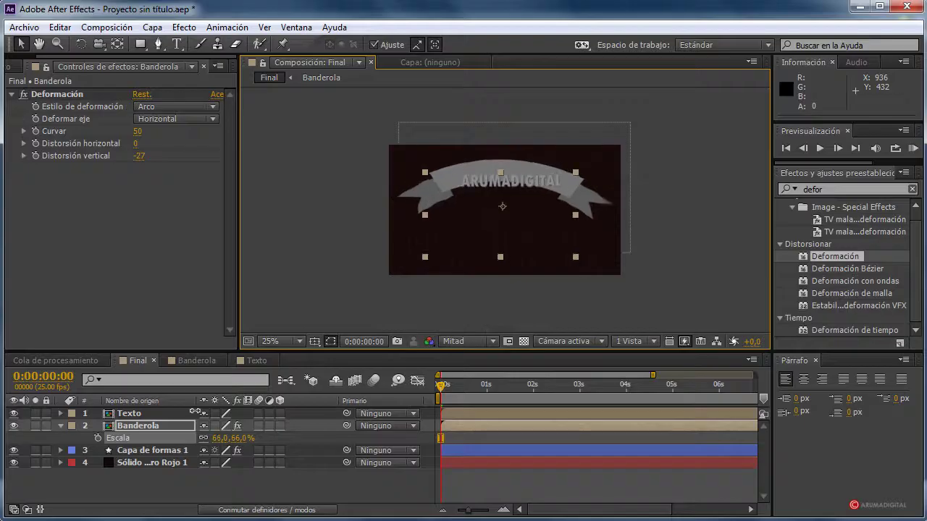
pyautogui.press('.')
pyautogui.press('.')
pyautogui.press(',')
pyautogui.press(',')
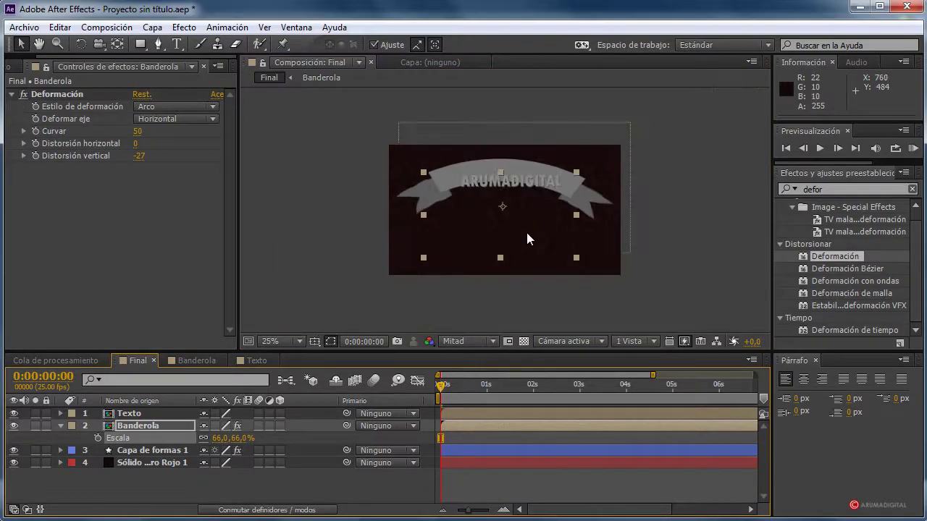
# Step: Move the Banderola layer's anchor point up onto the arched ribbon and reduce the layer's scale to 57%
pyautogui.click(122, 47)
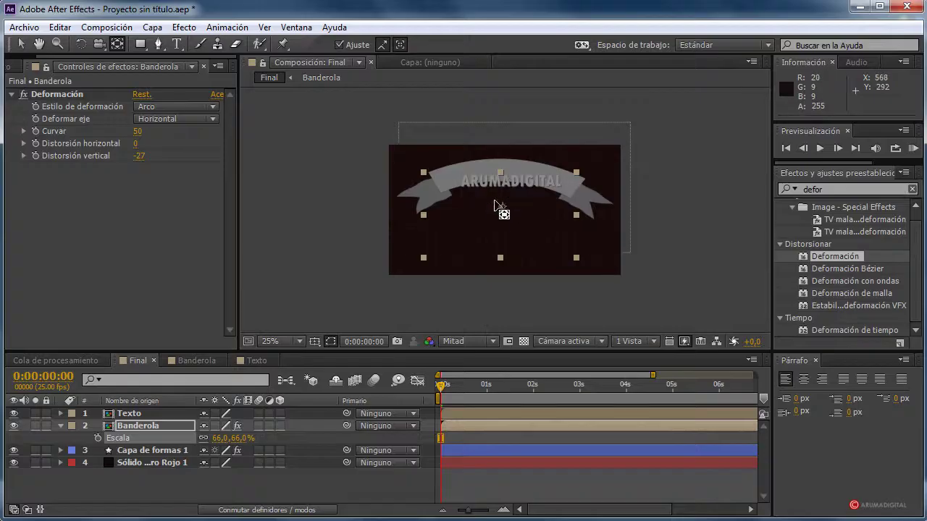
pyautogui.moveTo(495, 202); pyautogui.dragTo(505, 186)
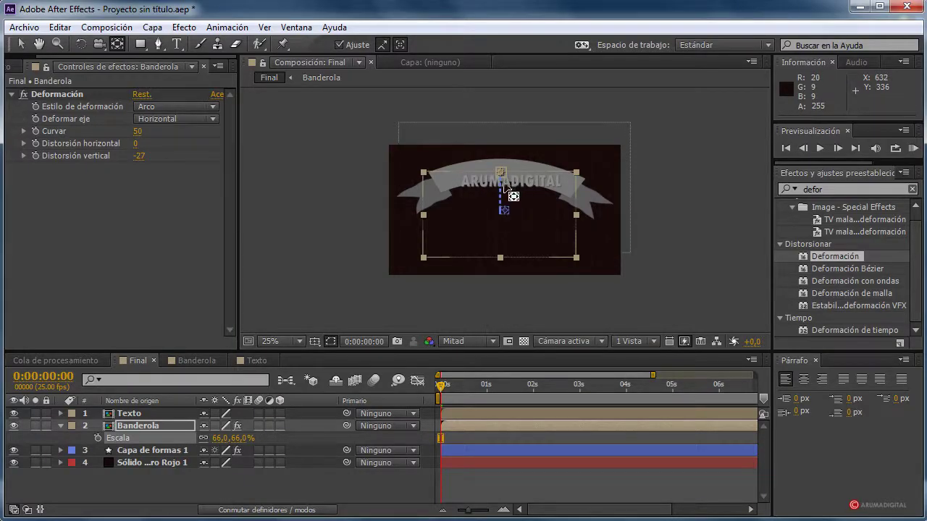
pyautogui.press('.')
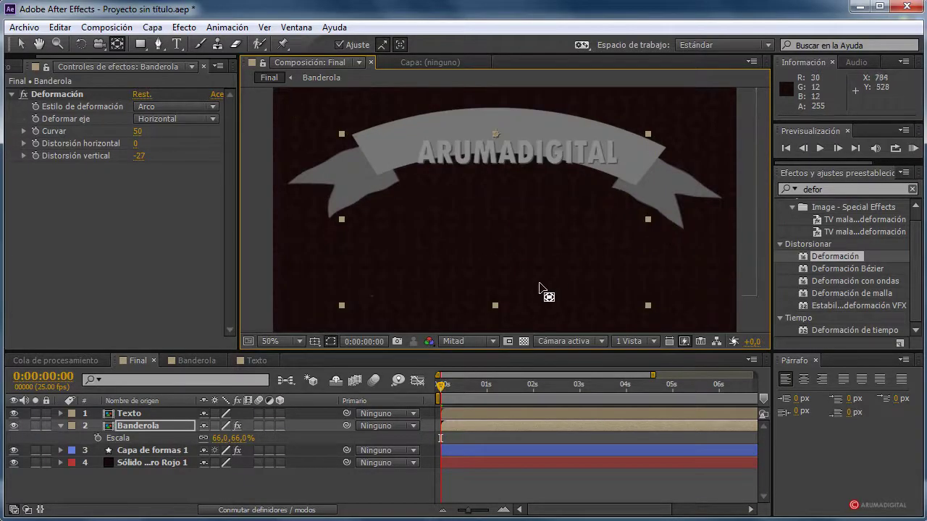
pyautogui.click(232, 427)
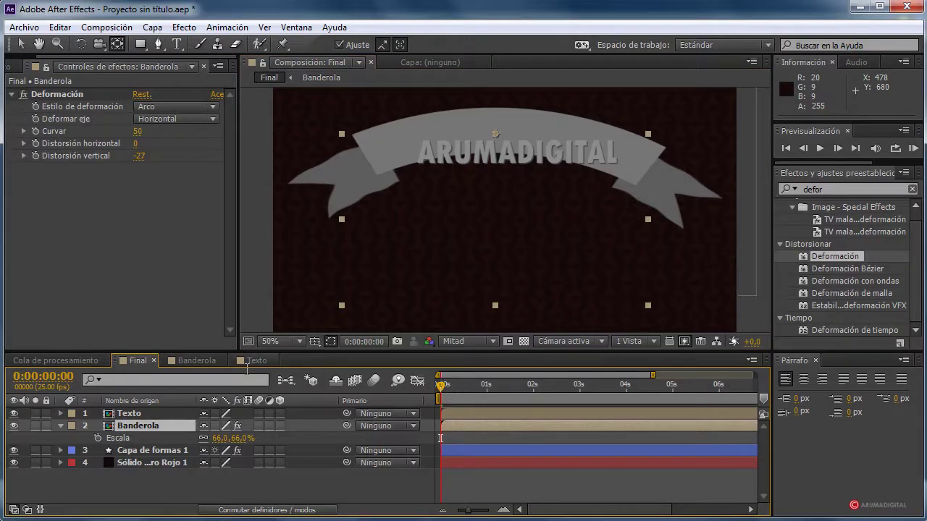
pyautogui.moveTo(214, 438)
pyautogui.mouseDown()
pyautogui.moveTo(194, 438)
pyautogui.moveTo(224, 438)
pyautogui.moveTo(201, 437)
pyautogui.moveTo(213, 436)
pyautogui.mouseUp()
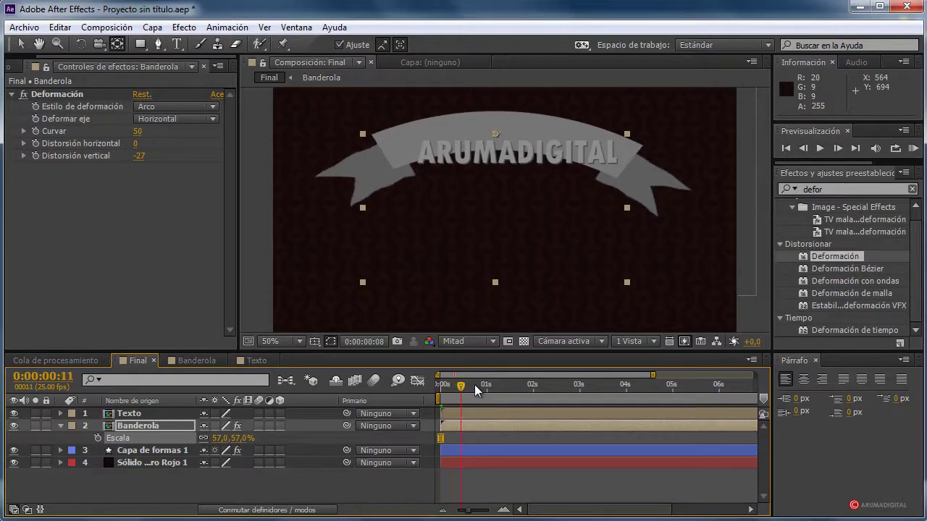
pyautogui.moveTo(474, 384); pyautogui.dragTo(397, 389)
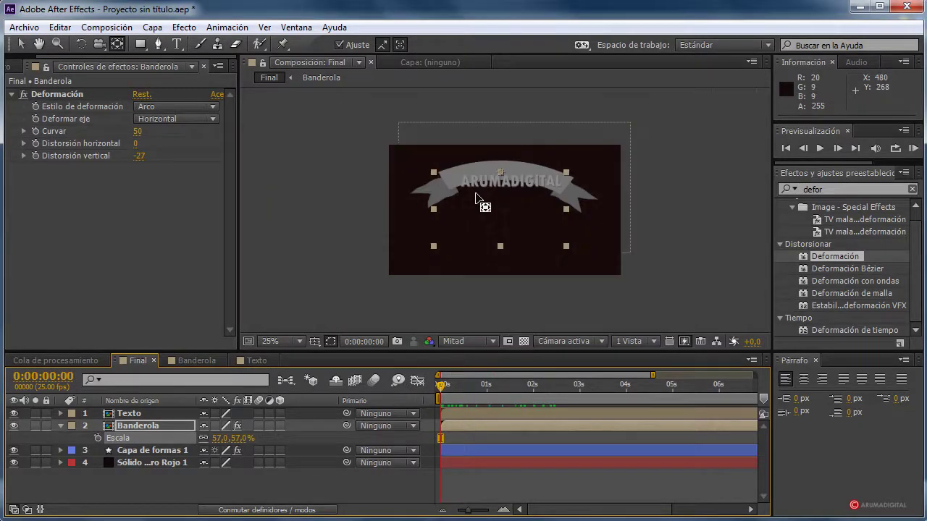
# Step: Apply the Deformación effect to the Texto layer and select that layer for repositioning
pyautogui.click(130, 413)
pyautogui.moveTo(832, 256); pyautogui.dragTo(148, 413)
pyautogui.press(',')
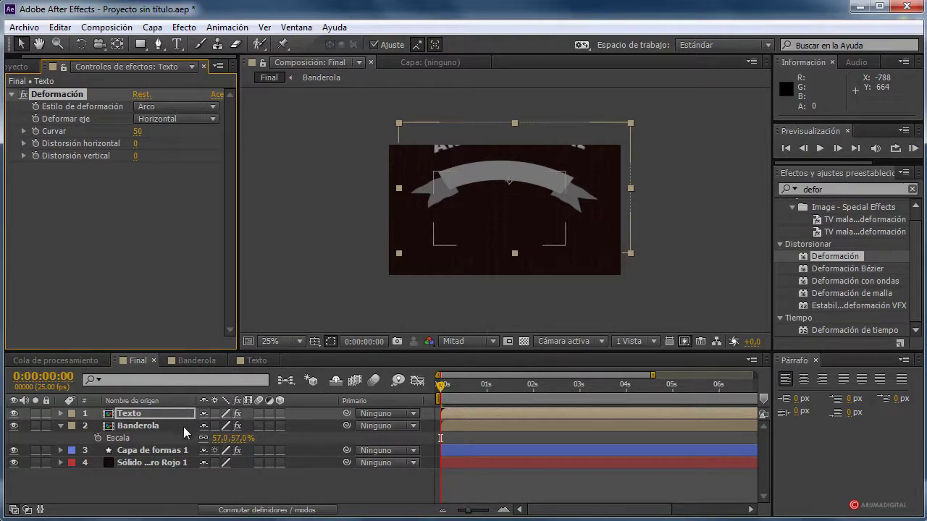
pyautogui.click(159, 414)
pyautogui.click(159, 413)
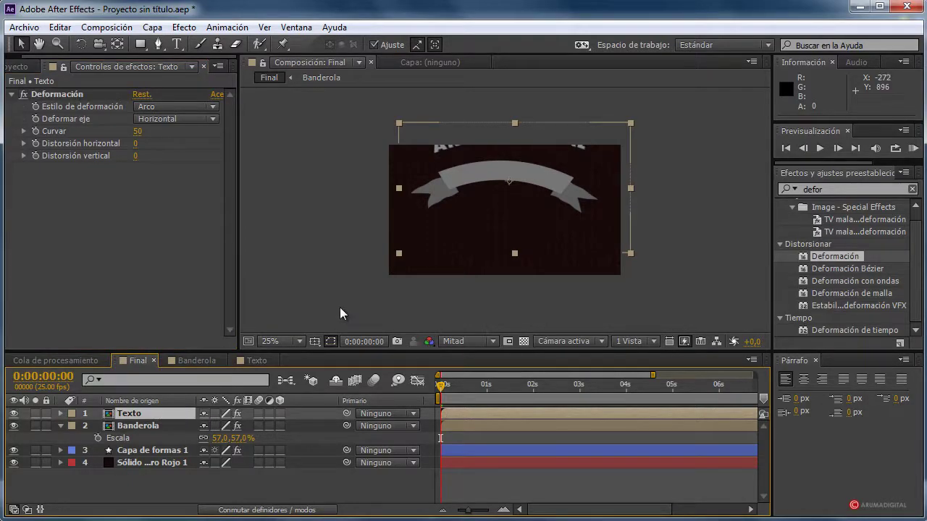
# Step: Move the Texto layer straight down until the arched ARUMADIGITAL lettering lies over the ribbon
pyautogui.press('Down')
pyautogui.press('Down')
pyautogui.press('Down')
pyautogui.press('Down')
pyautogui.press('Down')
pyautogui.press('Down')
pyautogui.press('Down')
pyautogui.press('Down')
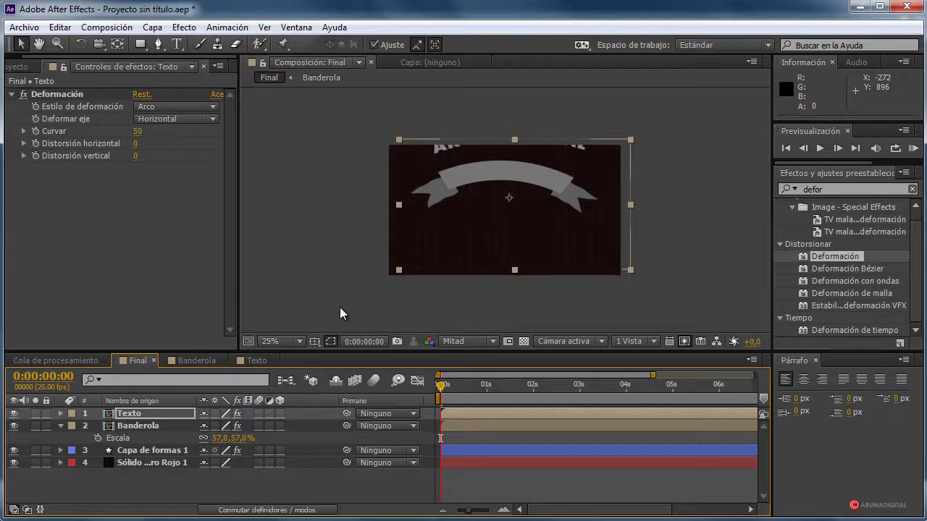
pyautogui.press('Down')
pyautogui.press('Down')
pyautogui.press('Down')
pyautogui.press('Down')
pyautogui.press('Down')
pyautogui.press('Down')
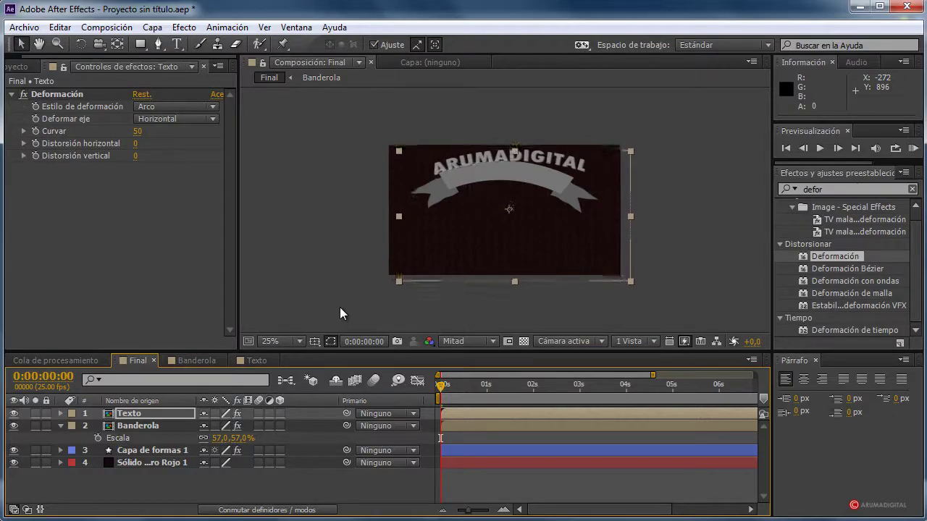
pyautogui.press('Down')
pyautogui.press('Down')
pyautogui.press('Down')
pyautogui.press('Down')
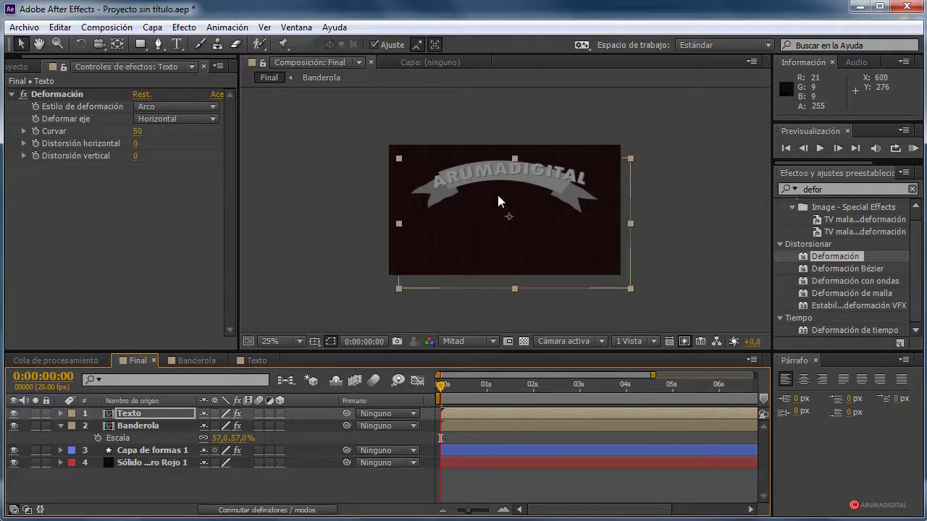
# Step: Set the Texto layer's Deformación to -21 horizontal and -33 vertical distortion, and move the lettering down over the ribbon
pyautogui.press('.')
pyautogui.press('.')
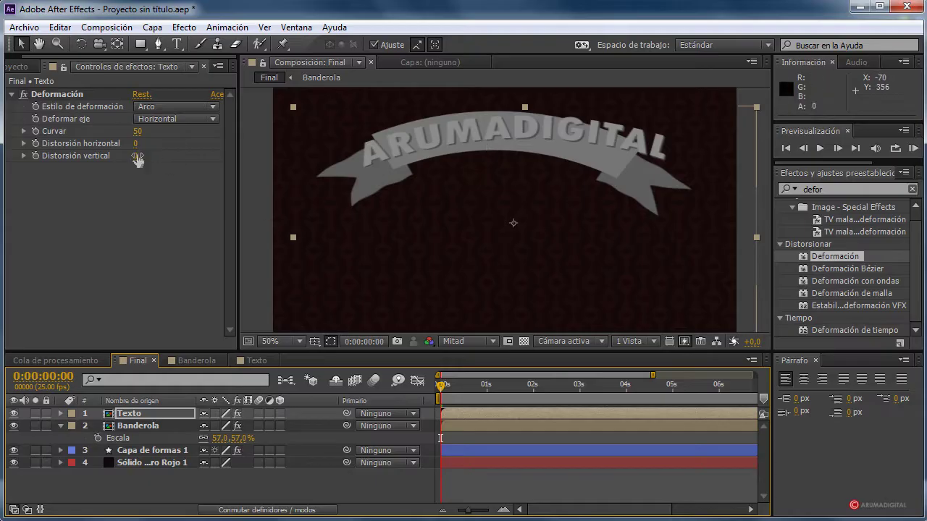
pyautogui.moveTo(140, 155); pyautogui.dragTo(123, 144)
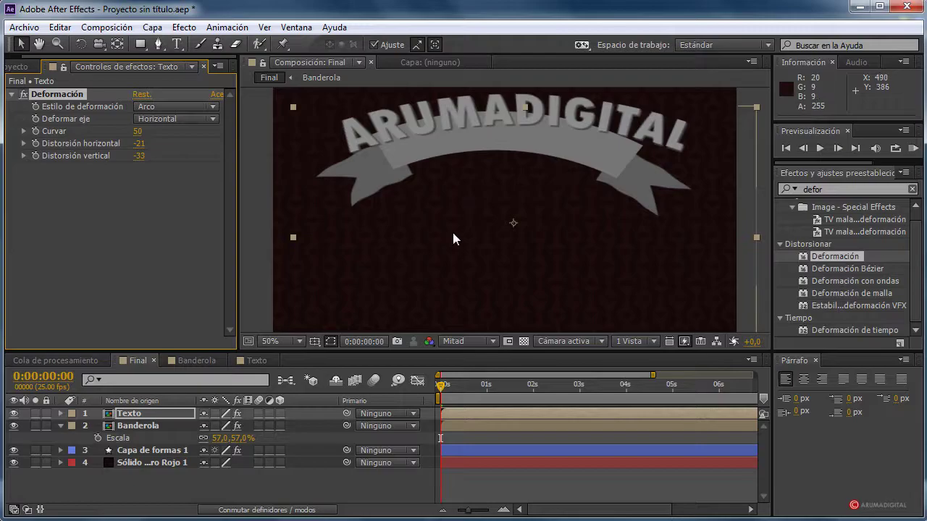
pyautogui.moveTo(501, 124); pyautogui.dragTo(493, 147)
pyautogui.click(461, 178)
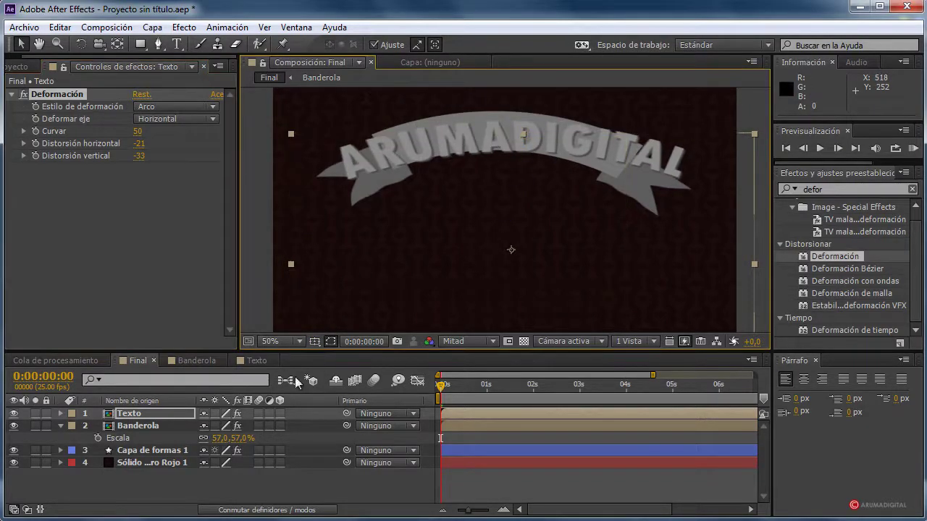
# Step: Scale the Texto layer to 65% and shift it slightly left beneath the ribbon's arch
pyautogui.click(155, 417)
pyautogui.press('s')
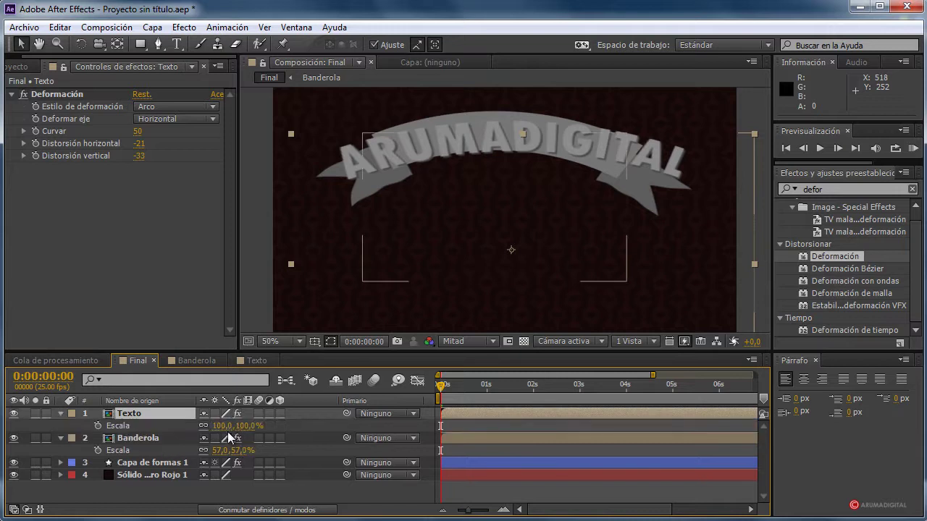
pyautogui.moveTo(228, 427); pyautogui.dragTo(195, 425)
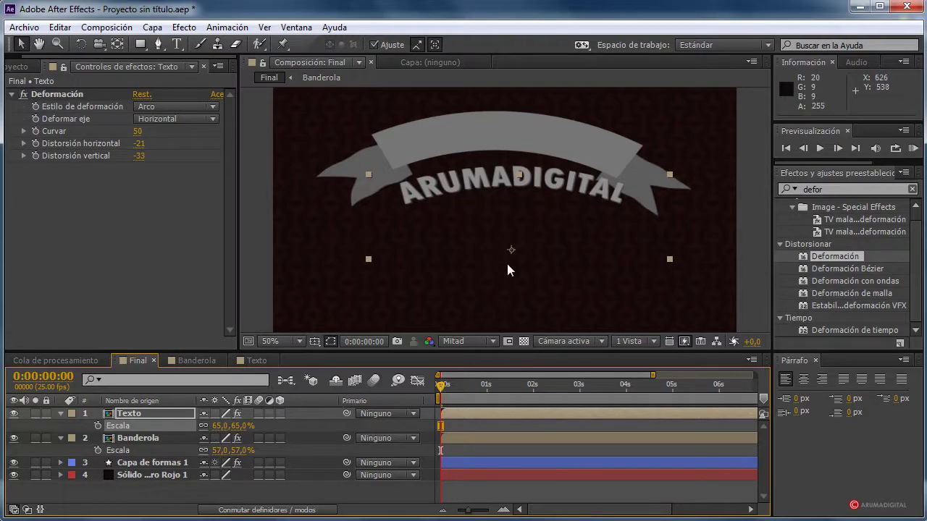
pyautogui.moveTo(510, 251)
pyautogui.mouseDown()
pyautogui.moveTo(452, 252)
pyautogui.moveTo(498, 249)
pyautogui.mouseUp()
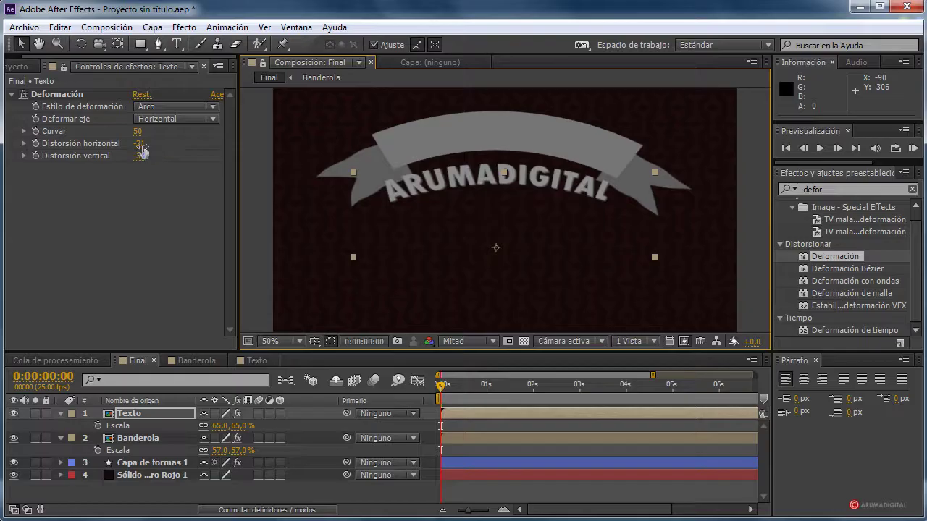
# Step: Adjust the Texto layer's Deformación to -37 horizontal and -35 vertical distortion
pyautogui.moveTo(142, 149)
pyautogui.mouseDown()
pyautogui.moveTo(140, 159)
pyautogui.moveTo(139, 131)
pyautogui.mouseUp()
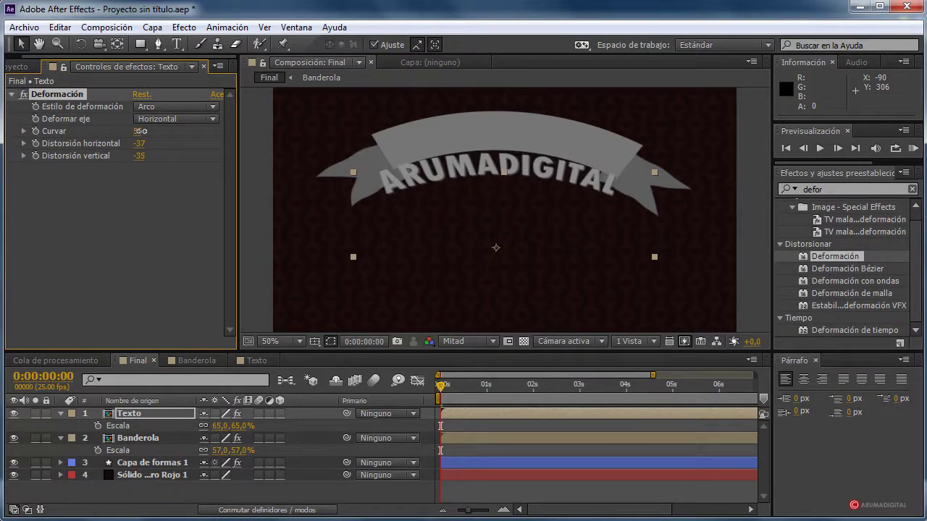
# Step: Open the Texto composition and nudge the upper ARUMADIGITAL text layer a short distance straight to the right
pyautogui.doubleClick(128, 412)
pyautogui.scroll(-2, 532, 236)
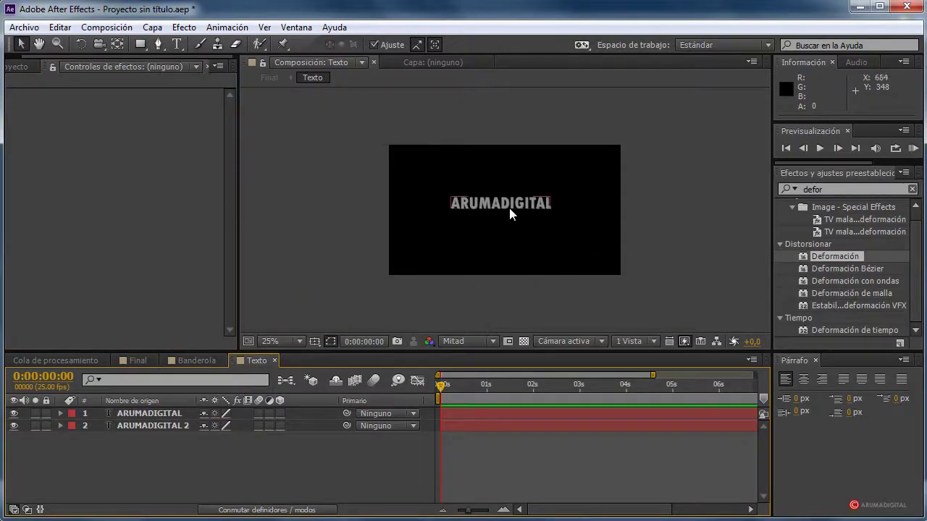
pyautogui.click(510, 210)
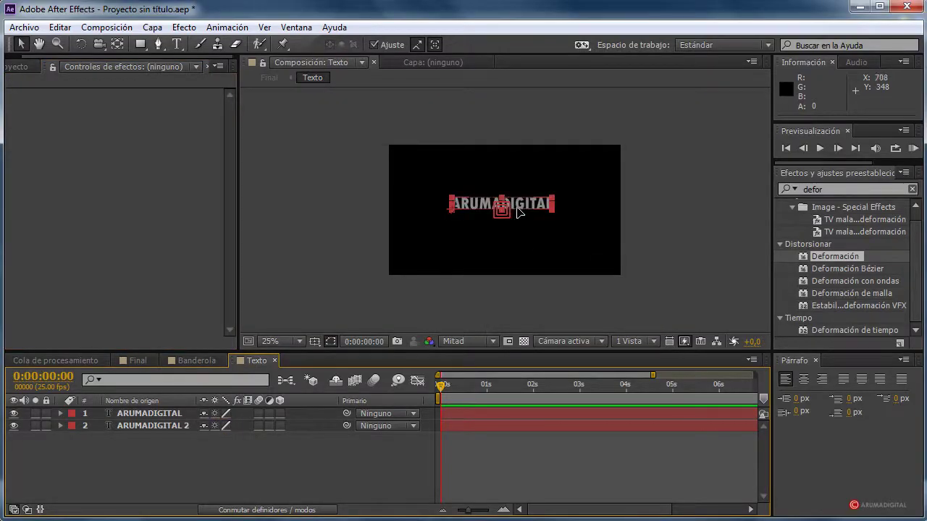
pyautogui.scroll(2, 517, 211)
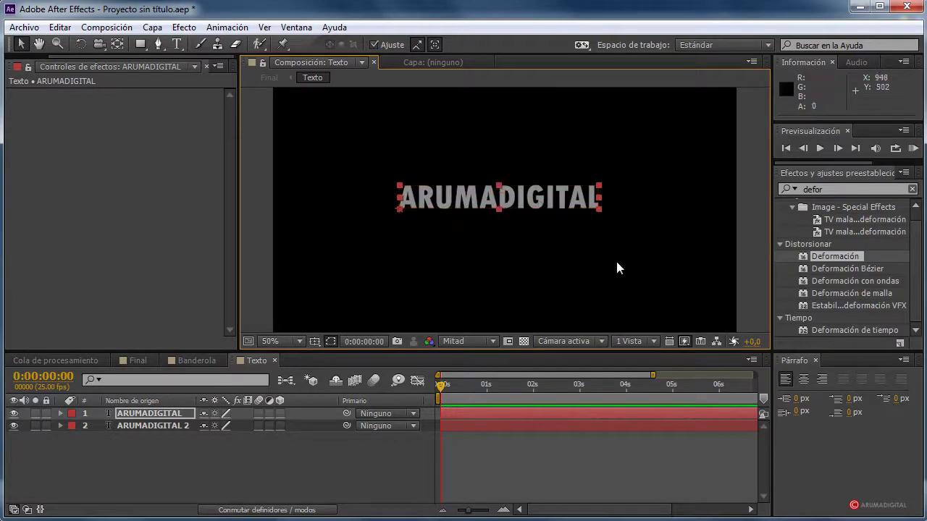
pyautogui.press('Right')
pyautogui.press('Right')
pyautogui.press('Right')
pyautogui.press('Right')
pyautogui.press('Right')
pyautogui.press('Right')
pyautogui.press('Right')
pyautogui.press('Right')
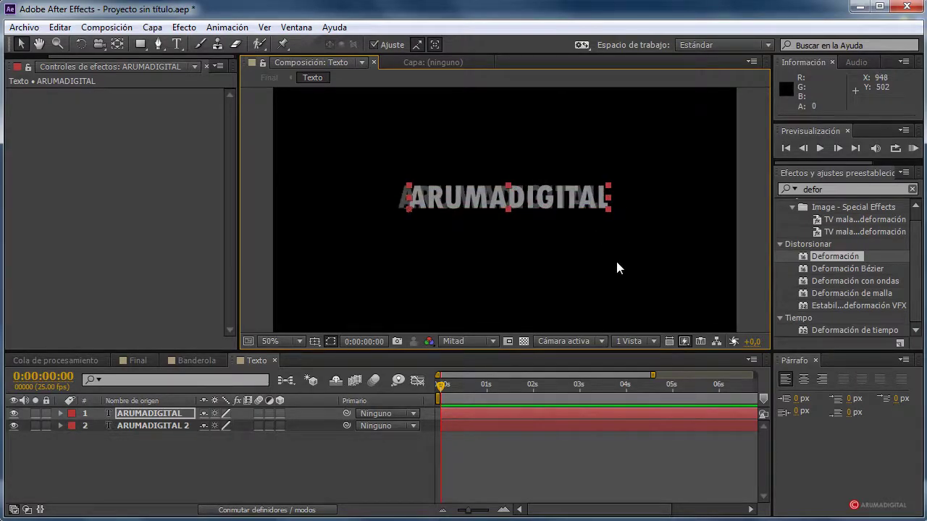
# Step: Nudge the ARUMADIGITAL 2 shadow layer to the right until it sits just behind the upper text again
pyautogui.click(145, 426)
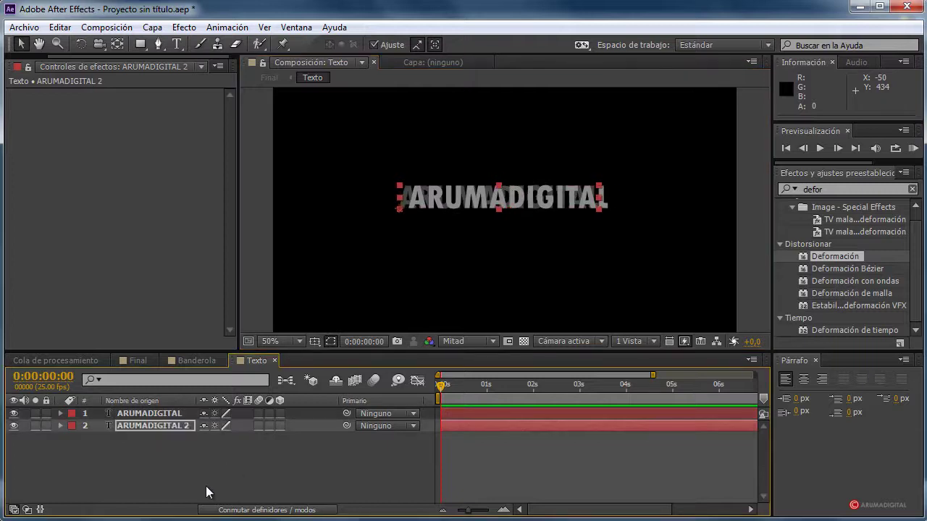
pyautogui.press('Right')
pyautogui.press('Right')
pyautogui.press('Right')
pyautogui.press('Right')
pyautogui.press('Right')
pyautogui.press('Right')
pyautogui.press('Right')
pyautogui.press('Right')
pyautogui.press('Right')
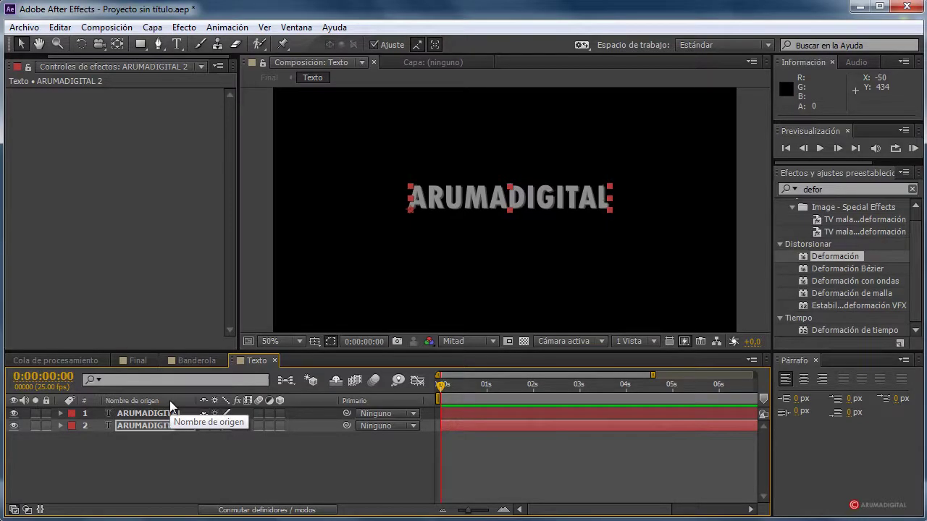
pyautogui.click(753, 201)
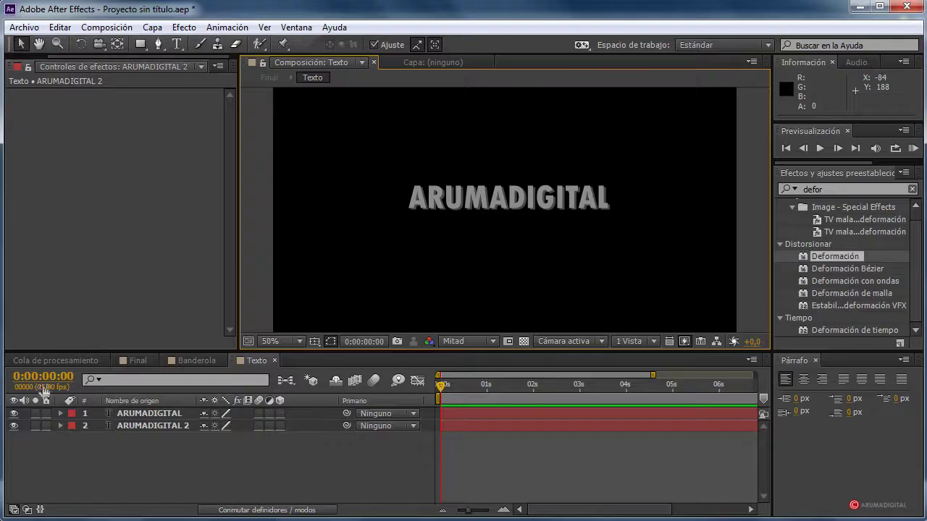
# Step: Return to the Final composition and set the Texto layer's Deformación to 0 horizontal and -51 vertical distortion
pyautogui.click(29, 63)
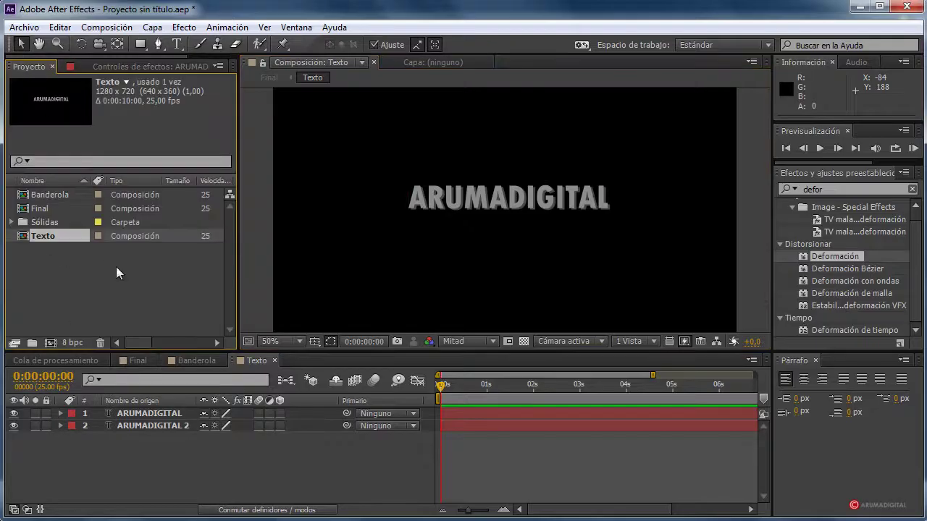
pyautogui.doubleClick(50, 195)
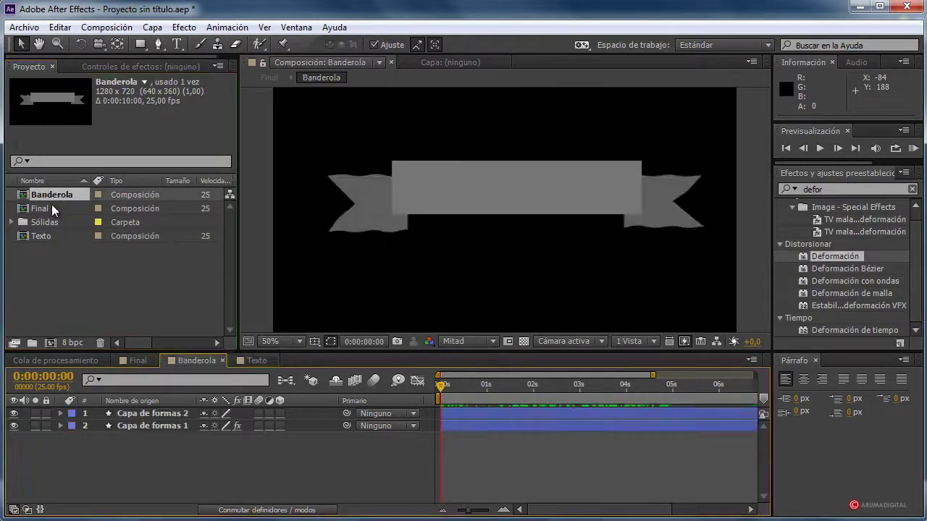
pyautogui.doubleClick(51, 207)
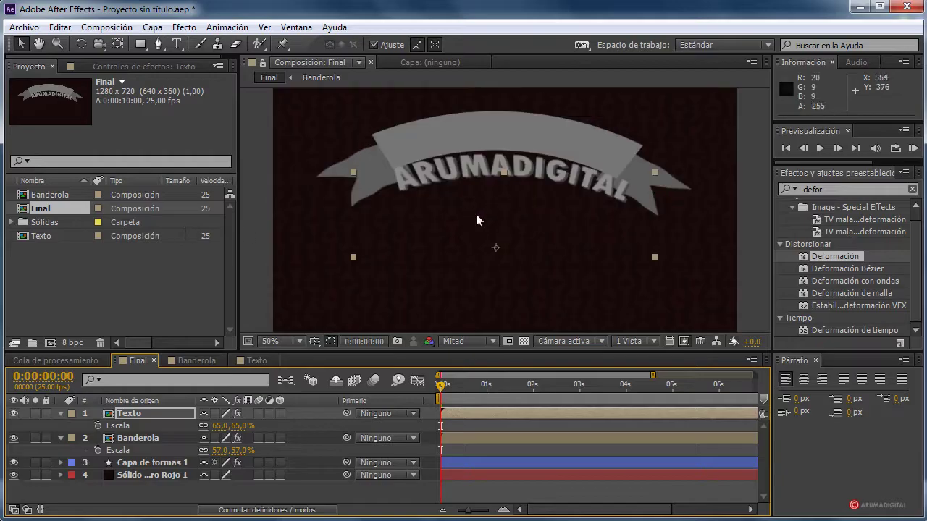
pyautogui.click(113, 63)
pyautogui.moveTo(132, 155); pyautogui.dragTo(165, 151)
pyautogui.click(138, 144)
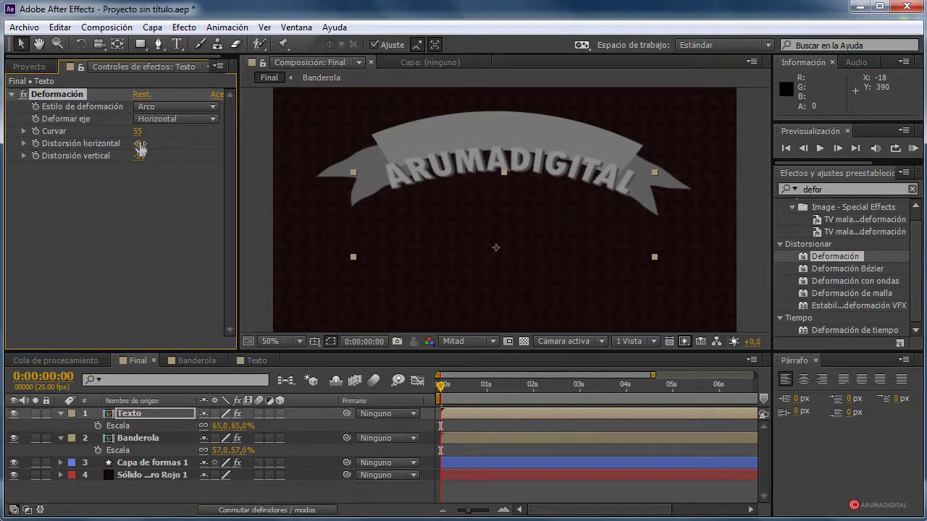
pyautogui.write('0')
pyautogui.press('Return')
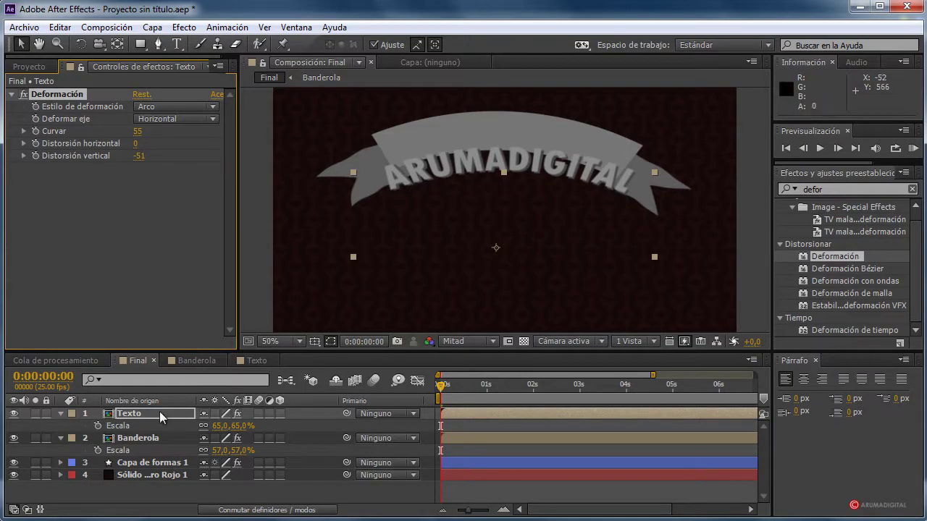
# Step: Scale the Texto layer to 47% and shift the Banderola ribbon slightly up and to the right
pyautogui.moveTo(216, 431); pyautogui.dragTo(206, 428)
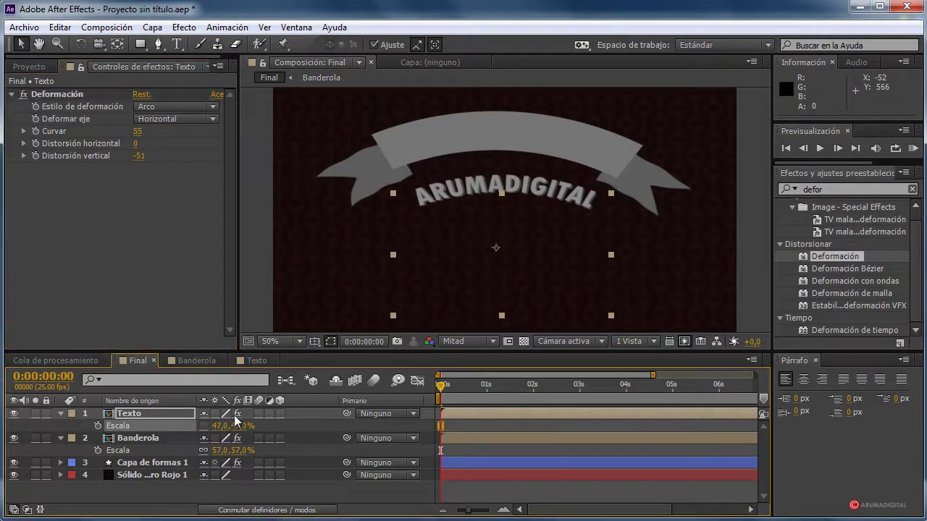
pyautogui.moveTo(474, 196); pyautogui.dragTo(497, 204)
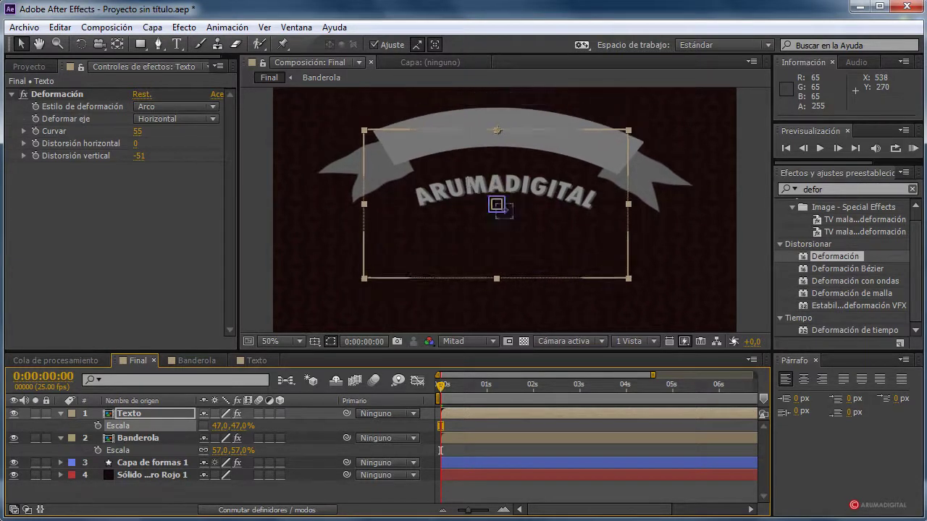
pyautogui.click(405, 243)
# Step: Move the Texto layer's anchor point up to the middle of the arched lettering
pyautogui.click(128, 414)
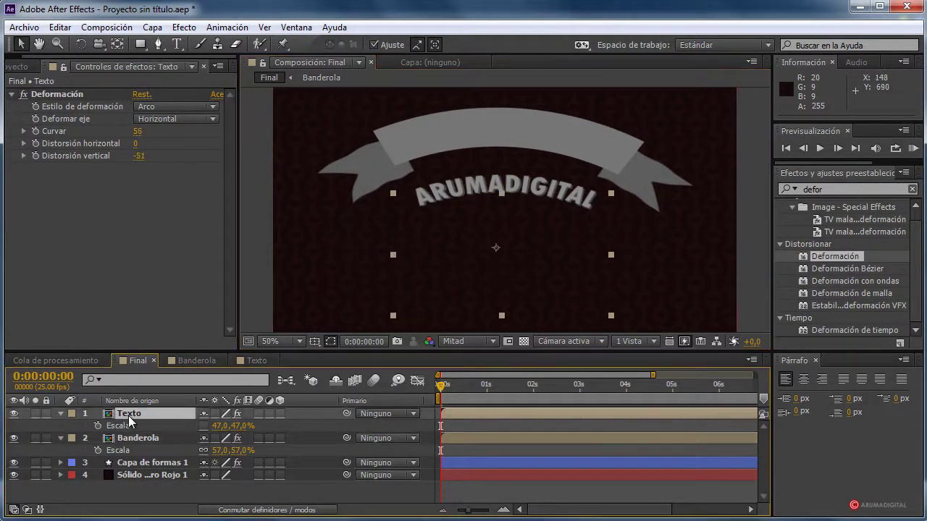
pyautogui.click(118, 44)
pyautogui.moveTo(497, 248); pyautogui.dragTo(502, 185)
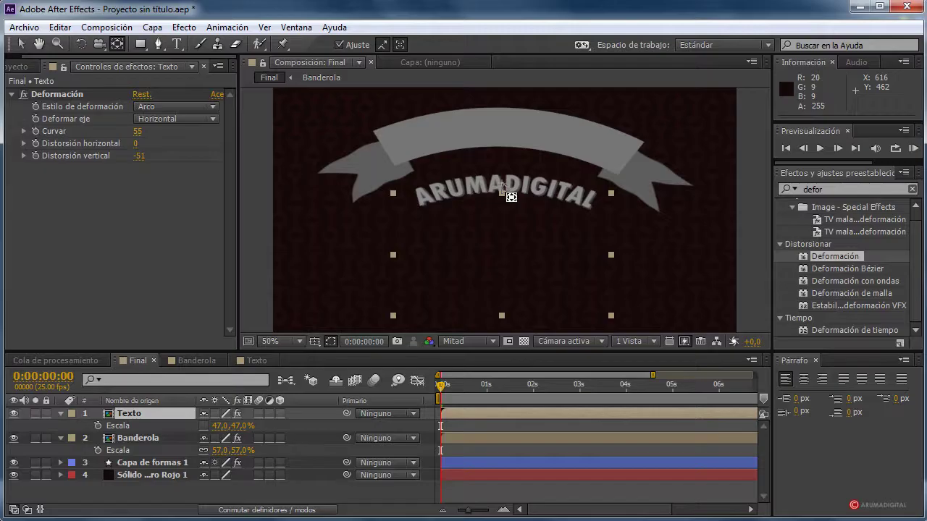
pyautogui.click(21, 43)
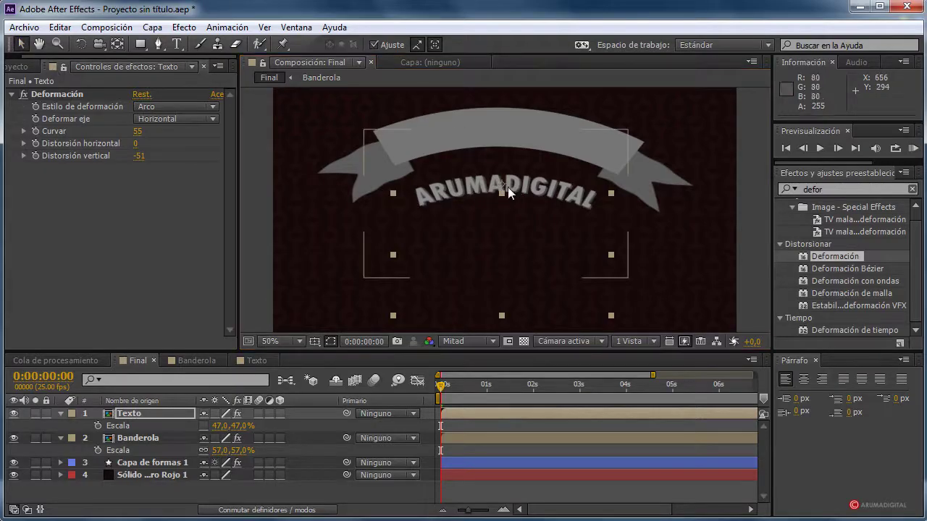
# Step: Move the Texto lettering straight up onto the ribbon and set its Deformación vertical distortion to -75
pyautogui.click(165, 414)
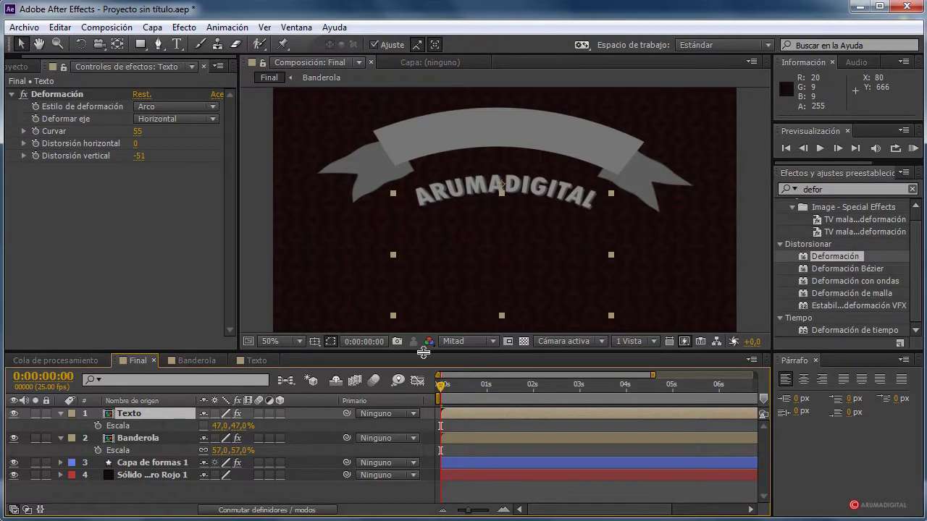
pyautogui.hotkey('shift', 'Up')
pyautogui.hotkey('shift', 'Up')
pyautogui.hotkey('shift', 'Up')
pyautogui.hotkey('shift', 'Up')
pyautogui.hotkey('shift', 'Up')
pyautogui.hotkey('shift', 'Up')
pyautogui.hotkey('shift', 'Up')
pyautogui.hotkey('shift', 'Up')
pyautogui.hotkey('shift', 'Up')
pyautogui.hotkey('shift', 'Up')
pyautogui.hotkey('shift', 'Up')
pyautogui.hotkey('shift', 'Up')
pyautogui.hotkey('shift', 'Up')
pyautogui.hotkey('shift', 'Up')
pyautogui.hotkey('shift', 'Up')
pyautogui.hotkey('shift', 'Up')
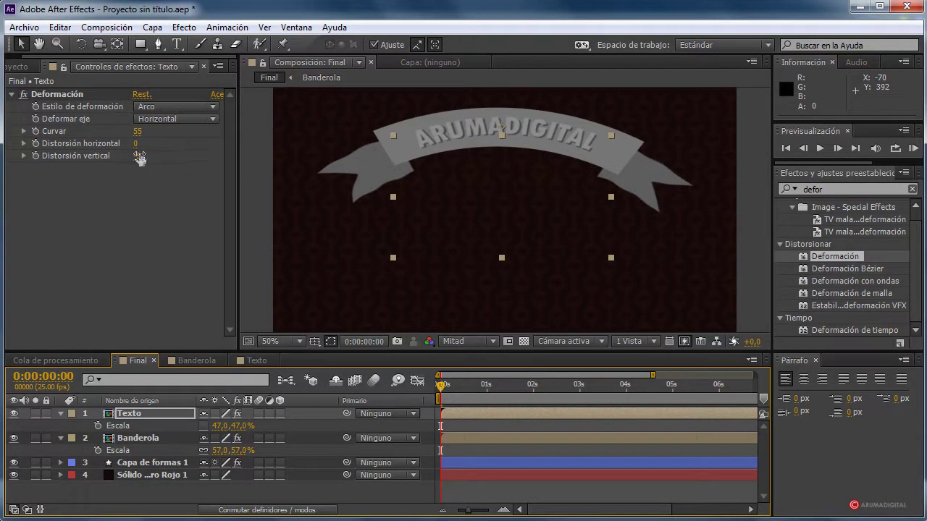
pyautogui.moveTo(139, 158); pyautogui.dragTo(118, 150)
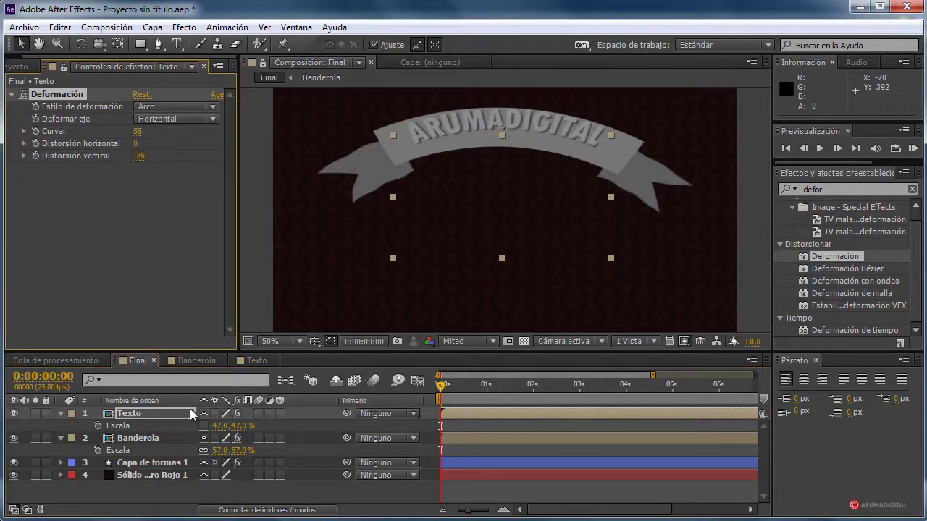
# Step: Nudge the Texto lettering slightly down within the ribbon and set the layer's rotation to 1°
pyautogui.click(145, 413)
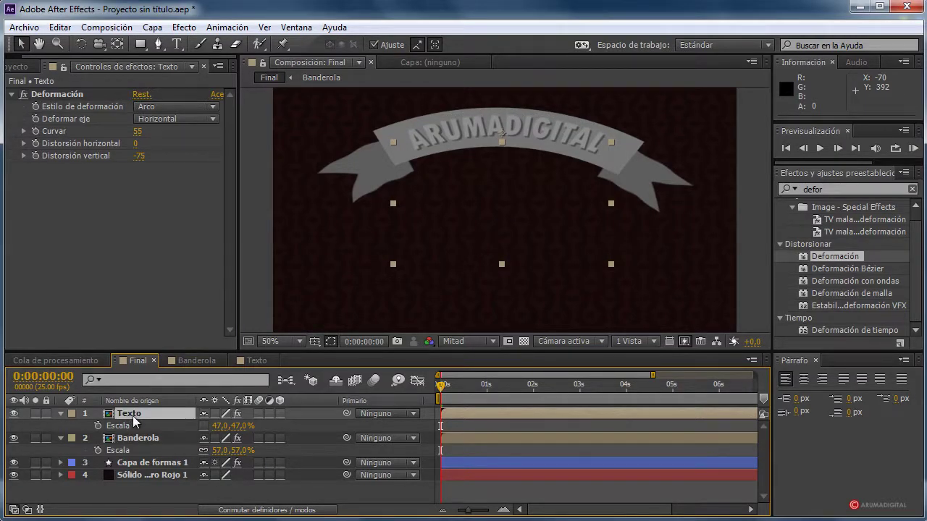
pyautogui.press('r')
pyautogui.moveTo(221, 426); pyautogui.dragTo(224, 426)
pyautogui.click(243, 285)
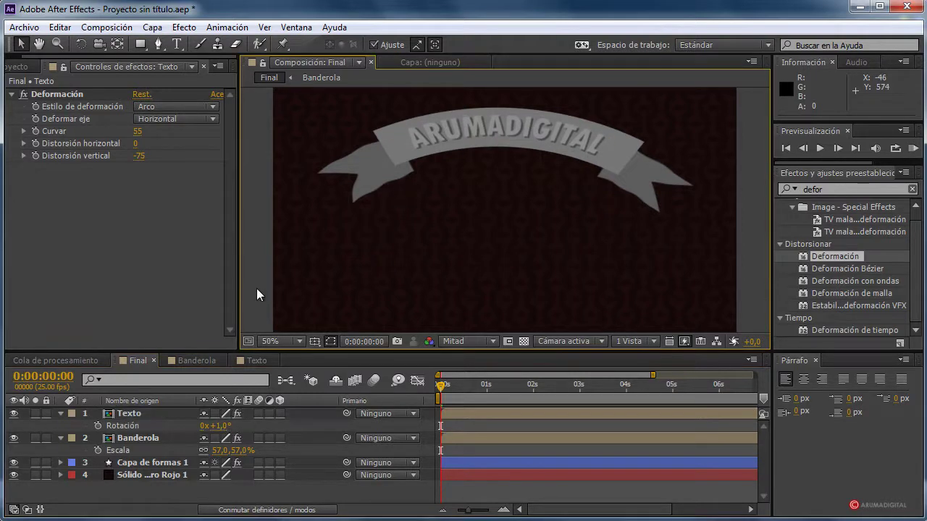
pyautogui.press(',')
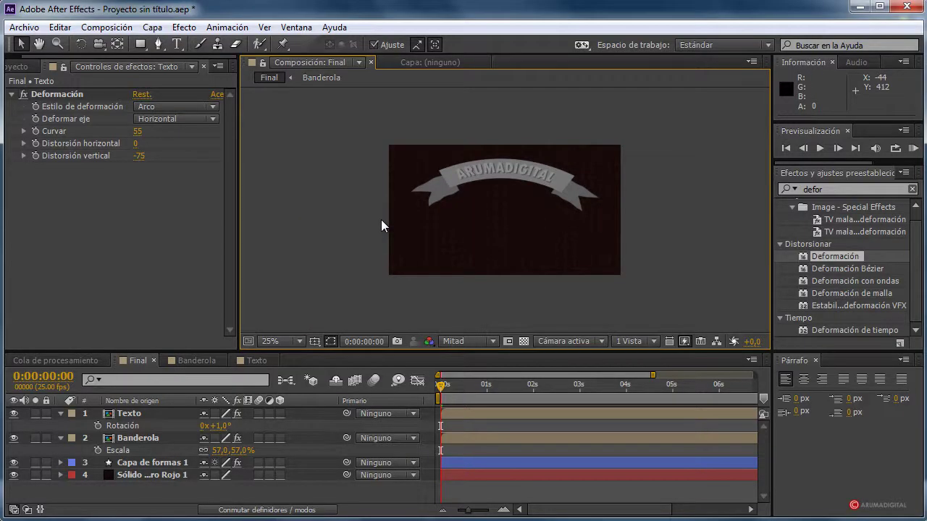
pyautogui.press('.')
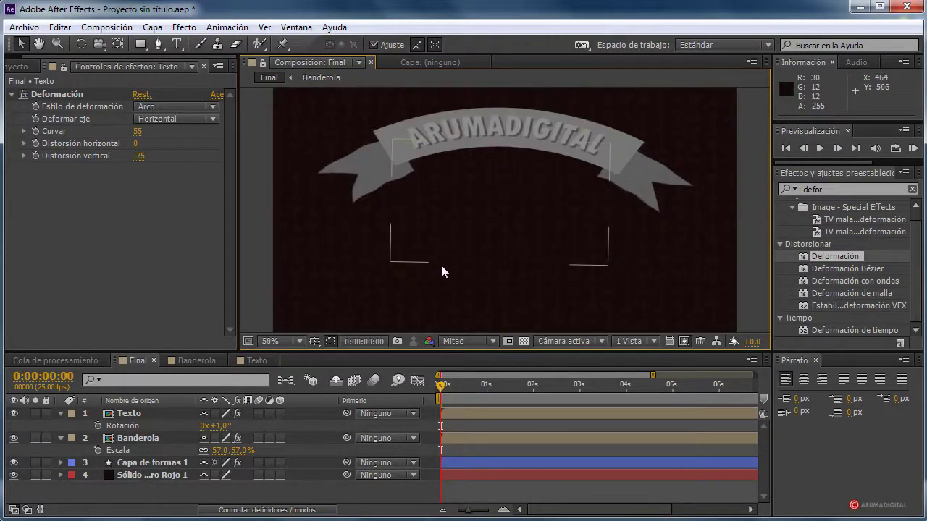
pyautogui.press(',')
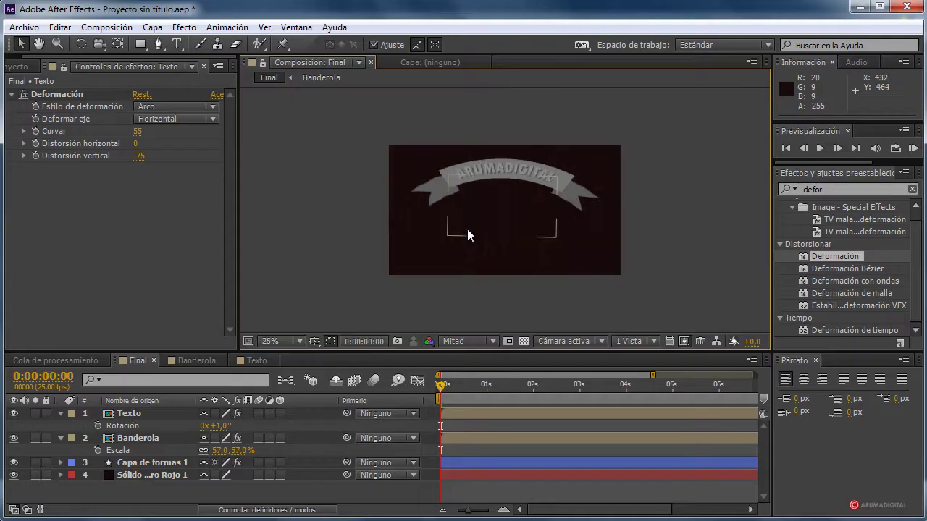
pyautogui.press('.')
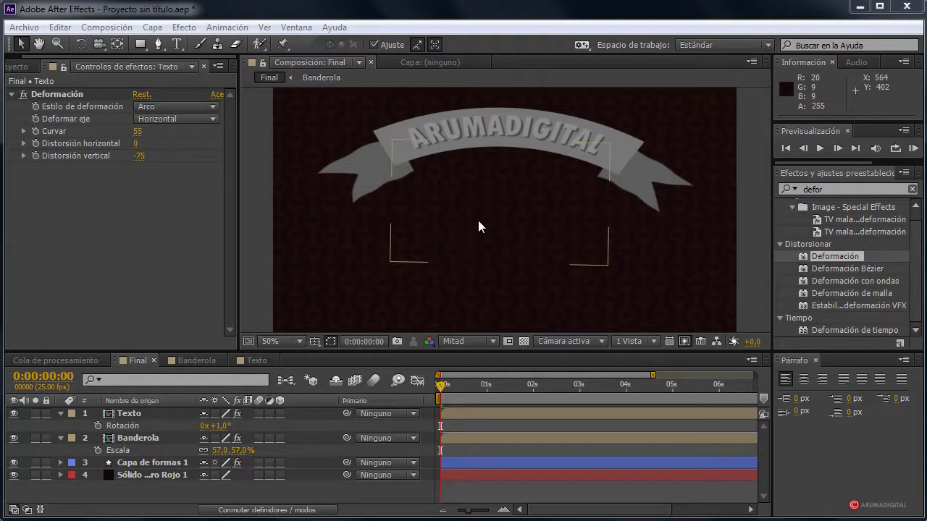
pyautogui.press(',')
pyautogui.press('.')
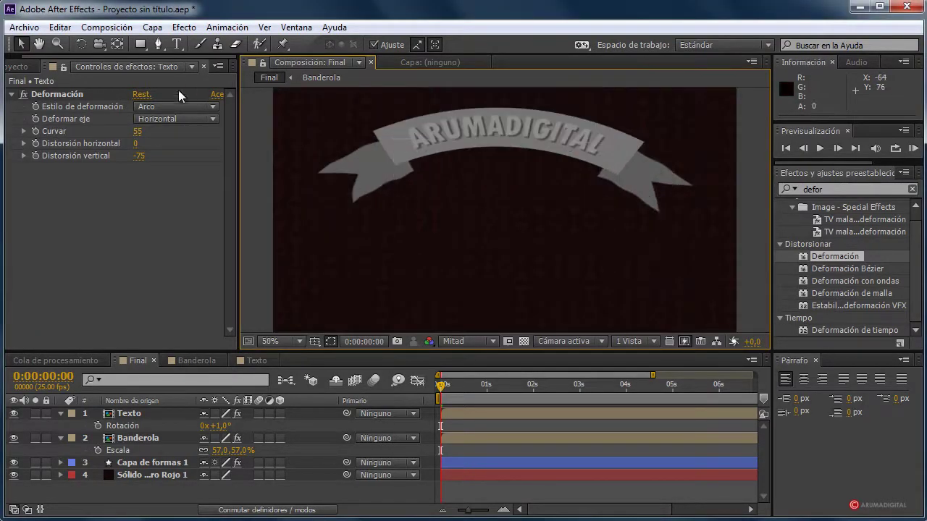
# Step: Collapse the Texto and Banderola layer properties and draw a grey circle centred below the ribbon with the Ellipse tool
pyautogui.click(138, 48)
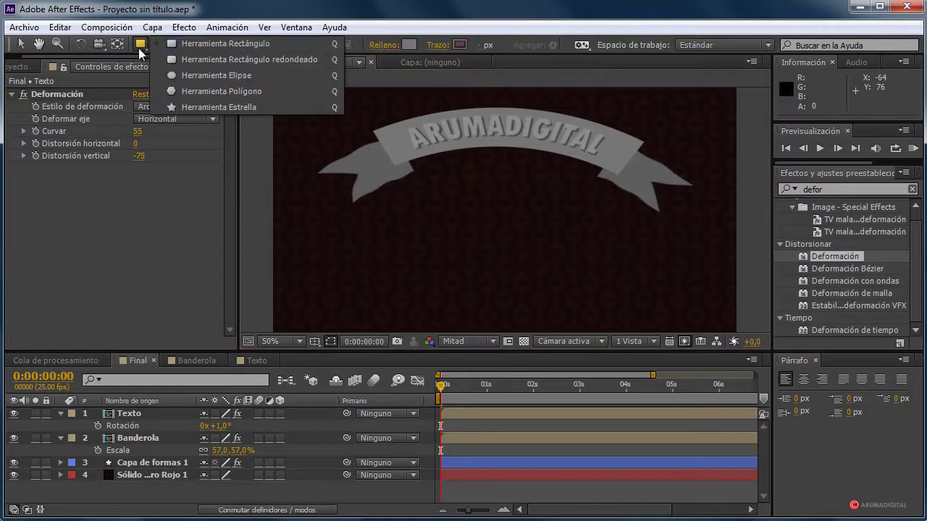
pyautogui.click(201, 77)
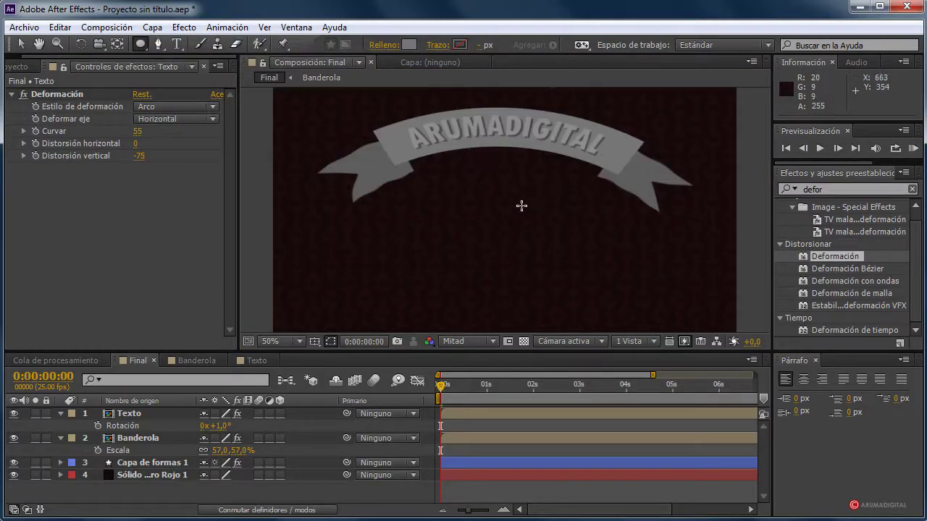
pyautogui.click(60, 414)
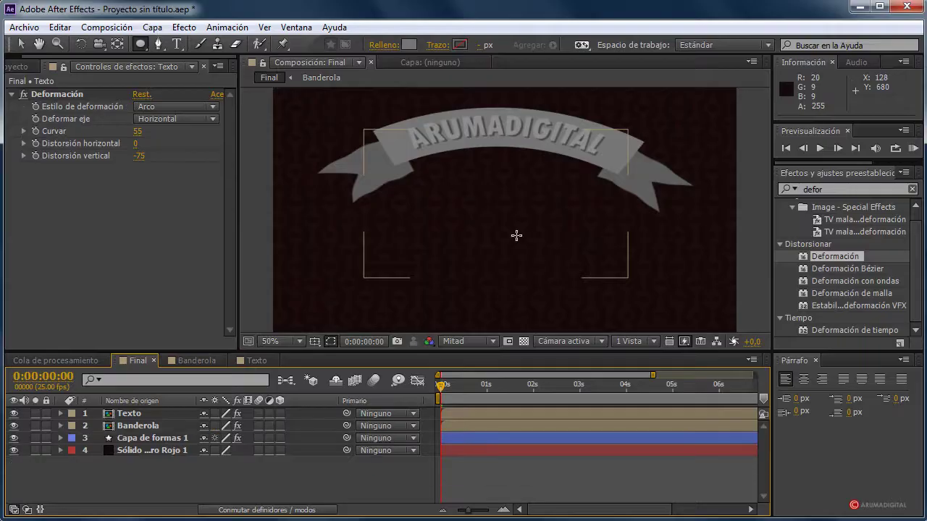
pyautogui.click(60, 426)
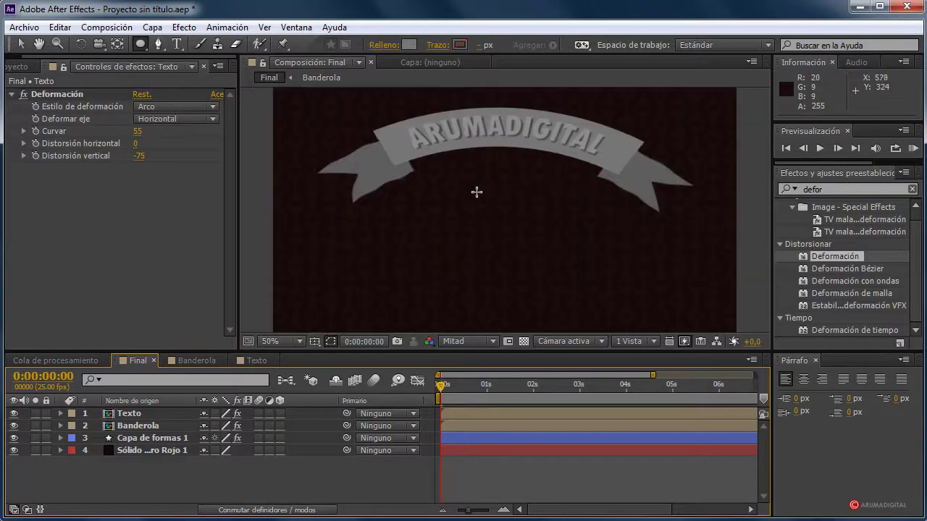
pyautogui.moveTo(444, 174); pyautogui.dragTo(563, 259)
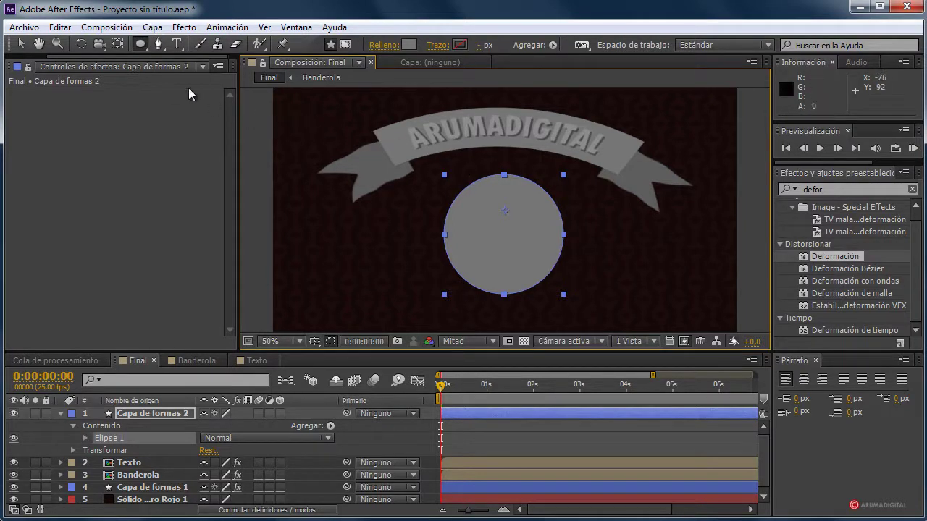
# Step: Move the anchor point of the circle's Elipse 1 to its centre and reselect the circle's shape layer
pyautogui.click(116, 43)
pyautogui.moveTo(505, 211); pyautogui.dragTo(504, 237)
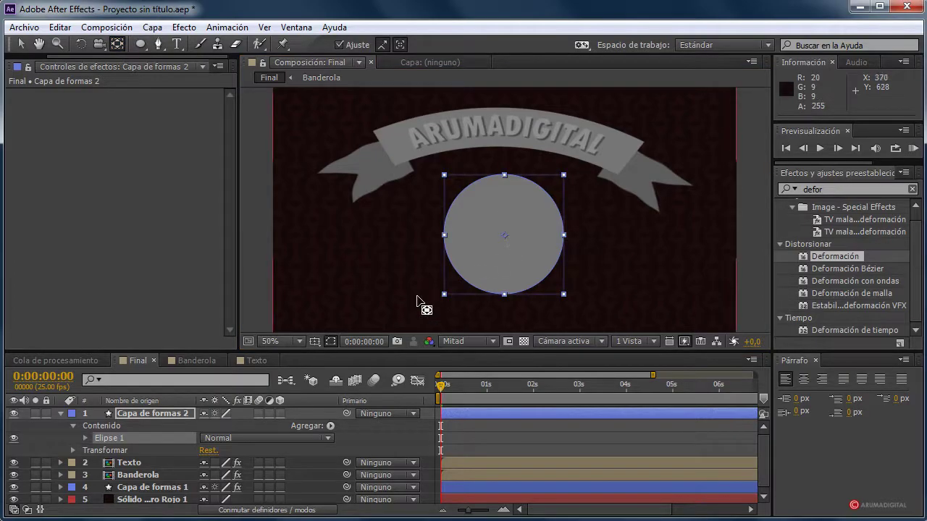
pyautogui.press('v')
pyautogui.click(261, 213)
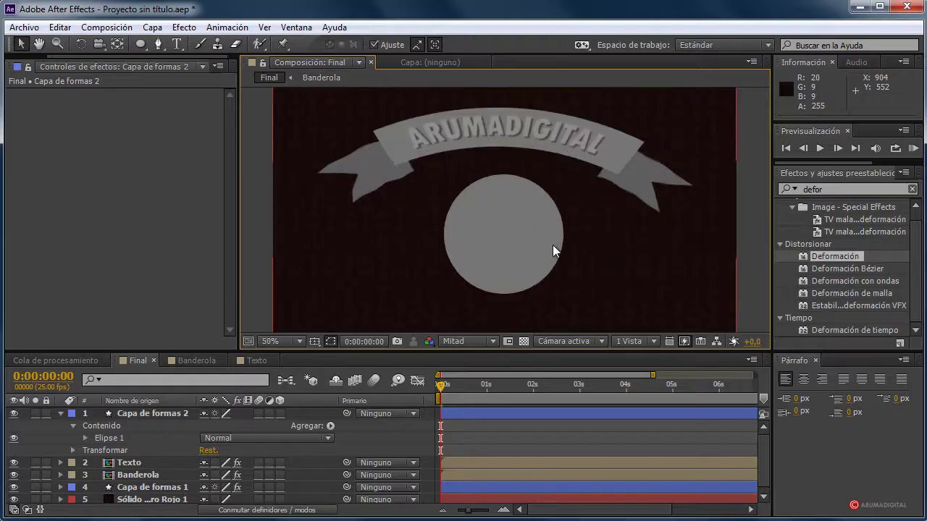
pyautogui.click(555, 212)
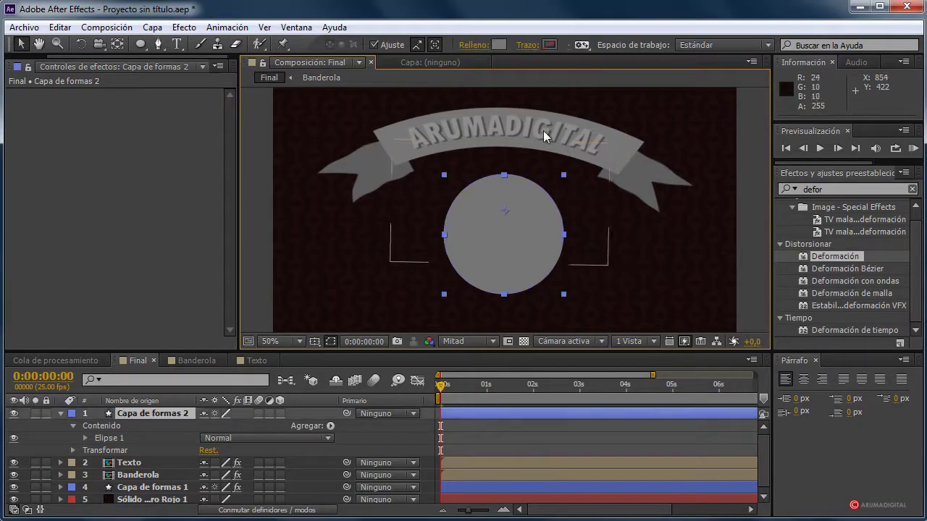
# Step: Change the circle's fill colour to dark red 660E0E and collapse its layer properties
pyautogui.click(495, 45)
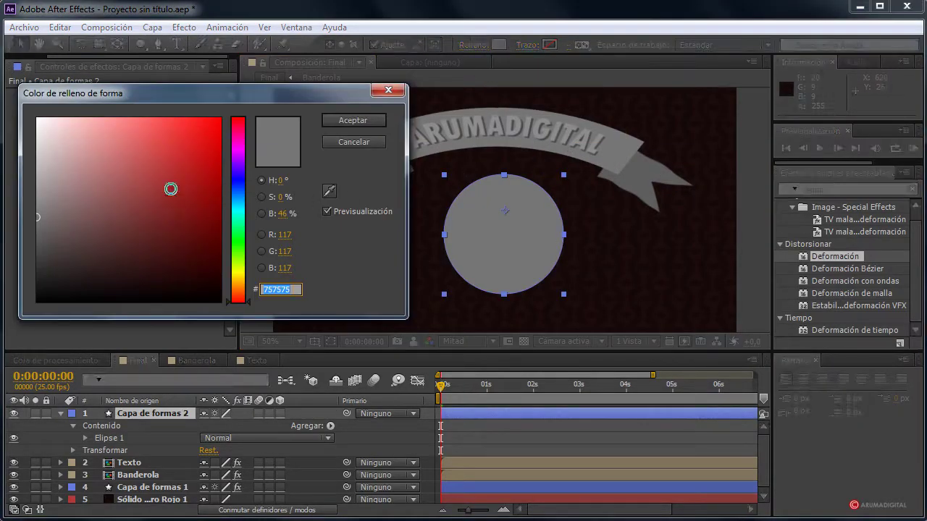
pyautogui.moveTo(172, 188)
pyautogui.mouseDown()
pyautogui.moveTo(149, 169)
pyautogui.moveTo(149, 215)
pyautogui.moveTo(197, 229)
pyautogui.mouseUp()
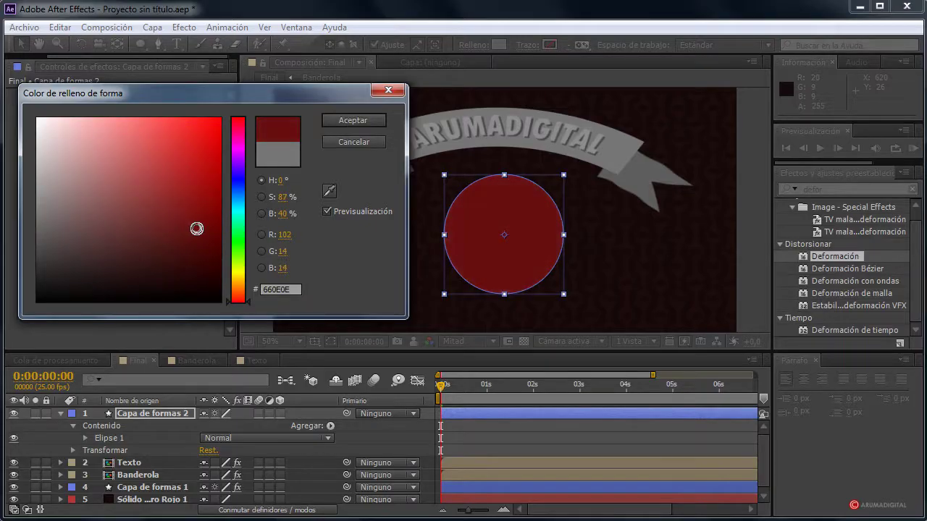
pyautogui.click(365, 120)
pyautogui.click(258, 161)
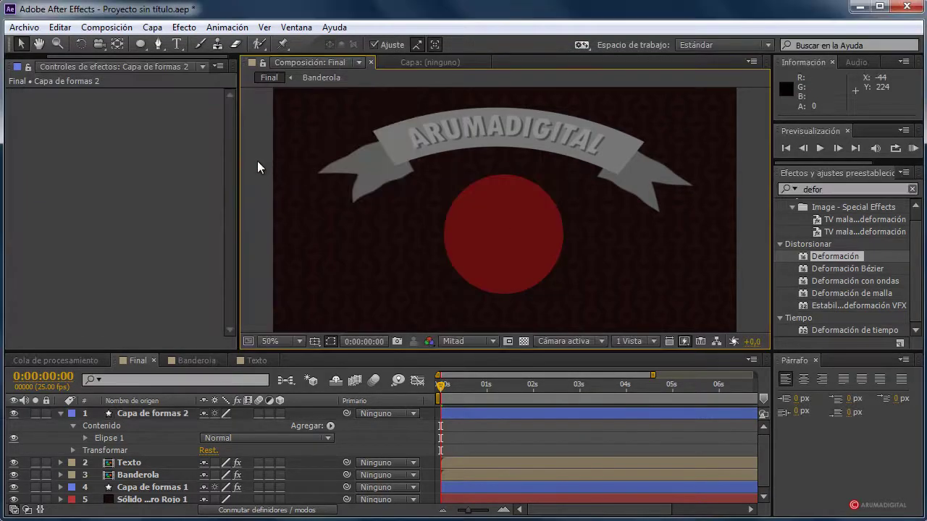
pyautogui.click(489, 271)
pyautogui.scroll(-1, 507, 262)
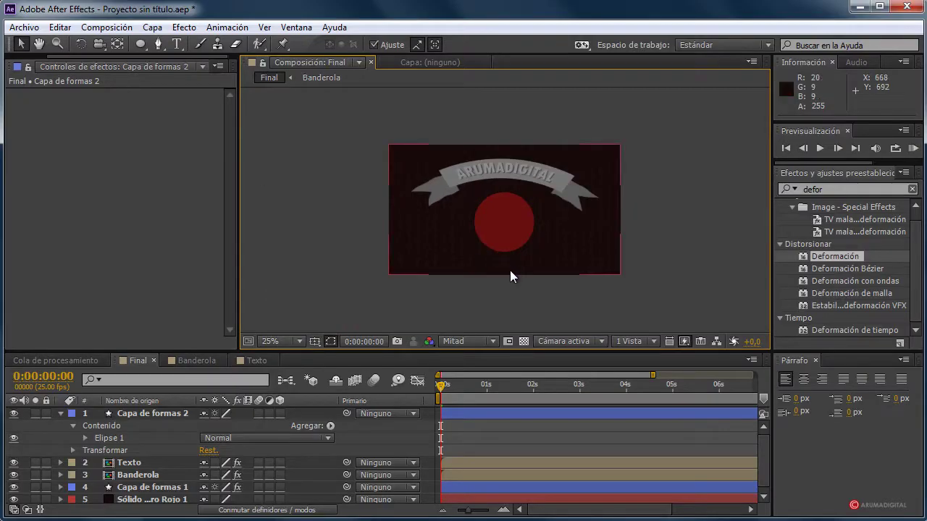
pyautogui.scroll(1, 510, 270)
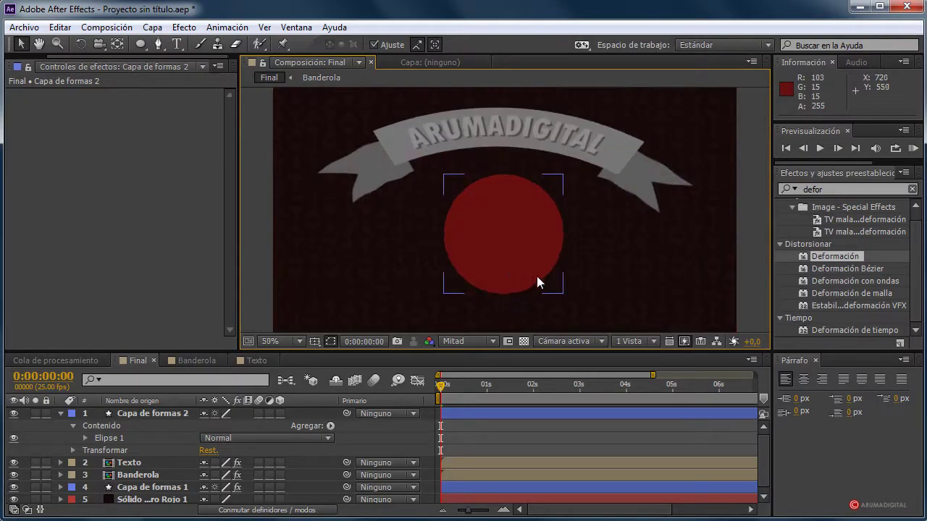
pyautogui.click(61, 414)
# Step: Raise the Curvar value of the Deformación effect to 63 on Banderola and 67 on Texto
pyautogui.click(132, 427)
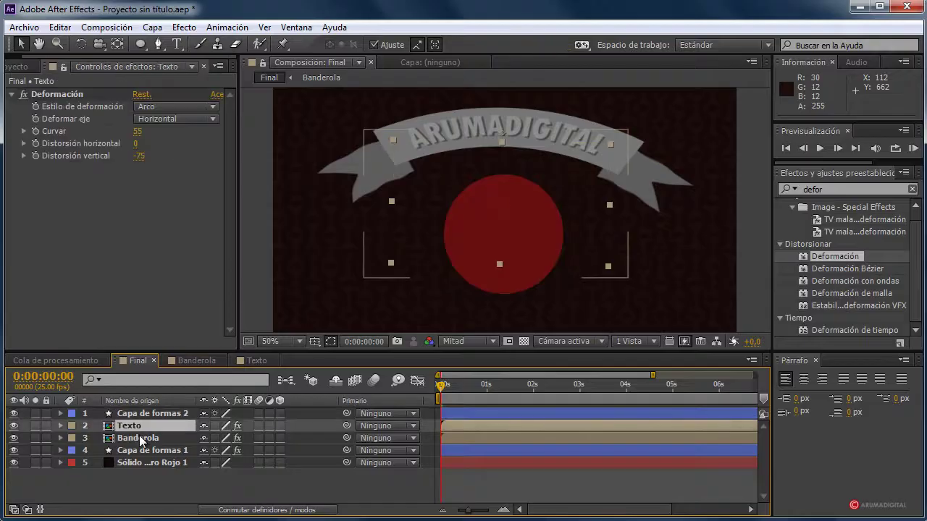
pyautogui.click(141, 439)
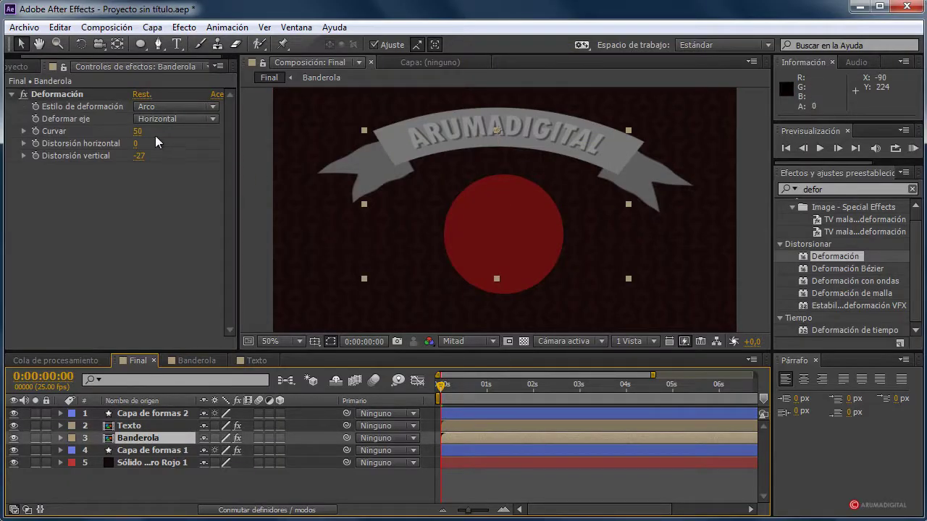
pyautogui.moveTo(139, 136); pyautogui.dragTo(149, 132)
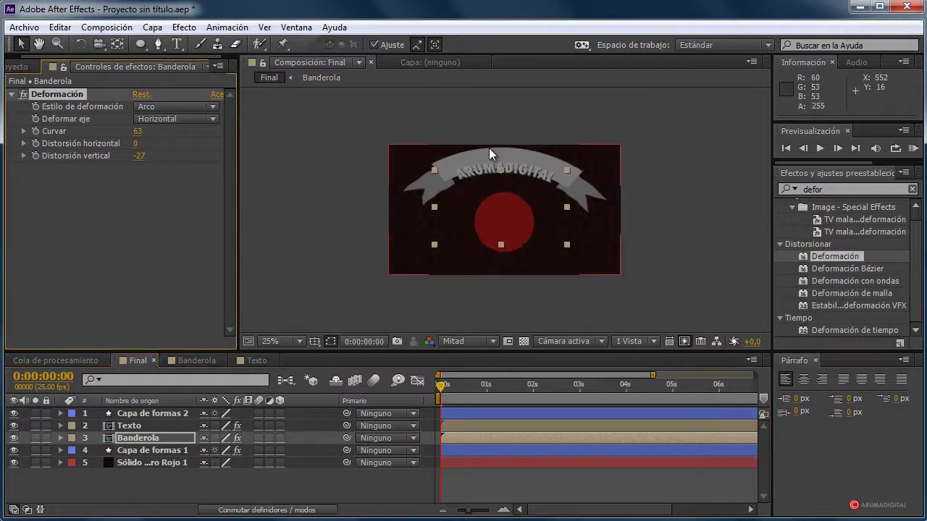
pyautogui.click(139, 427)
pyautogui.moveTo(137, 132); pyautogui.dragTo(145, 132)
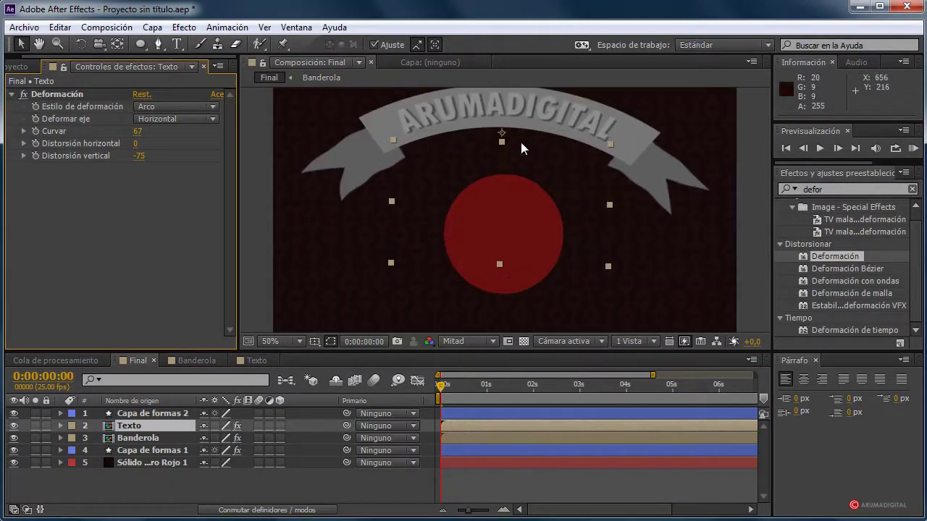
# Step: Increase the Deformación bend further, setting Curvar to 78 on Texto and 76 on Banderola
pyautogui.moveTo(137, 132); pyautogui.dragTo(146, 131)
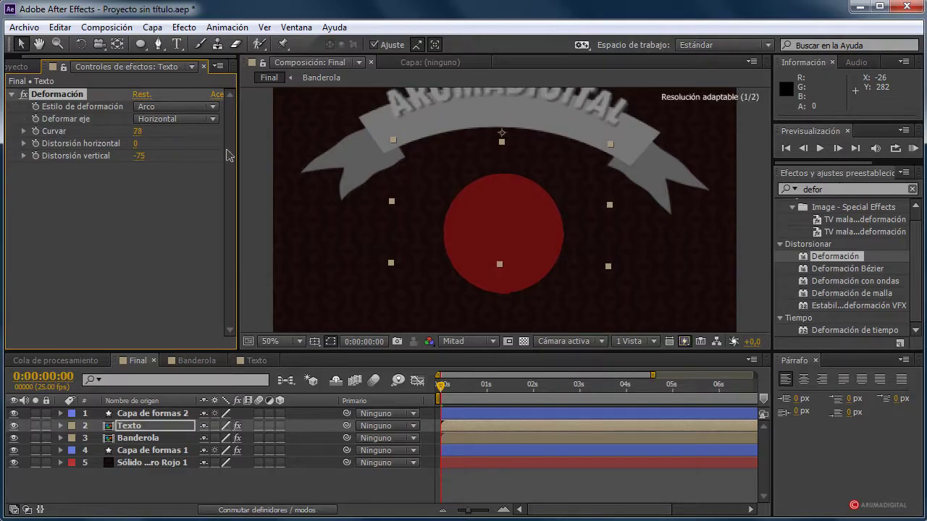
pyautogui.click(143, 437)
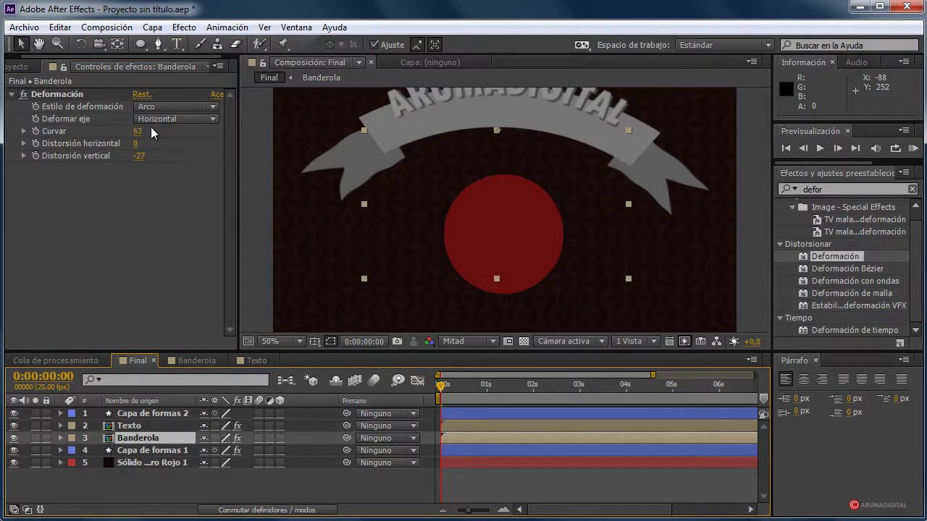
pyautogui.moveTo(137, 131); pyautogui.dragTo(150, 132)
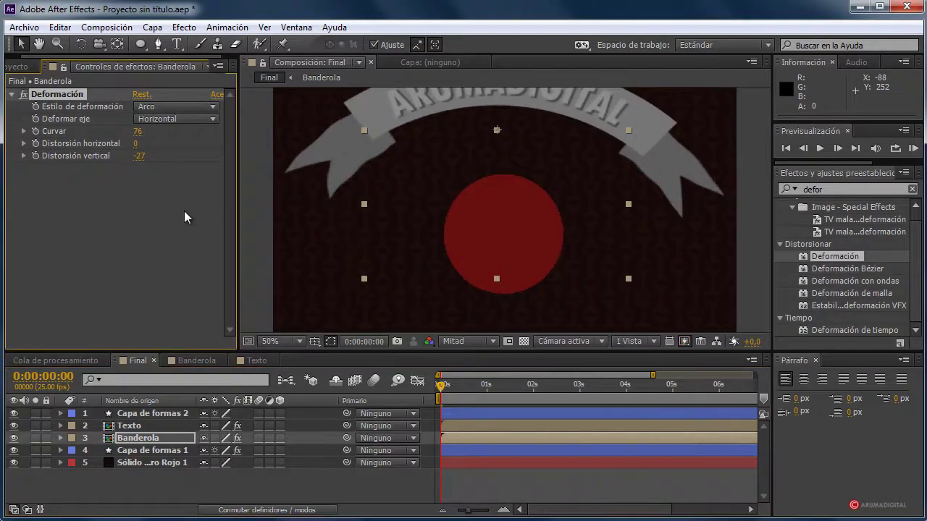
# Step: Move the Texto and Banderola layers straight down together until the whole arch fits inside the frame, and deselect them
pyautogui.click(133, 415)
pyautogui.click(132, 426)
pyautogui.keyDown('shift'); pyautogui.click(140, 439); pyautogui.keyUp('shift')
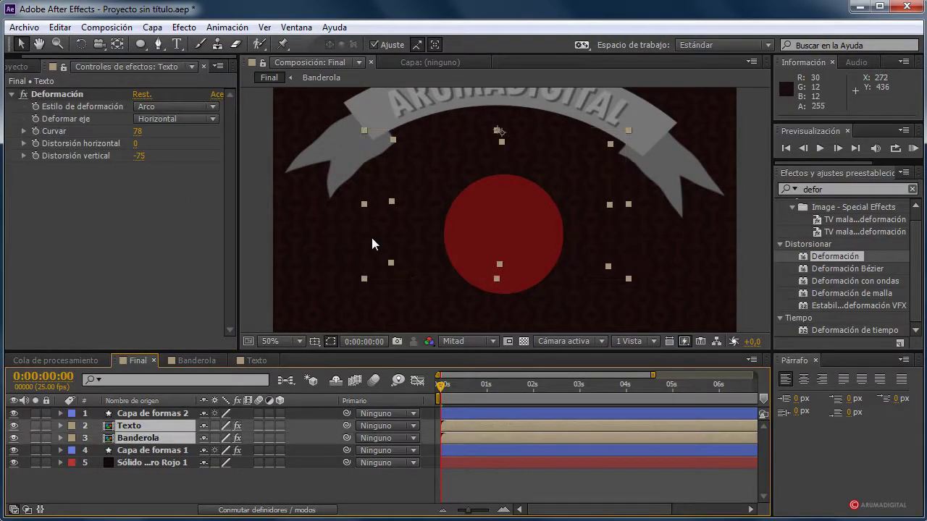
pyautogui.hotkey('shift', 'Down')
pyautogui.hotkey('shift', 'Down')
pyautogui.hotkey('shift', 'Down')
pyautogui.hotkey('shift', 'Down')
pyautogui.hotkey('shift', 'Down')
pyautogui.hotkey('shift', 'Down')
pyautogui.hotkey('shift', 'Down')
pyautogui.hotkey('shift', 'Down')
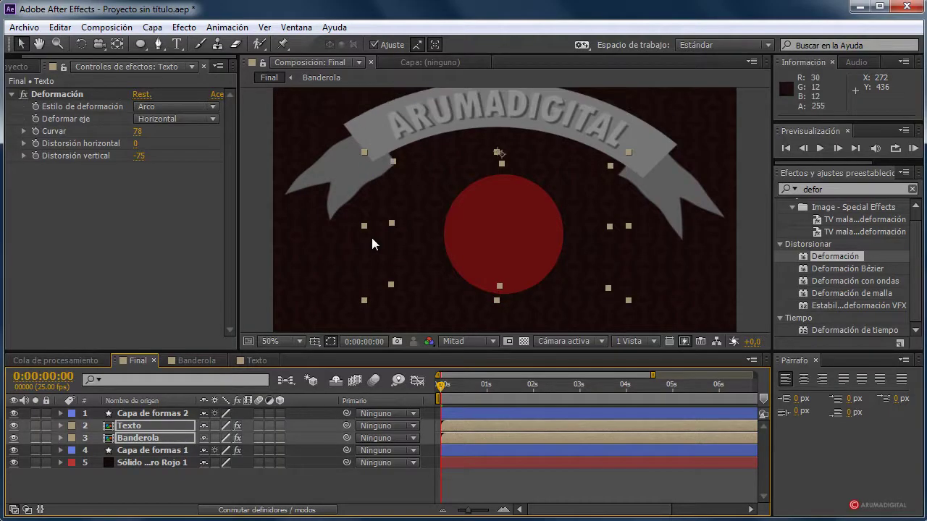
pyautogui.hotkey('shift', 'Down')
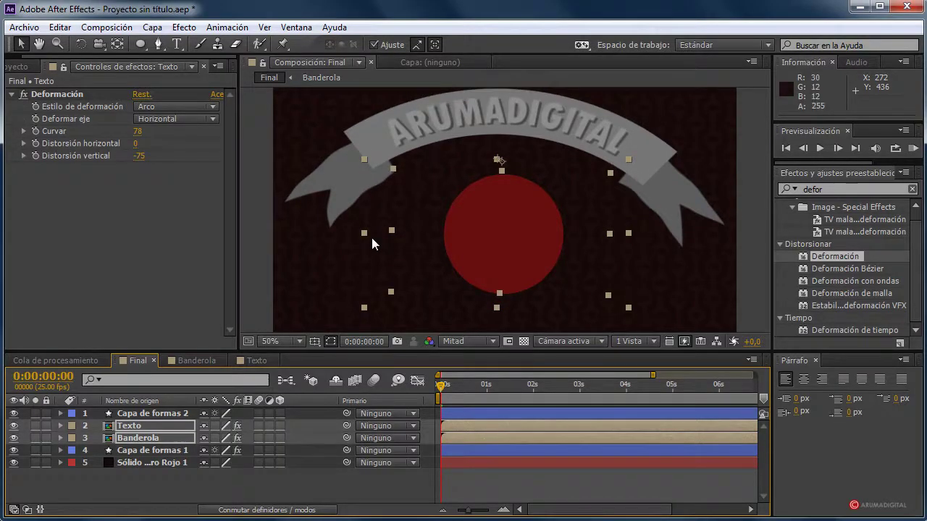
pyautogui.click(258, 174)
pyautogui.press('.')
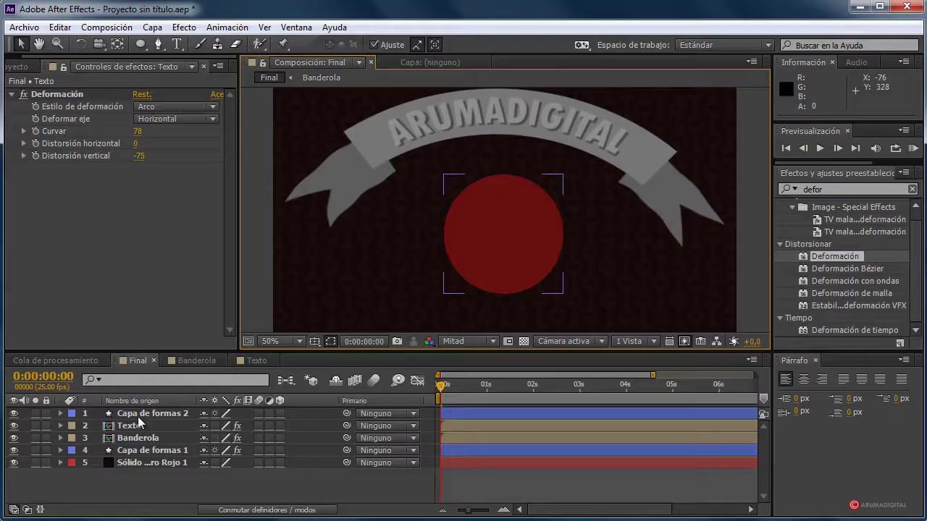
# Step: Move the Texto and Banderola layers down together so the curved banner sits closer to the red circle
pyautogui.click(140, 422)
pyautogui.keyDown('shift'); pyautogui.click(138, 438); pyautogui.keyUp('shift')
pyautogui.hotkey('shift', 'Down')
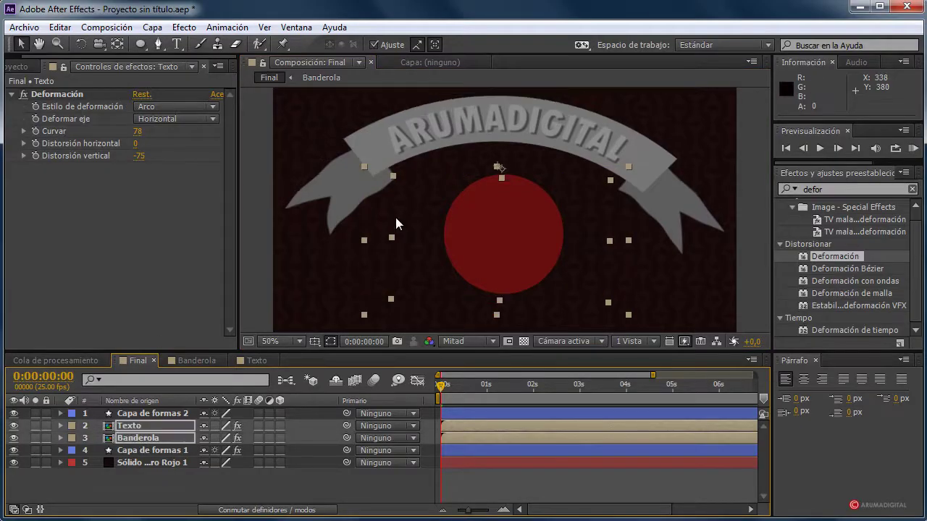
pyautogui.hotkey('shift', 'Down')
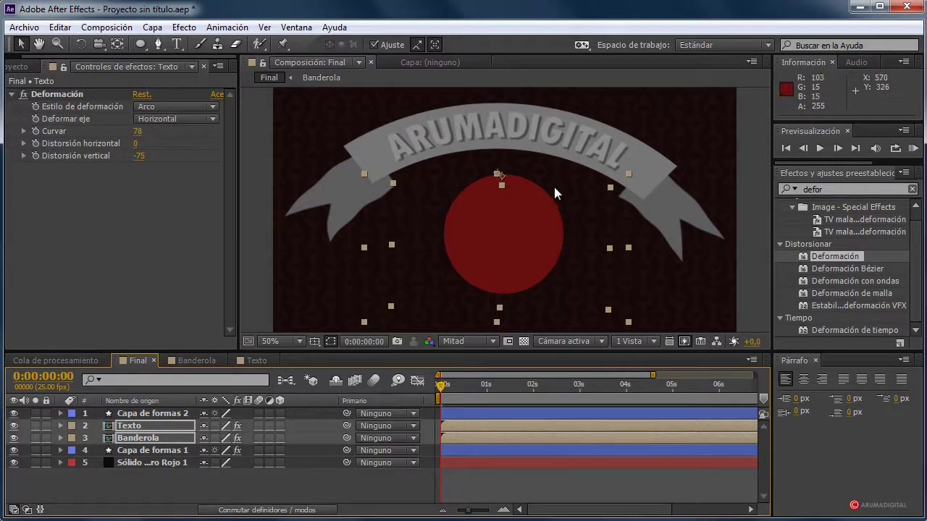
# Step: Reposition the red circle of Capa de formas 2 slightly beneath the arched banner and deselect the layer
pyautogui.click(132, 414)
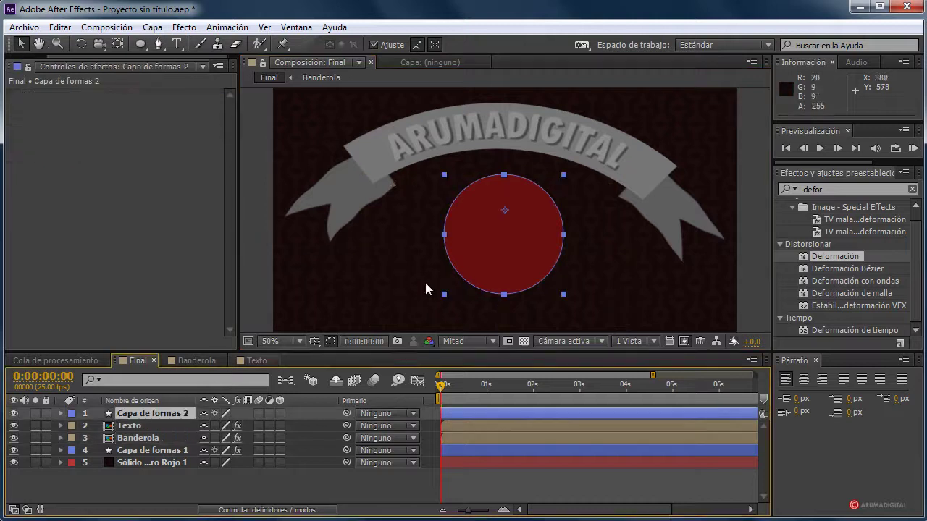
pyautogui.press(',')
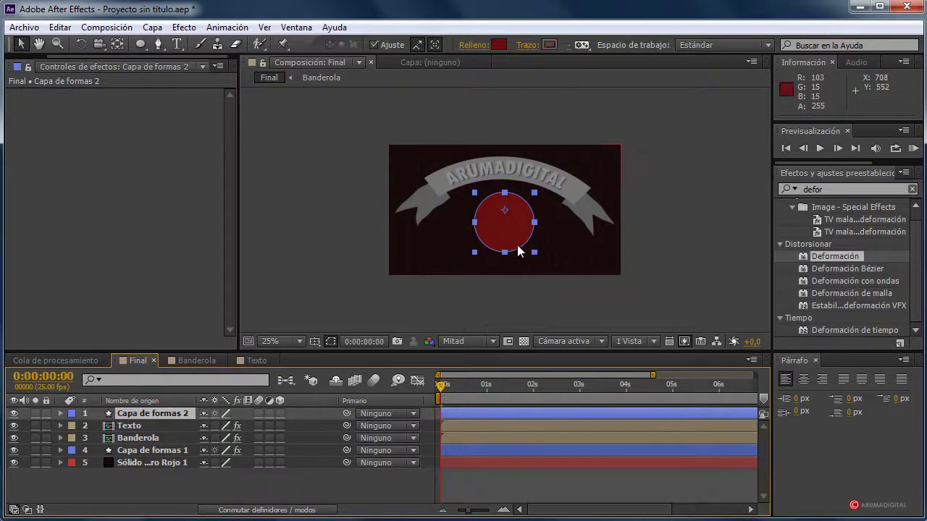
pyautogui.moveTo(521, 250); pyautogui.dragTo(507, 233)
pyautogui.click(655, 244)
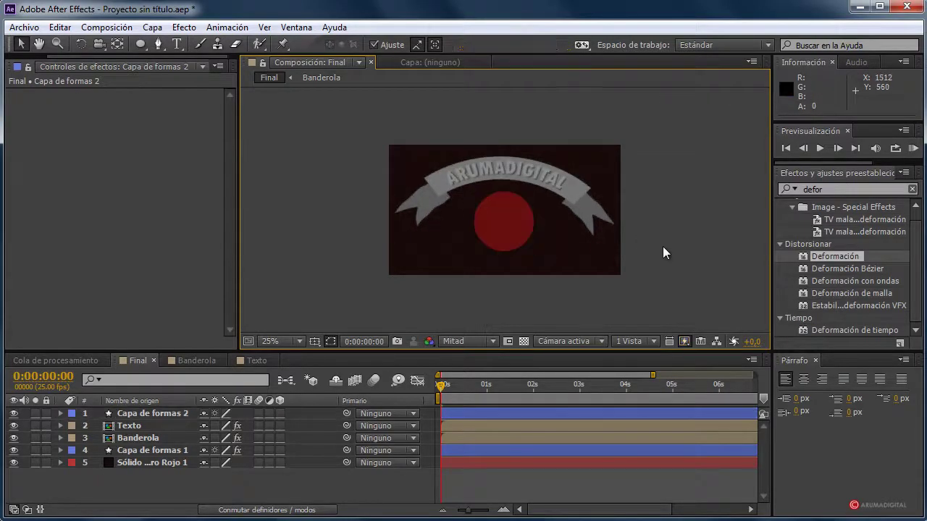
pyautogui.press('.')
pyautogui.click(450, 265)
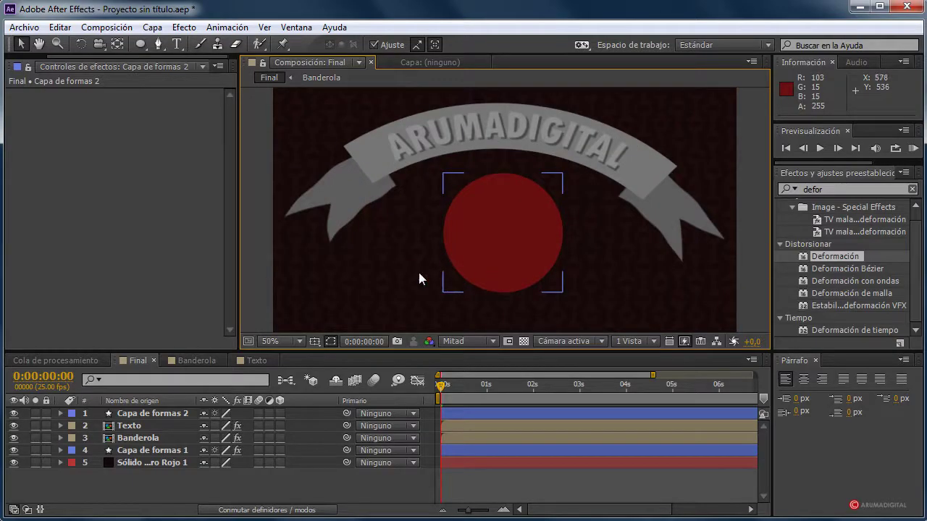
pyautogui.doubleClick(530, 264)
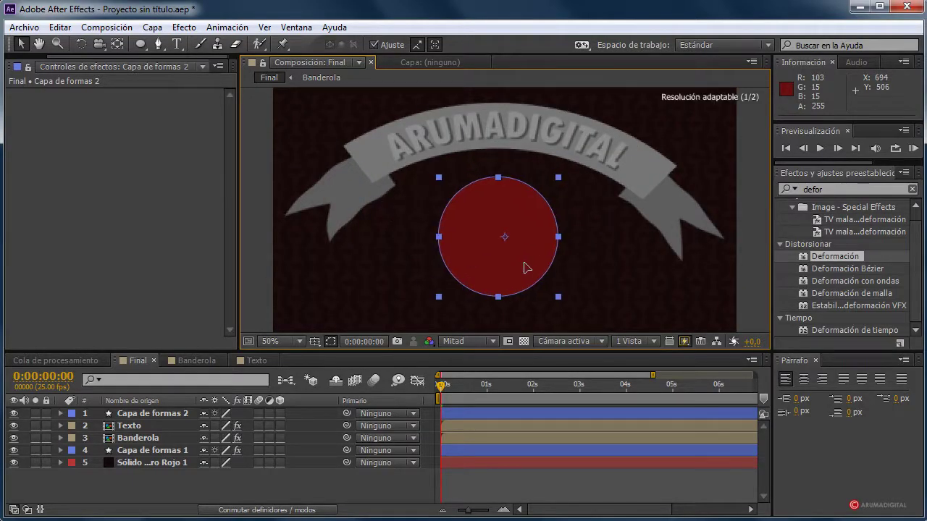
pyautogui.click(263, 218)
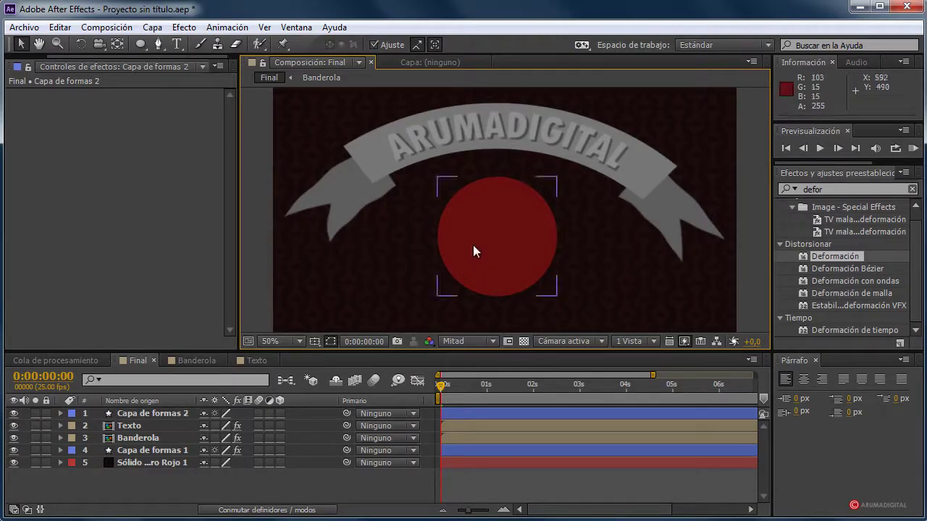
pyautogui.click(308, 125)
# Step: Add a text layer reading "AD" inside the red circle
pyautogui.click(178, 44)
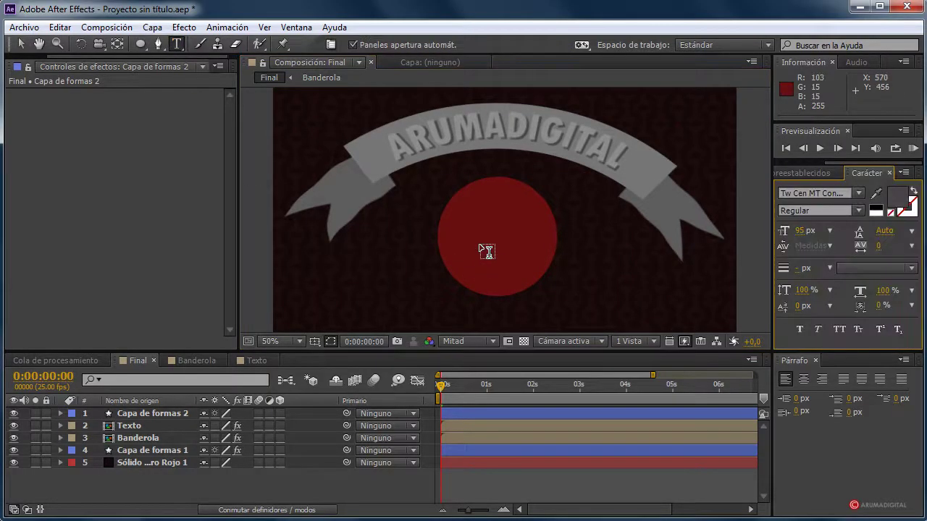
pyautogui.click(491, 252)
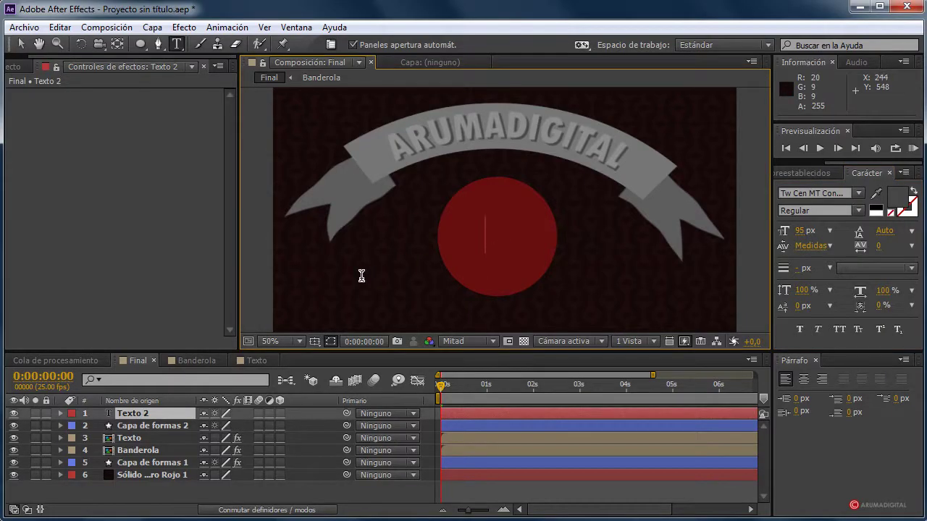
pyautogui.write('AD')
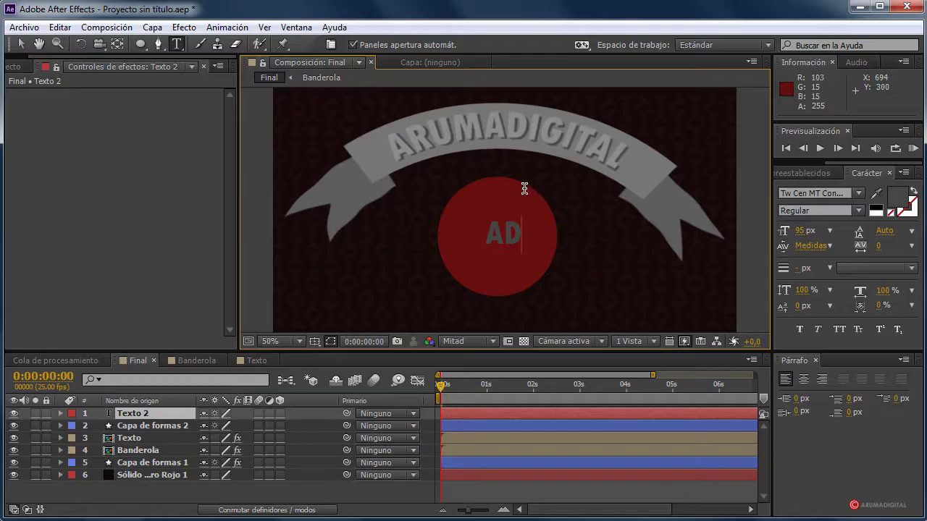
pyautogui.press('KP_Enter')
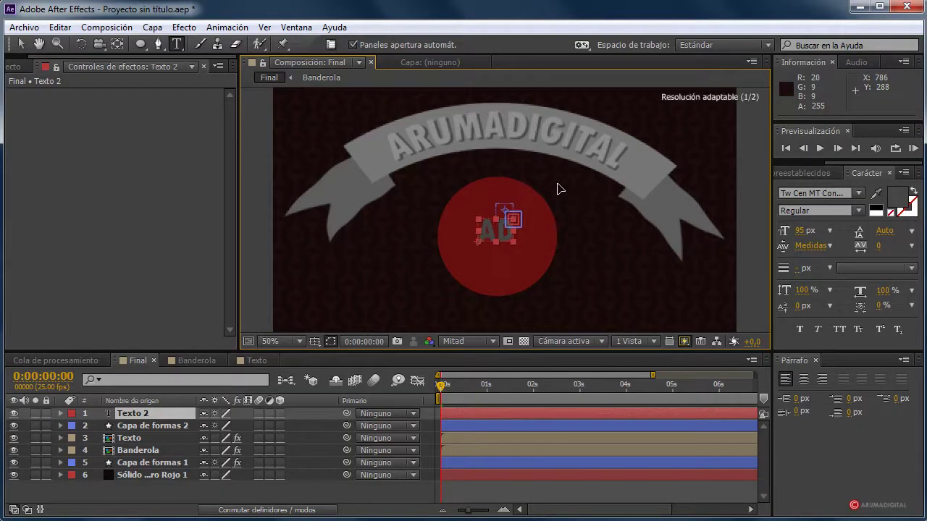
pyautogui.click(886, 197)
pyautogui.moveTo(205, 193)
pyautogui.mouseDown()
pyautogui.moveTo(11, 140)
pyautogui.moveTo(8, 127)
pyautogui.mouseUp()
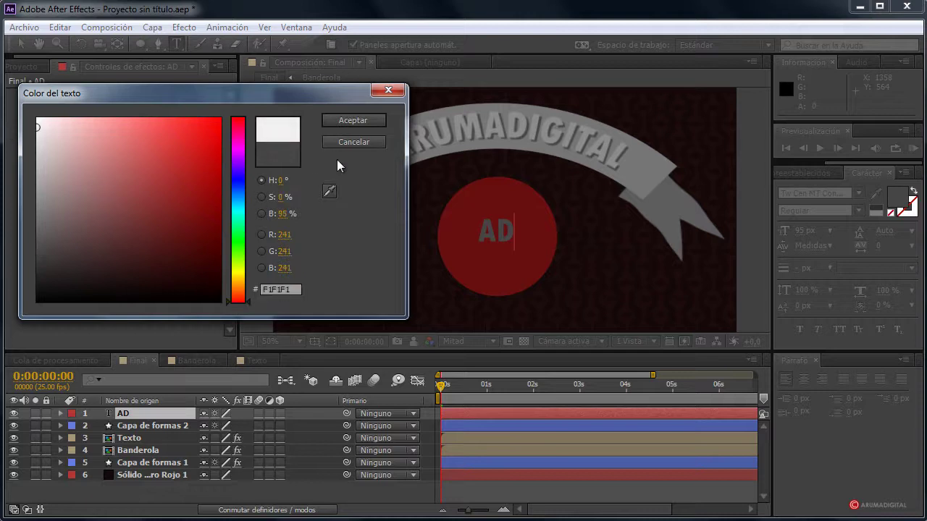
pyautogui.click(360, 142)
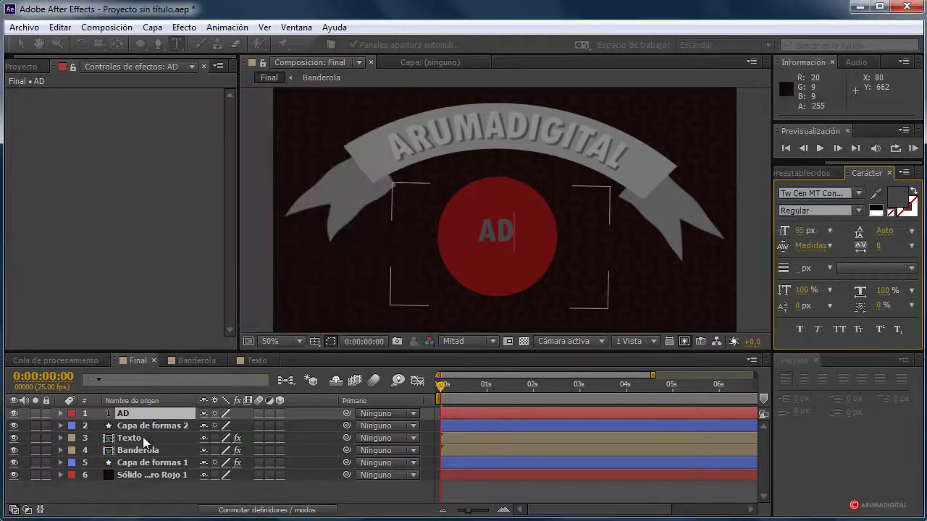
# Step: Set the AD text layer's fill colour to white (FFFFFF) and its font size to 250 px
pyautogui.click(133, 411)
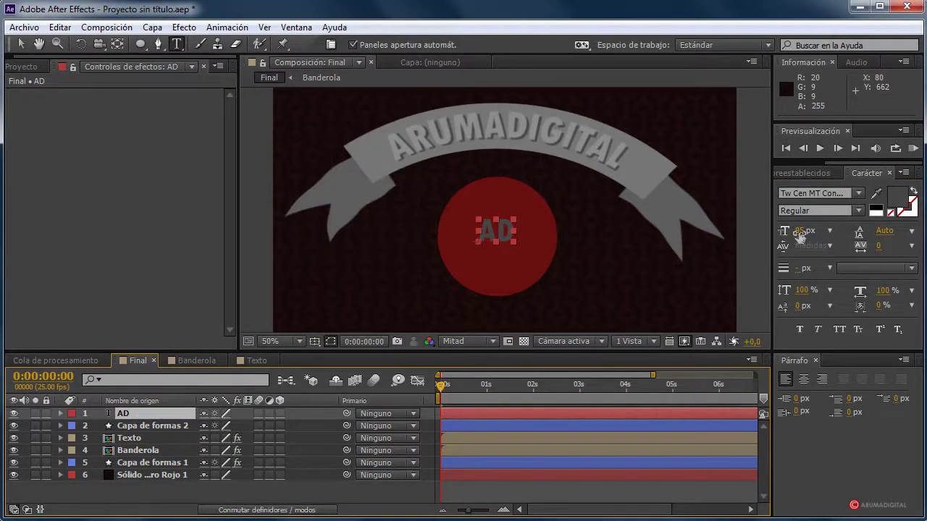
pyautogui.click(892, 196)
pyautogui.write('FFFFFF')
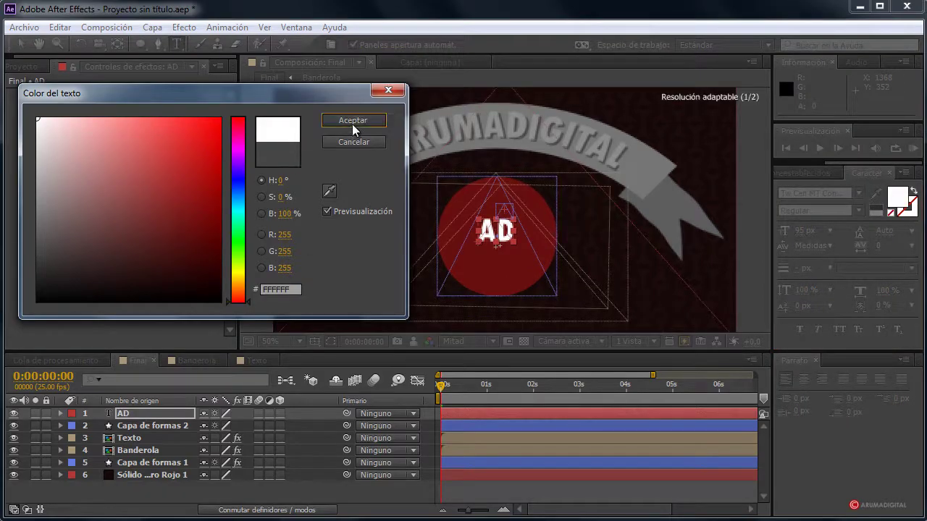
pyautogui.click(352, 122)
pyautogui.moveTo(805, 231); pyautogui.dragTo(906, 211)
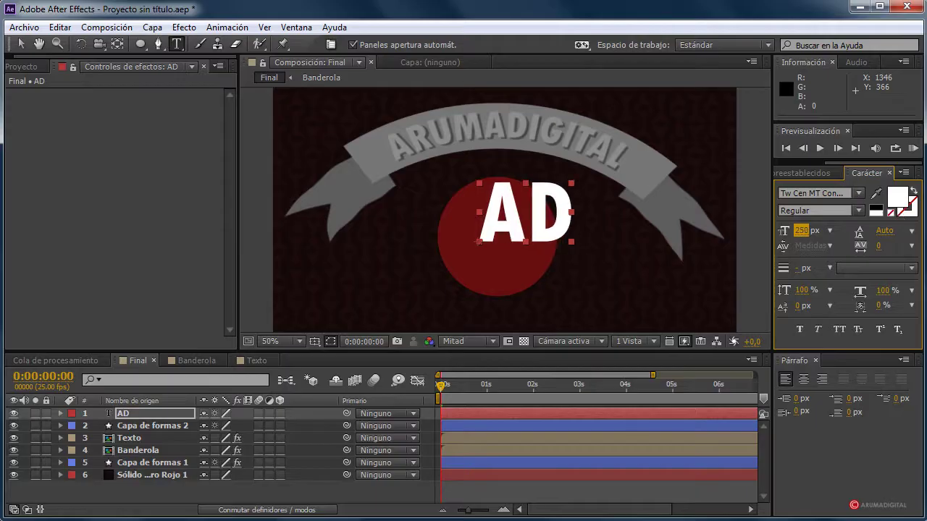
# Step: Move the AD text to the centre of the red circle and deselect it
pyautogui.click(18, 44)
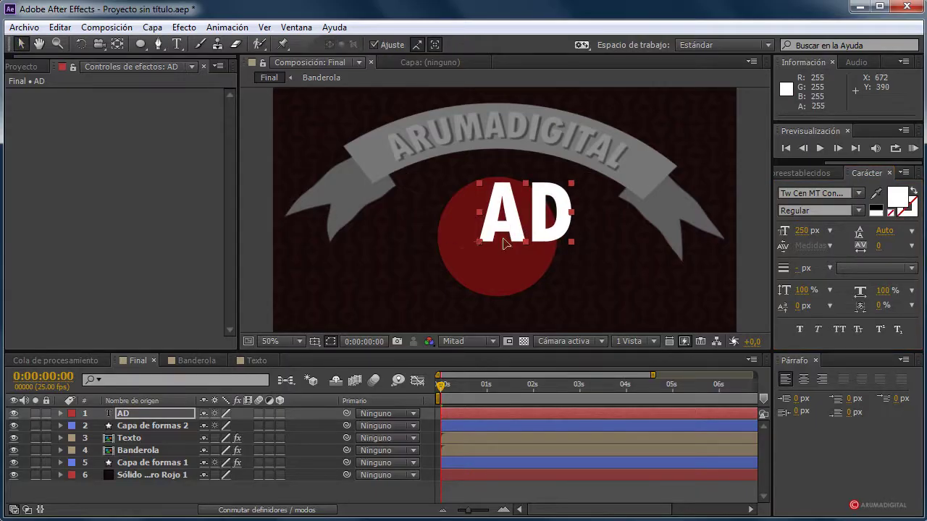
pyautogui.moveTo(518, 223); pyautogui.dragTo(493, 245)
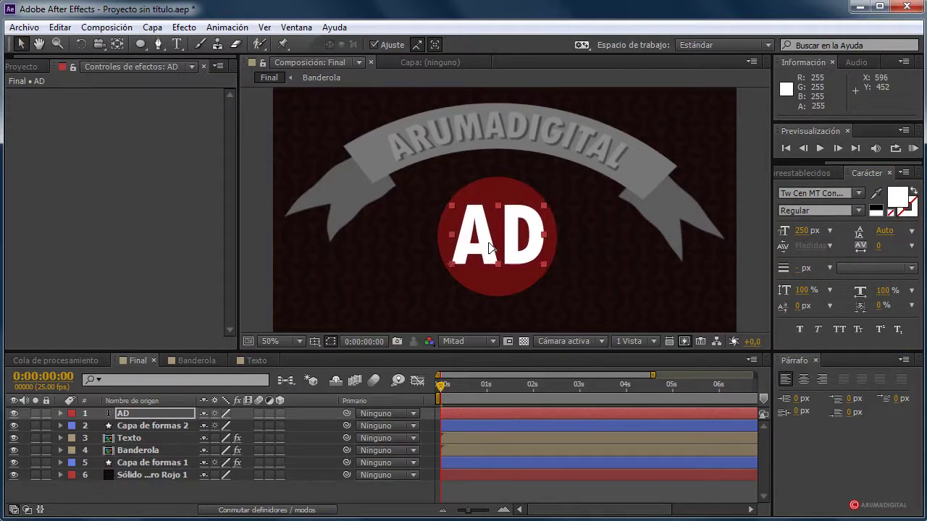
pyautogui.click(254, 207)
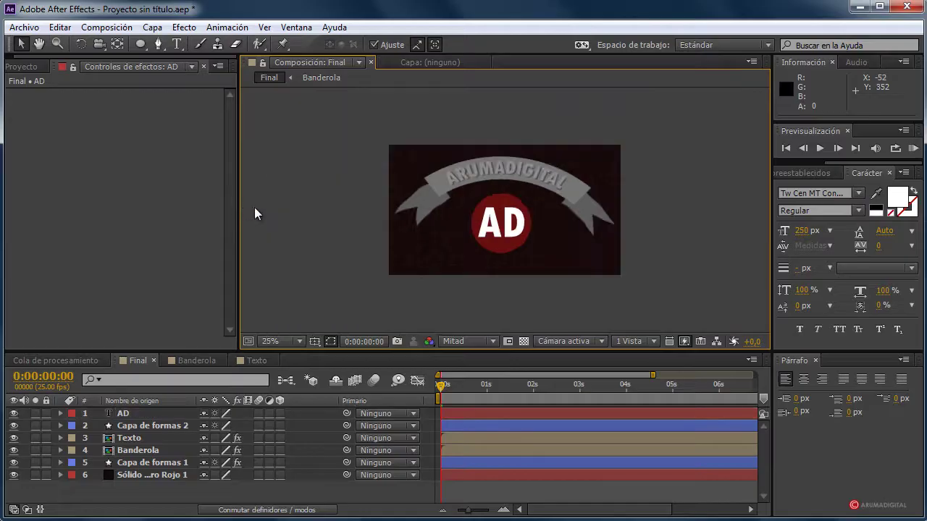
# Step: Lower the AD text layer's opacity to 52%
pyautogui.click(136, 415)
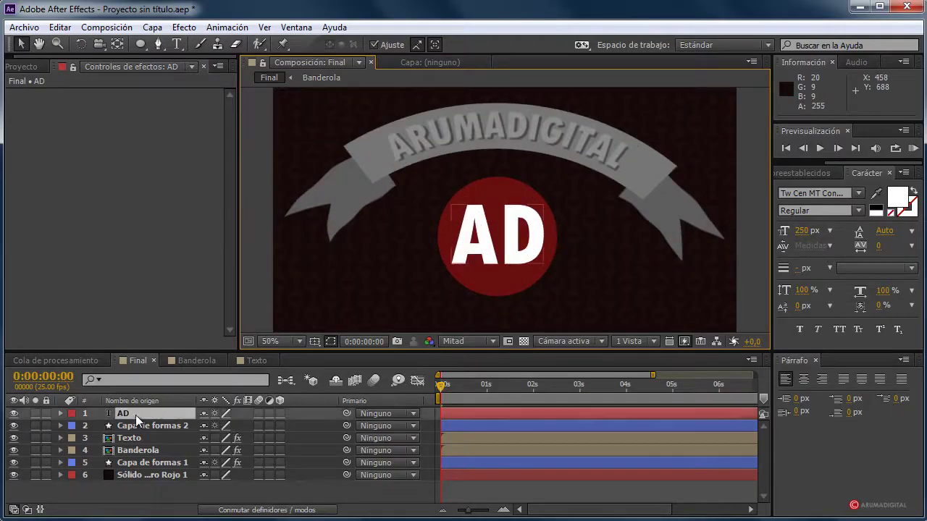
pyautogui.press('t')
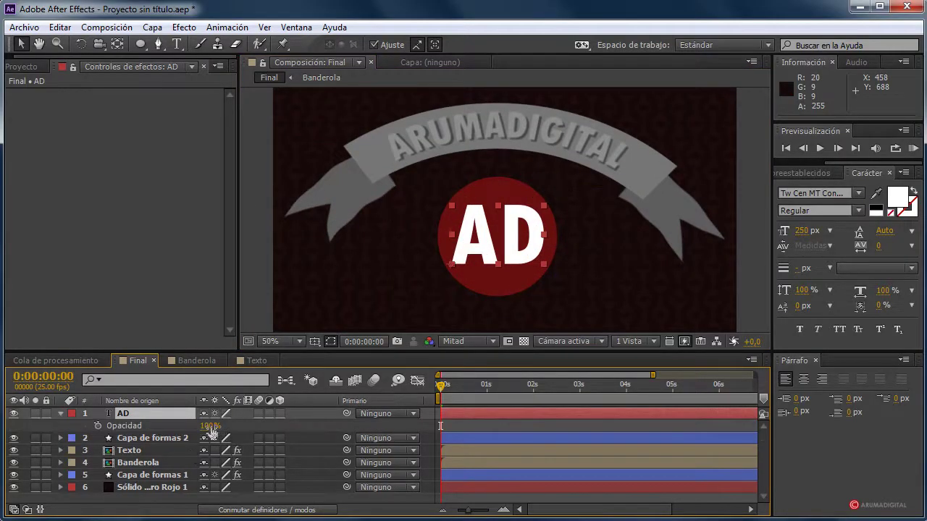
pyautogui.moveTo(210, 433); pyautogui.dragTo(171, 425)
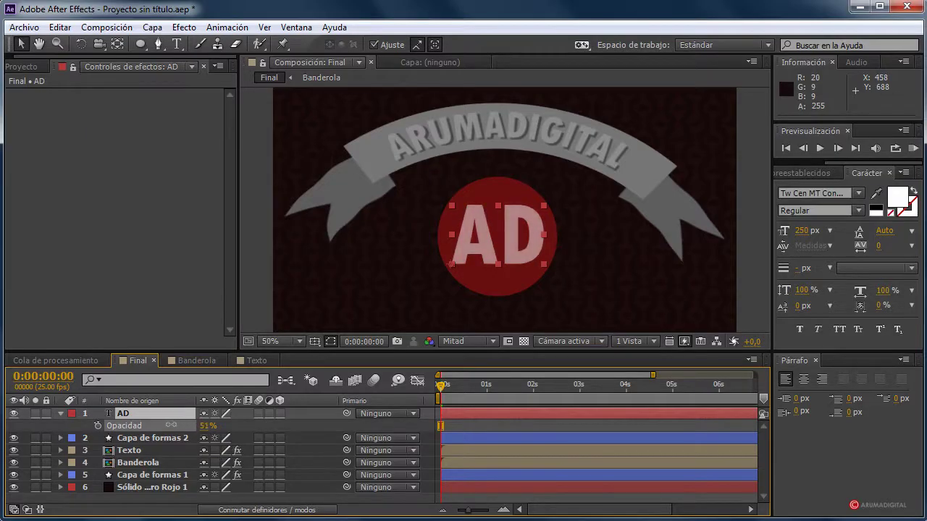
pyautogui.click(252, 258)
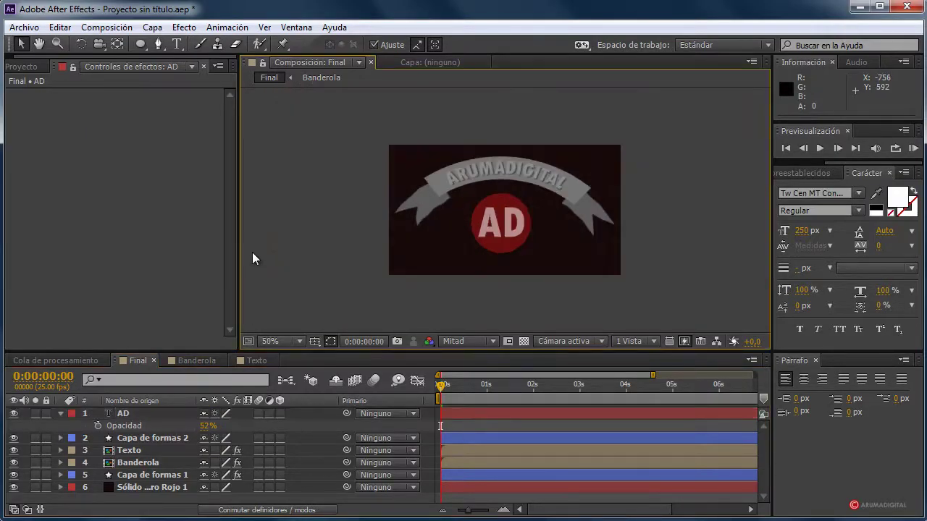
# Step: Change the AD text's font to Tw Cen MT Regular and reduce its size to 221 px
pyautogui.click(146, 413)
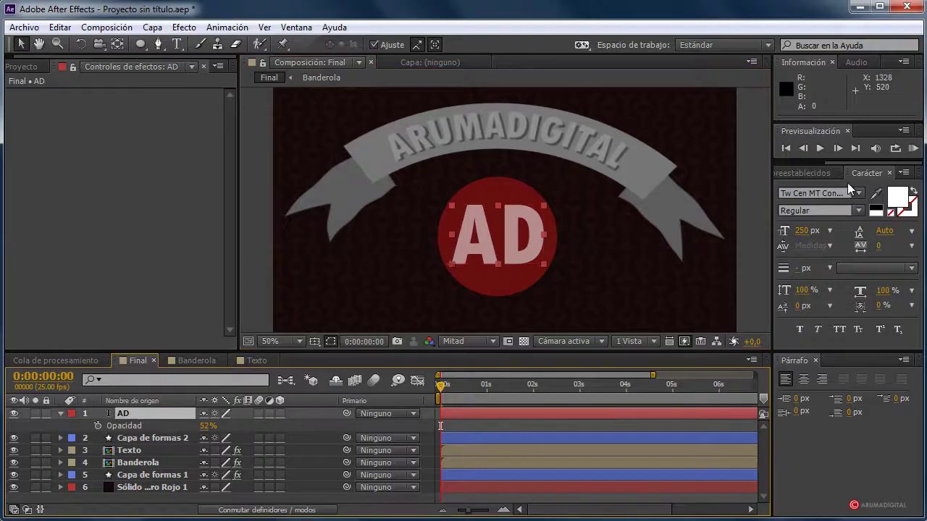
pyautogui.click(817, 192)
pyautogui.press('Up')
pyautogui.press('Up')
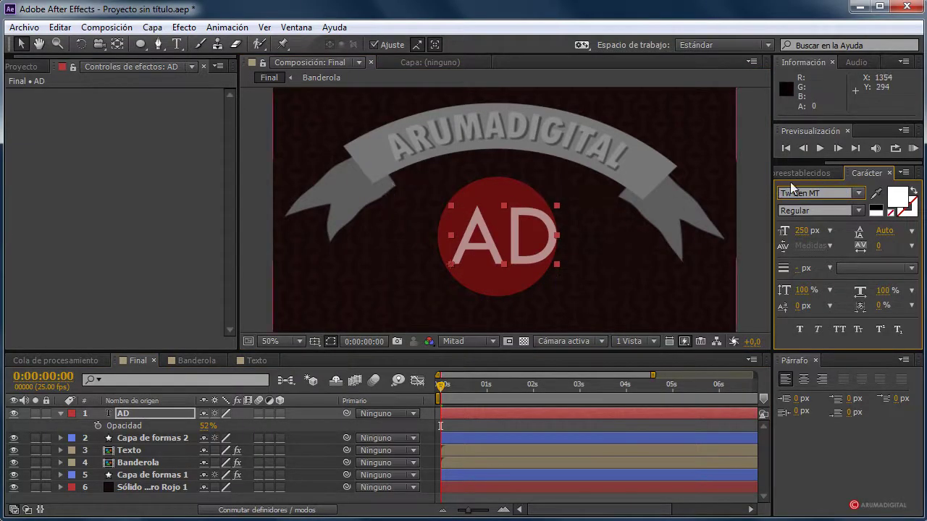
pyautogui.moveTo(801, 231); pyautogui.dragTo(776, 232)
pyautogui.click(249, 192)
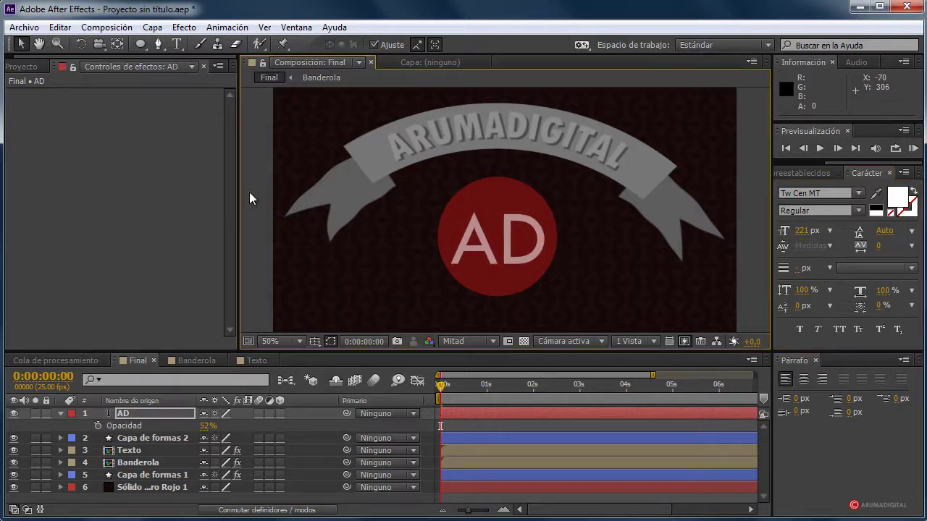
# Step: Nudge the AD text upward until it is vertically centred in the red circle
pyautogui.click(506, 240)
pyautogui.hotkey('shift', 'Up')
pyautogui.hotkey('shift', 'Up')
pyautogui.hotkey('shift', 'Up')
pyautogui.hotkey('shift', 'Up')
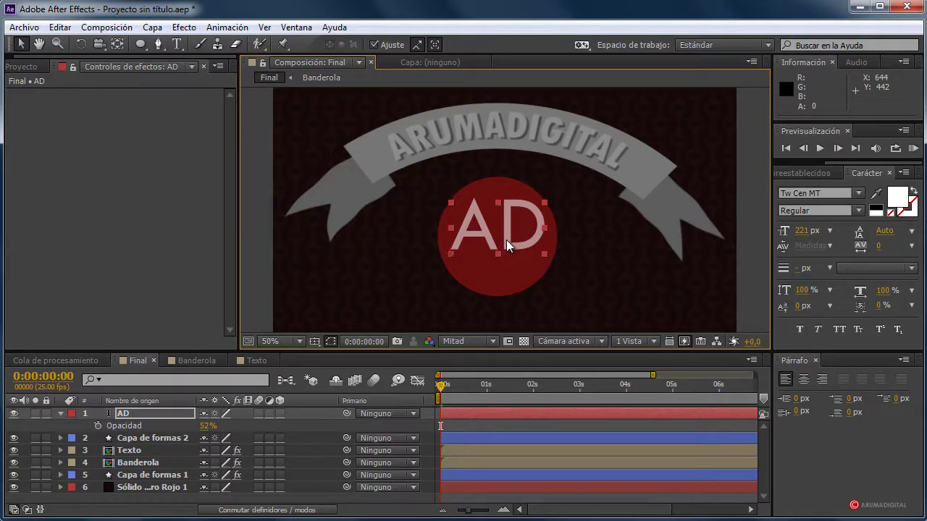
pyautogui.hotkey('shift', 'Down')
pyautogui.hotkey('shift', 'Down')
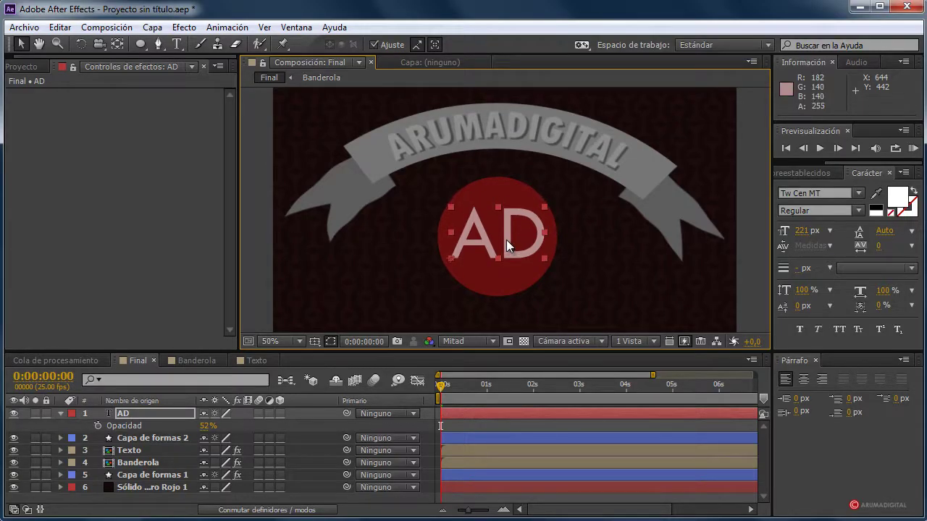
pyautogui.click(256, 170)
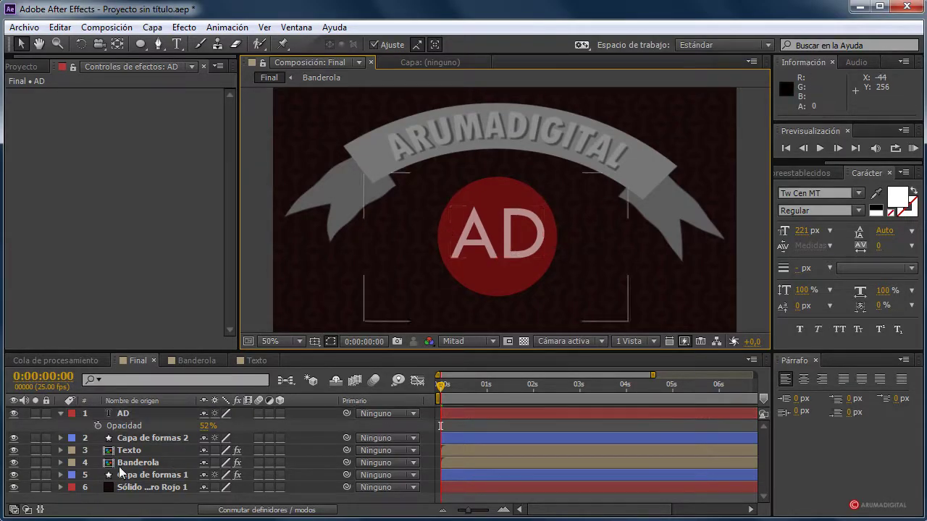
# Step: Collapse the AD layer's properties and parent the layer to Capa de formas 2
pyautogui.click(61, 414)
pyautogui.click(158, 412)
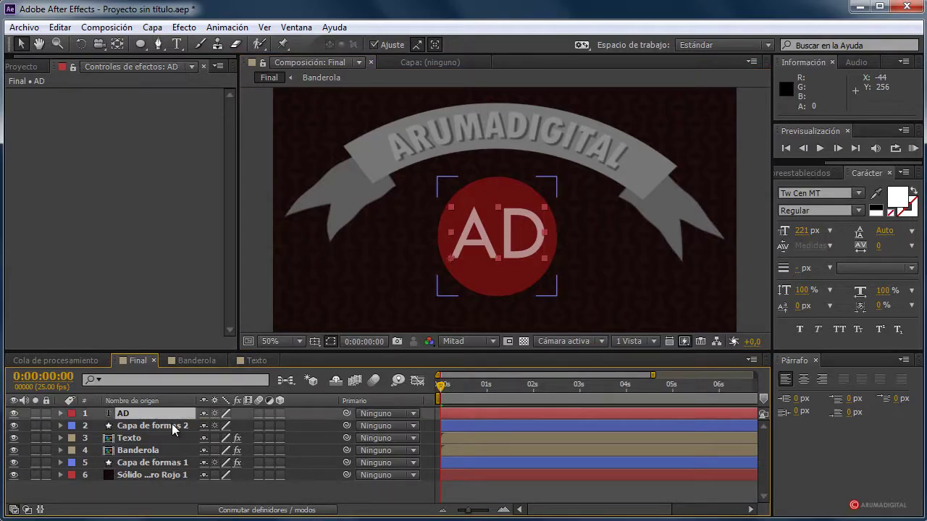
pyautogui.click(414, 414)
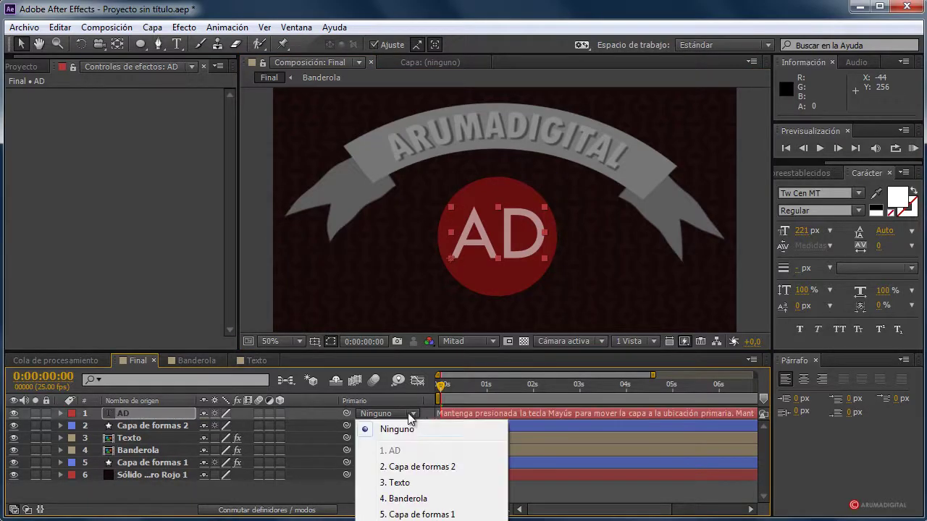
pyautogui.click(405, 467)
pyautogui.click(248, 213)
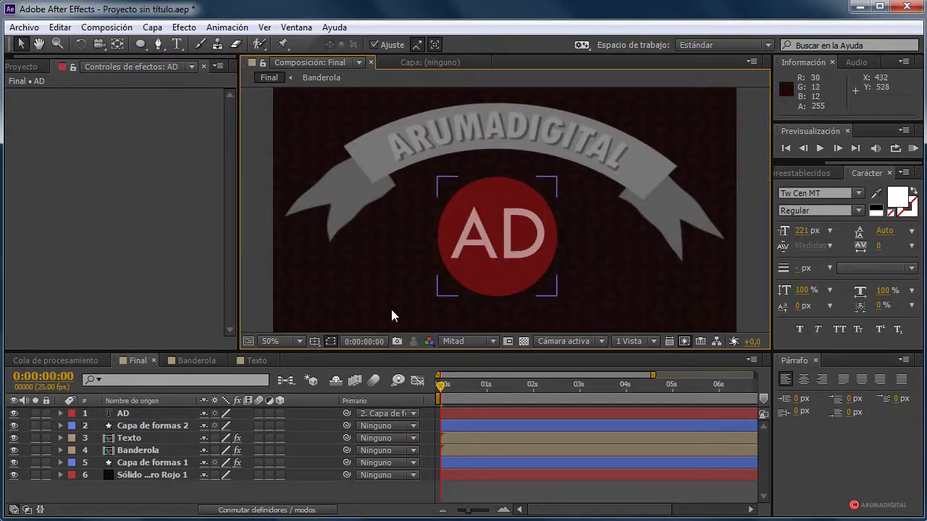
# Step: Scale the Capa de formas 2 layer down to 78% together with its parented text
pyautogui.click(149, 426)
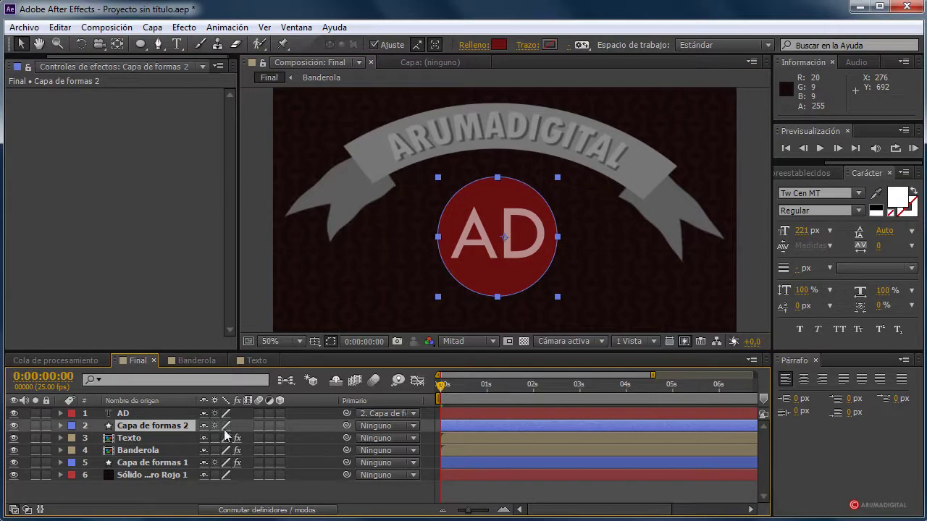
pyautogui.press('s')
pyautogui.moveTo(226, 438); pyautogui.dragTo(210, 440)
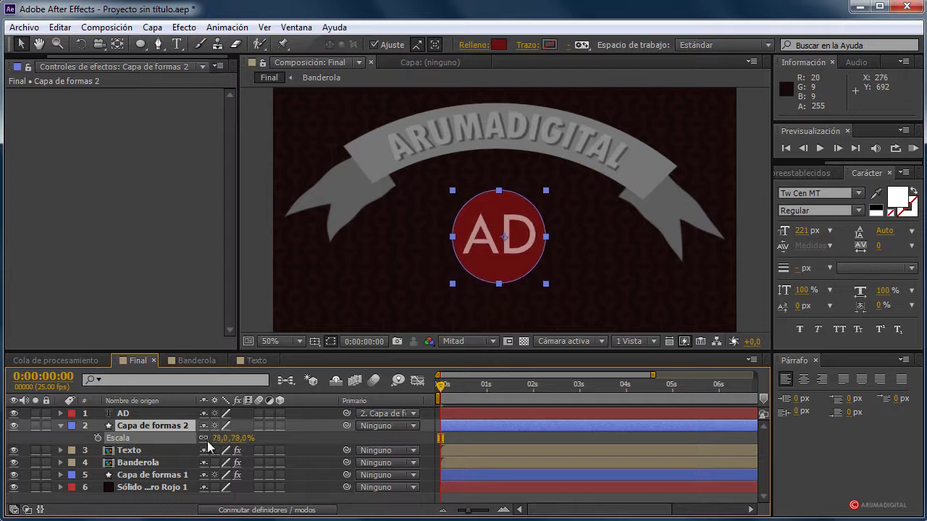
# Step: Scale the AD text layer down to 71%, re-centre it in the red circle and collapse the top two layers' properties
pyautogui.click(254, 288)
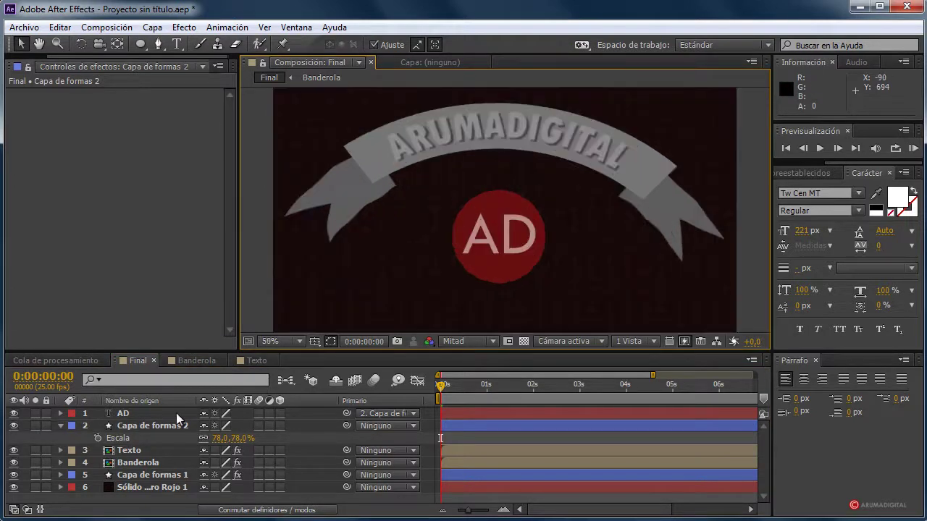
pyautogui.click(131, 413)
pyautogui.press('s')
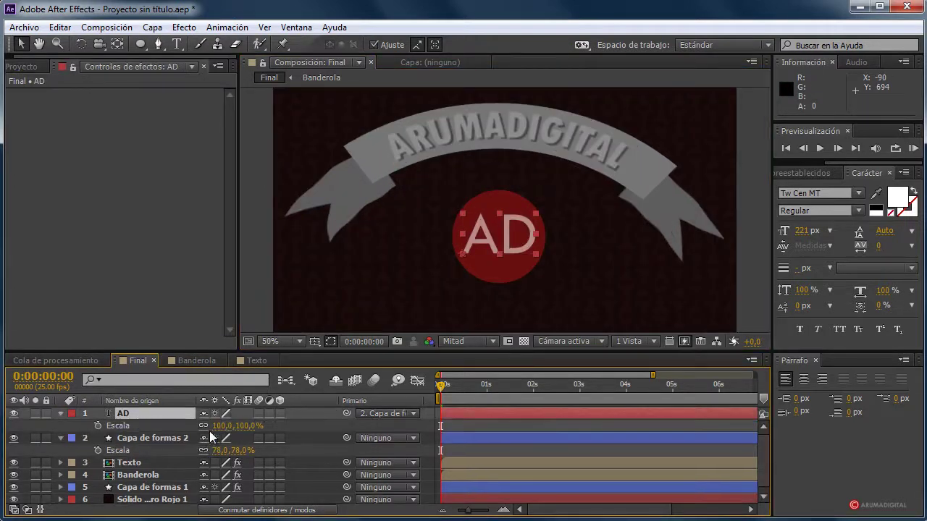
pyautogui.moveTo(219, 425); pyautogui.dragTo(198, 425)
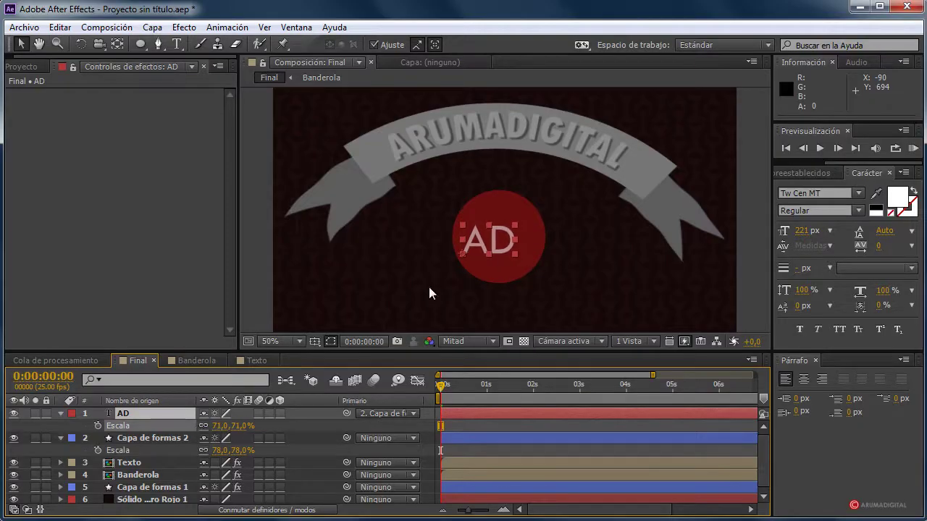
pyautogui.moveTo(497, 239)
pyautogui.mouseDown()
pyautogui.moveTo(499, 220)
pyautogui.moveTo(508, 235)
pyautogui.mouseUp()
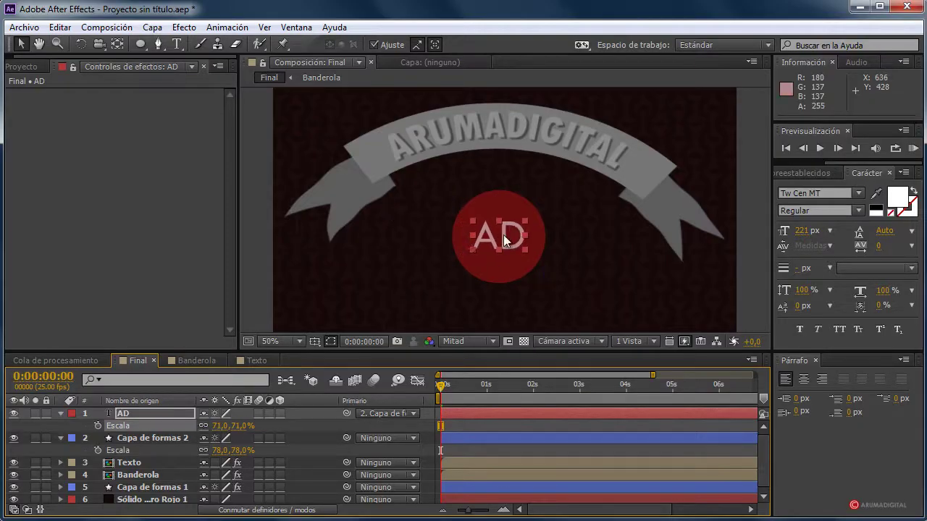
pyautogui.click(264, 225)
pyautogui.press('.')
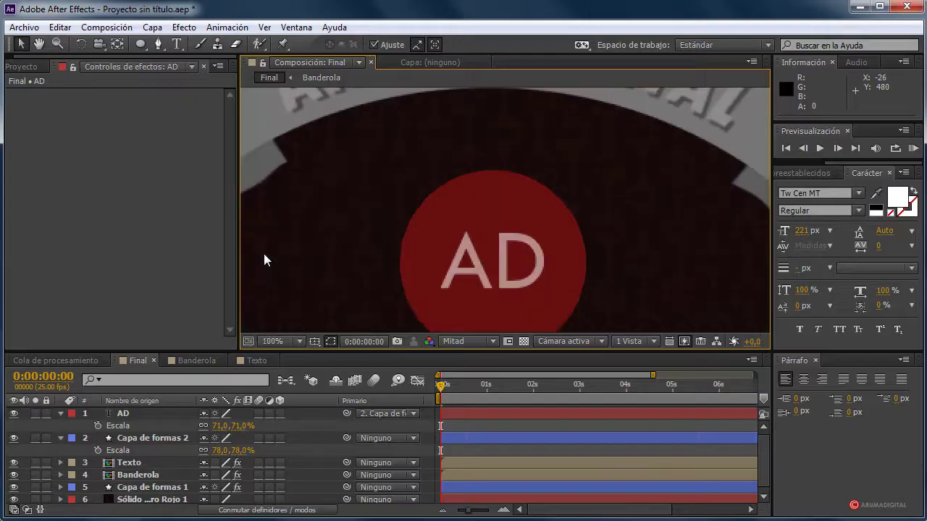
pyautogui.press(',')
pyautogui.click(61, 413)
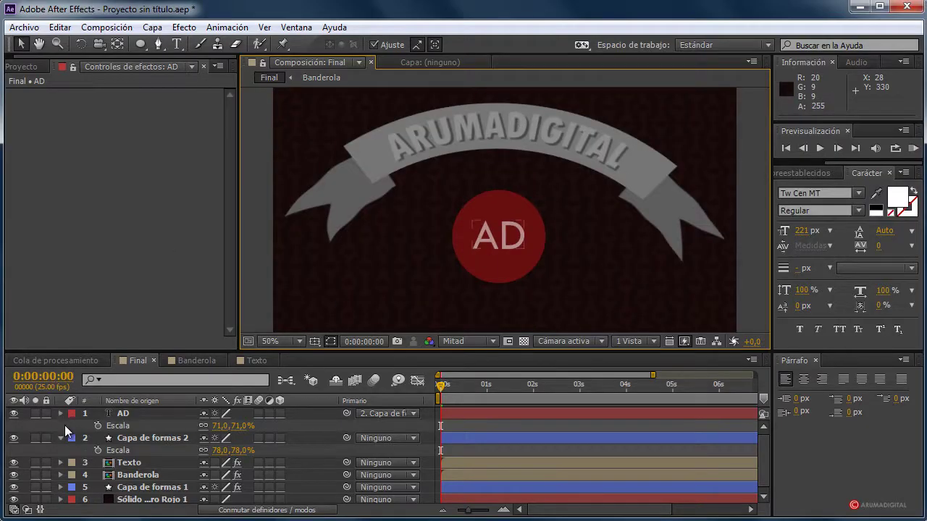
pyautogui.click(60, 425)
# Step: Find the Tono/Saturación effect by searching for "tono" and apply it to the Texto layer
pyautogui.click(134, 451)
pyautogui.click(130, 438)
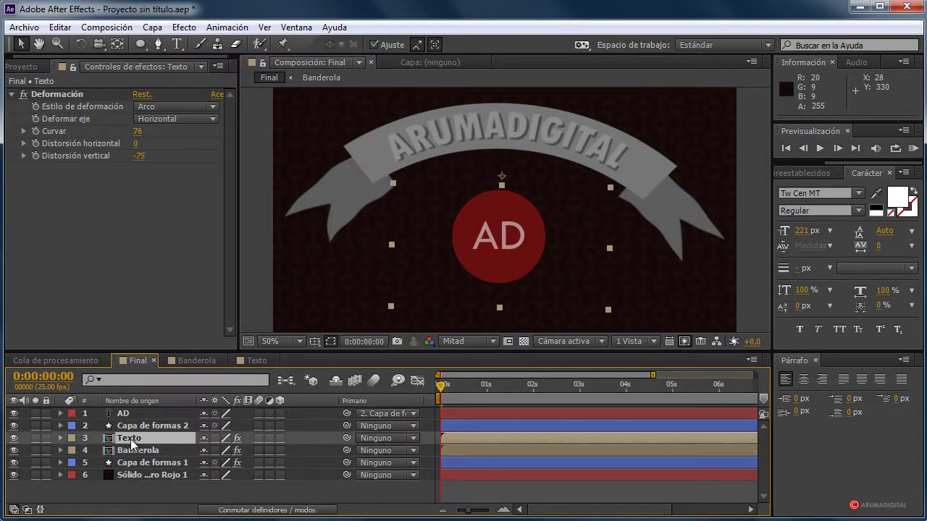
pyautogui.click(810, 173)
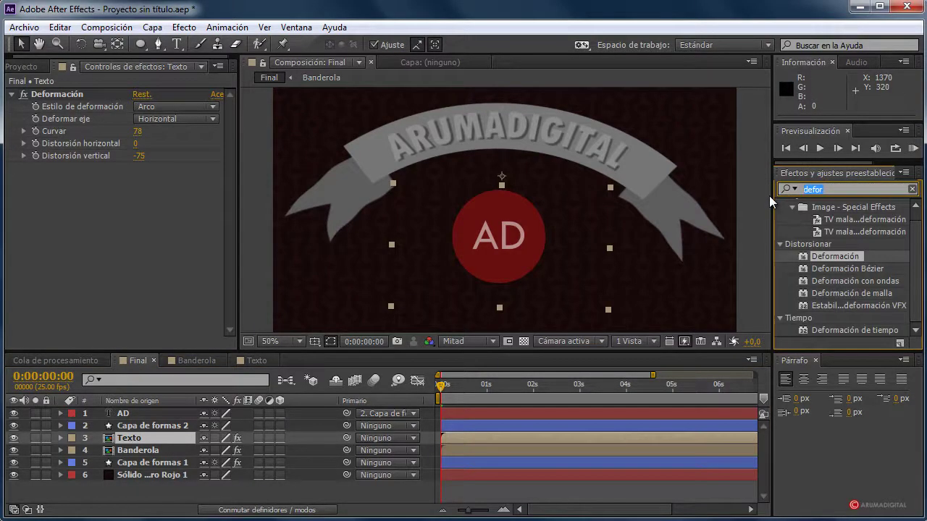
pyautogui.write('tono')
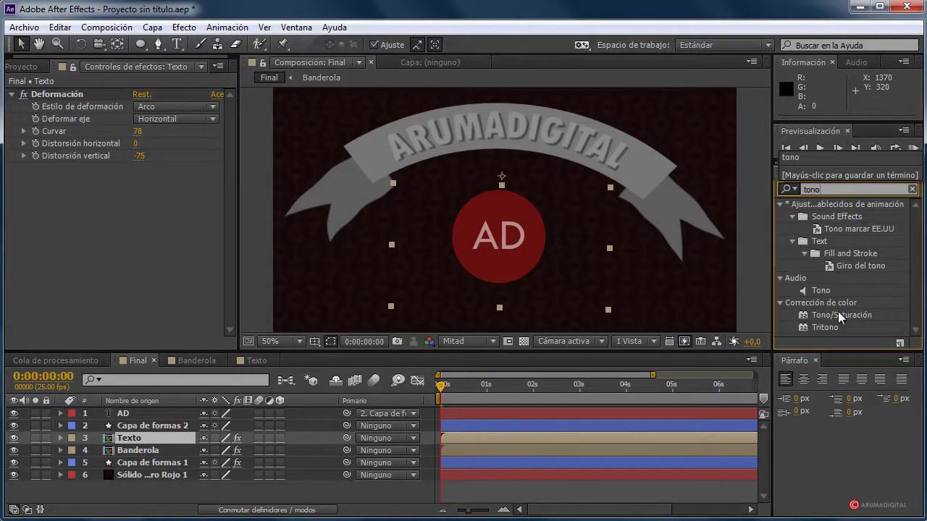
pyautogui.moveTo(838, 311); pyautogui.dragTo(132, 438)
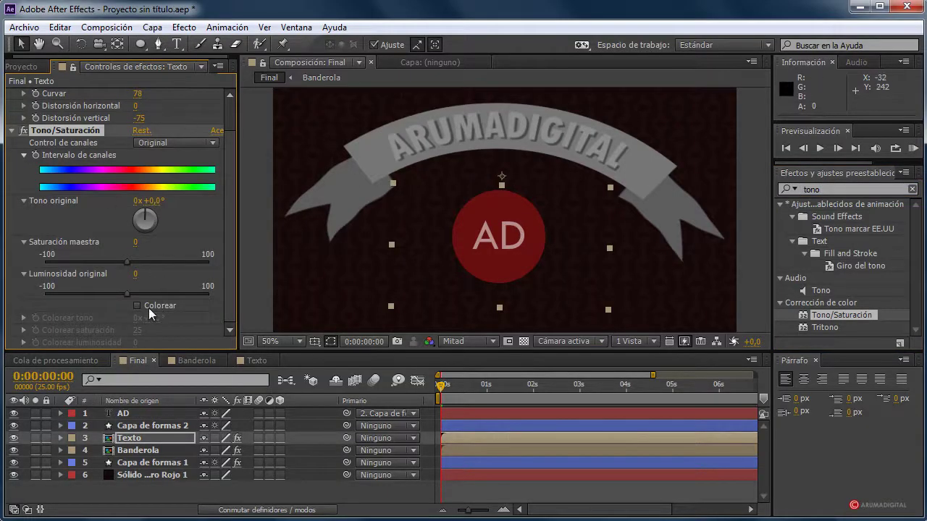
# Step: Colorize the Texto layer light blue with Colorear tono 209°, Colorear saturación 31 and Colorear luminosidad 9
pyautogui.click(148, 308)
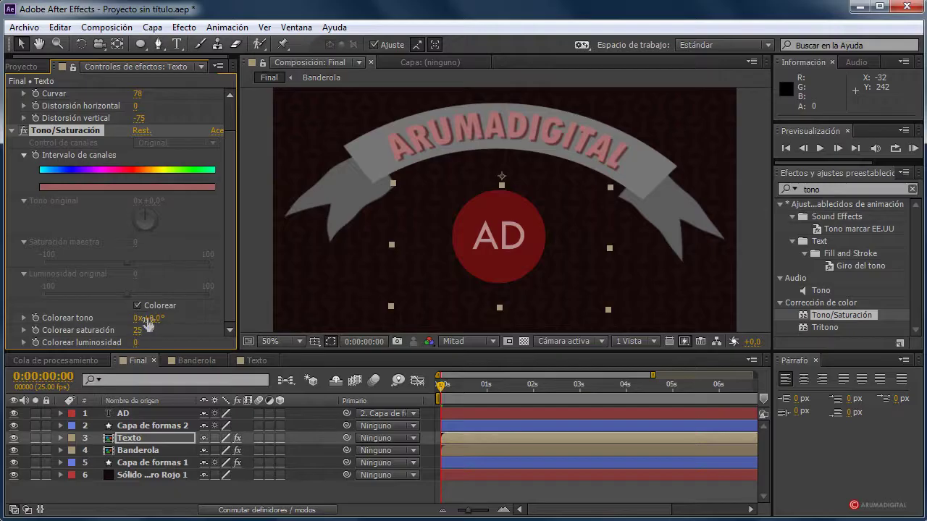
pyautogui.moveTo(152, 324); pyautogui.dragTo(289, 303)
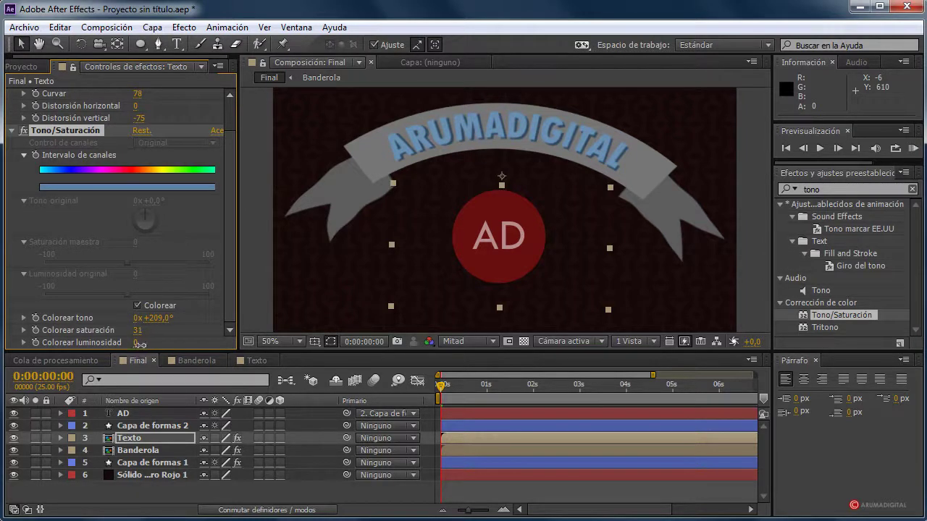
pyautogui.moveTo(138, 342); pyautogui.dragTo(138, 343)
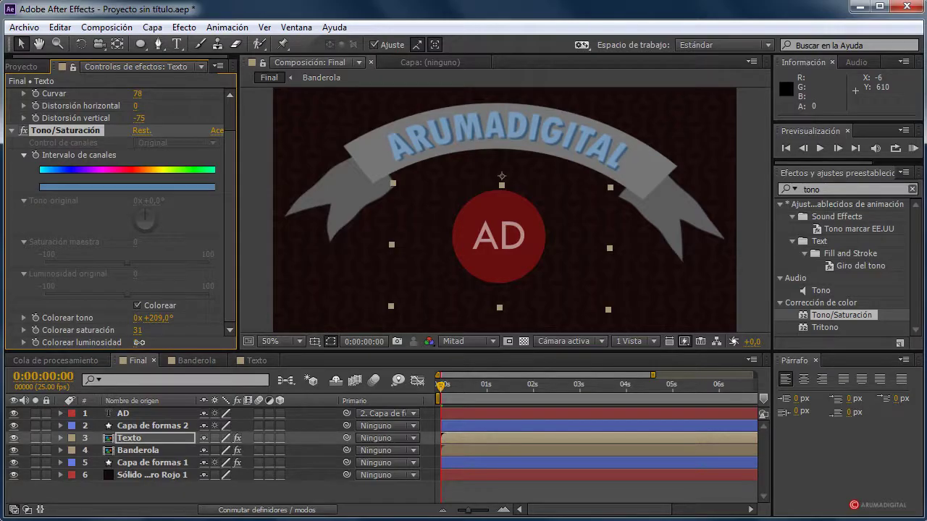
# Step: Add a Sombra paralela layer style to the Texto layer and expand the shadow's settings
pyautogui.rightClick(135, 444)
pyautogui.moveTo(200, 370)
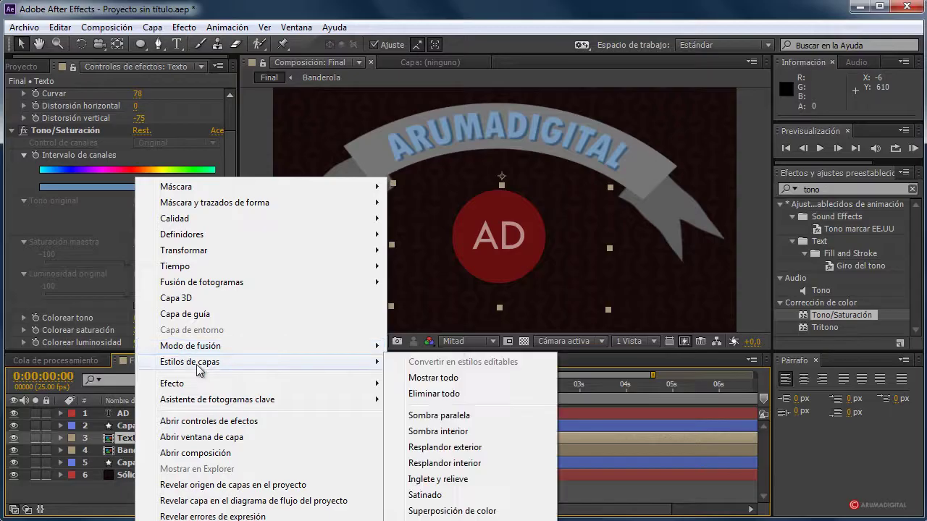
pyautogui.click(439, 417)
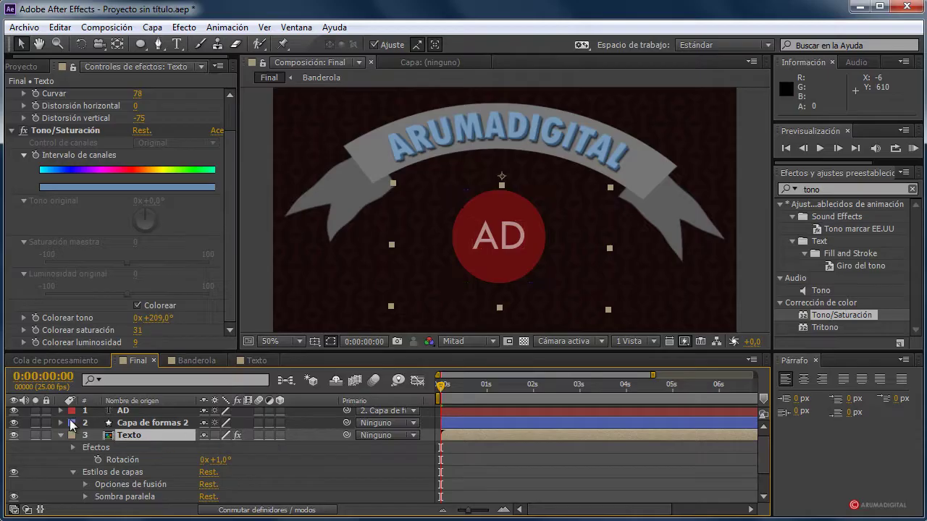
pyautogui.scroll(-2, 243, 473)
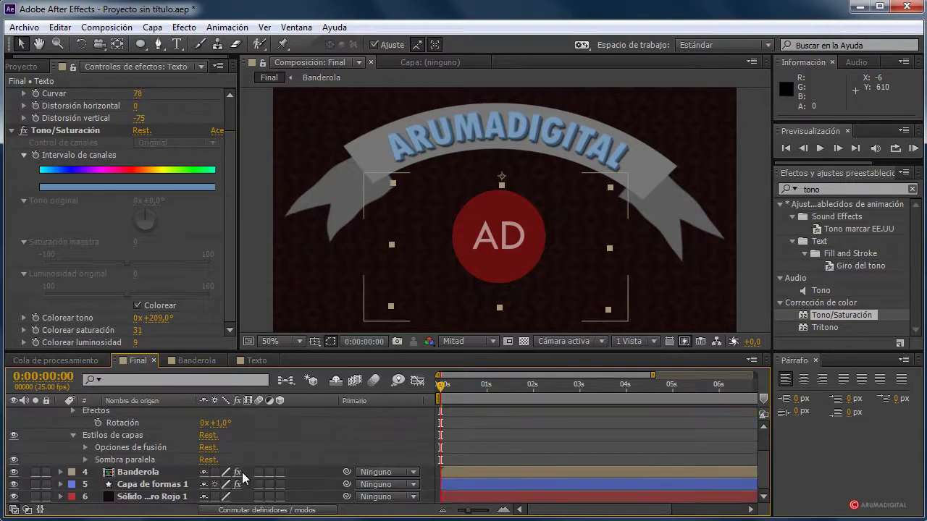
pyautogui.click(86, 460)
pyautogui.scroll(-3, 257, 443)
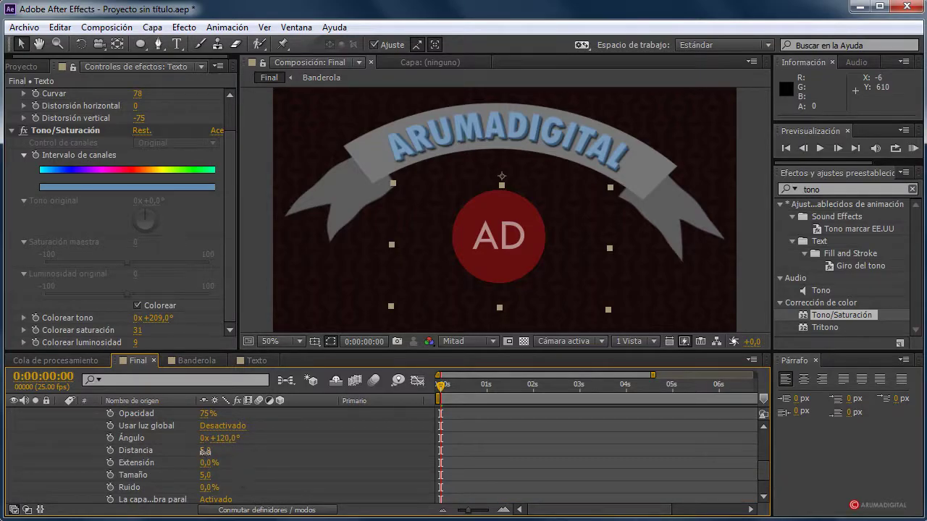
# Step: Set the Texto shadow's Distancia to 0 and Opacidad to 55%, and collapse the layer's properties
pyautogui.moveTo(205, 450); pyautogui.dragTo(197, 450)
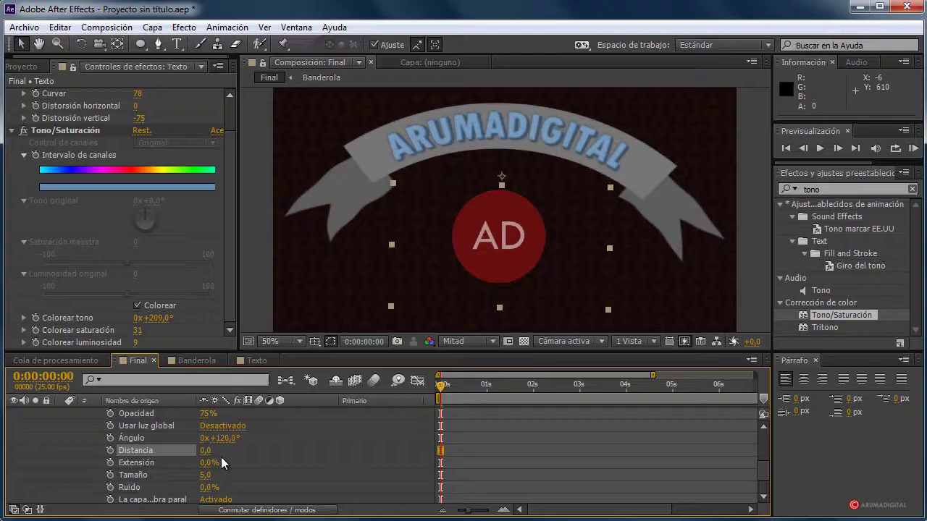
pyautogui.moveTo(207, 477); pyautogui.dragTo(194, 450)
pyautogui.scroll(1, 217, 453)
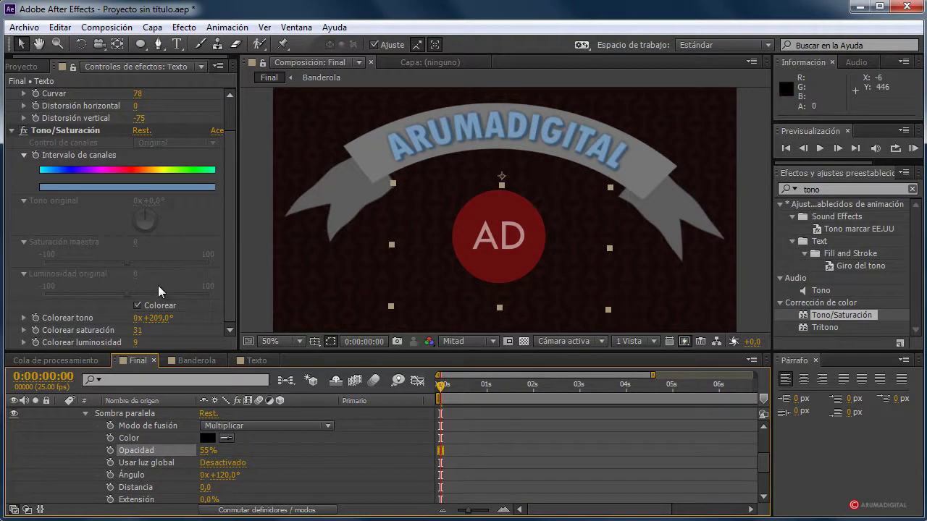
pyautogui.scroll(1, 157, 285)
pyautogui.scroll(1, 158, 286)
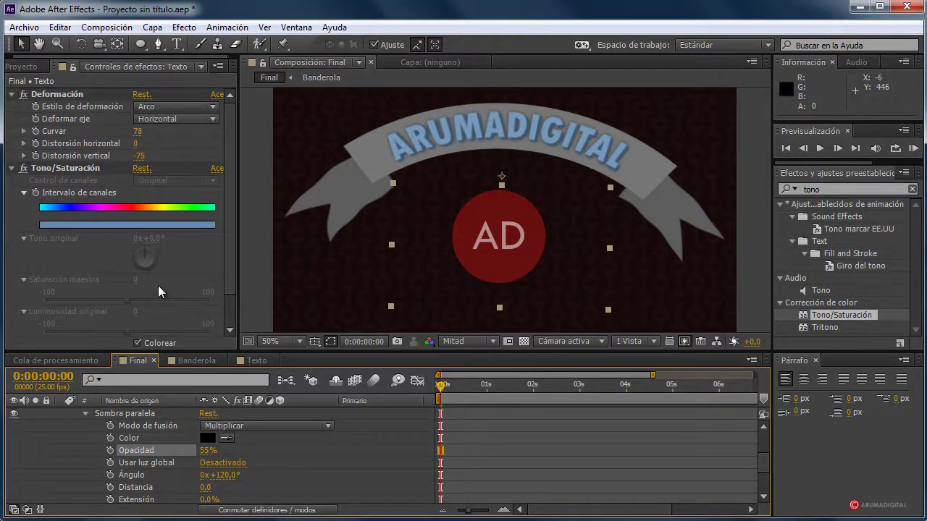
pyautogui.click(88, 415)
pyautogui.scroll(3, 79, 435)
pyautogui.click(61, 440)
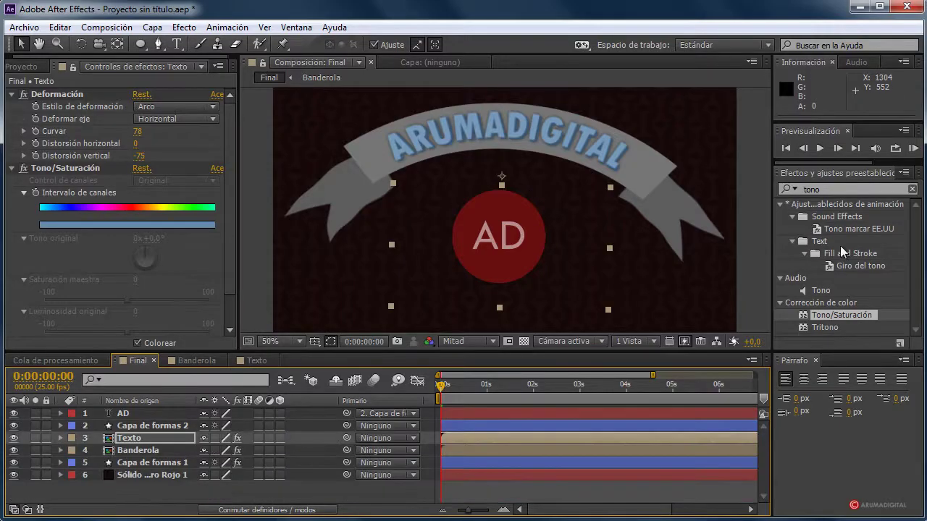
# Step: Apply Tono/Saturación to the Banderola layer, enable Colorear and set Colorear tono to -324°
pyautogui.click(138, 450)
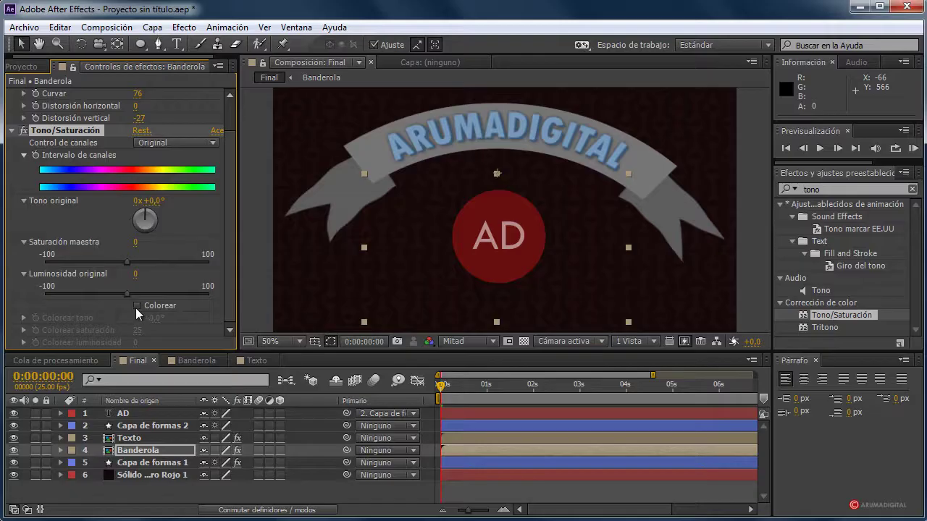
pyautogui.click(137, 306)
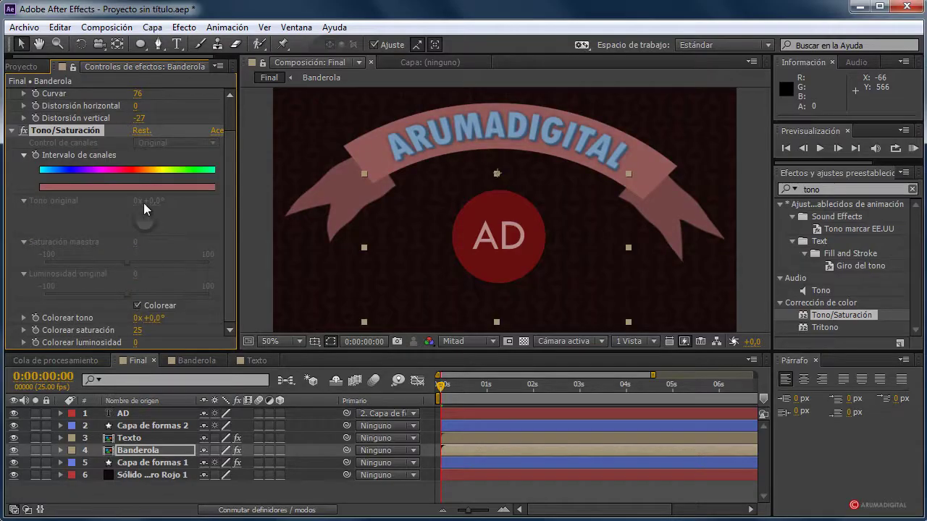
pyautogui.moveTo(139, 320); pyautogui.dragTo(9, 316)
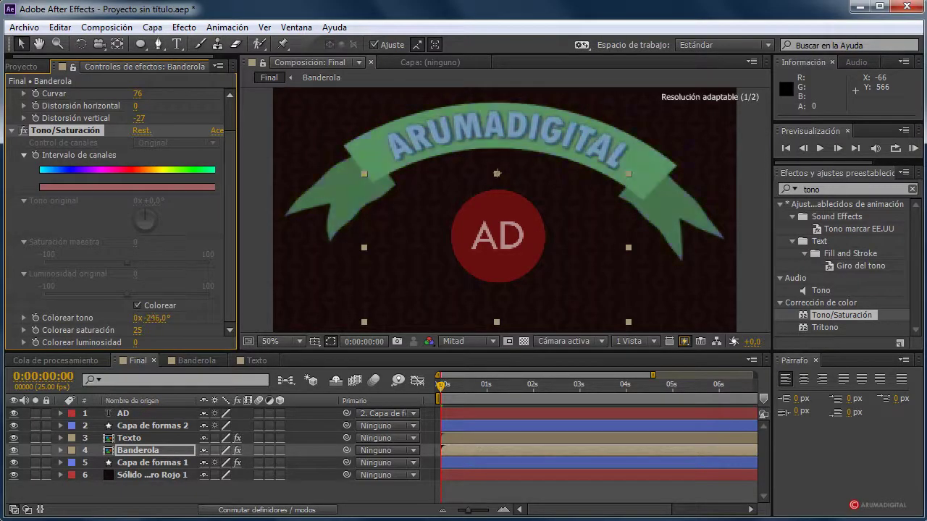
pyautogui.moveTo(150, 318); pyautogui.dragTo(54, 353)
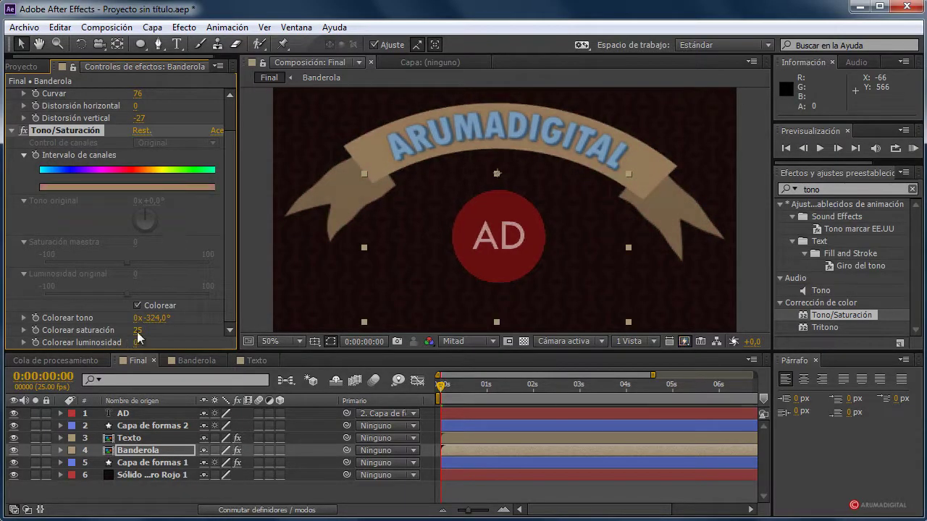
# Step: Set the Banderola layer's Colorear saturación to 34 and Colorear luminosidad to -5
pyautogui.moveTo(137, 330); pyautogui.dragTo(165, 329)
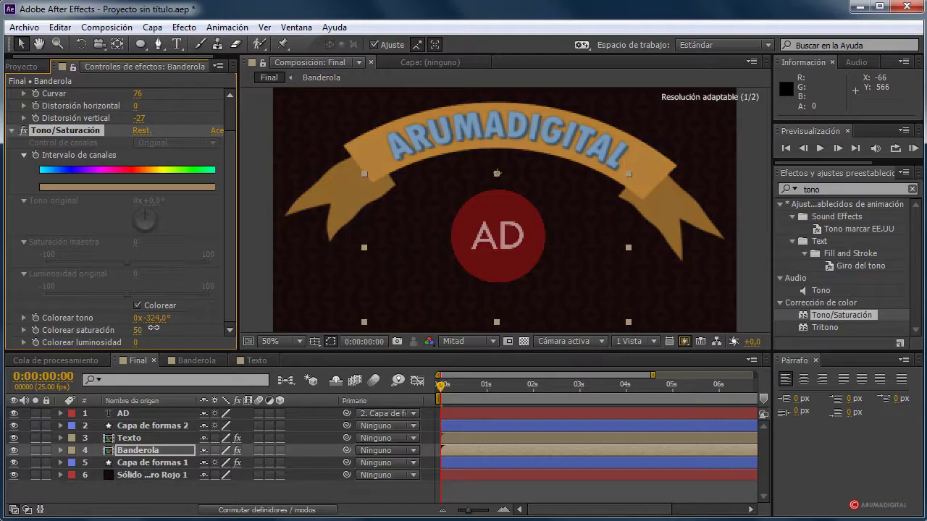
pyautogui.moveTo(141, 343)
pyautogui.mouseDown()
pyautogui.moveTo(155, 342)
pyautogui.moveTo(127, 341)
pyautogui.moveTo(144, 330)
pyautogui.mouseUp()
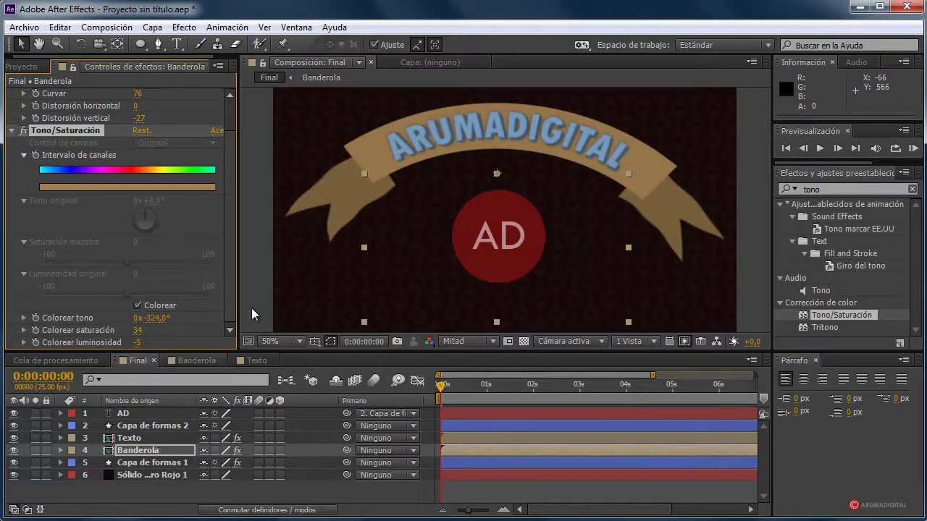
pyautogui.scroll(-1, 322, 273)
pyautogui.scroll(1, 323, 273)
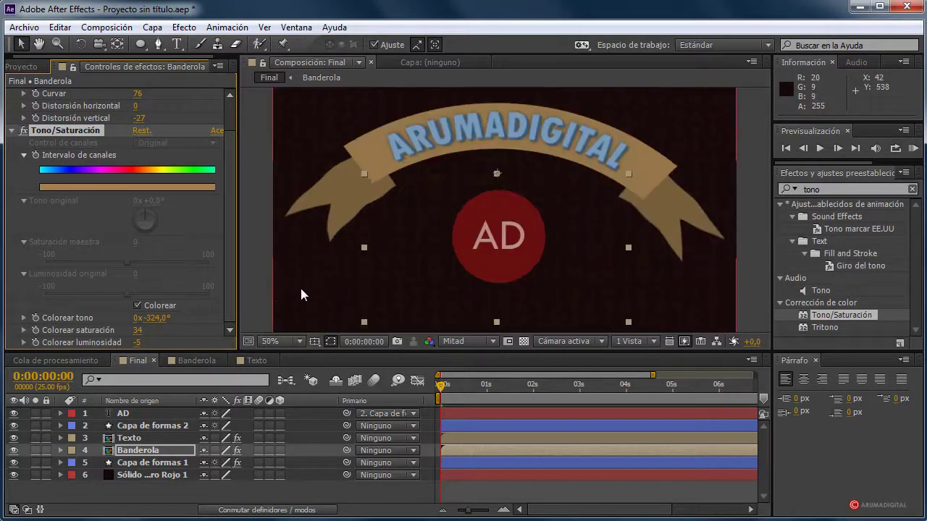
# Step: Move the current time to 0:00:01:10 and delete the AD text layer
pyautogui.moveTo(443, 386); pyautogui.dragTo(505, 390)
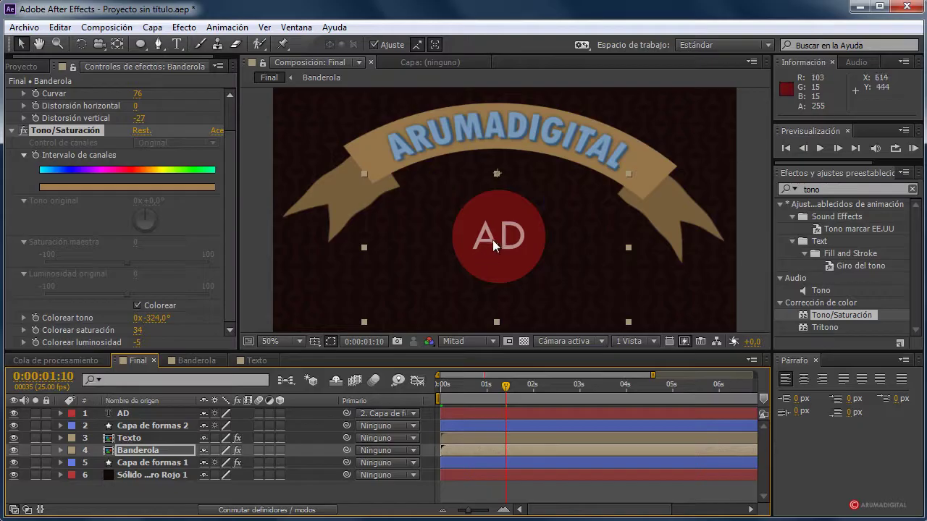
pyautogui.click(127, 414)
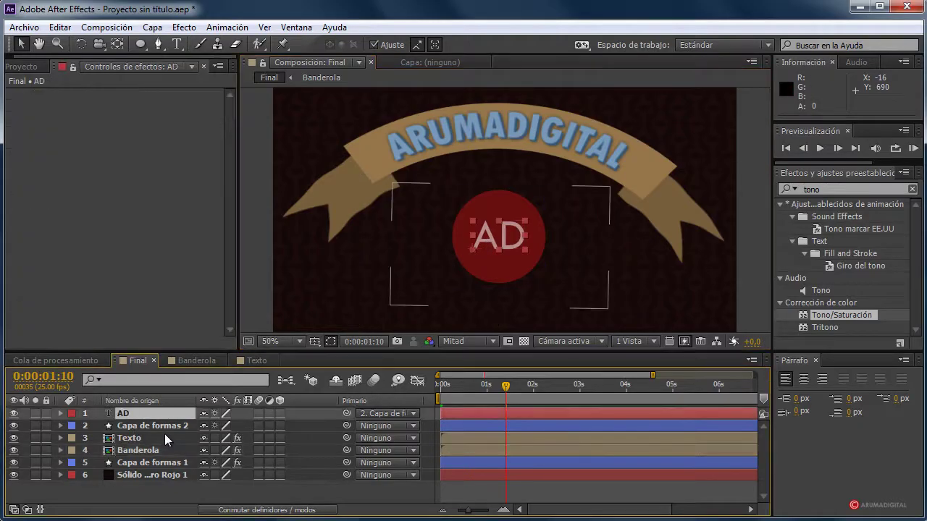
pyautogui.press('Delete')
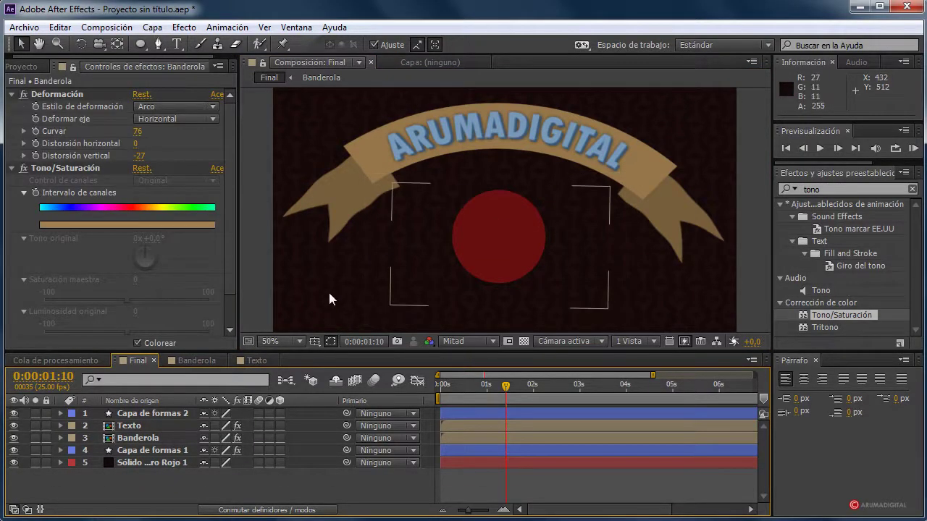
# Step: Scale the red circle layer, Capa de formas 2, up to 109%
pyautogui.click(148, 412)
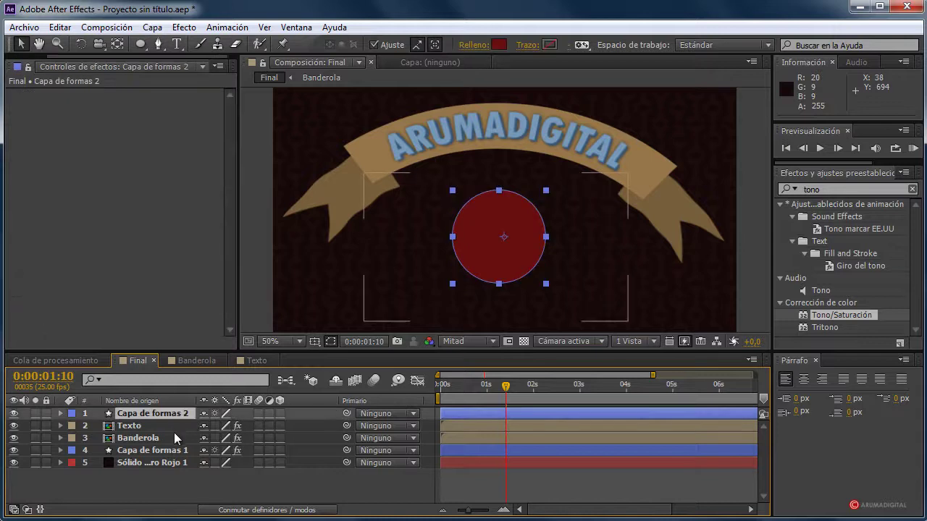
pyautogui.press('s')
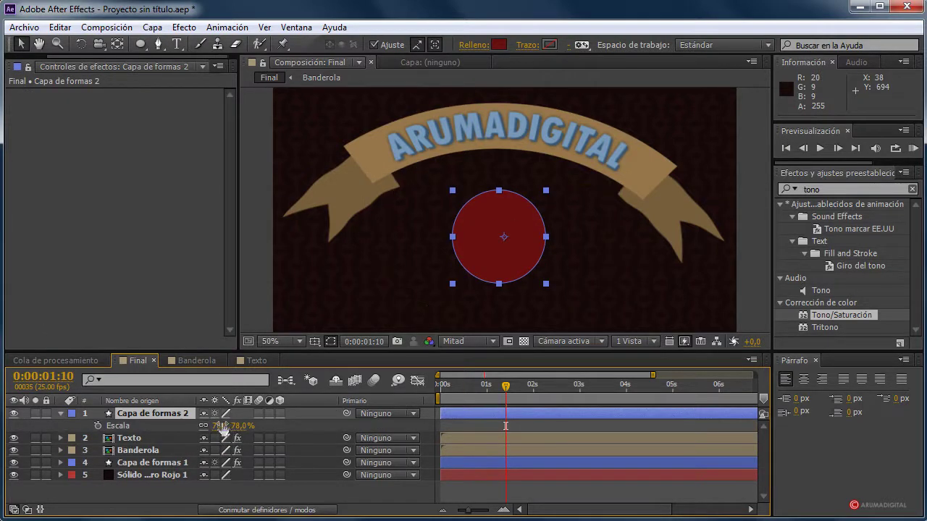
pyautogui.moveTo(220, 426); pyautogui.dragTo(245, 425)
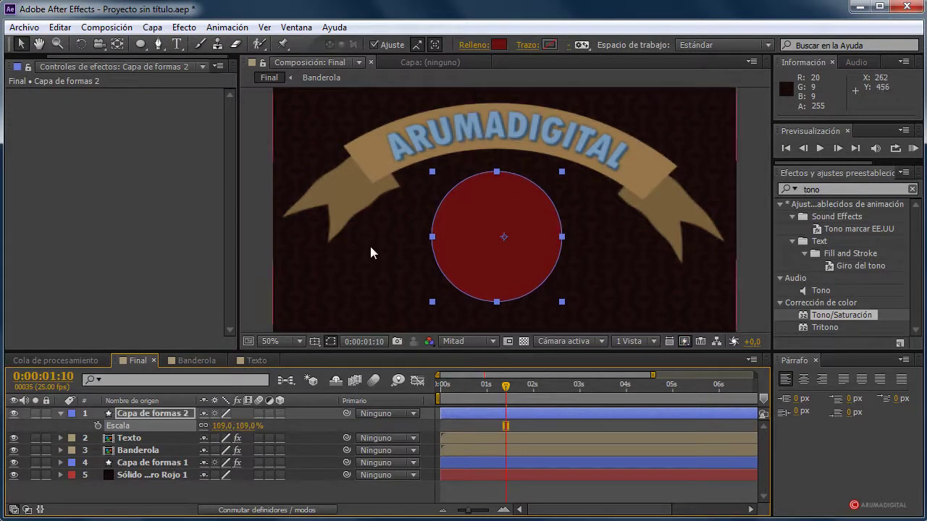
pyautogui.press(',')
pyautogui.press('.')
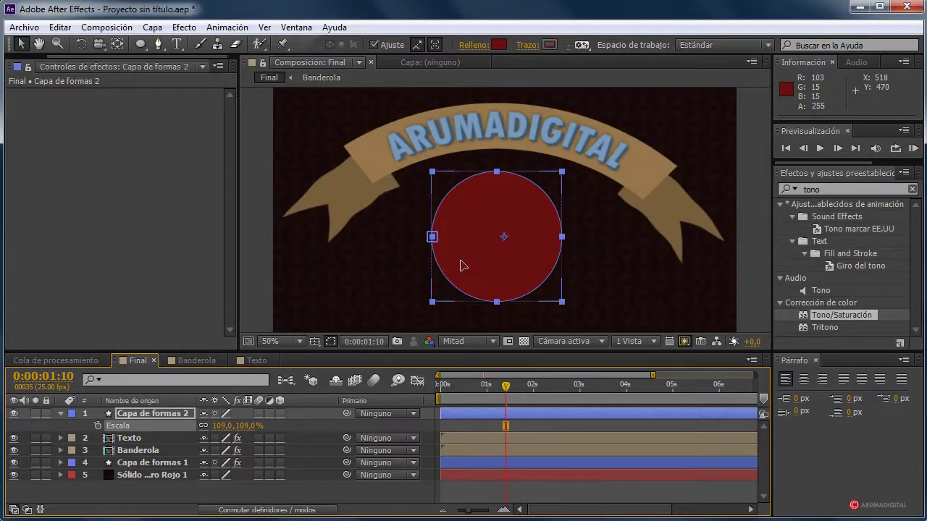
# Step: Move the red circle, Capa de formas 2, slightly lower beneath the banner and deselect it
pyautogui.moveTo(456, 255); pyautogui.dragTo(458, 268)
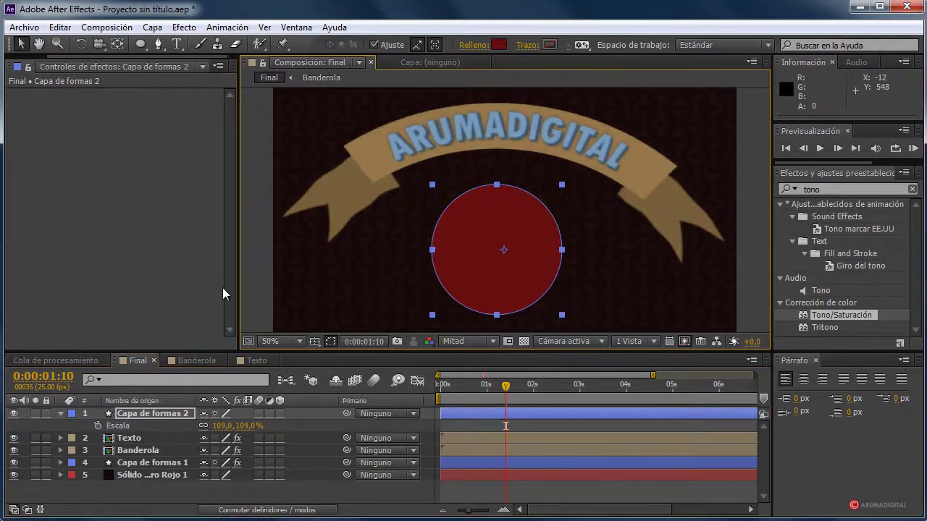
pyautogui.click(253, 278)
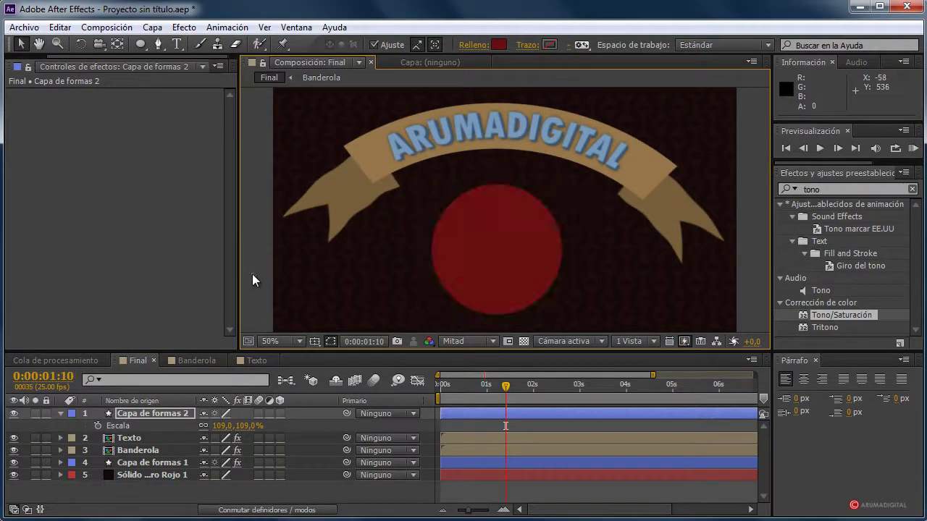
pyautogui.scroll(2, 22, 58)
# Step: Import VIDEO 001.mp4 from the Recursos folder and add it as the top layer of the Final composition
pyautogui.click(29, 66)
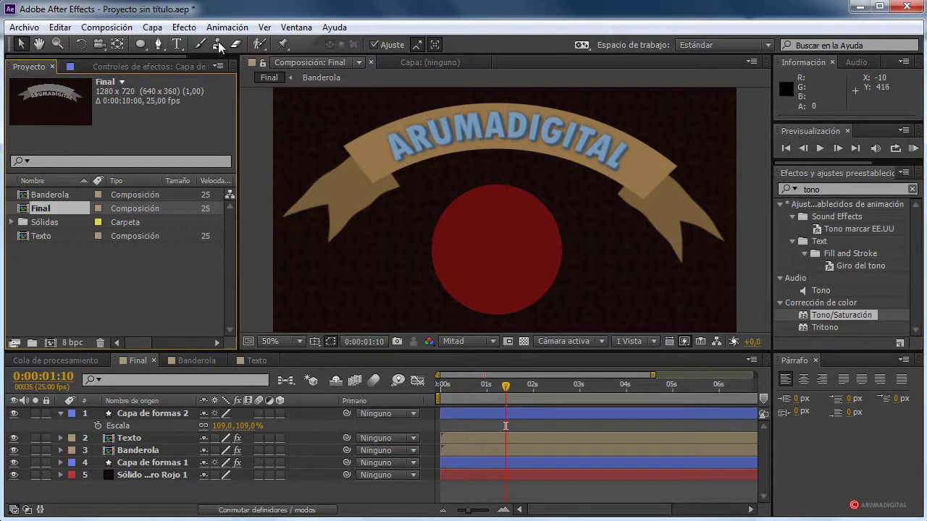
pyautogui.rightClick(65, 255)
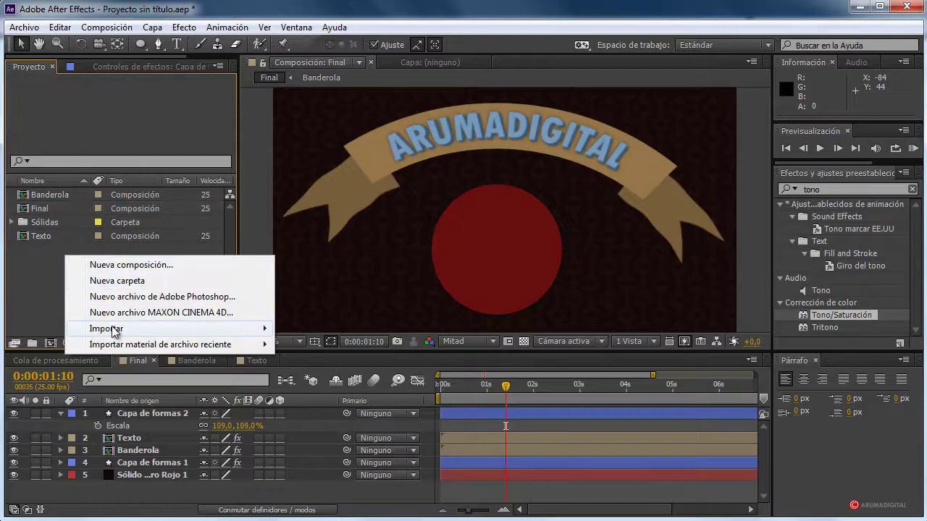
pyautogui.moveTo(112, 330)
pyautogui.click(301, 325)
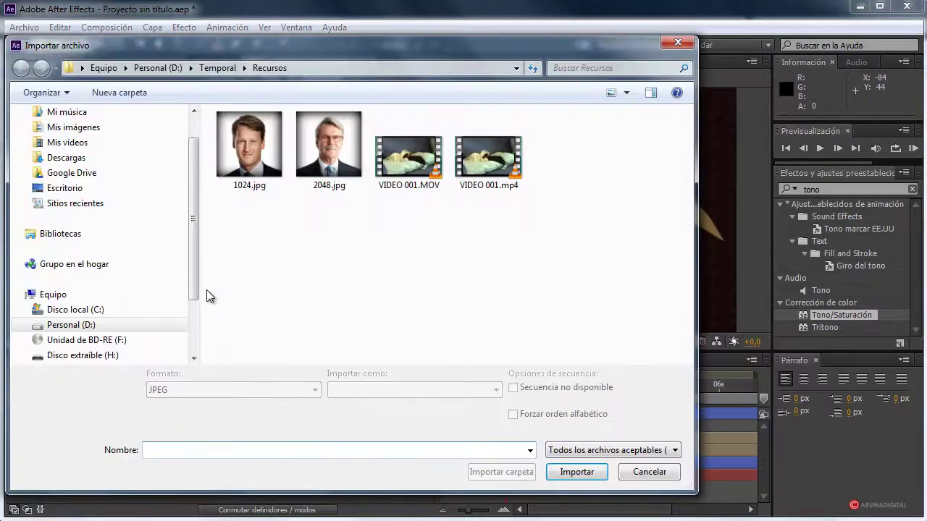
pyautogui.doubleClick(487, 168)
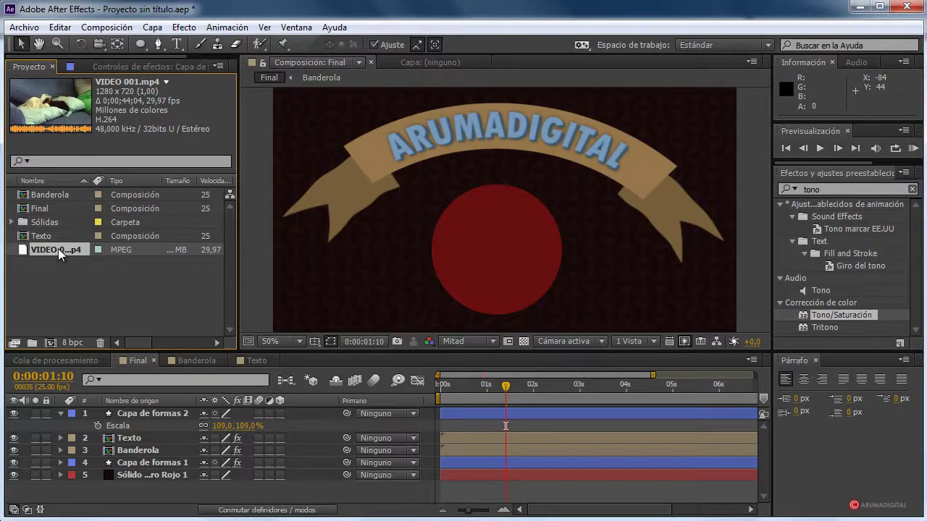
pyautogui.moveTo(58, 249); pyautogui.dragTo(104, 412)
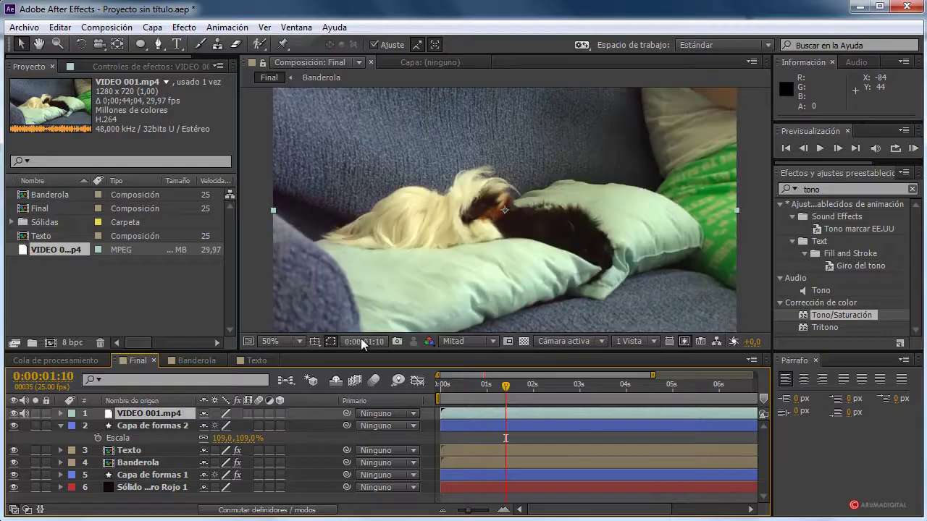
# Step: Scale the VIDEO 001.mp4 layer down to about half size and place it over the red circle
pyautogui.press(',')
pyautogui.press(',')
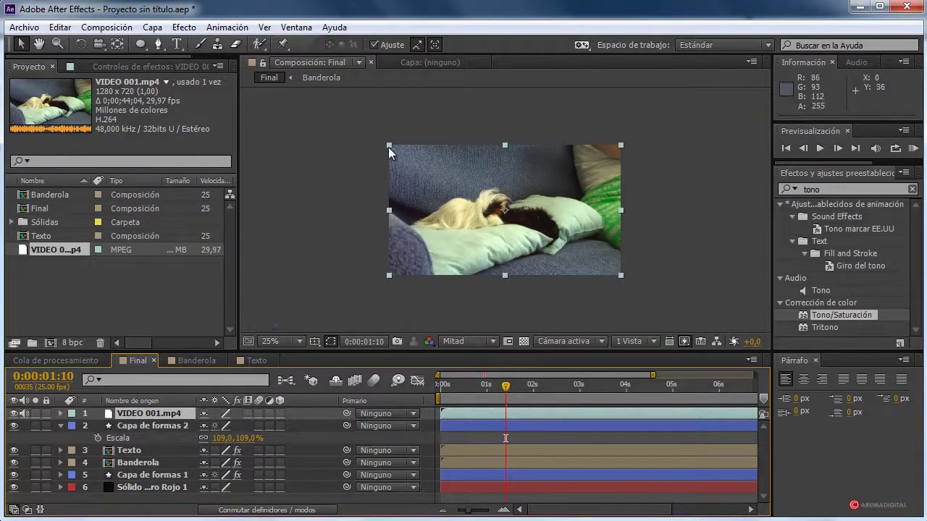
pyautogui.moveTo(390, 146); pyautogui.dragTo(435, 178)
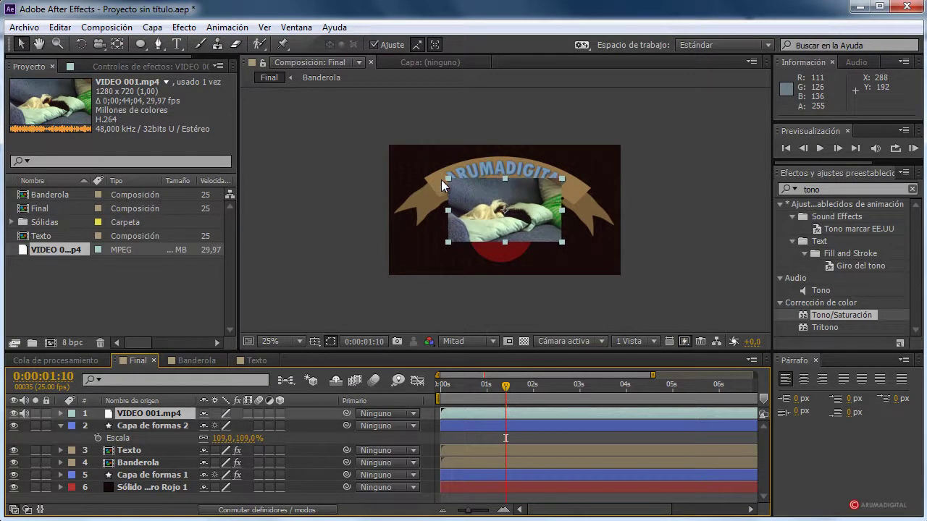
pyautogui.moveTo(528, 199); pyautogui.dragTo(533, 235)
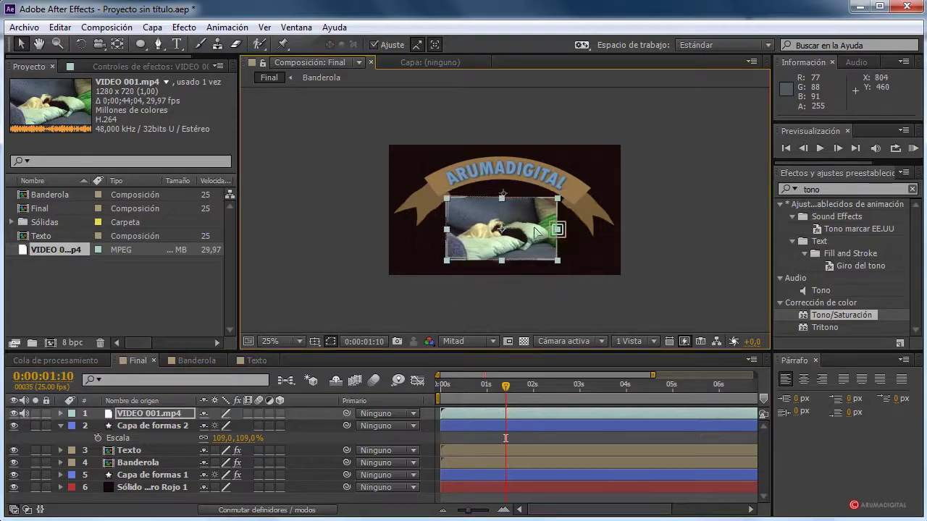
pyautogui.press('.')
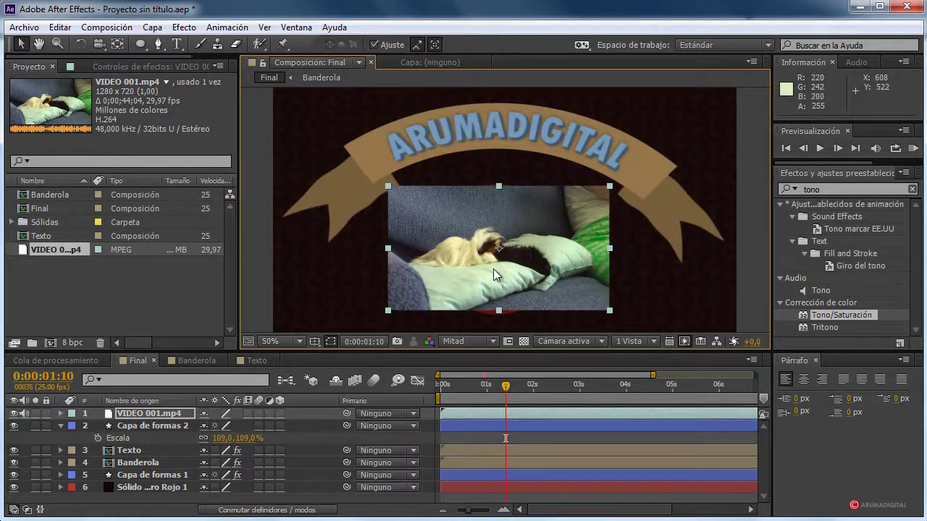
# Step: Draw a circular mask on the VIDEO 001.mp4 layer and centre it inside the red circle, leaving a thin red rim
pyautogui.click(152, 420)
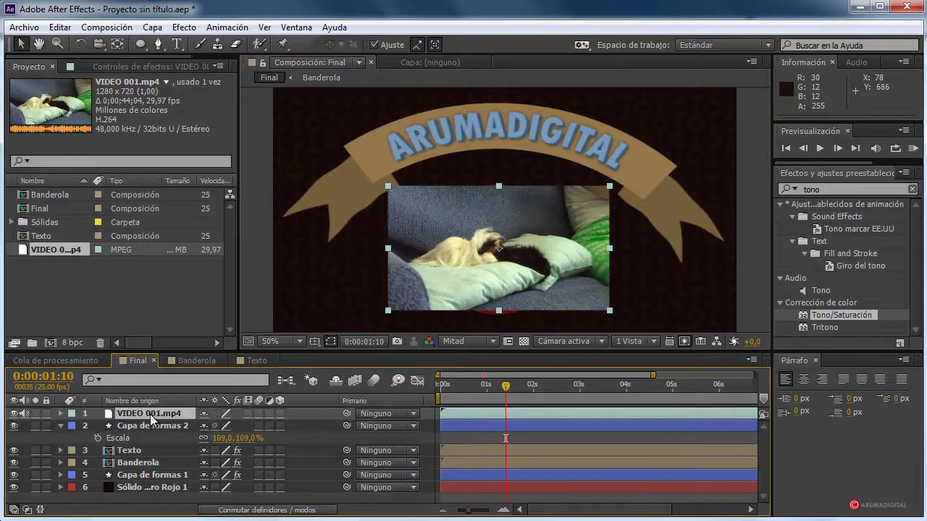
pyautogui.click(141, 48)
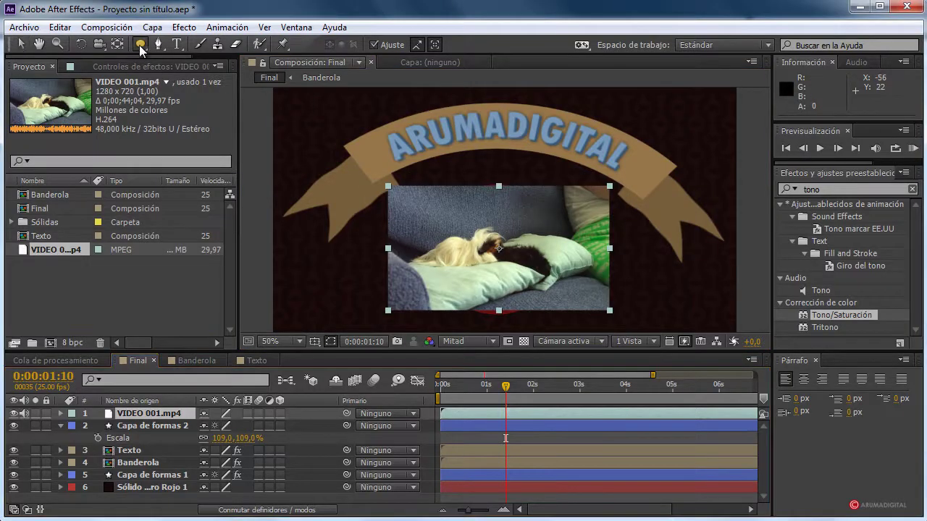
pyautogui.moveTo(455, 196); pyautogui.dragTo(575, 310)
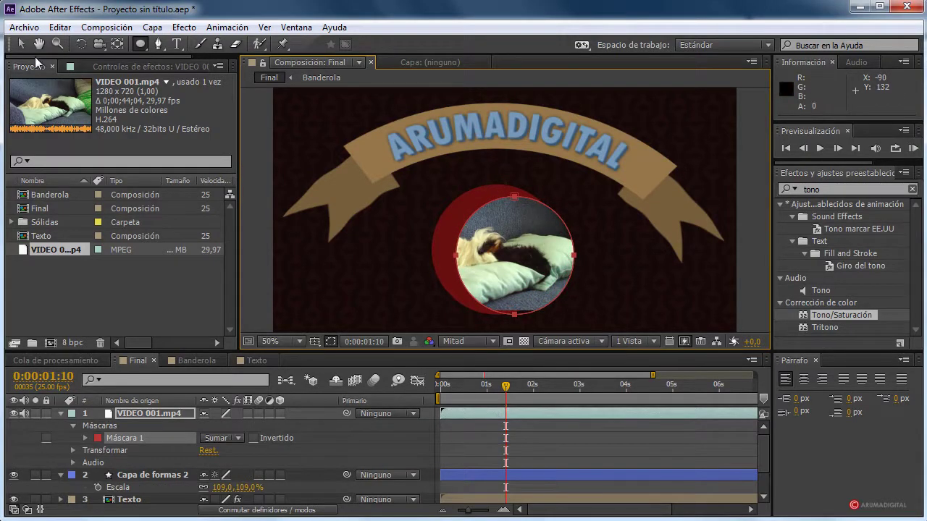
pyautogui.click(20, 44)
pyautogui.moveTo(459, 219); pyautogui.dragTo(454, 215)
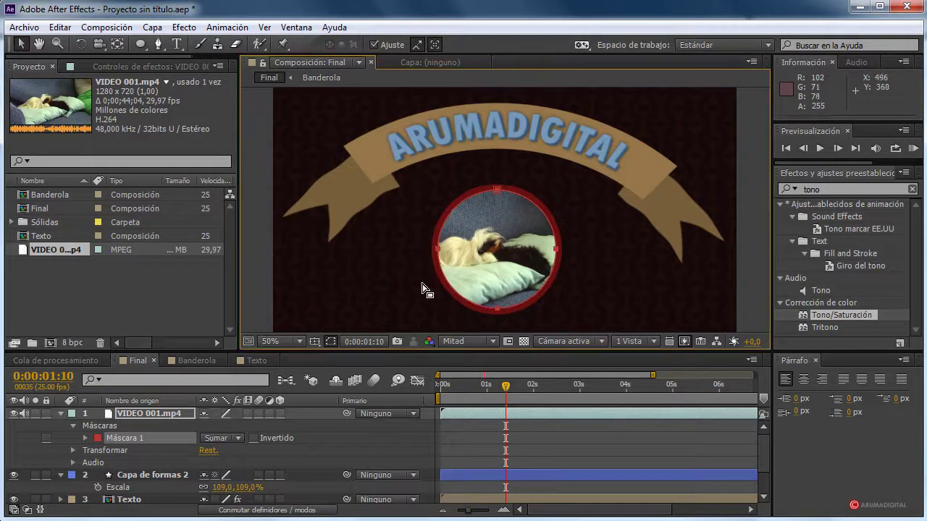
pyautogui.click(251, 274)
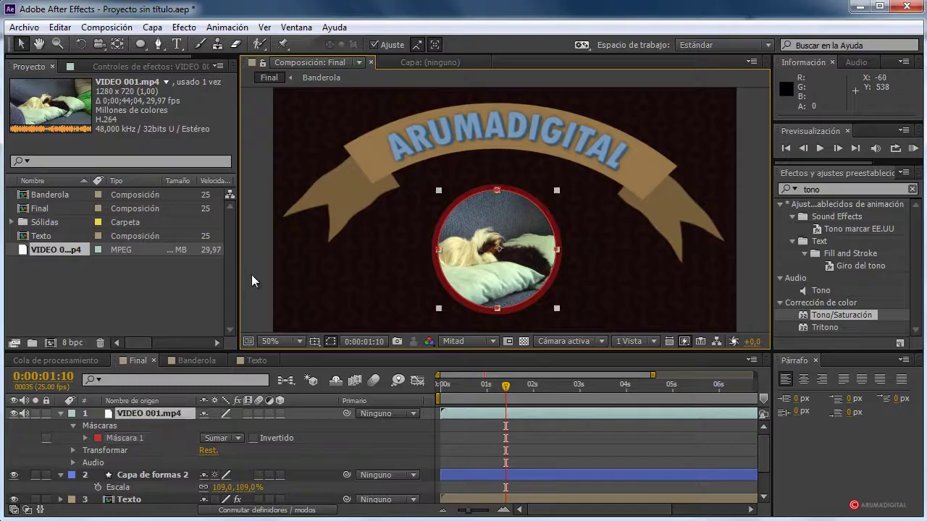
# Step: Move the current time to 0:00:00:00 and collapse the properties of VIDEO 001.mp4 and Capa de formas 2
pyautogui.moveTo(505, 391); pyautogui.dragTo(405, 390)
pyautogui.click(261, 226)
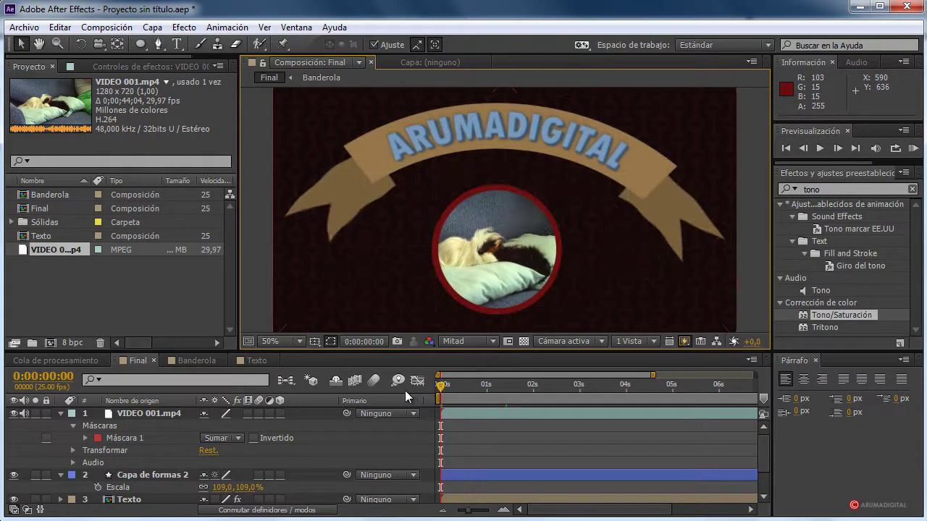
pyautogui.click(74, 426)
pyautogui.click(61, 414)
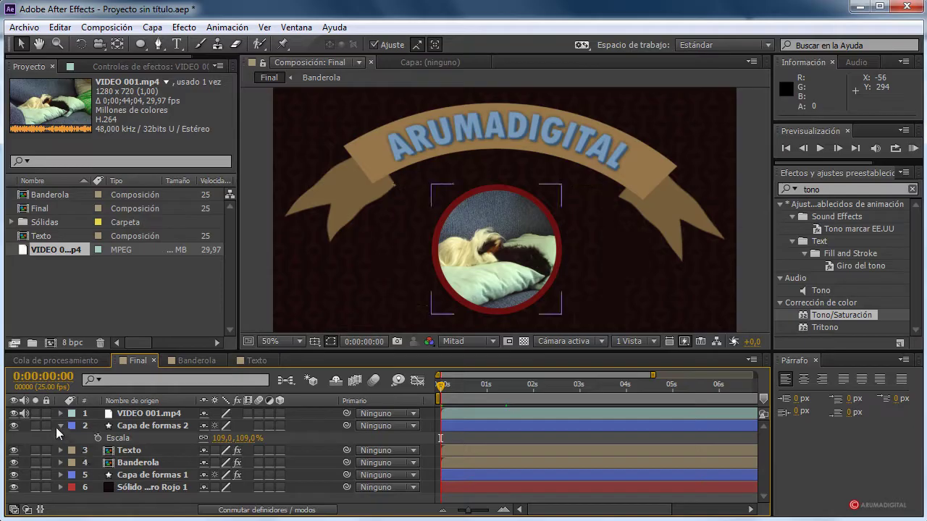
pyautogui.click(61, 426)
# Step: Slide the VIDEO 001.mp4 clip earlier so it starts before the composition, and move the current time to 0:00:01:03
pyautogui.click(522, 415)
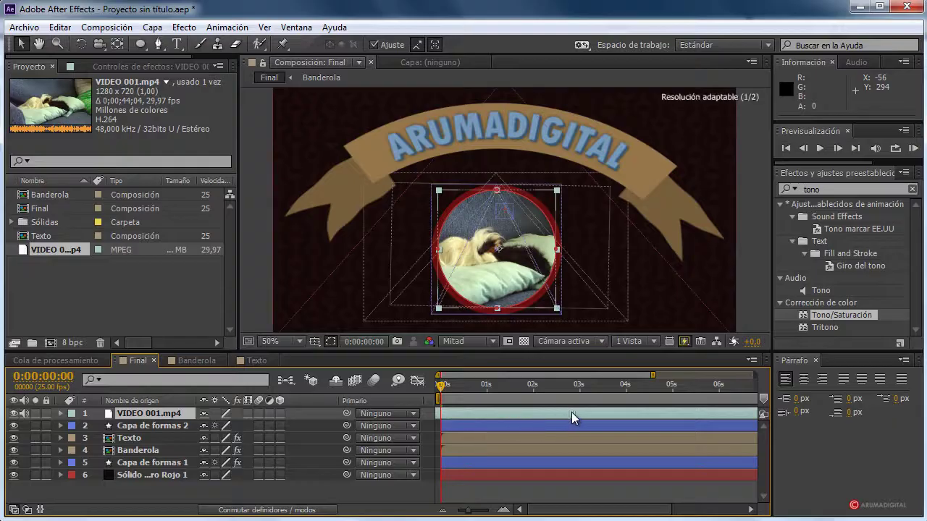
pyautogui.moveTo(440, 385); pyautogui.dragTo(494, 391)
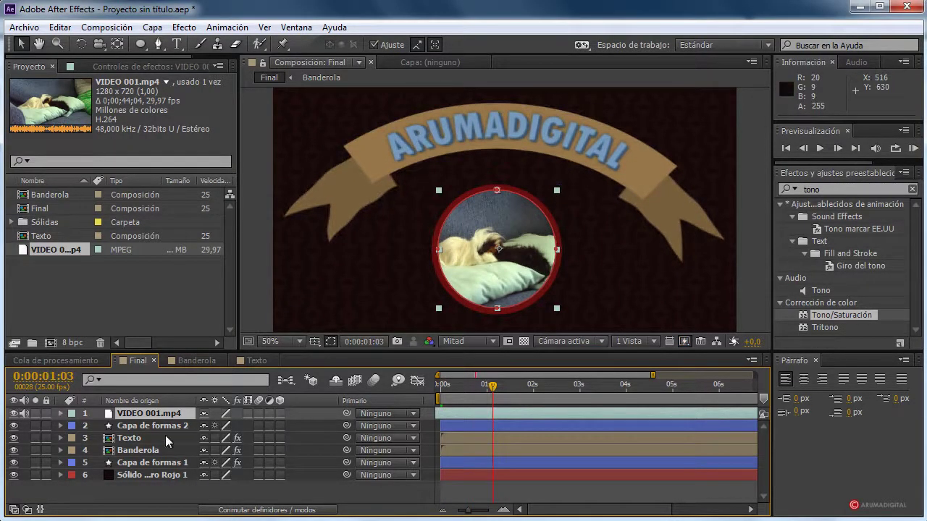
pyautogui.click(133, 499)
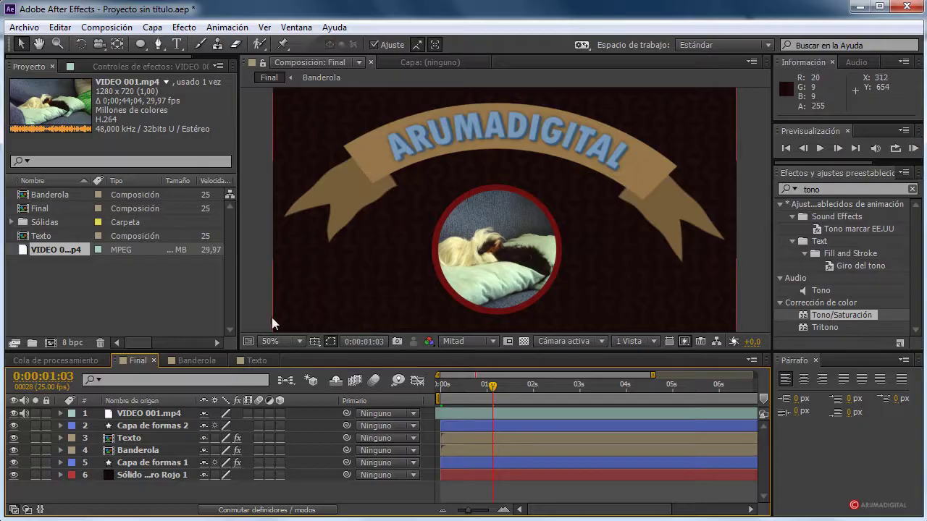
# Step: Add a Trazo layer style to Capa de formas 2 and set its Tamaño to 27
pyautogui.click(145, 427)
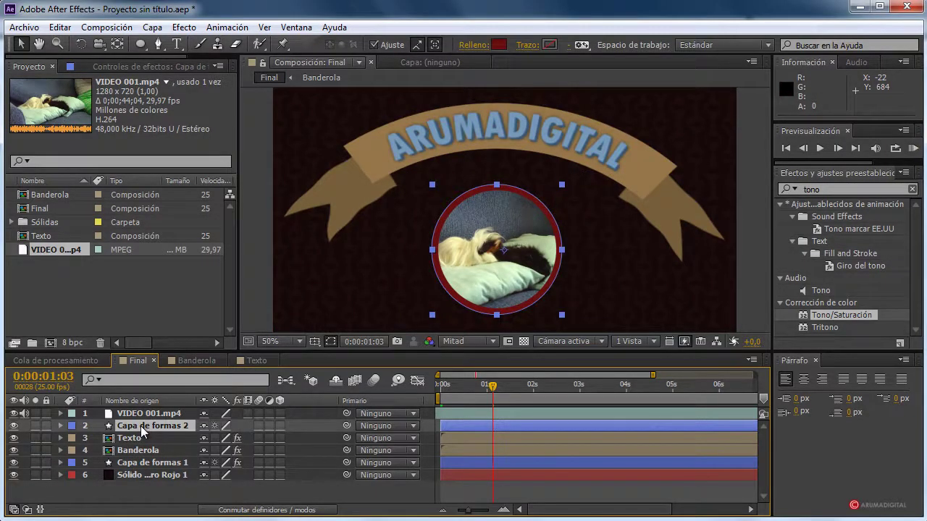
pyautogui.rightClick(140, 425)
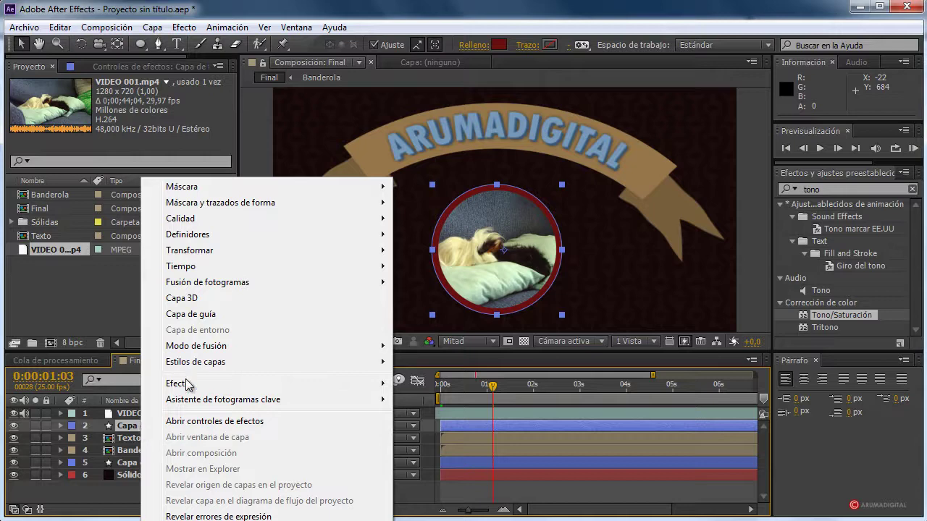
pyautogui.moveTo(217, 362)
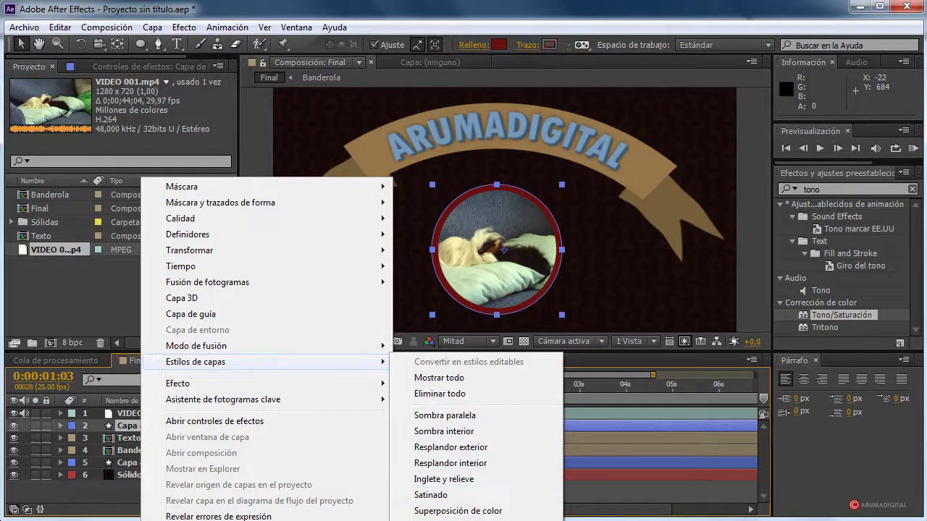
pyautogui.click(433, 512)
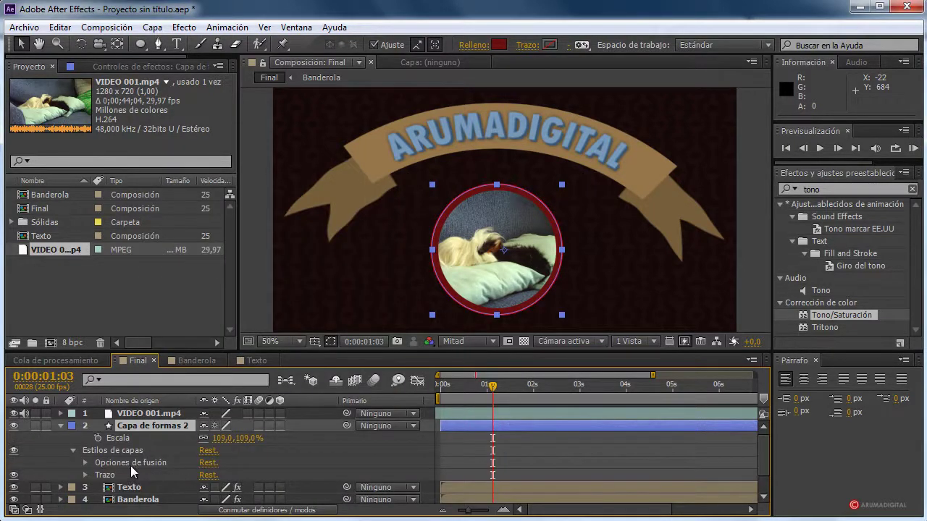
pyautogui.click(85, 475)
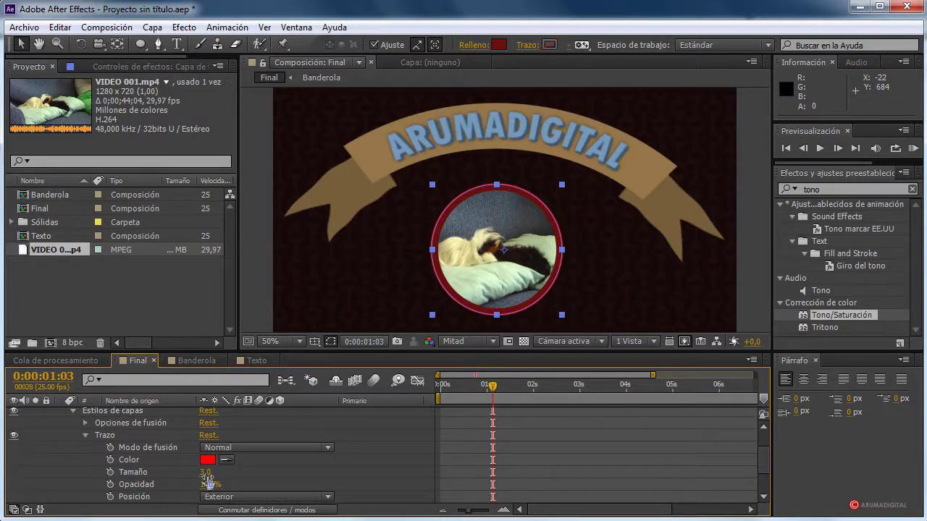
pyautogui.moveTo(207, 478)
pyautogui.mouseDown()
pyautogui.moveTo(386, 464)
pyautogui.moveTo(369, 464)
pyautogui.mouseUp()
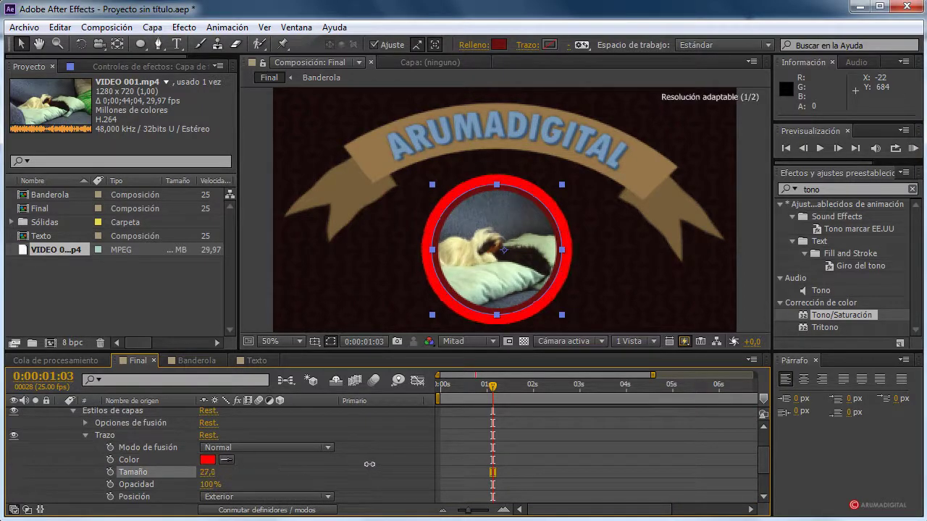
# Step: Change the Trazo color of Capa de formas 2 to a muted dark red and set its Tamaño to 24
pyautogui.click(207, 460)
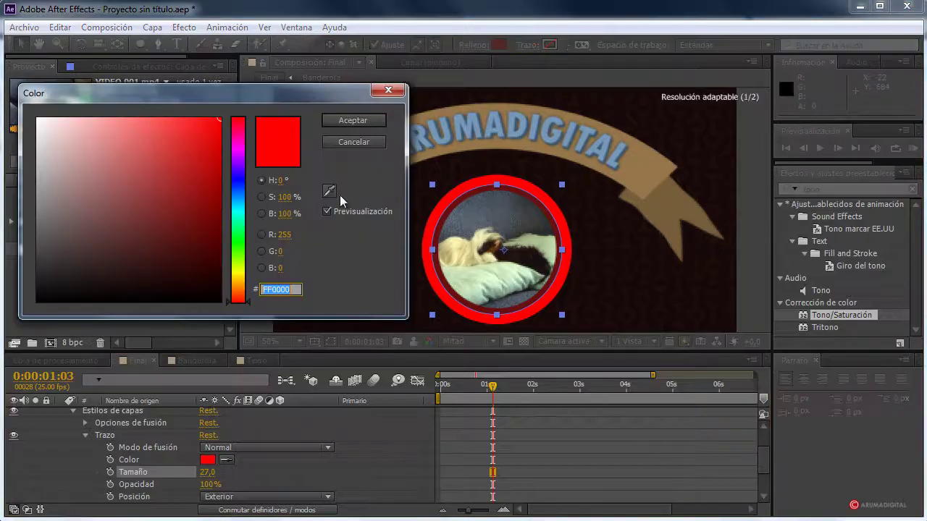
pyautogui.moveTo(194, 144)
pyautogui.mouseDown()
pyautogui.moveTo(167, 177)
pyautogui.moveTo(119, 174)
pyautogui.moveTo(149, 179)
pyautogui.moveTo(120, 155)
pyautogui.moveTo(143, 220)
pyautogui.moveTo(163, 217)
pyautogui.moveTo(174, 200)
pyautogui.moveTo(162, 200)
pyautogui.mouseUp()
pyautogui.click(353, 120)
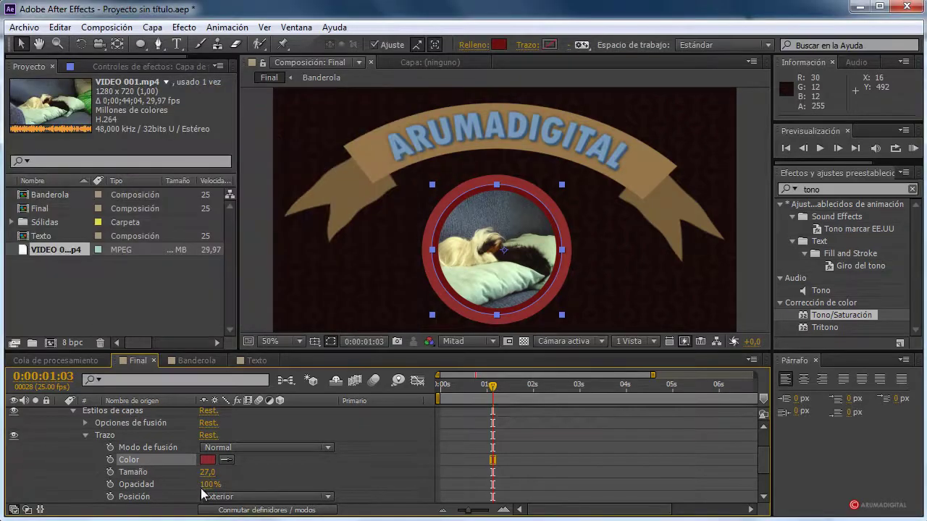
pyautogui.moveTo(207, 472); pyautogui.dragTo(187, 474)
pyautogui.click(251, 289)
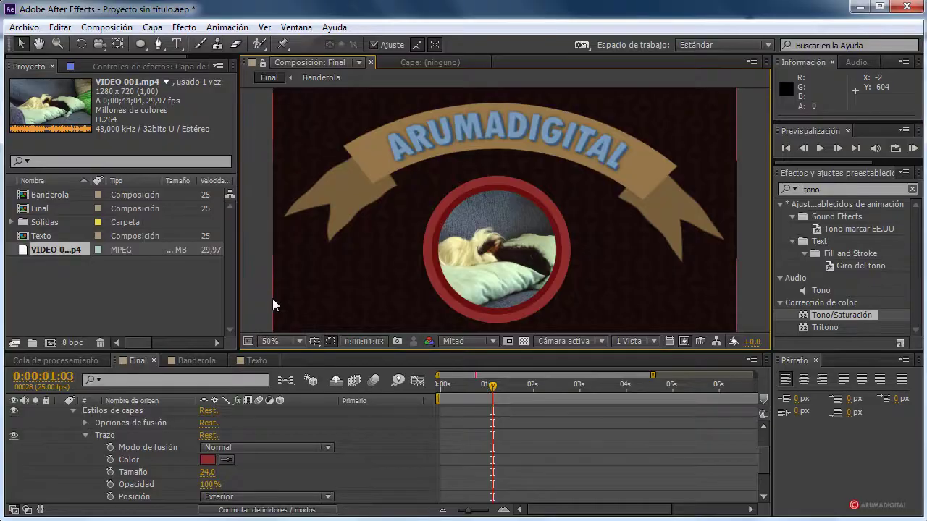
# Step: Collapse the Capa de formas 2 properties and parent the VIDEO 001.mp4 layer to Capa de formas 2
pyautogui.scroll(-1, 272, 298)
pyautogui.scroll(1, 272, 298)
pyautogui.click(163, 412)
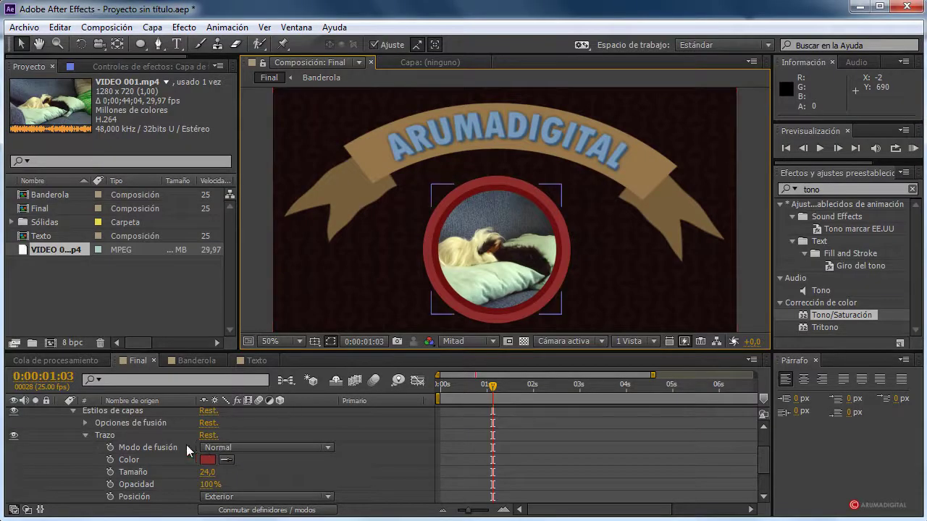
pyautogui.scroll(1, 132, 418)
pyautogui.click(59, 430)
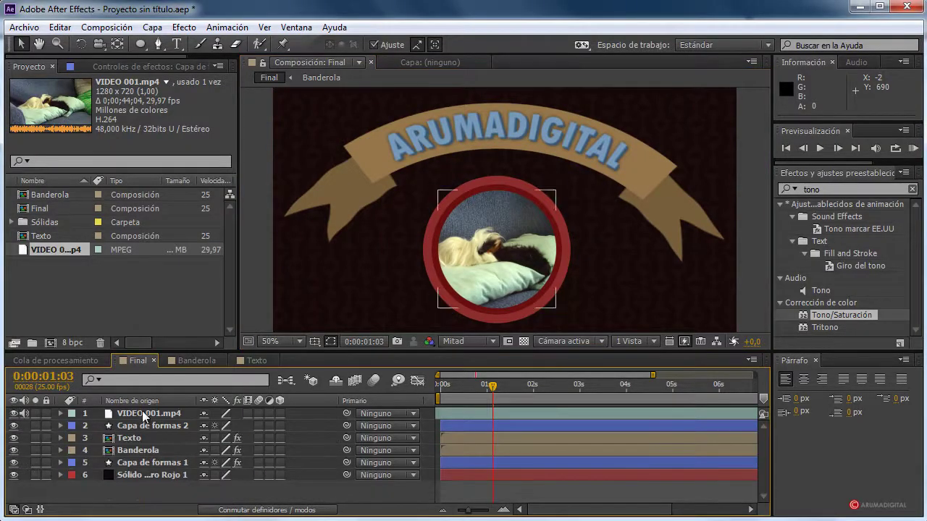
pyautogui.click(288, 418)
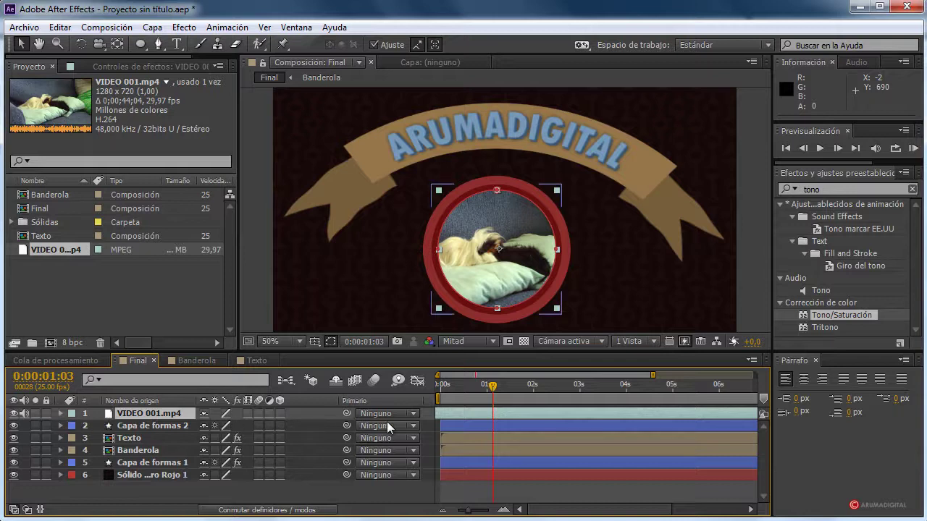
pyautogui.click(414, 414)
pyautogui.click(409, 467)
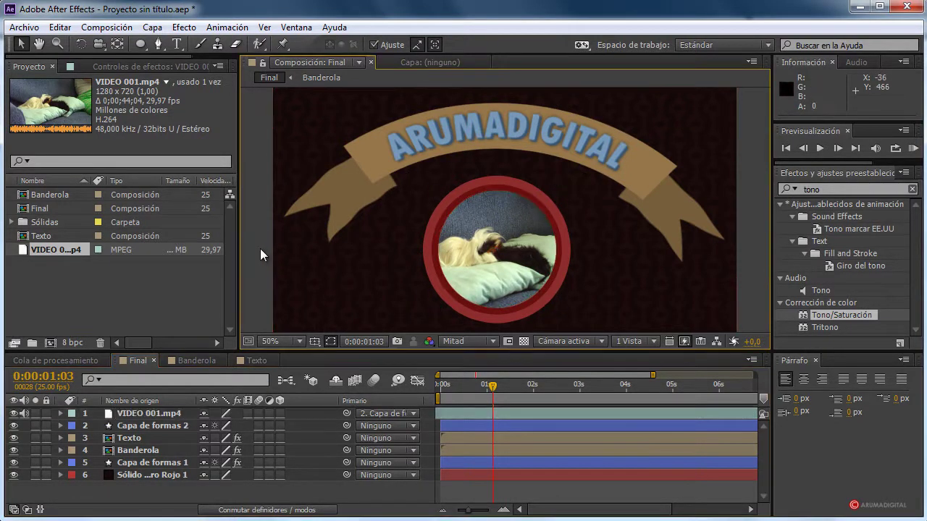
pyautogui.press(',')
pyautogui.press('.')
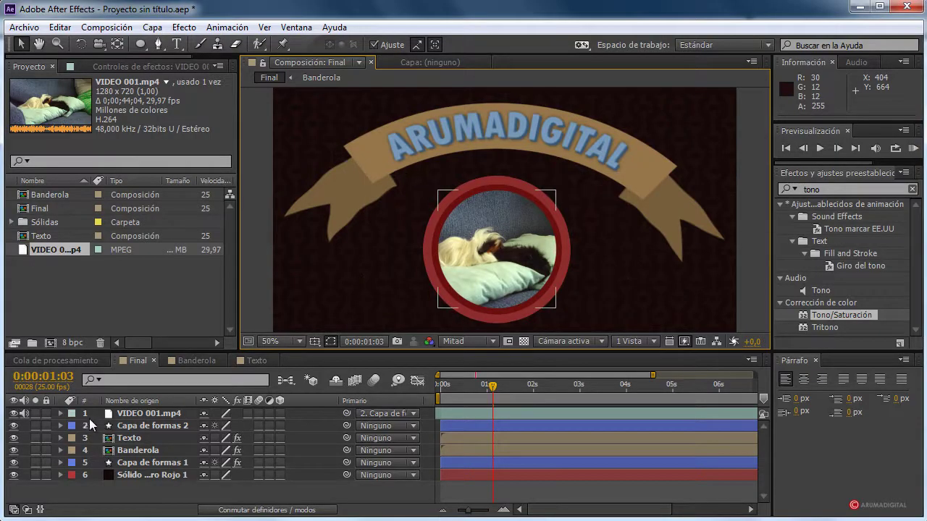
# Step: Move the anchor point of the Banderola layer to the middle of the curved banner with the Pan Behind tool
pyautogui.click(152, 450)
pyautogui.click(152, 450)
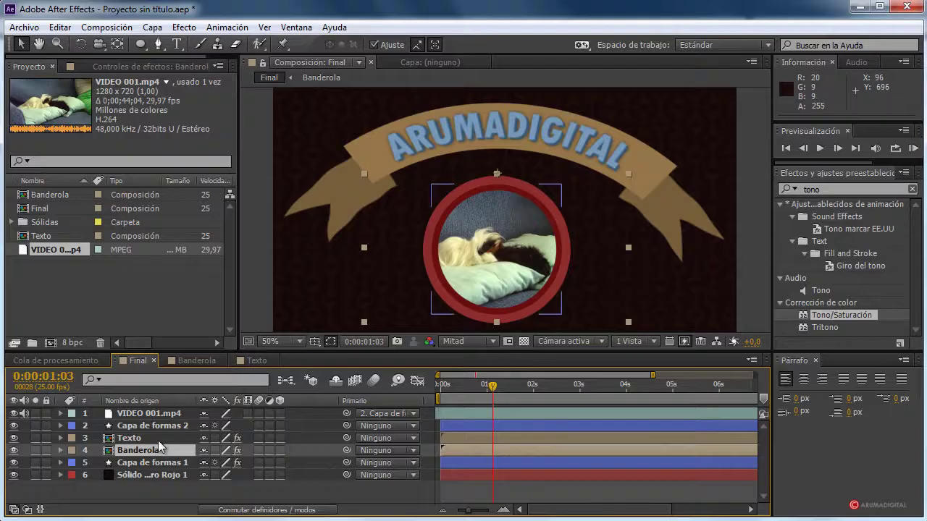
pyautogui.click(118, 44)
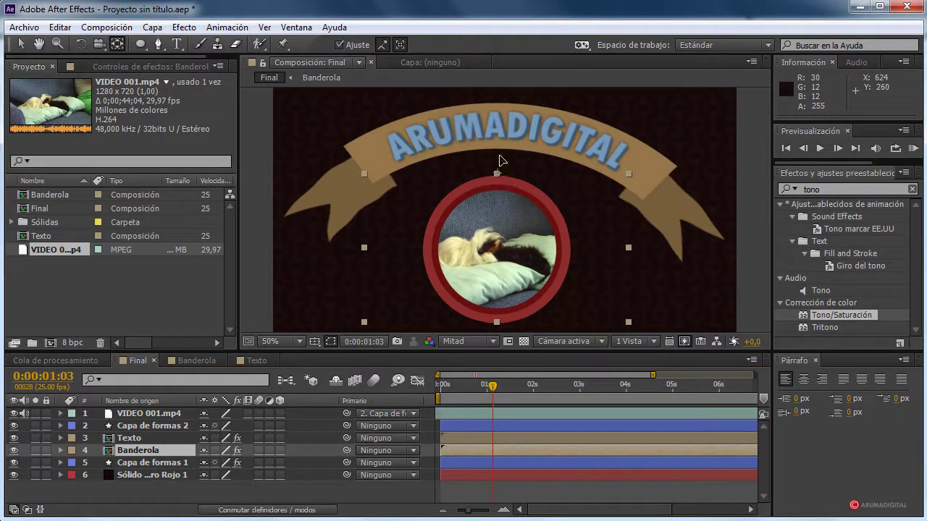
pyautogui.moveTo(500, 155)
pyautogui.mouseDown()
pyautogui.moveTo(504, 168)
pyautogui.moveTo(509, 149)
pyautogui.mouseUp()
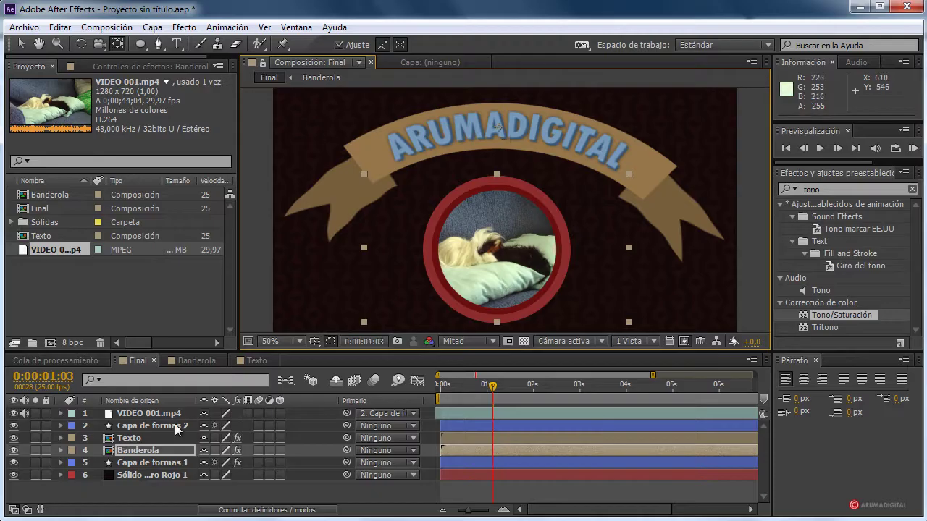
# Step: Move the Texto layer's anchor point to the middle of the lettering and Capa de formas 2's to the circle's centre
pyautogui.click(124, 439)
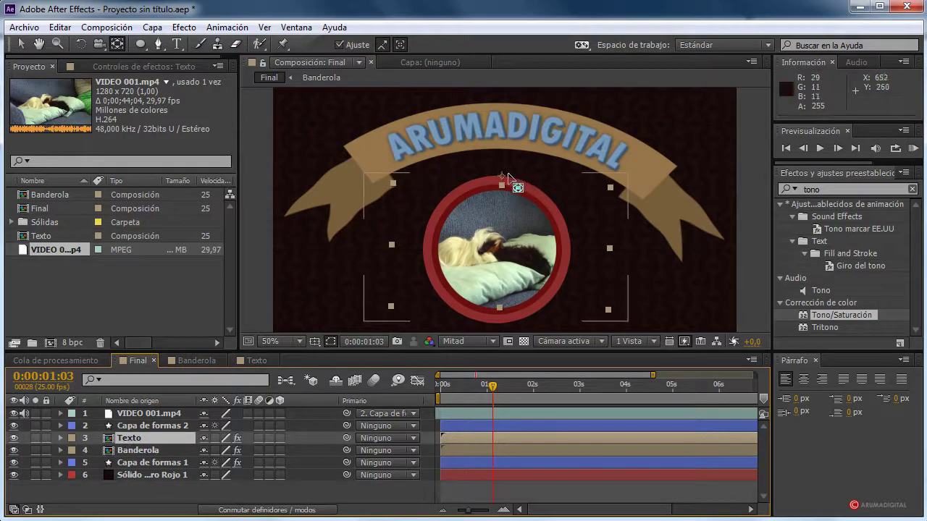
pyautogui.moveTo(516, 156); pyautogui.dragTo(510, 139)
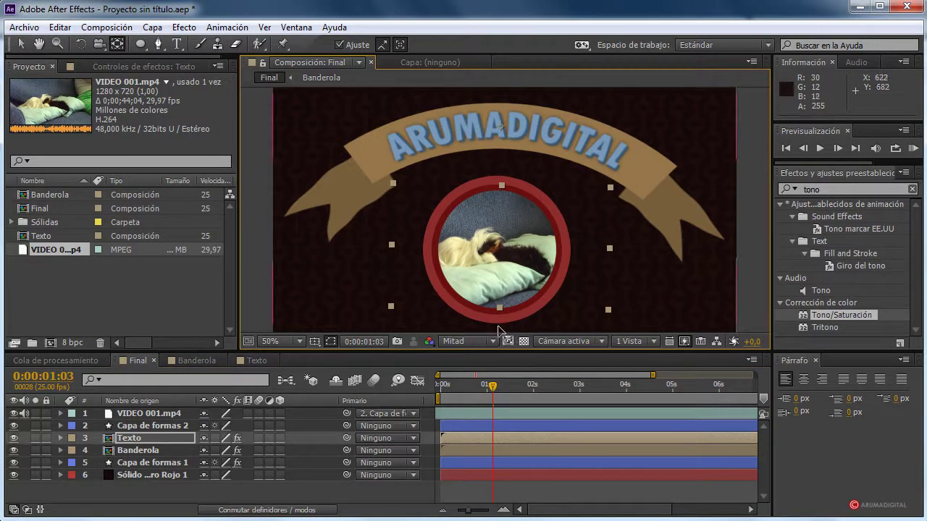
pyautogui.click(141, 425)
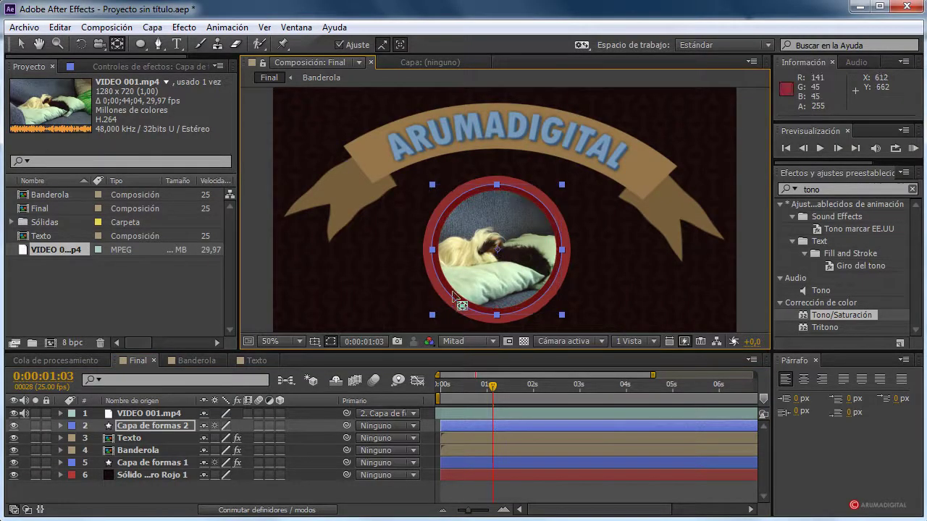
pyautogui.click(152, 415)
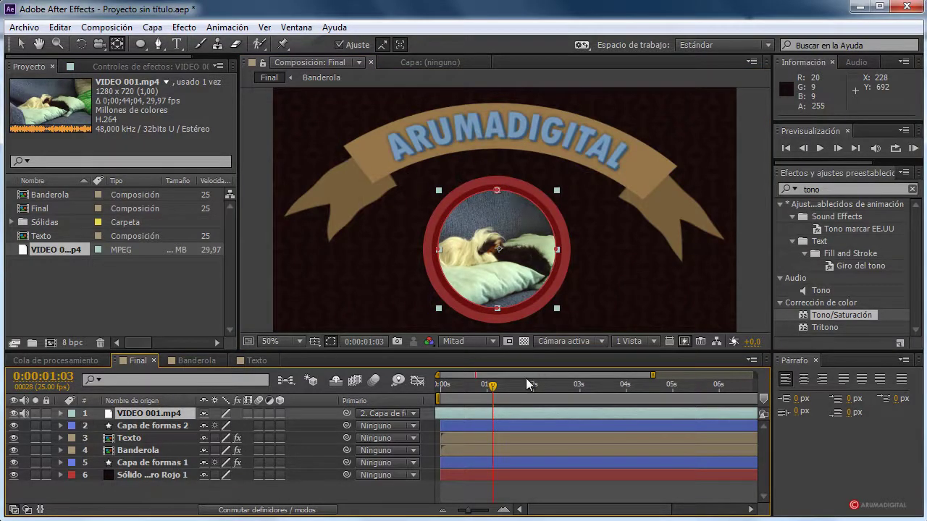
# Step: Start animating the Banderola layer's Escala with a keyframe of 0% at 0:00:01:00
pyautogui.click(142, 453)
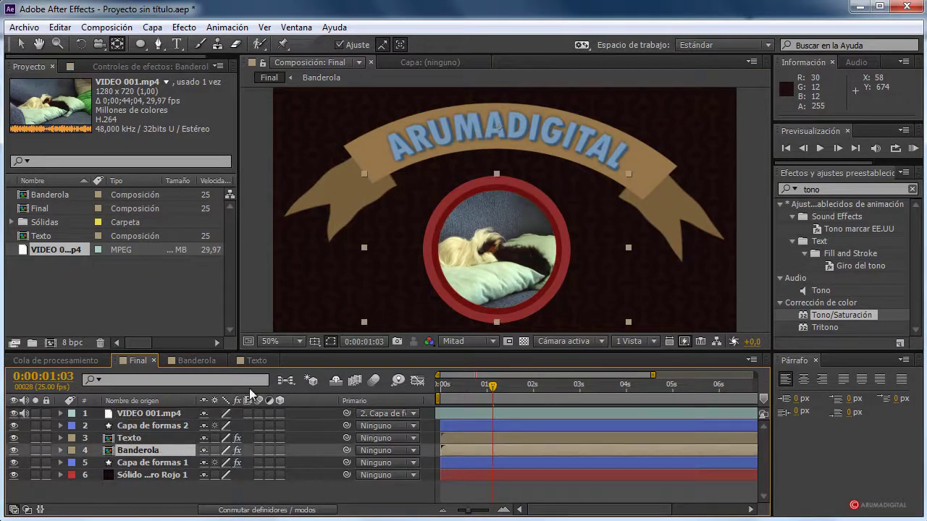
pyautogui.moveTo(494, 390)
pyautogui.mouseDown()
pyautogui.moveTo(471, 391)
pyautogui.moveTo(487, 392)
pyautogui.mouseUp()
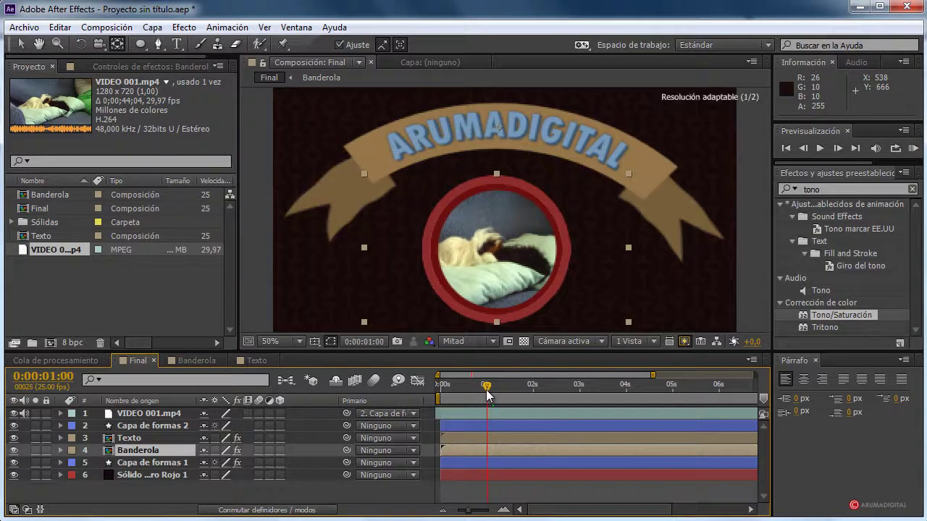
pyautogui.click(61, 450)
pyautogui.scroll(-5, 175, 457)
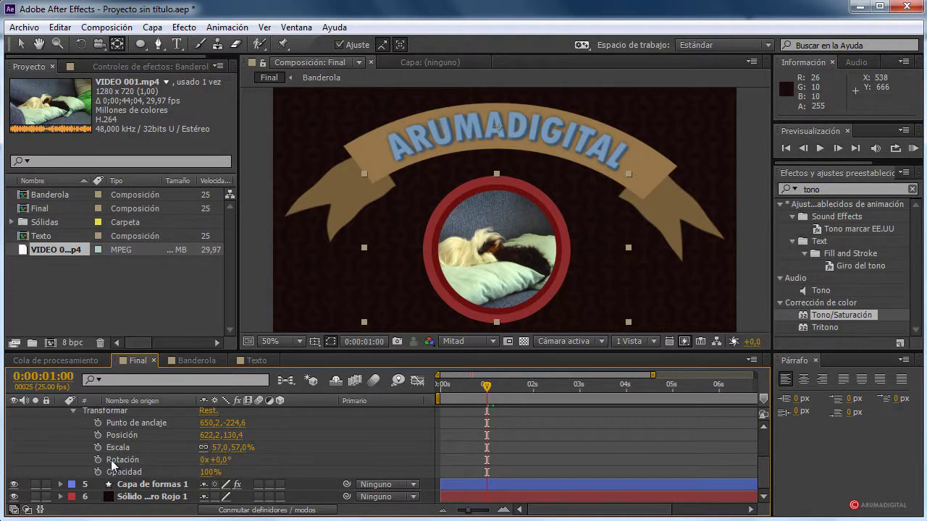
pyautogui.click(98, 447)
pyautogui.click(220, 448)
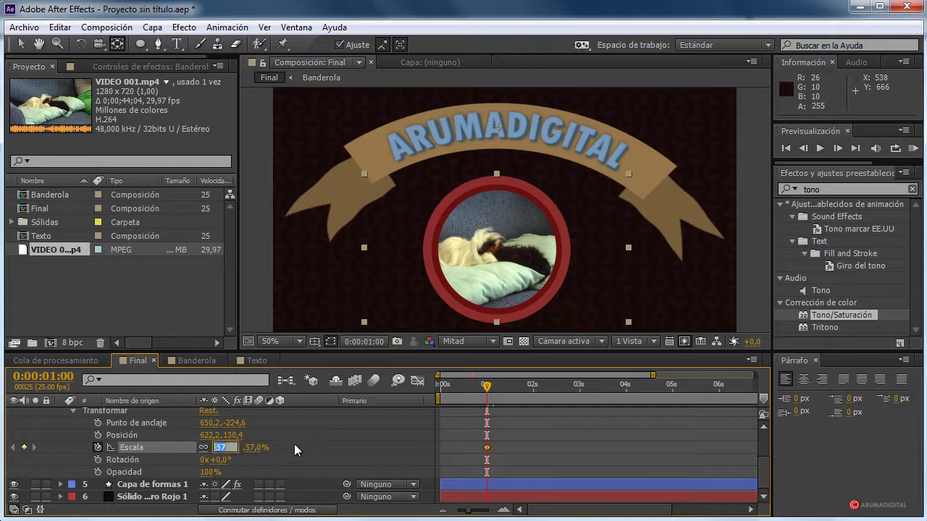
pyautogui.write('0')
pyautogui.press('Return')
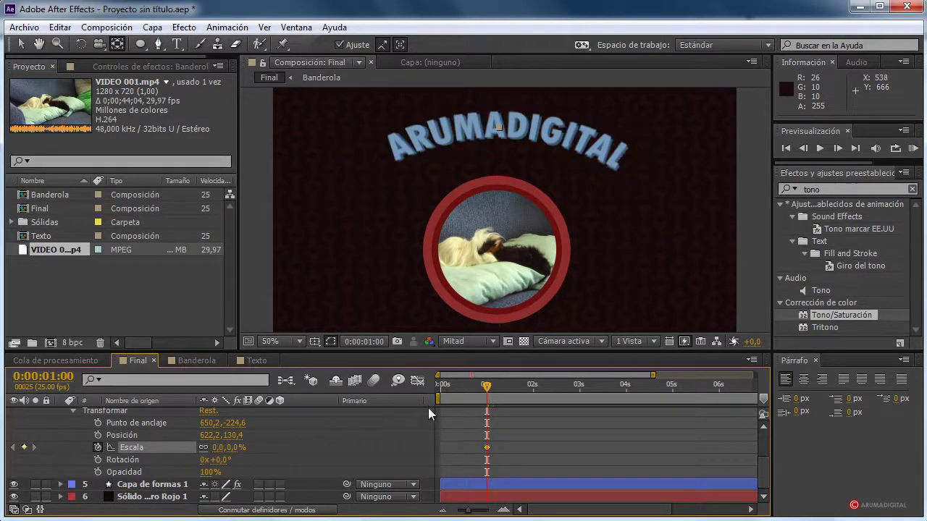
# Step: Add a Banderola Escala keyframe of 90% at 0:00:01:12
pyautogui.moveTo(487, 388); pyautogui.dragTo(510, 389)
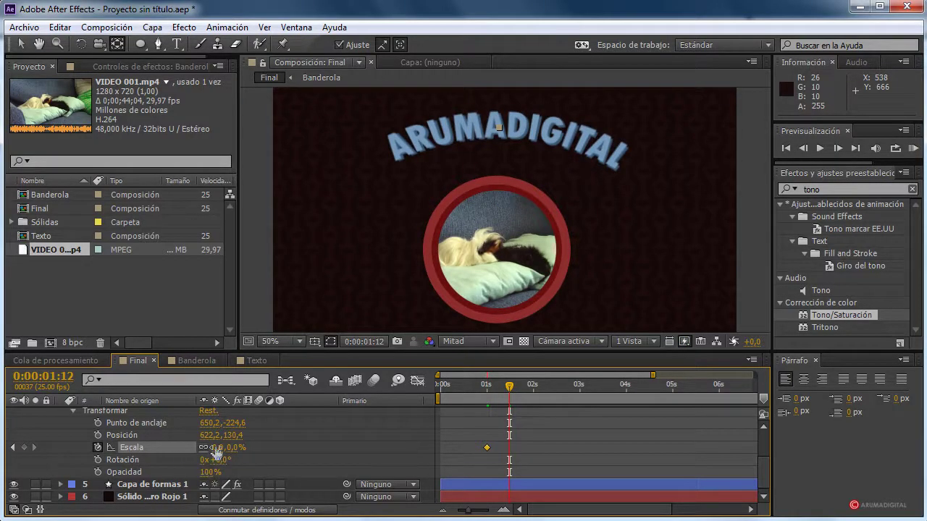
pyautogui.write('100')
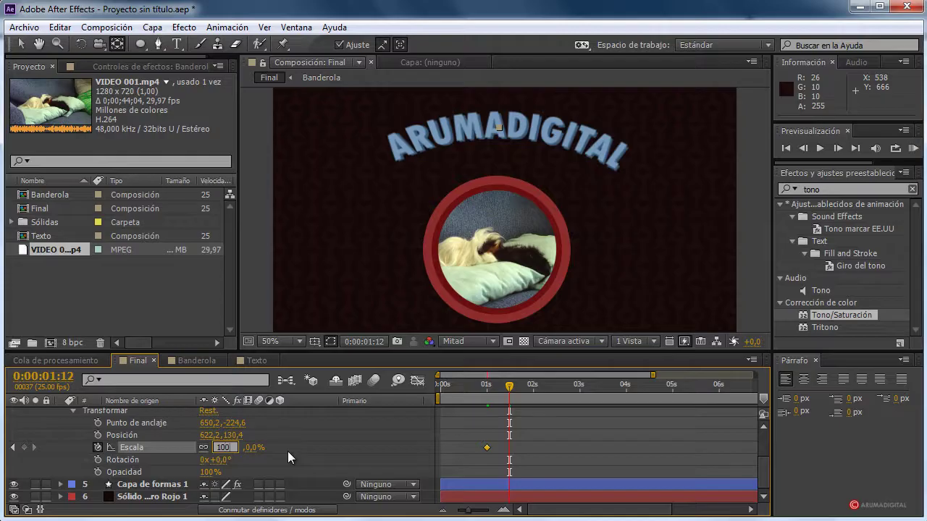
pyautogui.press('BackSpace')
pyautogui.press('BackSpace')
pyautogui.press('BackSpace')
pyautogui.write('90')
pyautogui.press('Return')
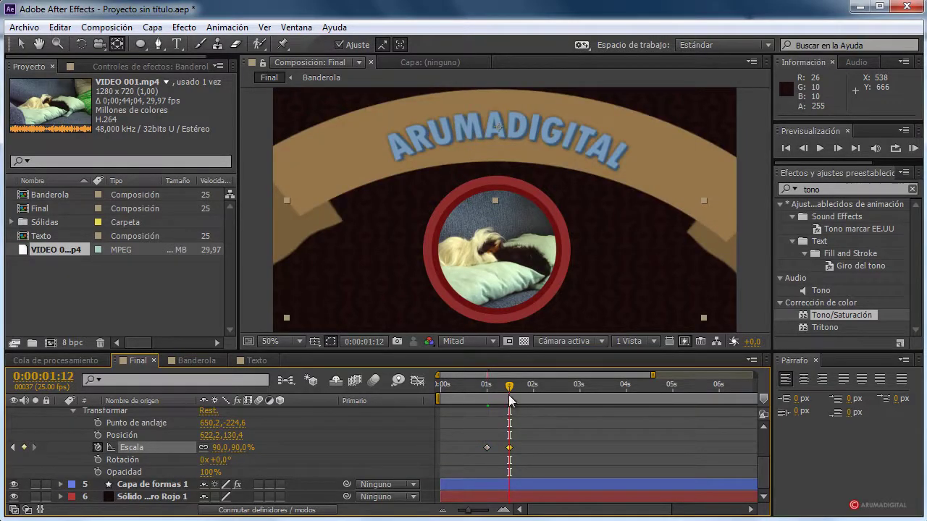
# Step: Add Banderola Escala keyframes of 80% at 0:00:01:15 and 100% at 0:00:01:18
pyautogui.moveTo(510, 393); pyautogui.dragTo(513, 395)
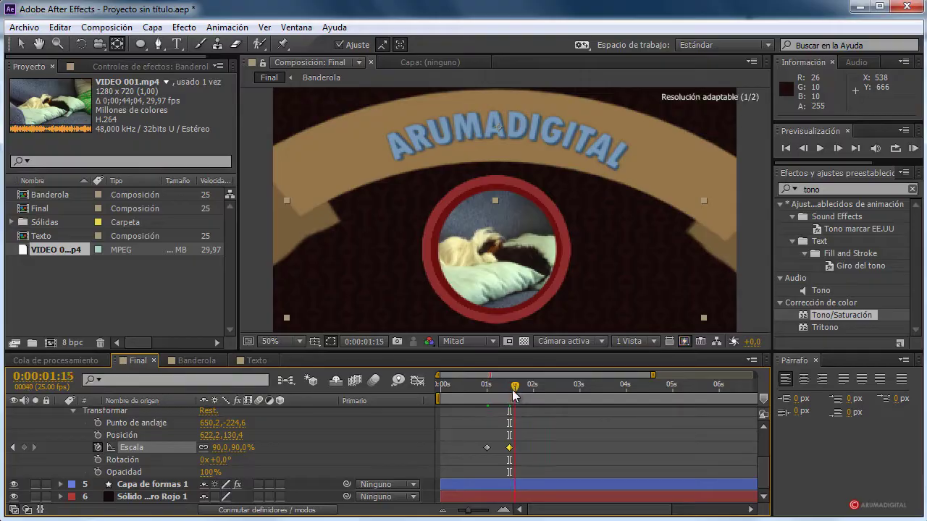
pyautogui.write('80')
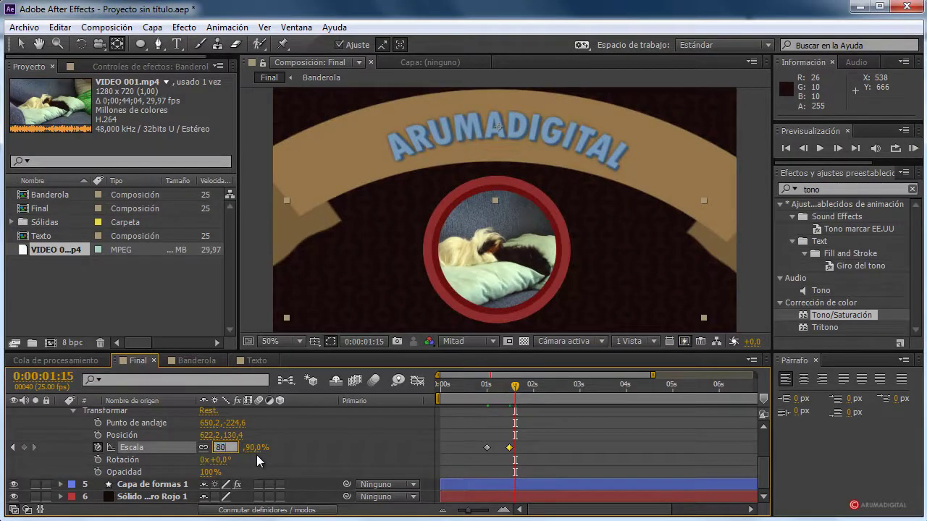
pyautogui.press('Return')
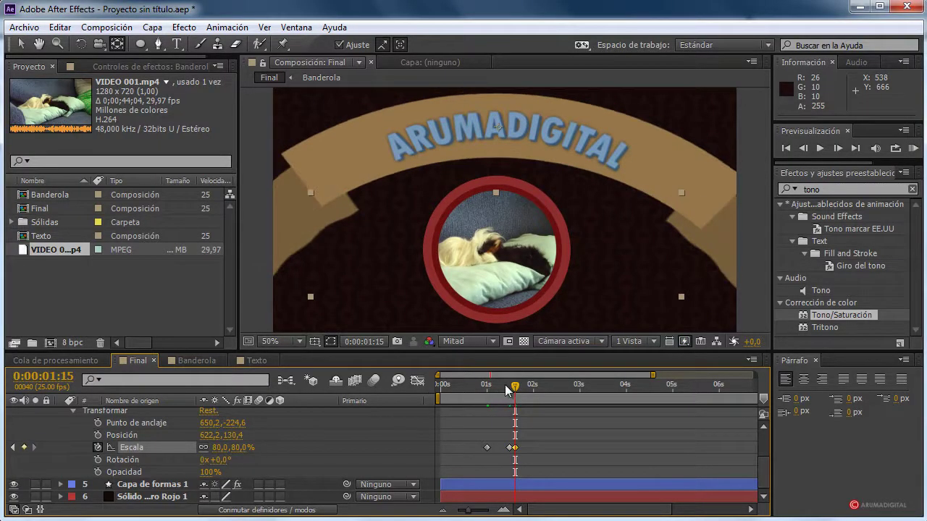
pyautogui.moveTo(511, 388); pyautogui.dragTo(520, 388)
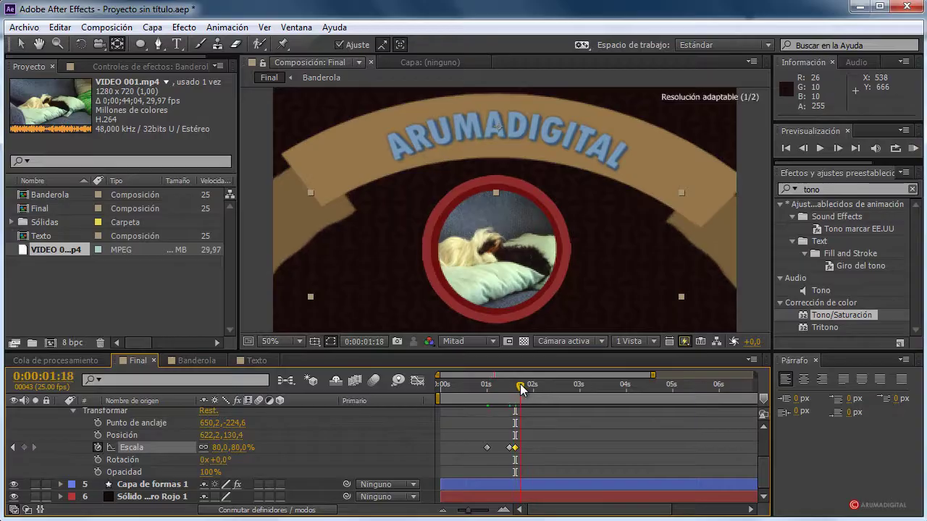
pyautogui.click(220, 448)
pyautogui.write('100')
pyautogui.press('Return')
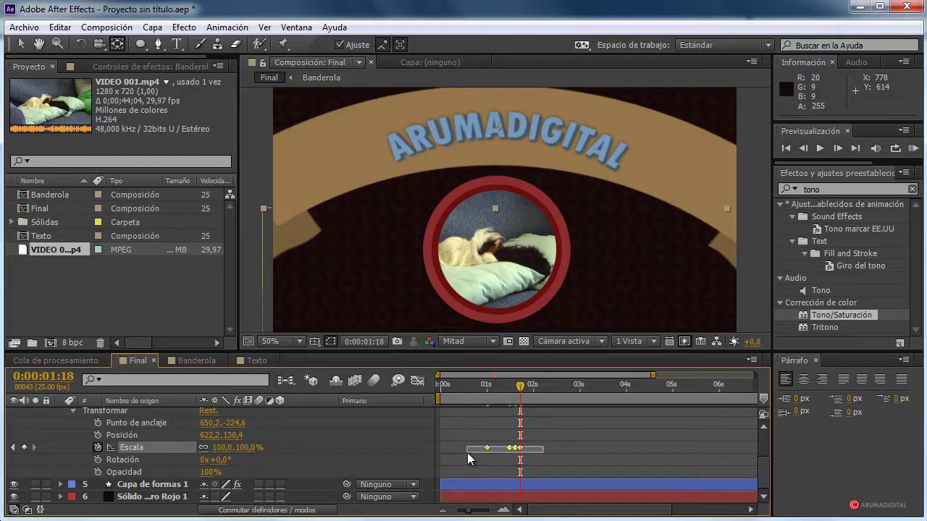
# Step: Select all four Banderola Escala keyframes and lower the scale at the 0:00:01:12 keyframe to 55%
pyautogui.moveTo(543, 446); pyautogui.dragTo(467, 452)
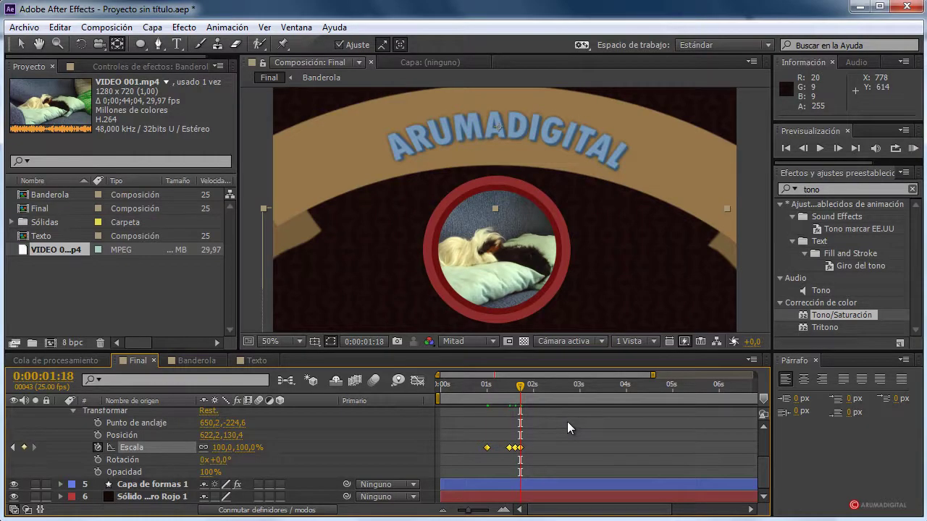
pyautogui.scroll(-2, 556, 271)
pyautogui.scroll(2, 556, 271)
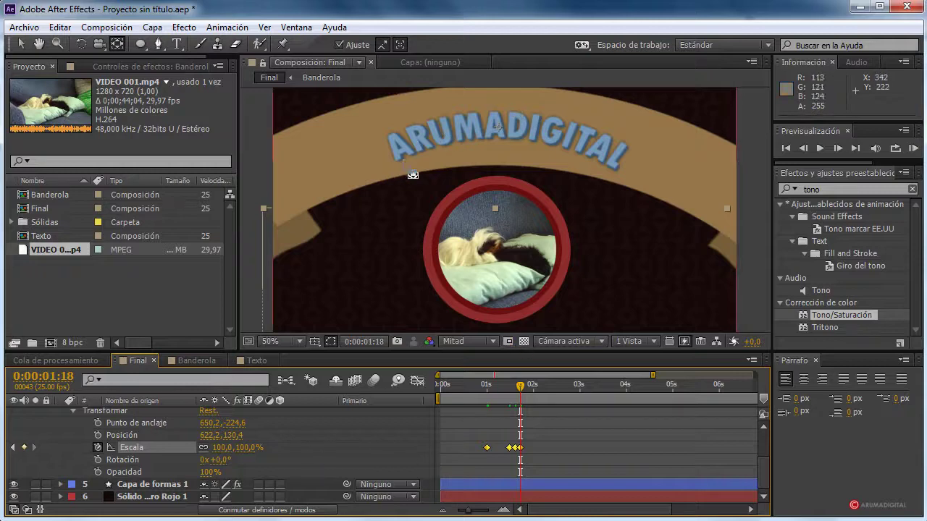
pyautogui.moveTo(521, 388)
pyautogui.mouseDown()
pyautogui.moveTo(476, 393)
pyautogui.moveTo(510, 391)
pyautogui.mouseUp()
pyautogui.click(32, 447)
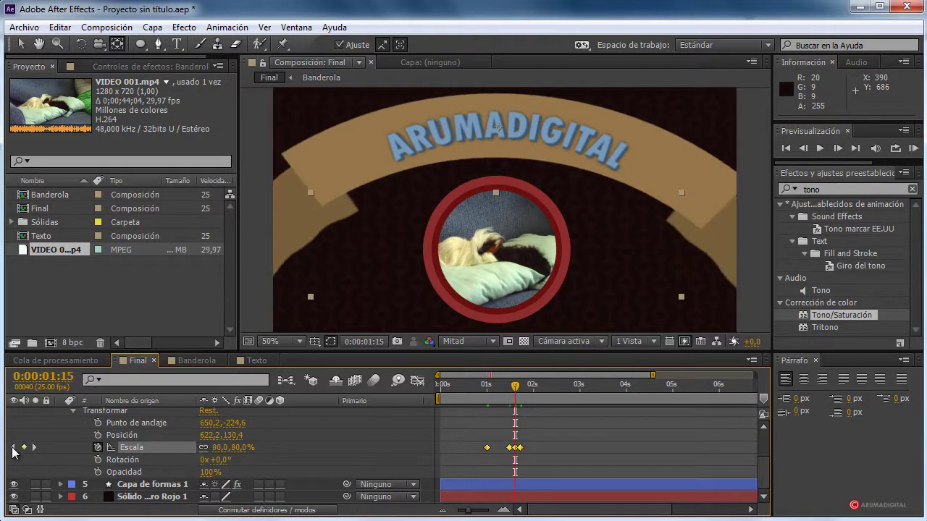
pyautogui.click(12, 448)
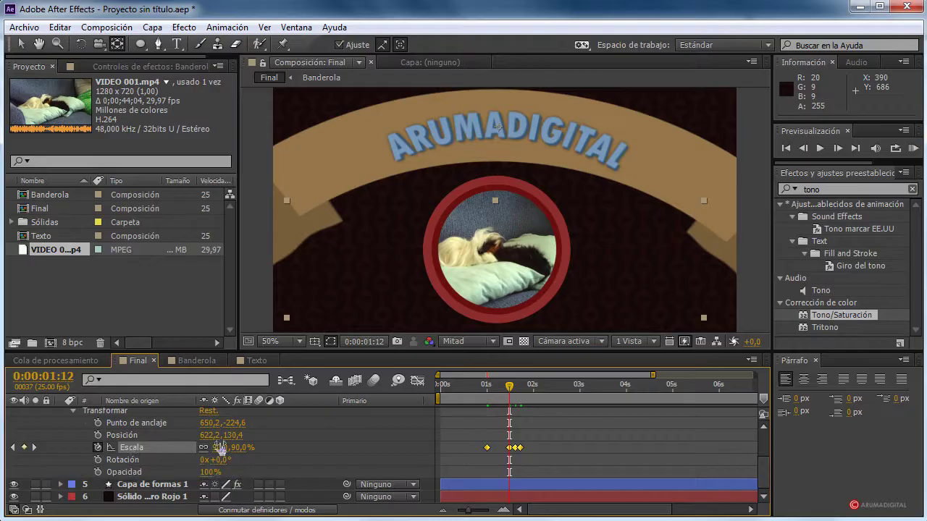
pyautogui.moveTo(221, 451); pyautogui.dragTo(191, 447)
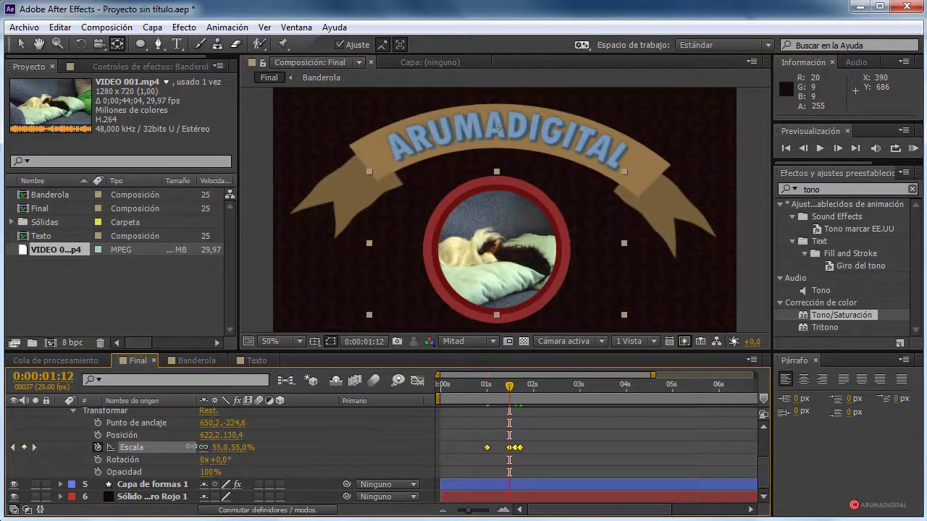
# Step: Set Banderola's Escala to about 47% at the 0:00:01:15 keyframe and reduce it at the 0:00:01:18 keyframe
pyautogui.click(34, 447)
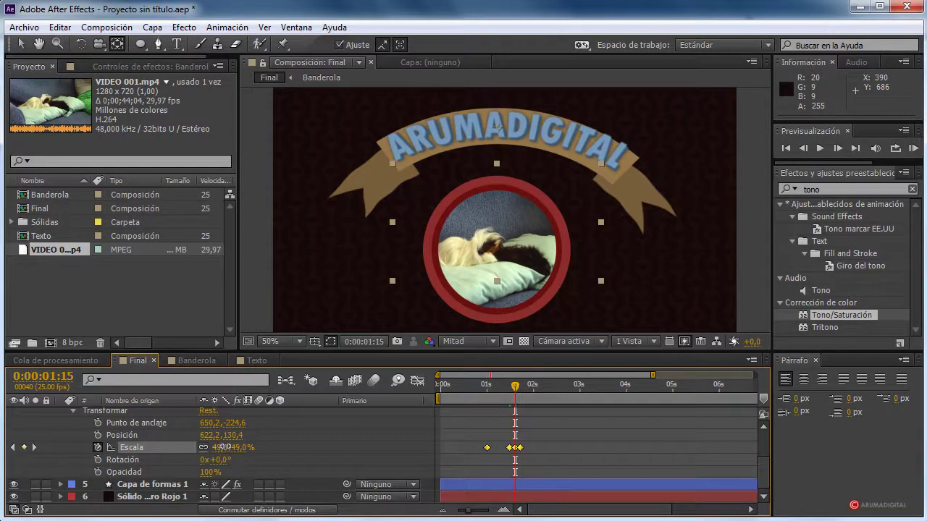
pyautogui.moveTo(223, 451); pyautogui.dragTo(224, 447)
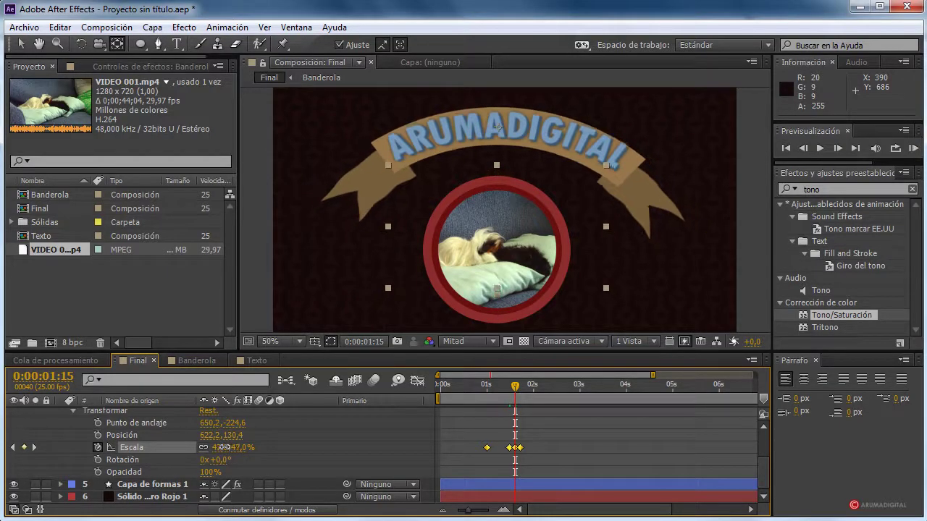
pyautogui.click(36, 446)
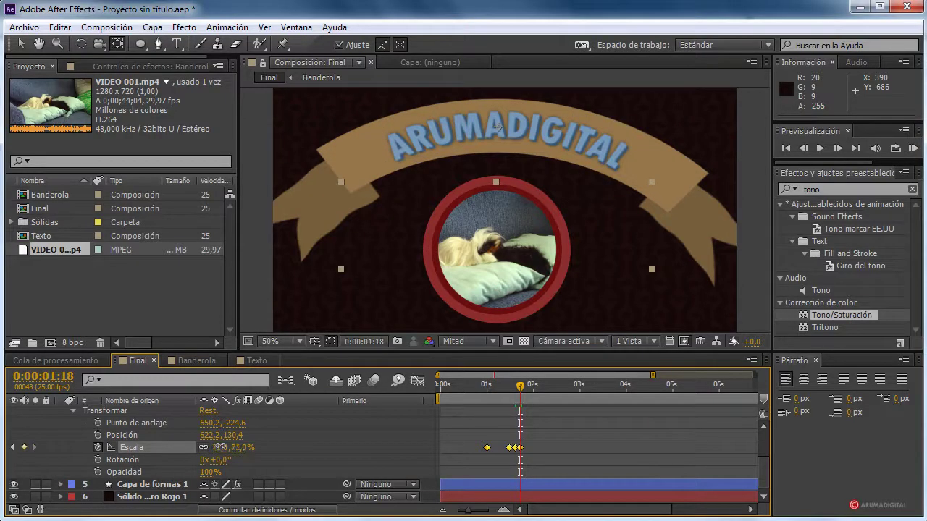
pyautogui.moveTo(219, 447); pyautogui.dragTo(206, 447)
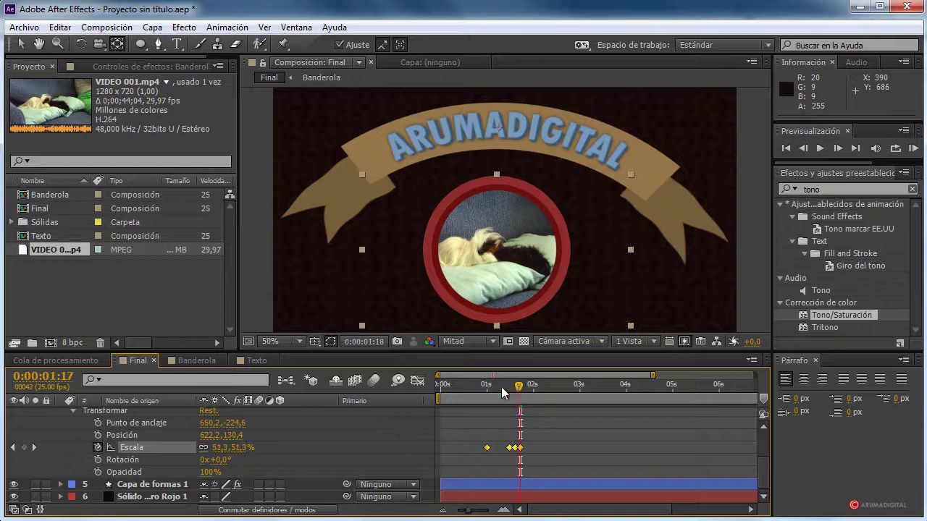
# Step: Return to 0:00:01:00 and set the Banderola layer's Escala back to 0% with the keyframes still selected
pyautogui.moveTo(501, 387); pyautogui.dragTo(484, 399)
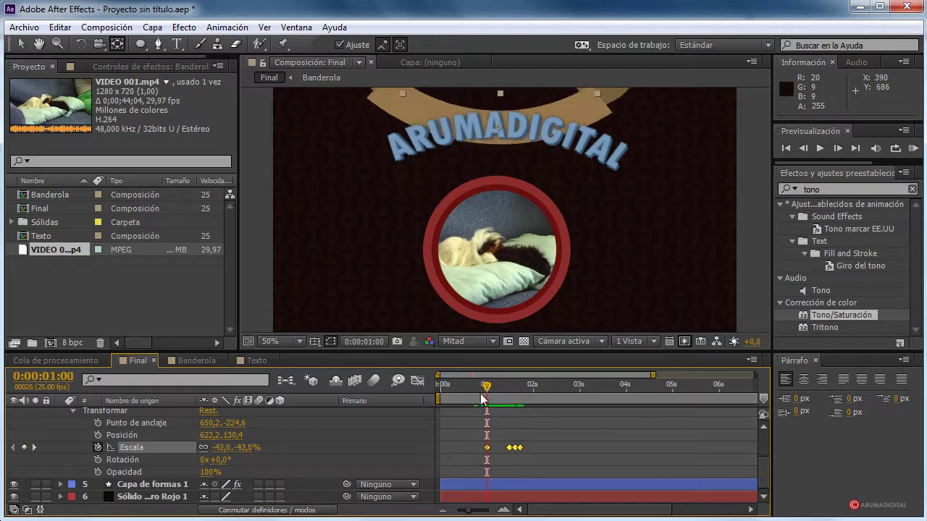
pyautogui.click(221, 448)
pyautogui.write('0')
pyautogui.press('Return')
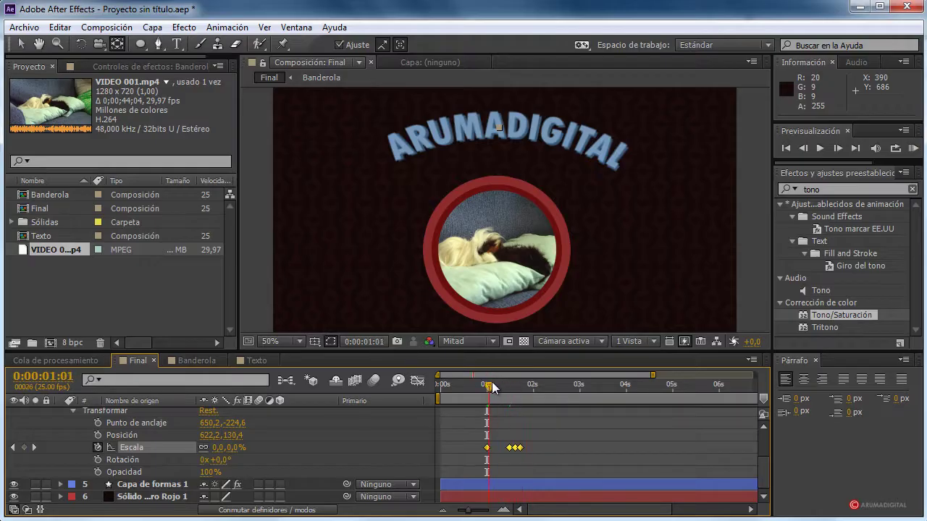
pyautogui.moveTo(492, 389); pyautogui.dragTo(486, 387)
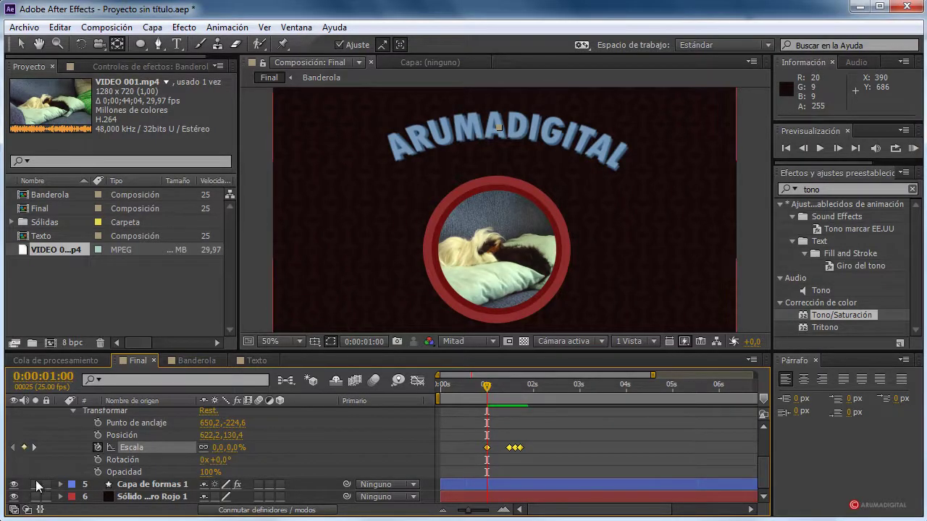
# Step: Set Banderola's Escala to 51% at the 0:00:01:12 keyframe and about 48% at the 0:00:01:15 keyframe
pyautogui.click(32, 447)
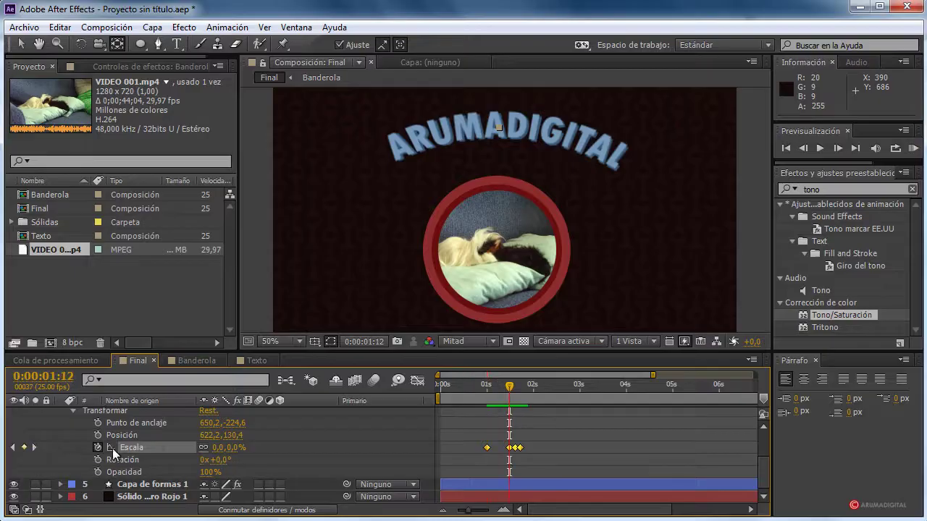
pyautogui.moveTo(218, 447); pyautogui.dragTo(253, 446)
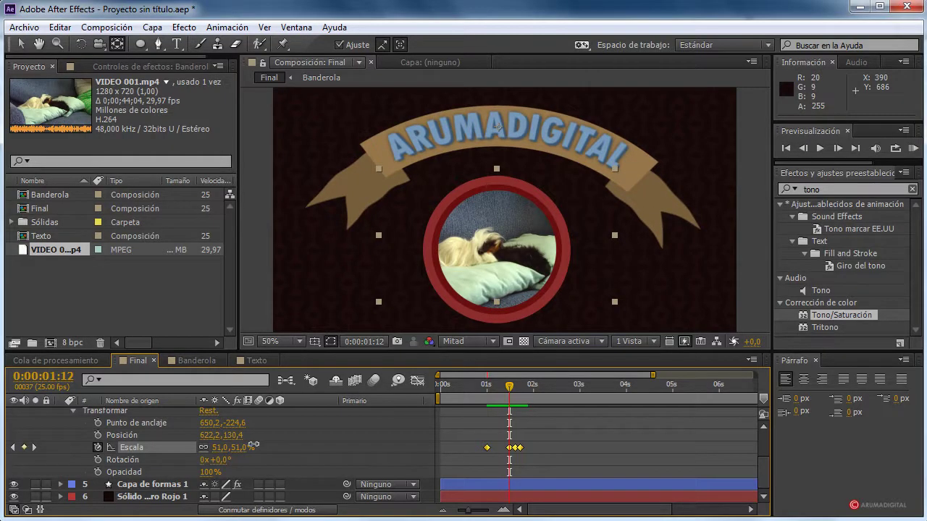
pyautogui.click(34, 446)
pyautogui.moveTo(217, 447)
pyautogui.mouseDown()
pyautogui.moveTo(226, 447)
pyautogui.moveTo(215, 447)
pyautogui.mouseUp()
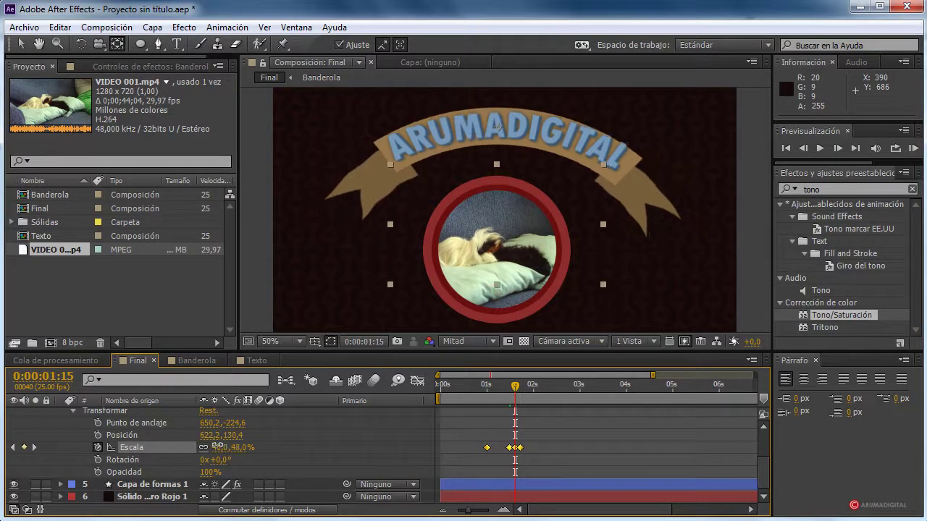
# Step: Set Banderola's Escala to 54% at the 0:00:01:18 keyframe and scrub back through the scale animation
pyautogui.click(34, 447)
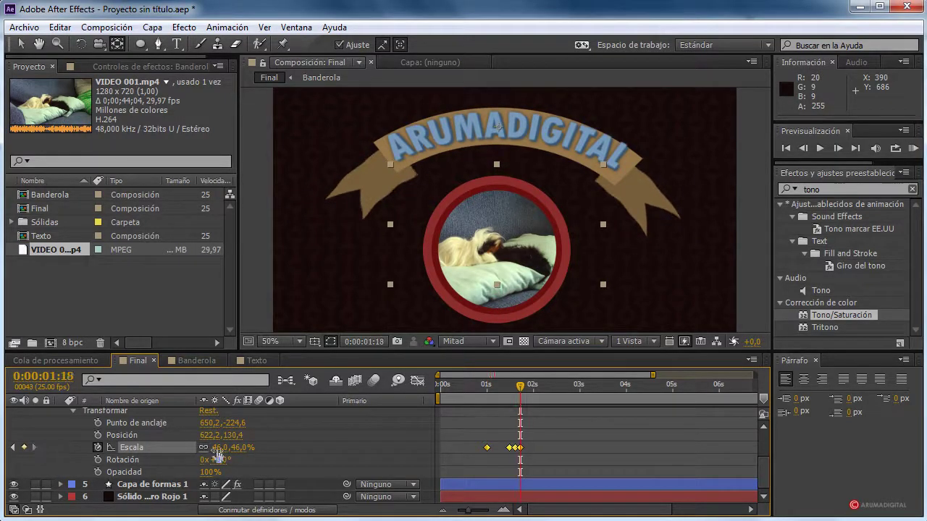
pyautogui.moveTo(220, 448); pyautogui.dragTo(228, 448)
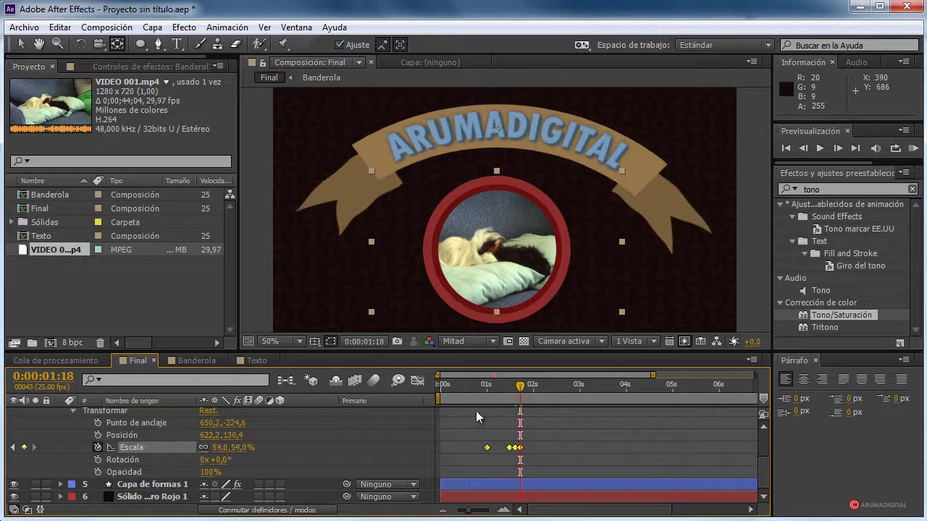
pyautogui.moveTo(523, 389)
pyautogui.mouseDown()
pyautogui.moveTo(480, 389)
pyautogui.moveTo(530, 395)
pyautogui.moveTo(469, 395)
pyautogui.moveTo(509, 398)
pyautogui.mouseUp()
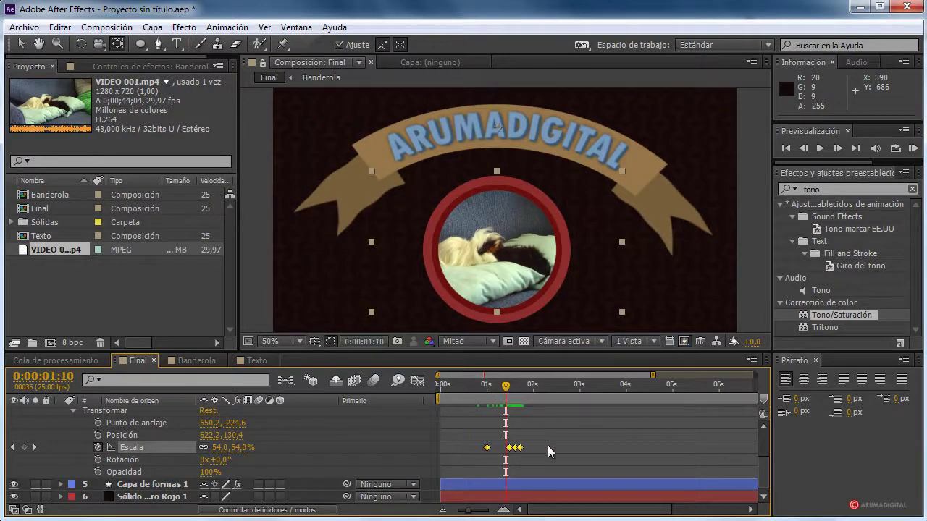
# Step: Remove all of Banderola's Escala keyframes and return to 0:00:01:00
pyautogui.moveTo(547, 445); pyautogui.dragTo(485, 451)
pyautogui.press('pageup')
pyautogui.press('pageup')
pyautogui.press('pageup')
pyautogui.press('pageup')
pyautogui.press('pageup')
pyautogui.press('pageup')
pyautogui.press('pageup')
pyautogui.press('pageup')
pyautogui.press('pageup')
pyautogui.press('pageup')
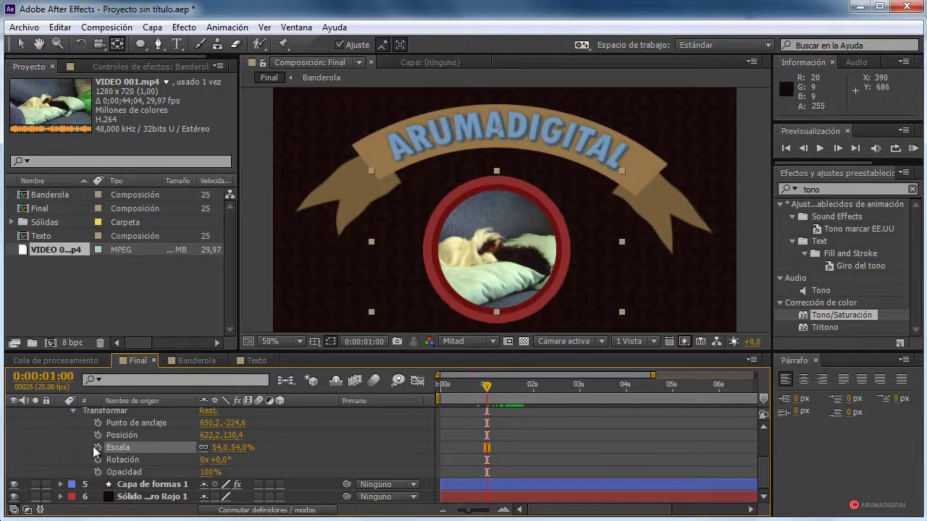
# Step: Set Banderola's Escala to 0% and start keyframing it at 0:00:01:00
pyautogui.click(218, 448)
pyautogui.write('0')
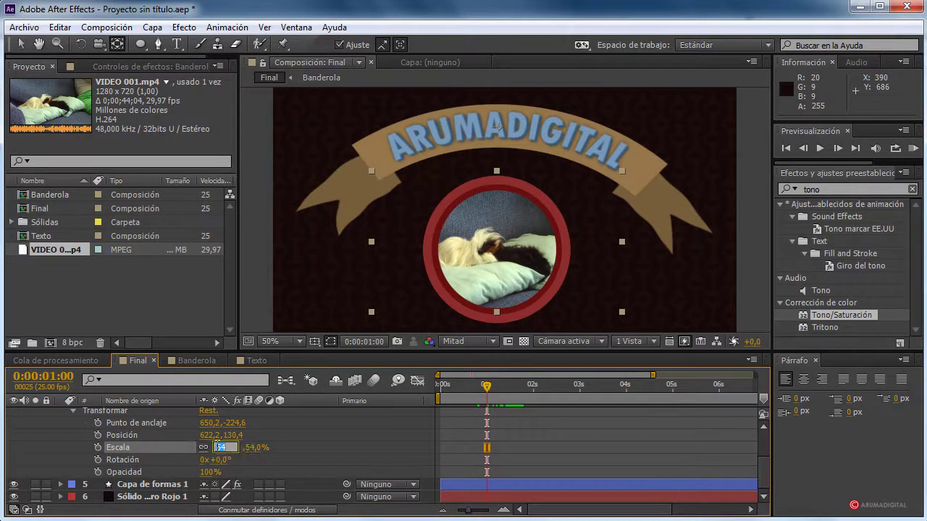
pyautogui.press('Return')
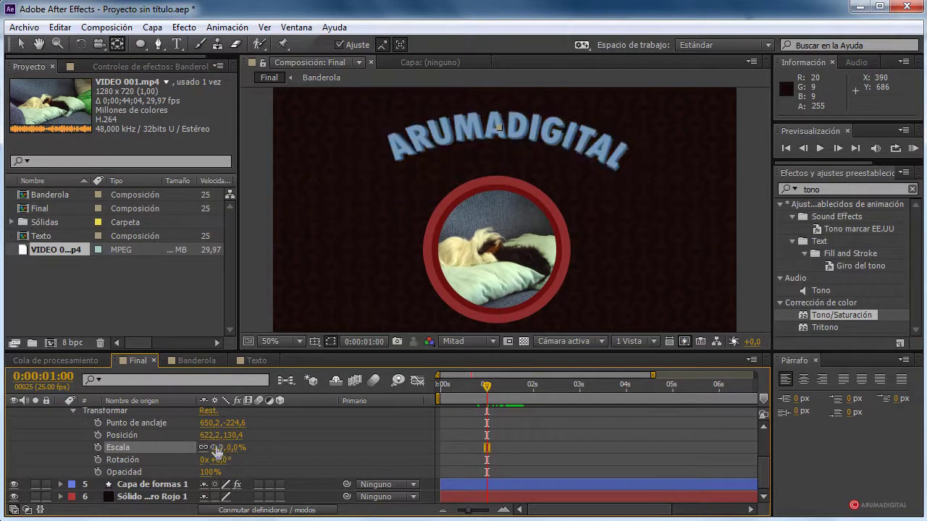
pyautogui.click(96, 448)
# Step: Add a Banderola Escala keyframe of 52% at 0:00:01:12
pyautogui.moveTo(490, 384); pyautogui.dragTo(511, 389)
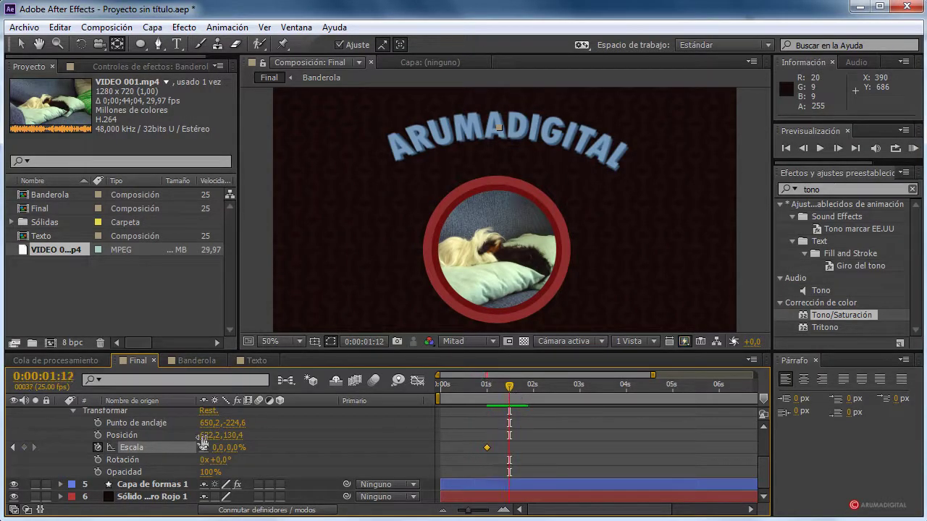
pyautogui.moveTo(217, 448); pyautogui.dragTo(253, 442)
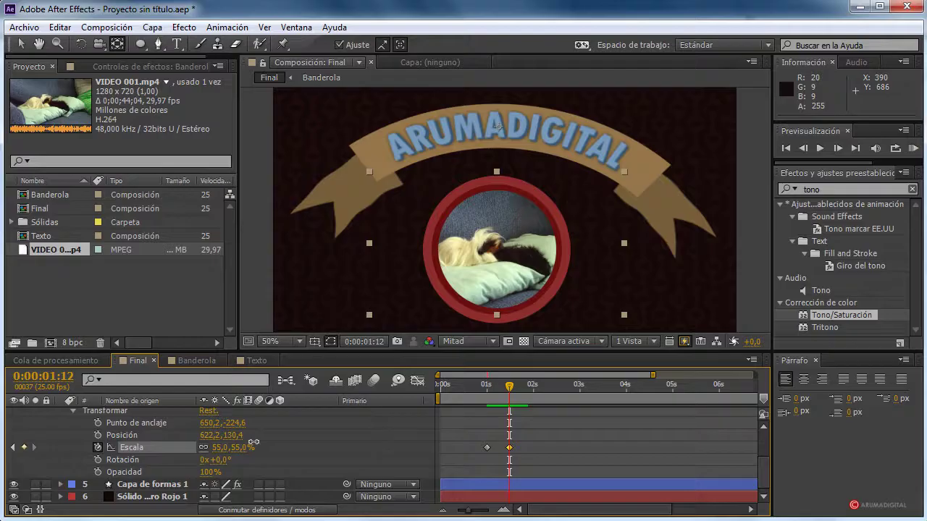
pyautogui.moveTo(253, 441); pyautogui.dragTo(251, 442)
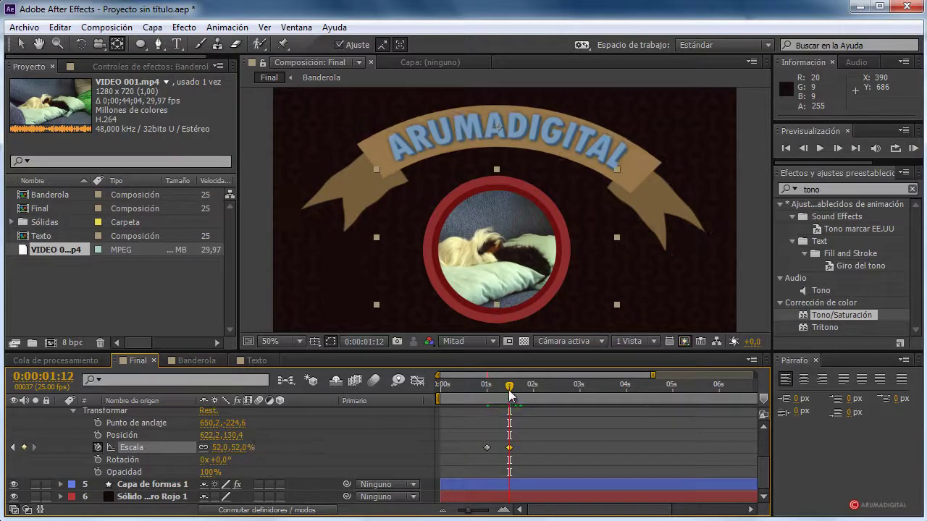
# Step: Add two more Banderola Escala keyframes, reducing the scale at 0:00:01:15 and enlarging it a few frames further on
pyautogui.moveTo(510, 393); pyautogui.dragTo(515, 393)
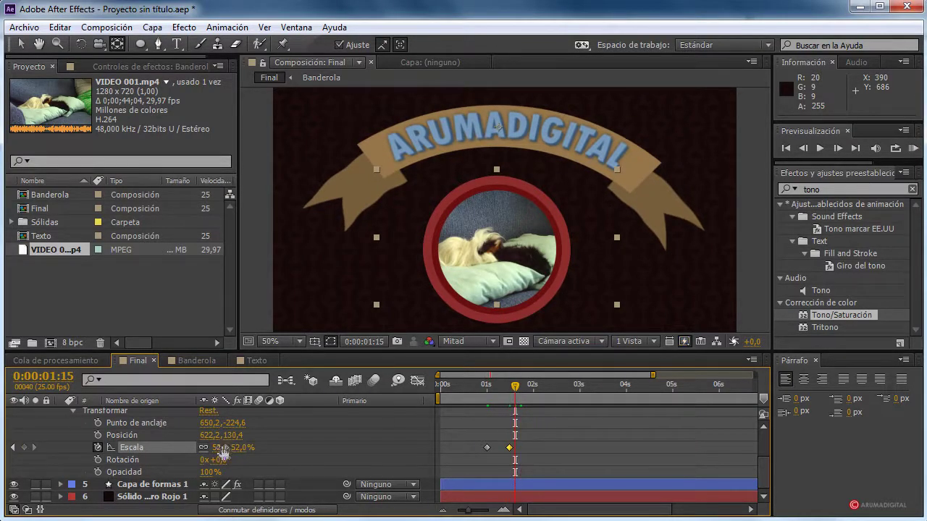
pyautogui.moveTo(217, 447); pyautogui.dragTo(258, 450)
pyautogui.moveTo(517, 385); pyautogui.dragTo(523, 391)
pyautogui.moveTo(223, 447); pyautogui.dragTo(229, 447)
# Step: Start keyframing the Texto layer's Escala at 0:00:01:03, link its proportions and set it to 0%
pyautogui.moveTo(522, 391); pyautogui.dragTo(492, 384)
pyautogui.scroll(3, 161, 447)
pyautogui.click(60, 450)
pyautogui.click(64, 436)
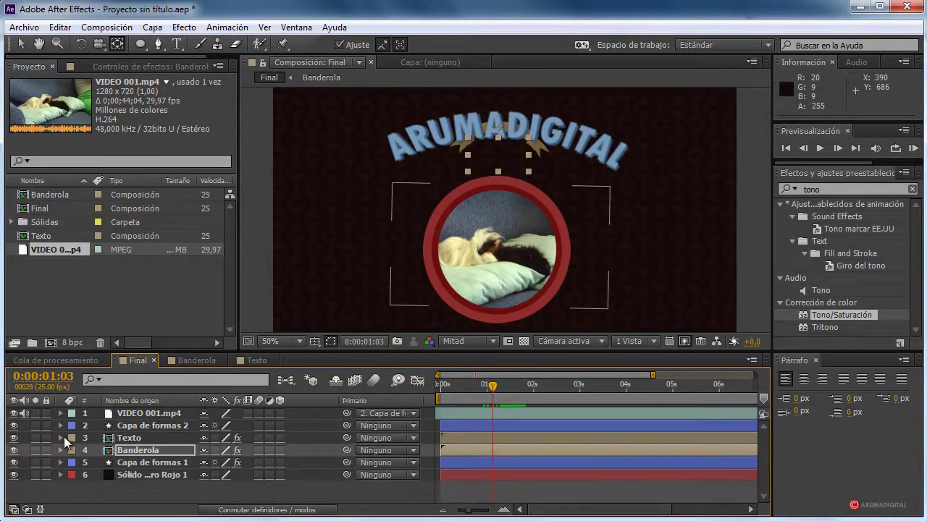
pyautogui.click(61, 438)
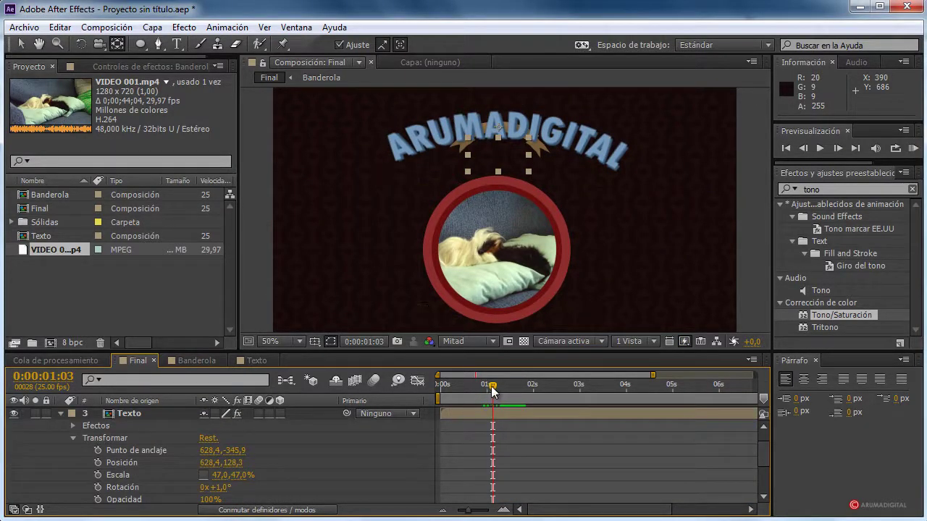
pyautogui.moveTo(492, 386); pyautogui.dragTo(491, 386)
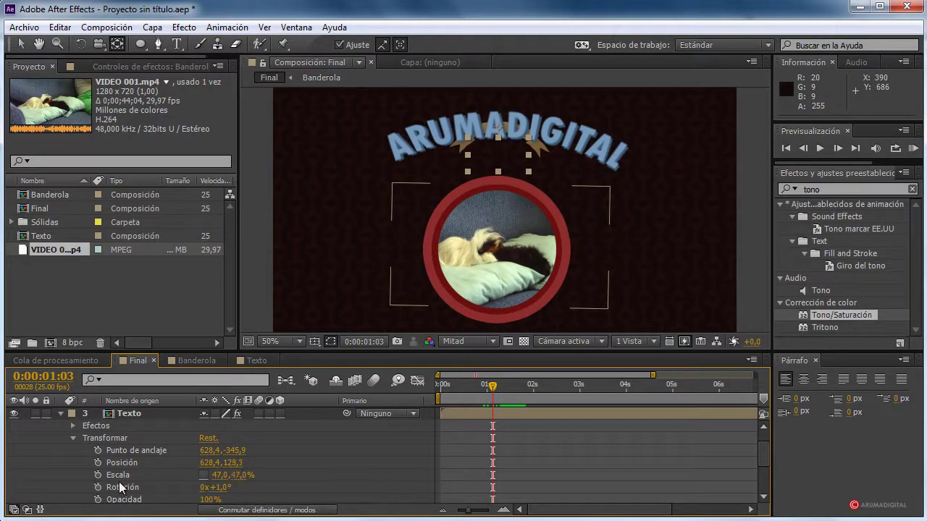
pyautogui.click(99, 475)
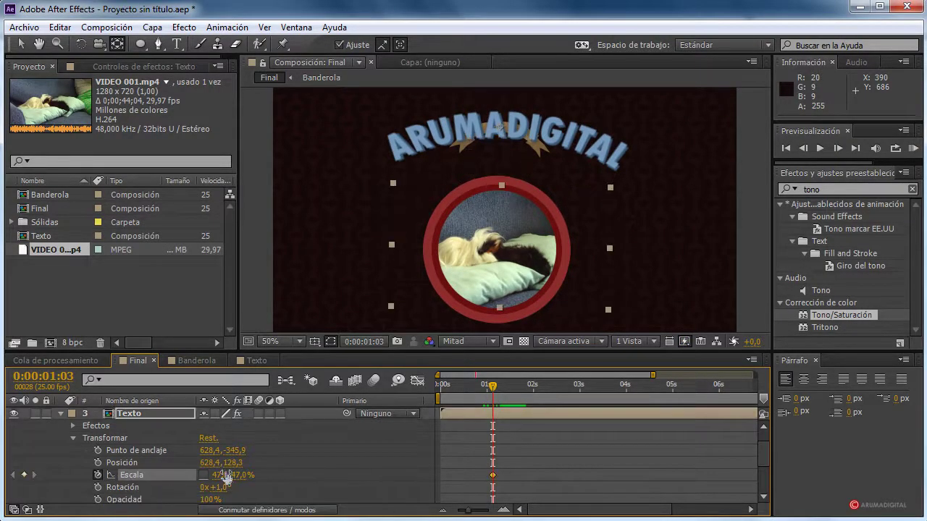
pyautogui.click(205, 475)
pyautogui.click(221, 475)
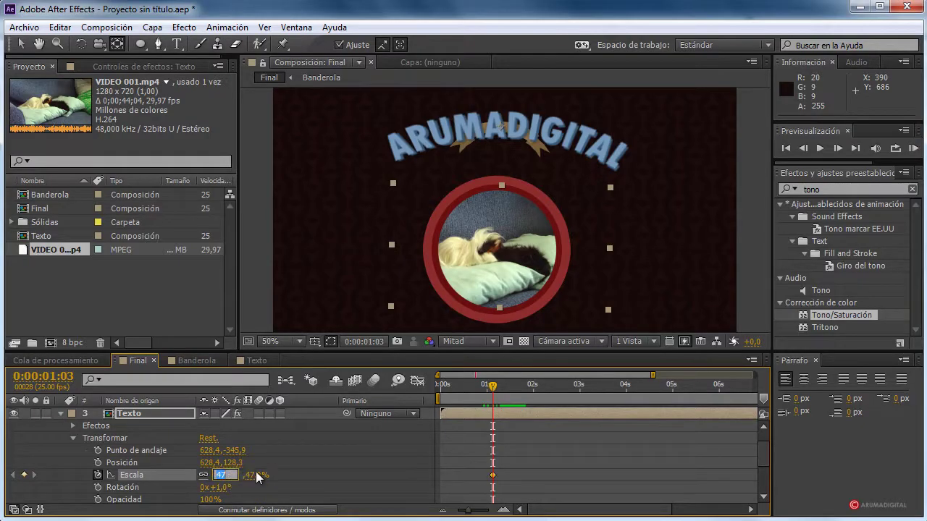
pyautogui.write('0')
pyautogui.press('Return')
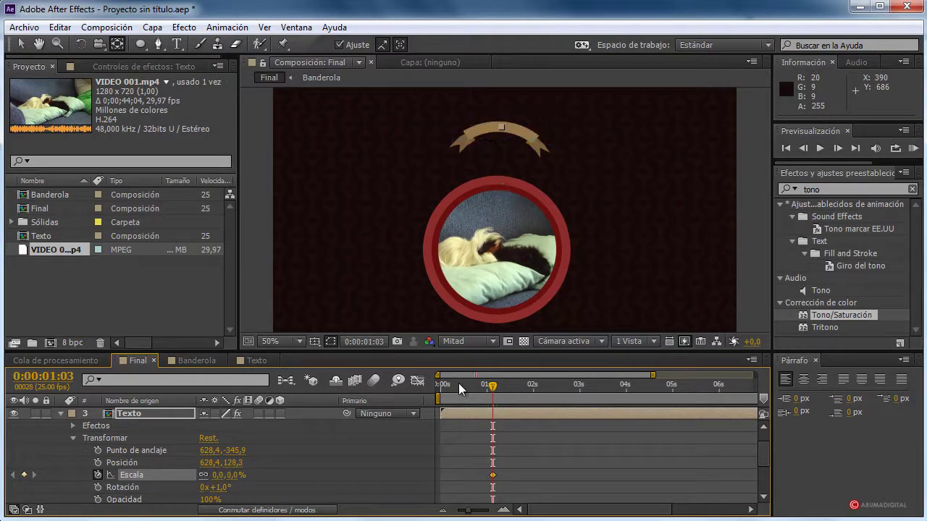
# Step: Add Texto Escala keyframes of 45% at 0:00:01:14, 40% at about 0:00:01:17 and 48% at 0:00:01:22
pyautogui.moveTo(490, 388); pyautogui.dragTo(511, 389)
pyautogui.moveTo(217, 475); pyautogui.dragTo(259, 470)
pyautogui.moveTo(513, 387); pyautogui.dragTo(518, 387)
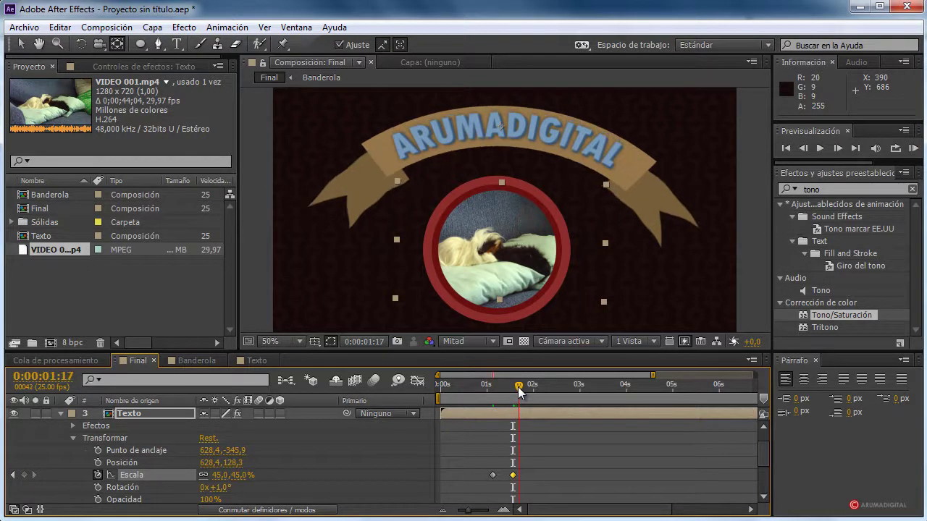
pyautogui.moveTo(218, 476); pyautogui.dragTo(216, 476)
pyautogui.moveTo(514, 389); pyautogui.dragTo(526, 391)
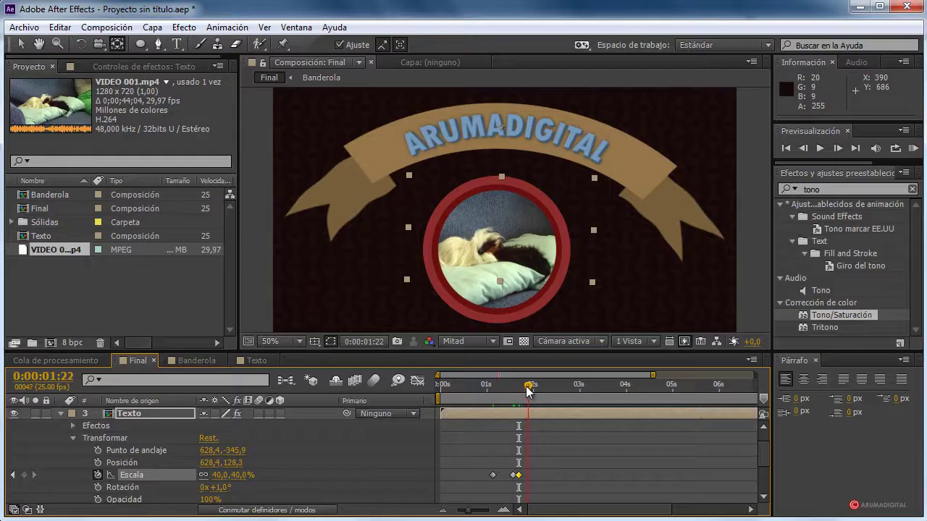
pyautogui.moveTo(219, 475); pyautogui.dragTo(219, 474)
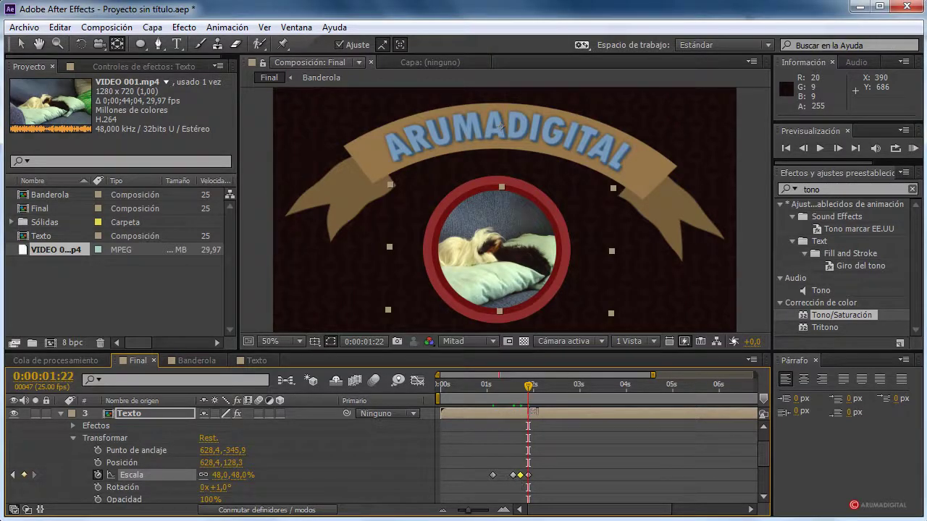
pyautogui.moveTo(529, 391)
pyautogui.mouseDown()
pyautogui.moveTo(469, 385)
pyautogui.moveTo(533, 384)
pyautogui.moveTo(512, 384)
pyautogui.mouseUp()
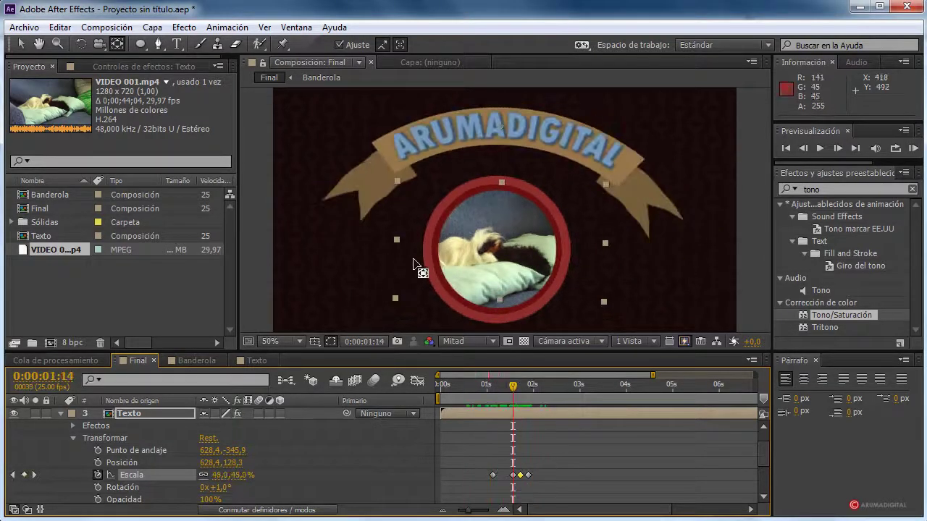
# Step: Start keyframing the Escala of Capa de formas 2 at 0:00:01:18 with a value of 0%
pyautogui.click(61, 413)
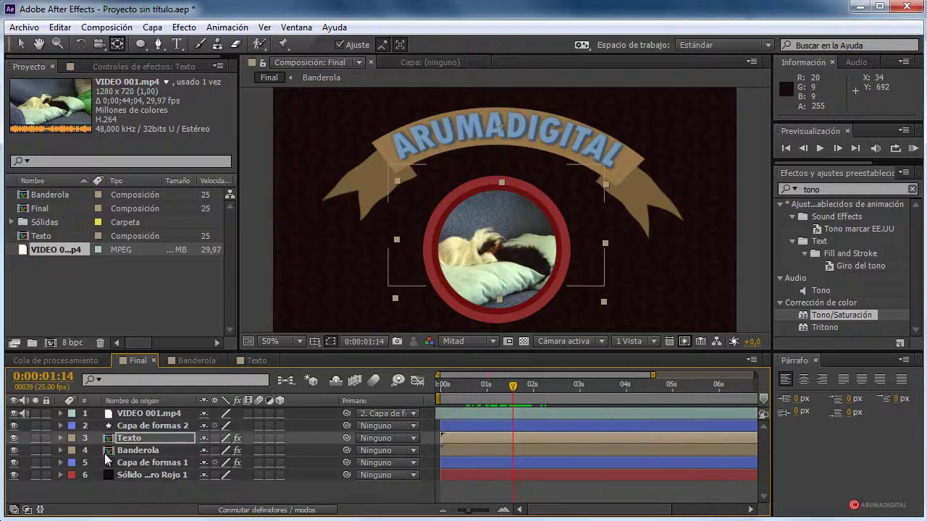
pyautogui.click(152, 426)
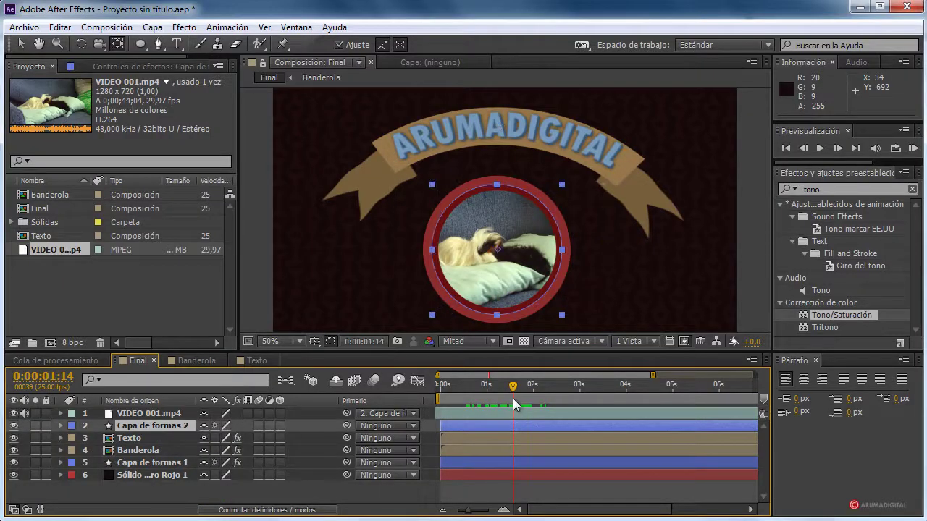
pyautogui.moveTo(514, 388)
pyautogui.mouseDown()
pyautogui.moveTo(488, 387)
pyautogui.moveTo(519, 387)
pyautogui.mouseUp()
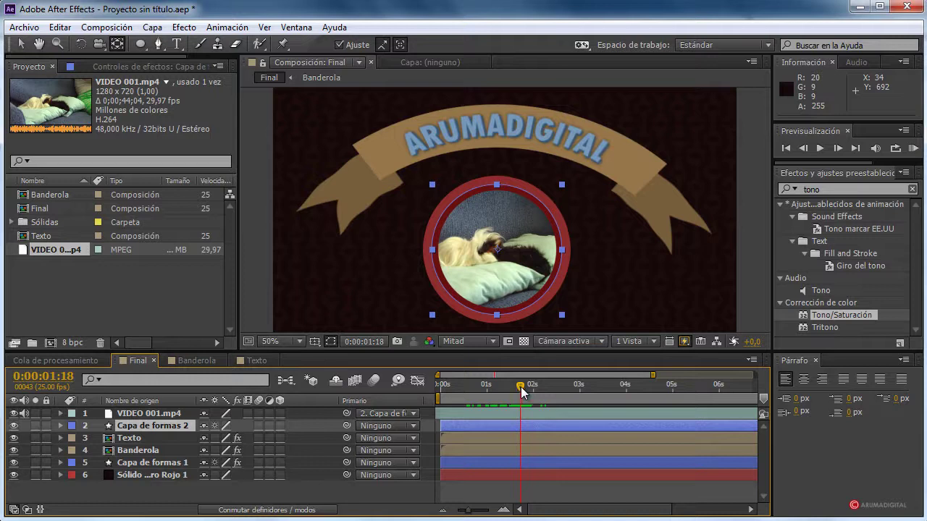
pyautogui.click(60, 425)
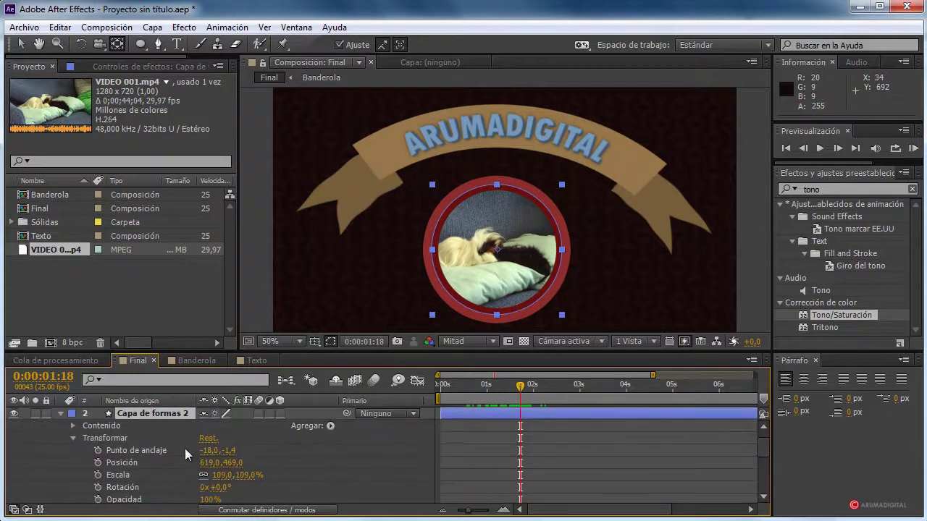
pyautogui.click(97, 475)
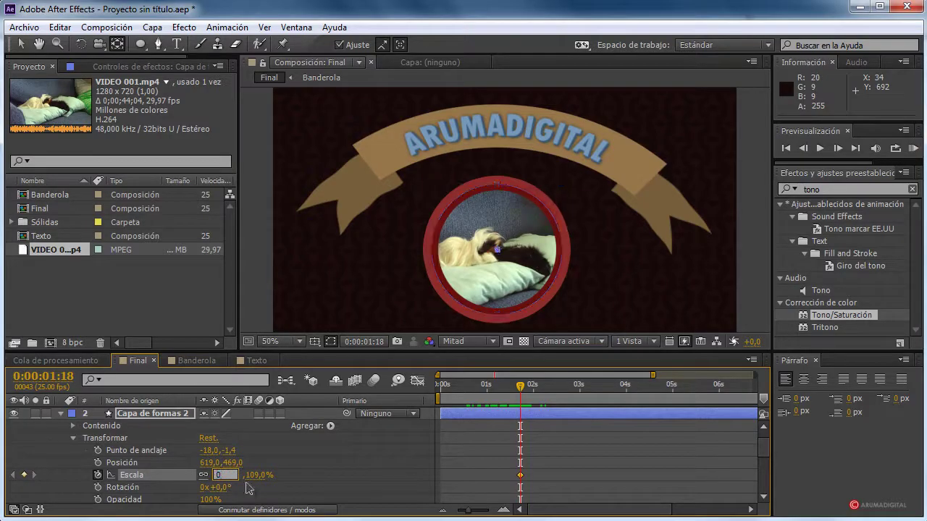
pyautogui.write('0')
pyautogui.press('Return')
# Step: Add Escala keyframes to Capa de formas 2 of 213% at 0:00:02:06 and 76% at 0:00:02:10
pyautogui.moveTo(526, 385); pyautogui.dragTo(544, 388)
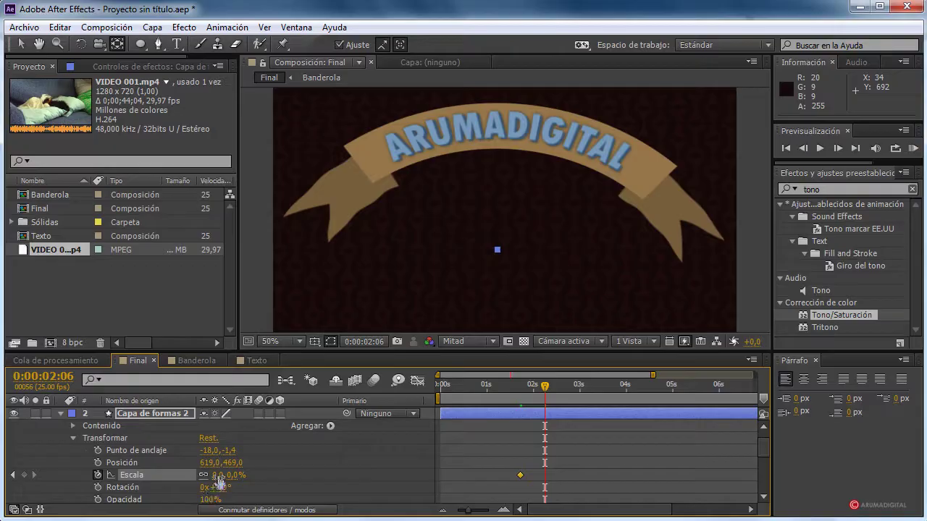
pyautogui.moveTo(218, 475); pyautogui.dragTo(367, 472)
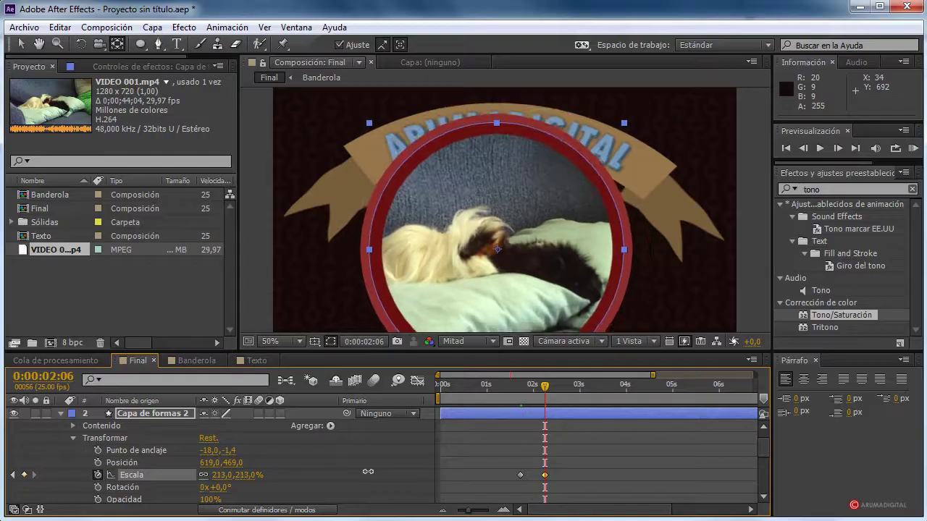
pyautogui.moveTo(538, 393); pyautogui.dragTo(552, 393)
pyautogui.moveTo(226, 476); pyautogui.dragTo(205, 477)
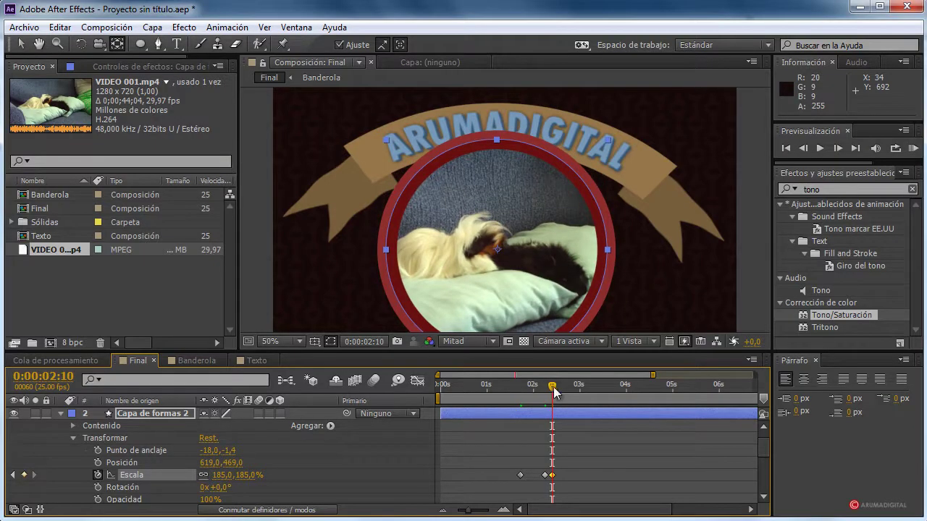
pyautogui.moveTo(554, 392); pyautogui.dragTo(559, 392)
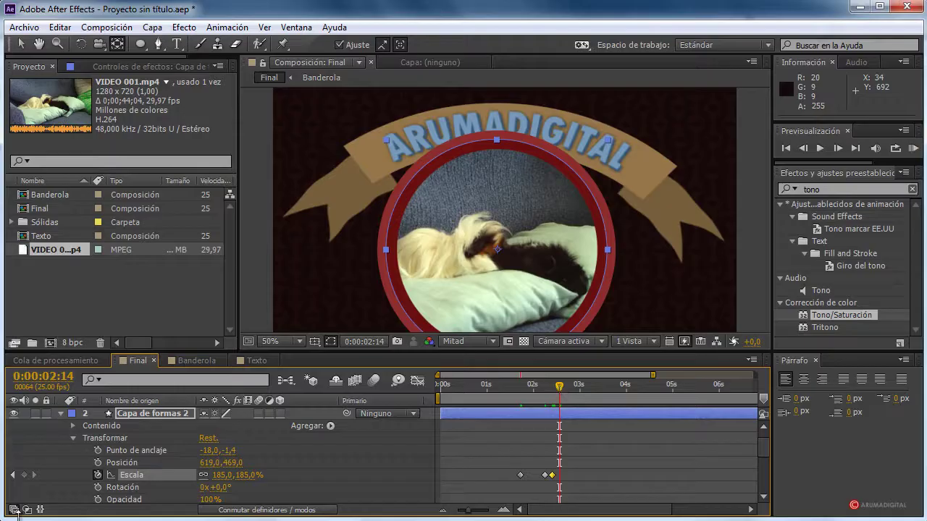
pyautogui.click(13, 475)
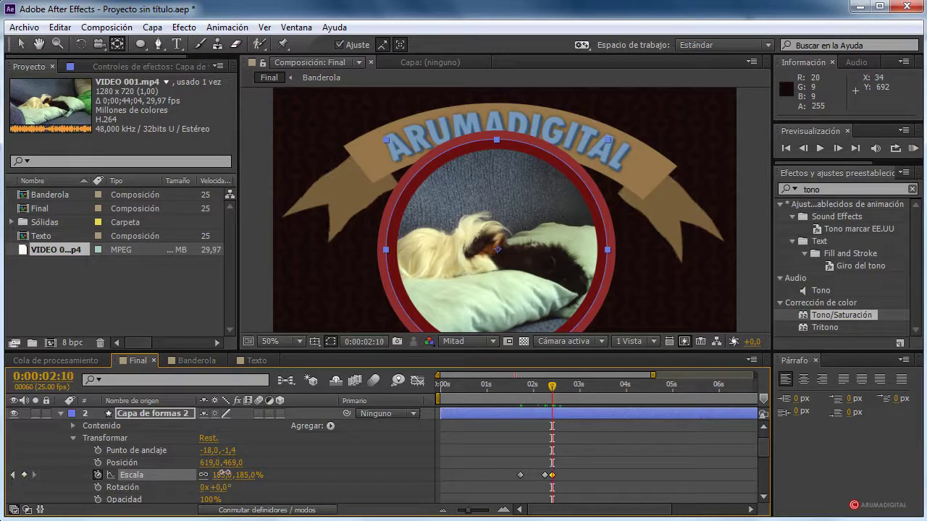
pyautogui.moveTo(224, 475); pyautogui.dragTo(152, 481)
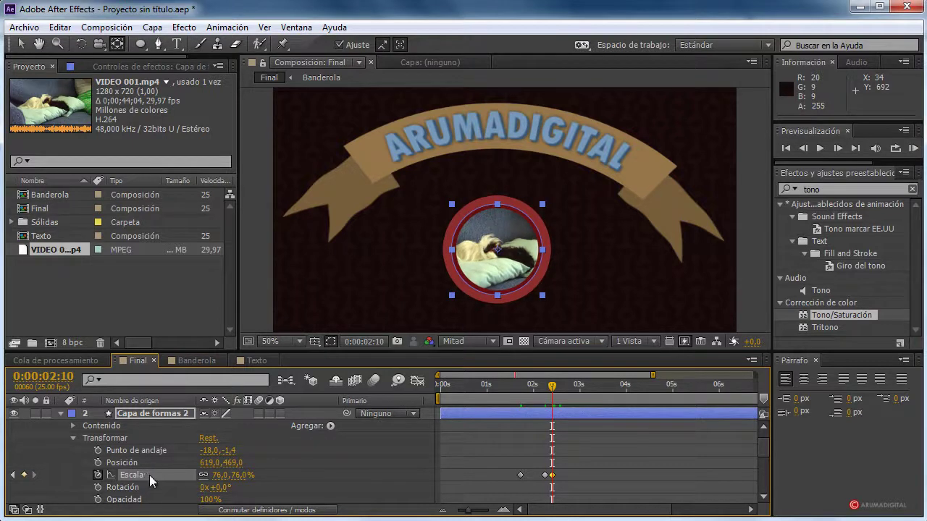
# Step: Set the Escala of Capa de formas 2 to 108% at 0:00:02:13 and scrub through the finished scale animation
pyautogui.click(557, 385)
pyautogui.moveTo(219, 475); pyautogui.dragTo(246, 476)
pyautogui.click(412, 384)
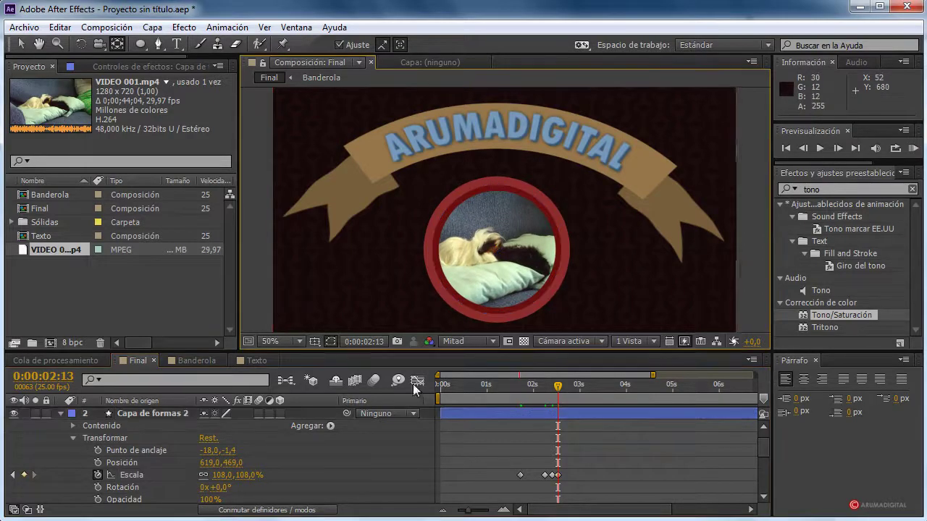
pyautogui.click(536, 385)
pyautogui.moveTo(461, 384); pyautogui.dragTo(530, 380)
pyautogui.press(',')
pyautogui.press(',')
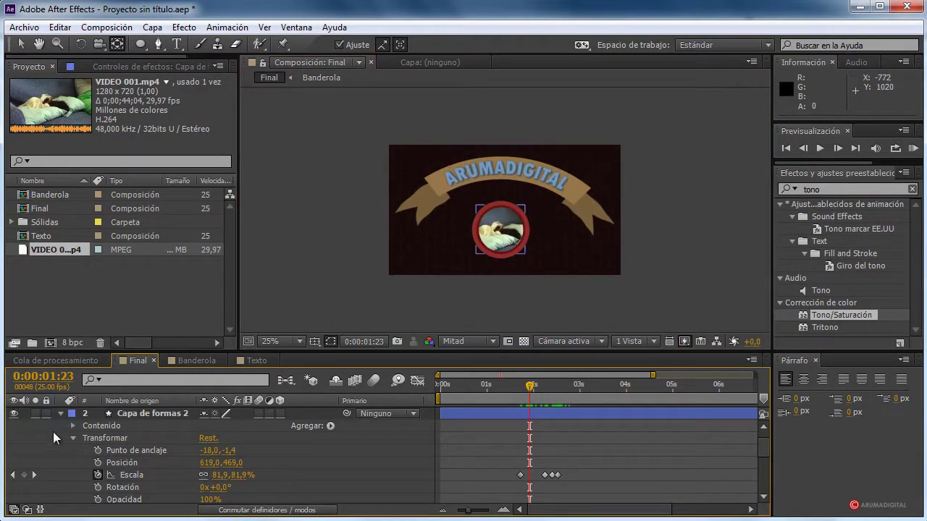
# Step: Enable motion blur on the Capa de formas 2, Texto, Banderola and Capa de formas 1 layers
pyautogui.click(61, 415)
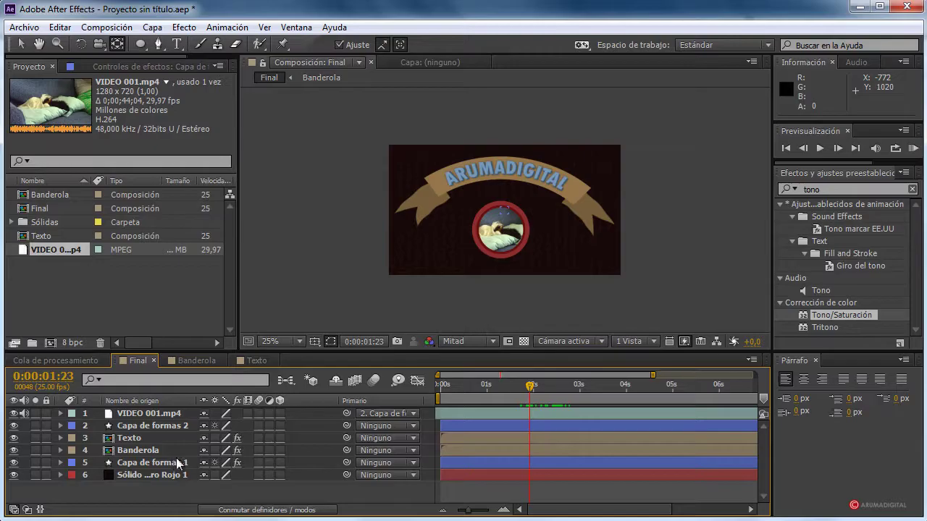
pyautogui.click(259, 426)
pyautogui.click(258, 438)
pyautogui.click(259, 451)
pyautogui.click(256, 462)
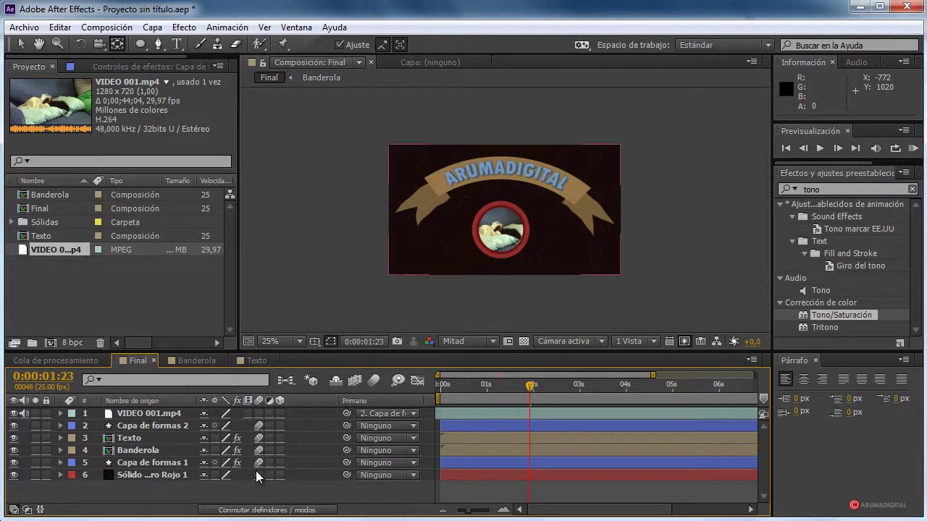
# Step: Enable motion blur on the red solid and VIDEO 001.mp4 layers and for the whole composition, then check it around 0:00:01:17
pyautogui.click(256, 475)
pyautogui.click(259, 413)
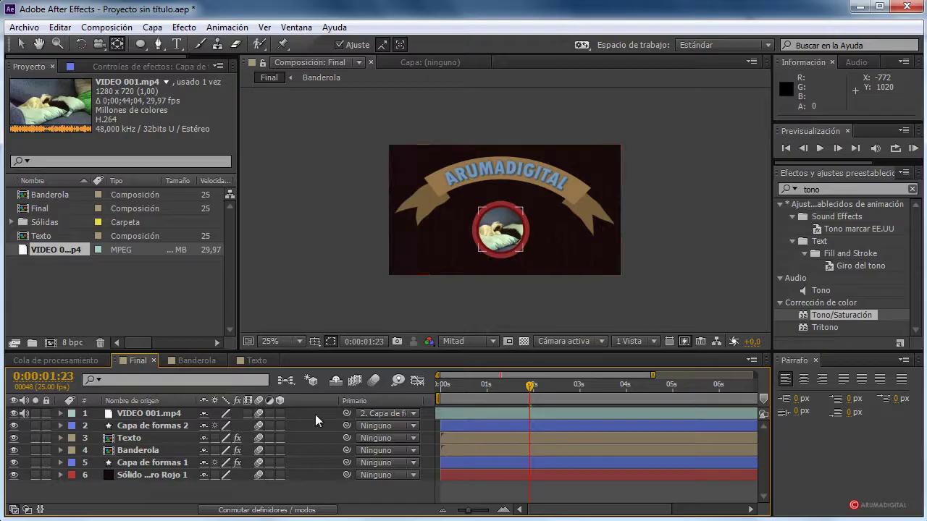
pyautogui.click(372, 382)
pyautogui.press('.')
pyautogui.press('.')
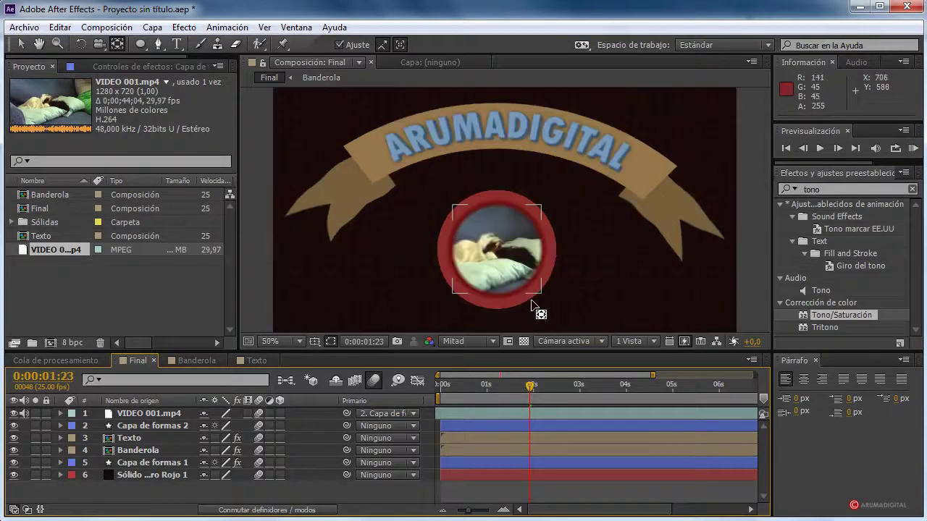
pyautogui.moveTo(532, 389)
pyautogui.mouseDown()
pyautogui.moveTo(483, 382)
pyautogui.moveTo(572, 373)
pyautogui.moveTo(488, 376)
pyautogui.moveTo(519, 378)
pyautogui.mouseUp()
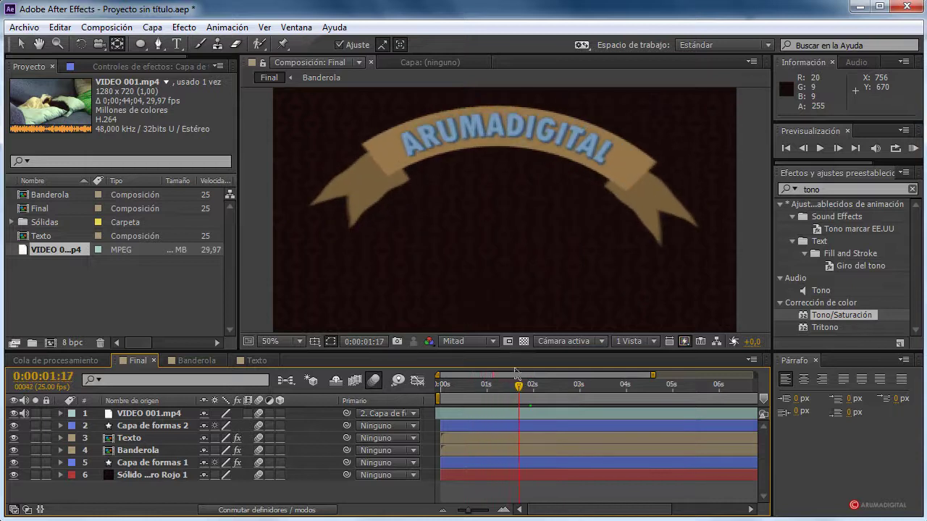
# Step: Add a new adjustment layer above VIDEO 001.mp4 in the Final composition
pyautogui.click(151, 312)
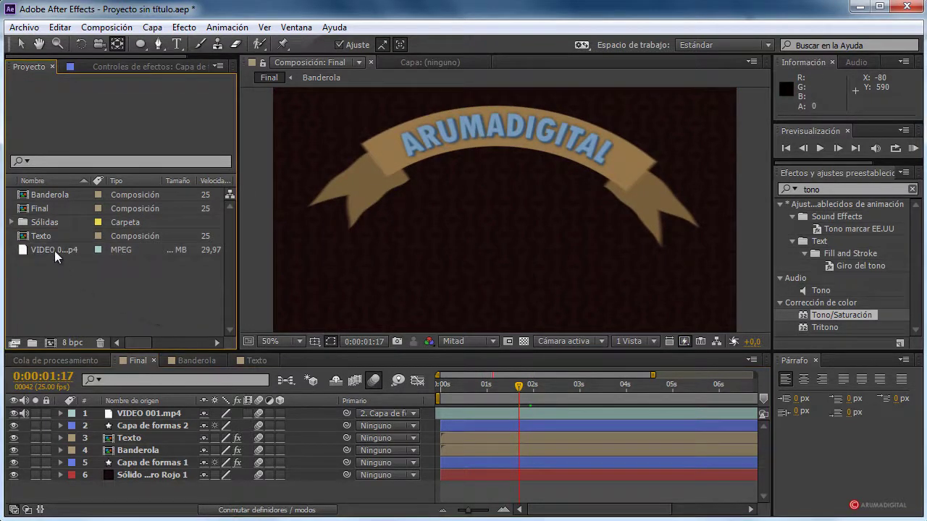
pyautogui.click(40, 209)
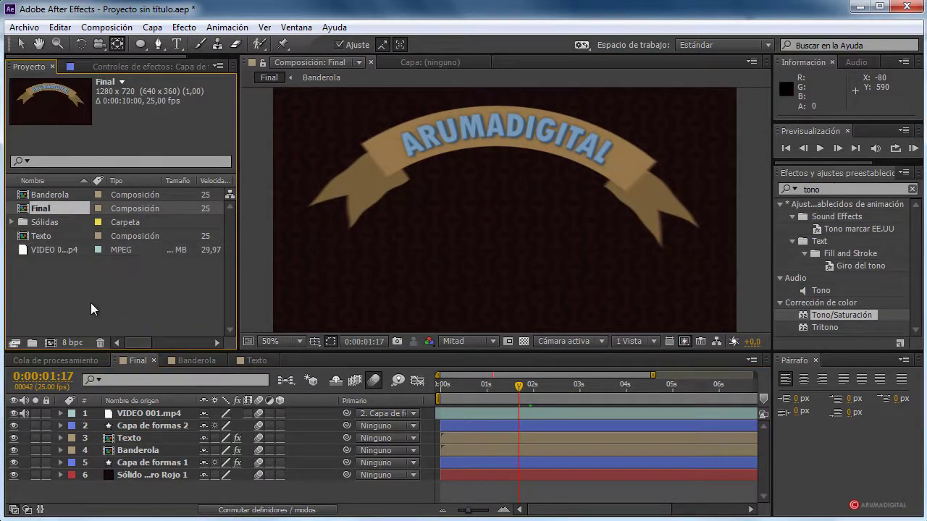
pyautogui.click(152, 27)
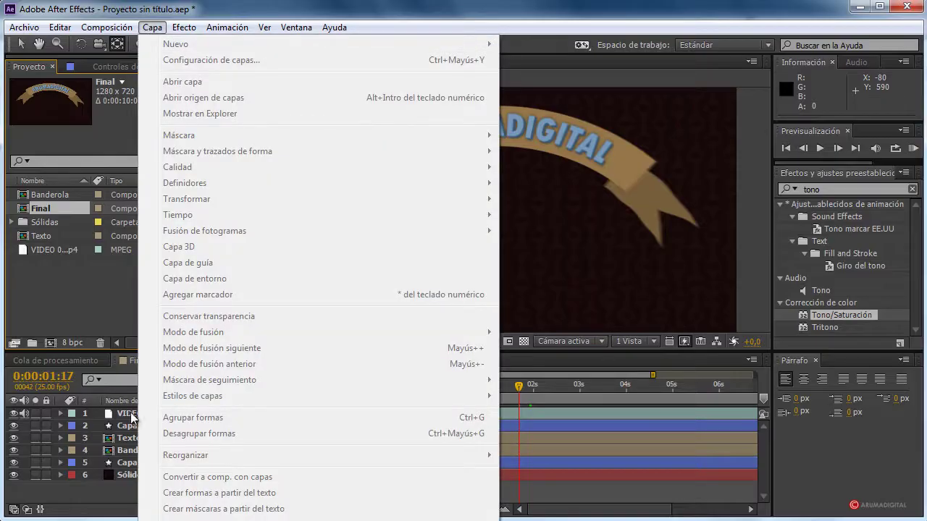
pyautogui.click(132, 418)
pyautogui.click(152, 27)
pyautogui.moveTo(178, 44)
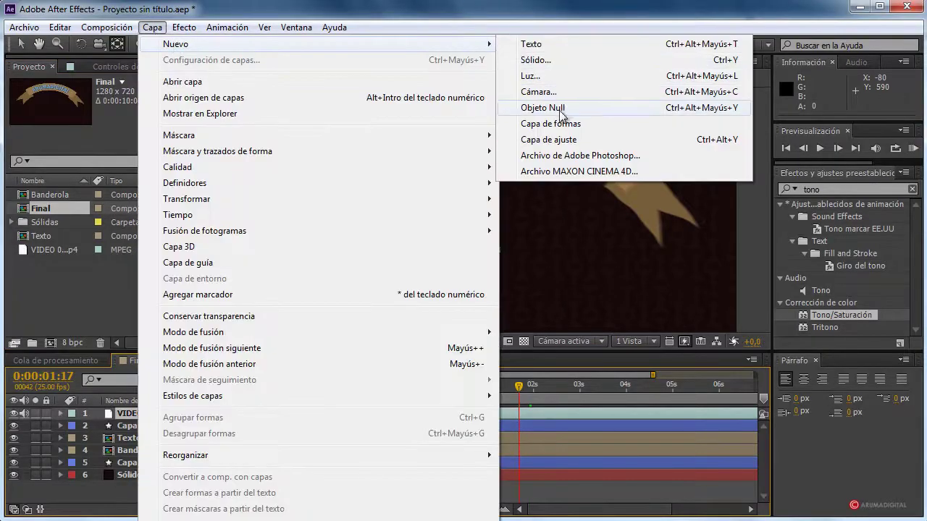
pyautogui.click(549, 139)
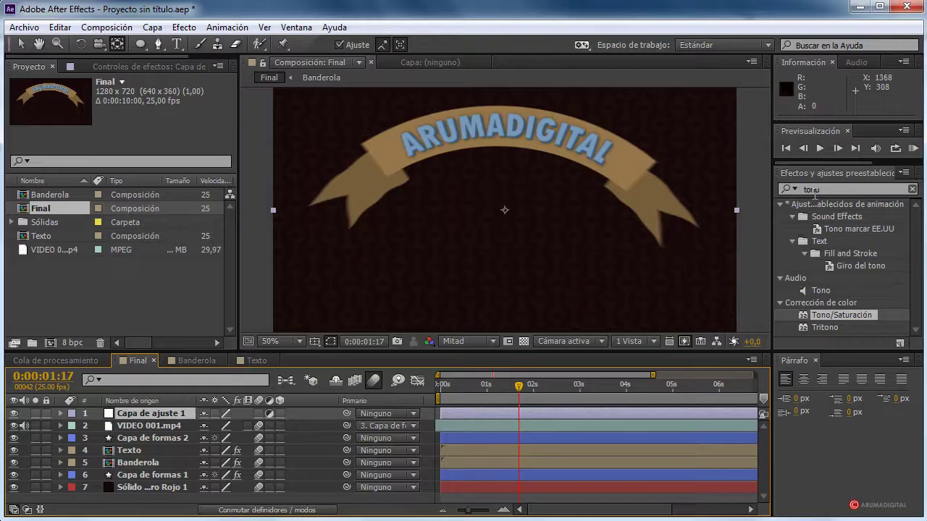
# Step: Find the gradient ramp effect with "grada", apply it to Capa de ajuste 1 and set its shape to Pendiente radial
pyautogui.doubleClick(812, 190)
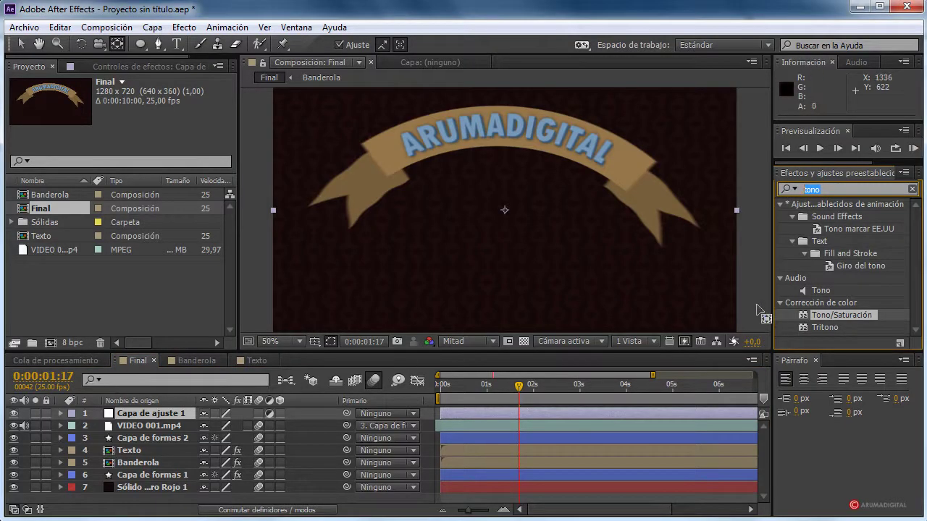
pyautogui.write('grada')
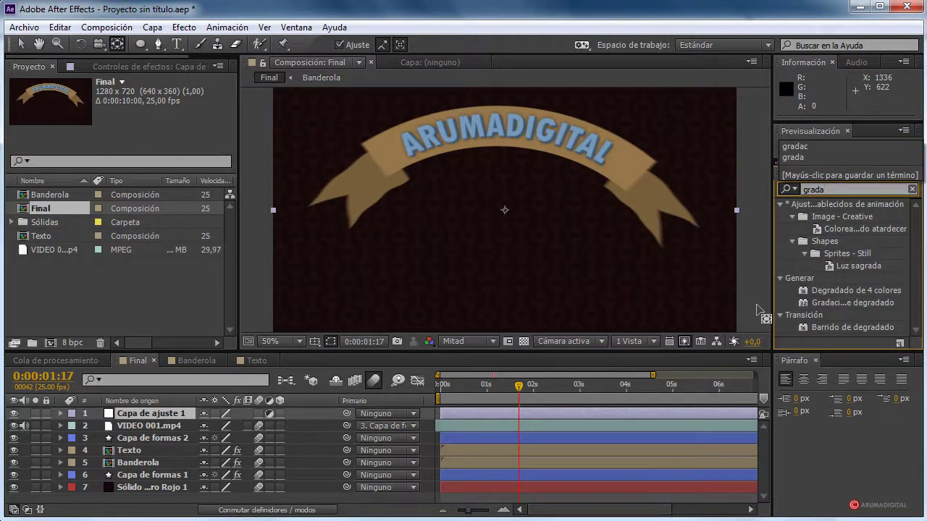
pyautogui.moveTo(849, 303); pyautogui.dragTo(138, 417)
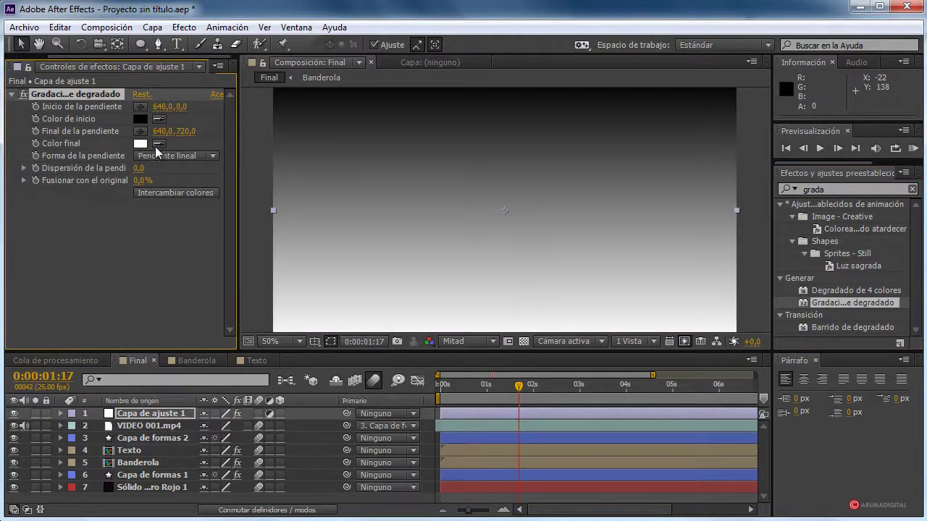
pyautogui.click(158, 155)
pyautogui.click(165, 190)
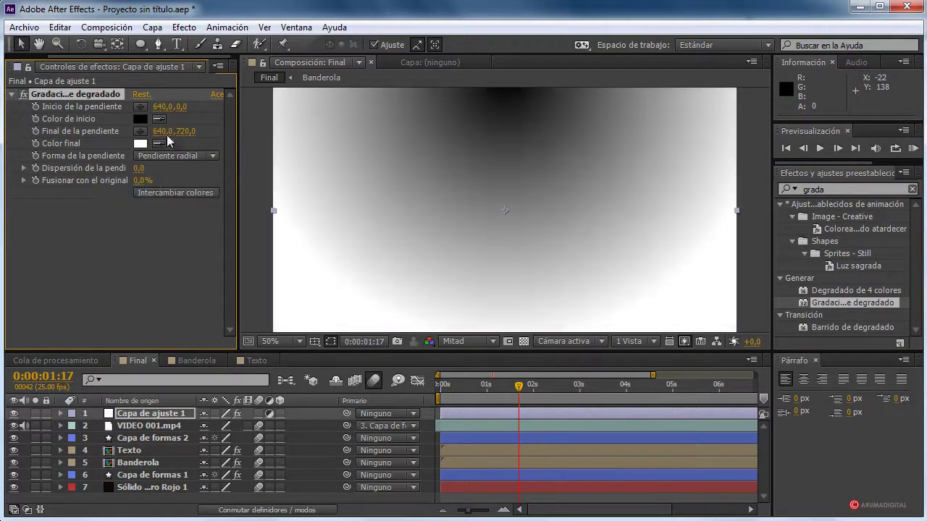
# Step: Place the gradient's start point at about 632, 364 in the frame's centre and its end point outside the frame at about 1840, 356
pyautogui.press(',')
pyautogui.moveTo(507, 147); pyautogui.dragTo(506, 213)
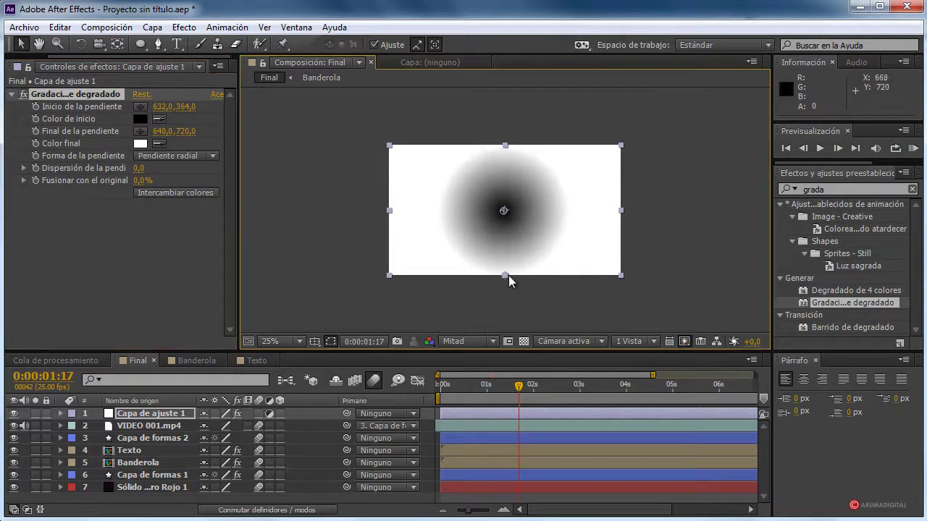
pyautogui.moveTo(505, 275); pyautogui.dragTo(724, 211)
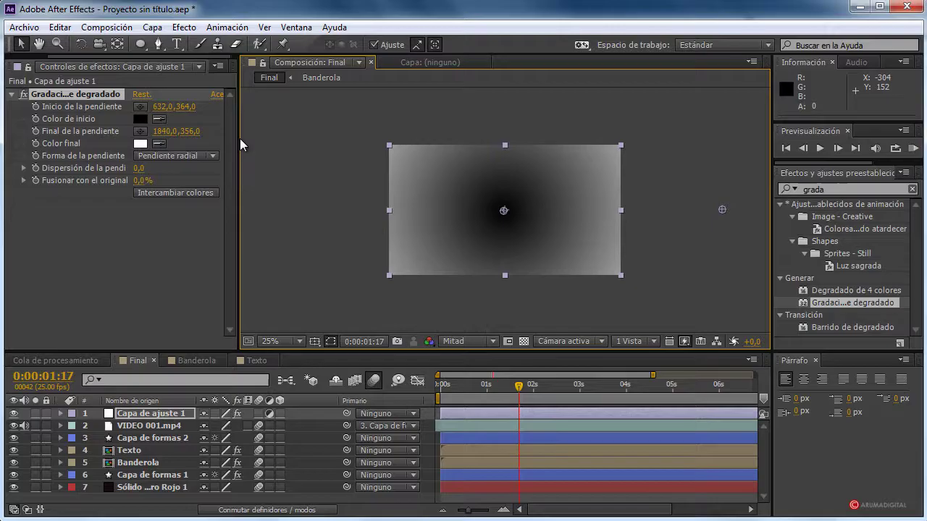
# Step: Set the gradient's Color de inicio to white and its Color final to black (000000)
pyautogui.click(139, 118)
pyautogui.click(37, 118)
pyautogui.click(366, 121)
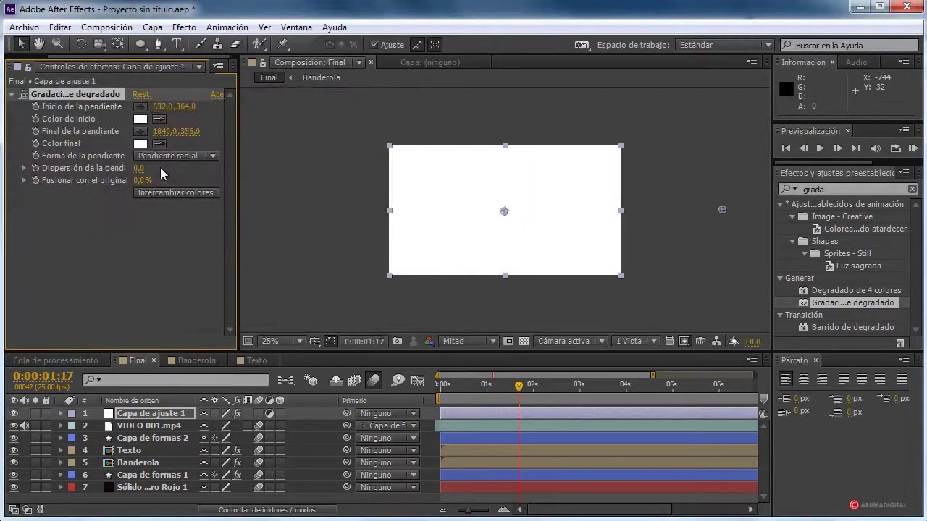
pyautogui.click(140, 143)
pyautogui.moveTo(35, 280); pyautogui.dragTo(37, 302)
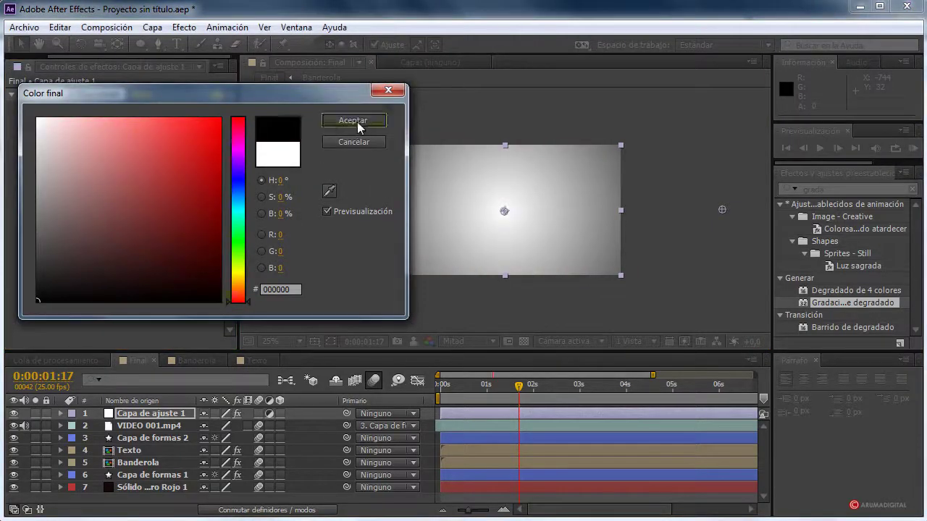
pyautogui.click(354, 121)
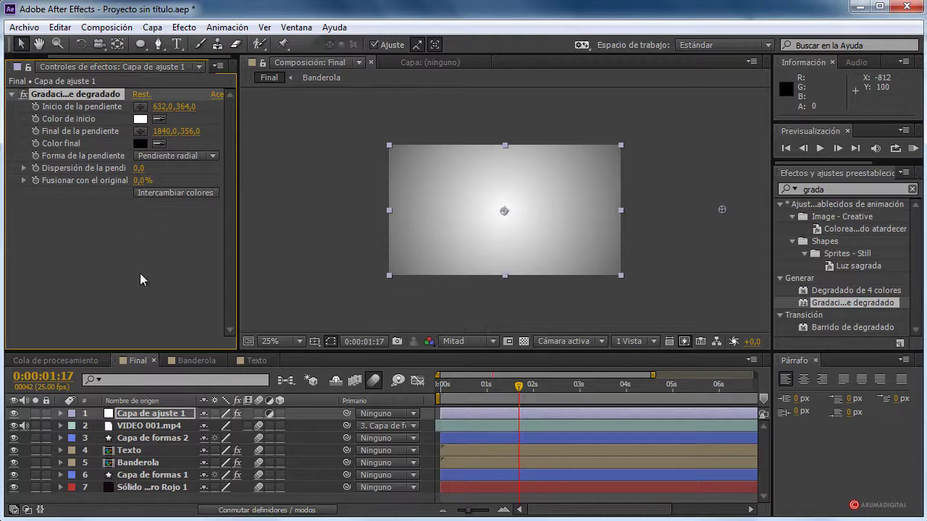
# Step: Change the blending mode of Capa de ajuste 1 to darken the layers below as a vignette, and set its Opacidad to 73%
pyautogui.rightClick(131, 416)
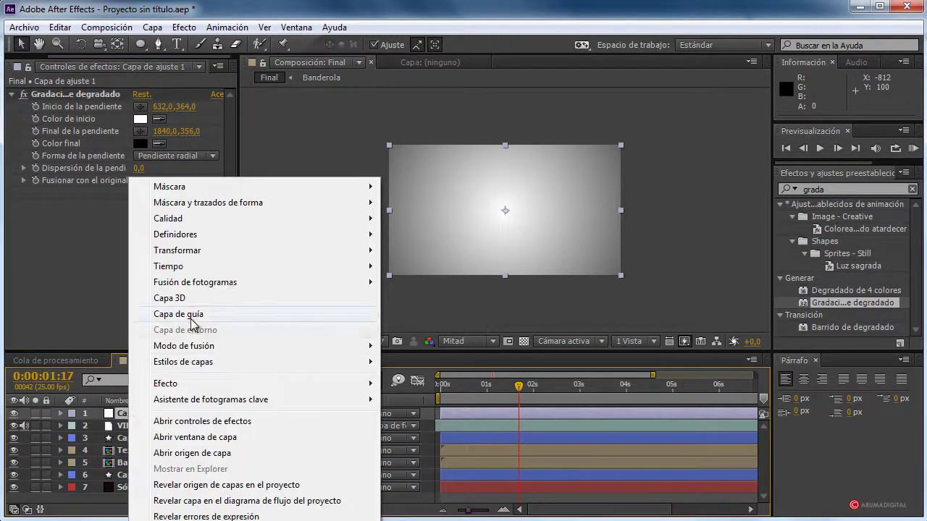
pyautogui.moveTo(187, 348)
pyautogui.click(423, 210)
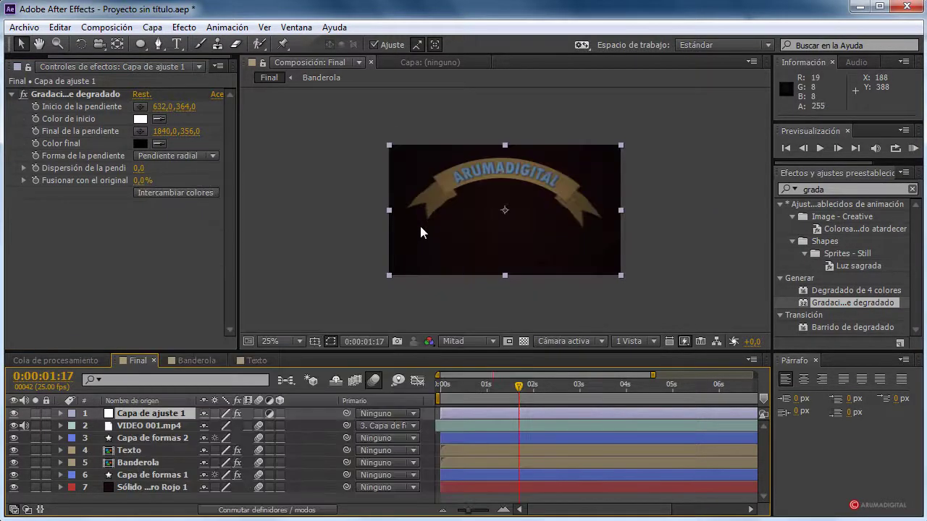
pyautogui.press('.')
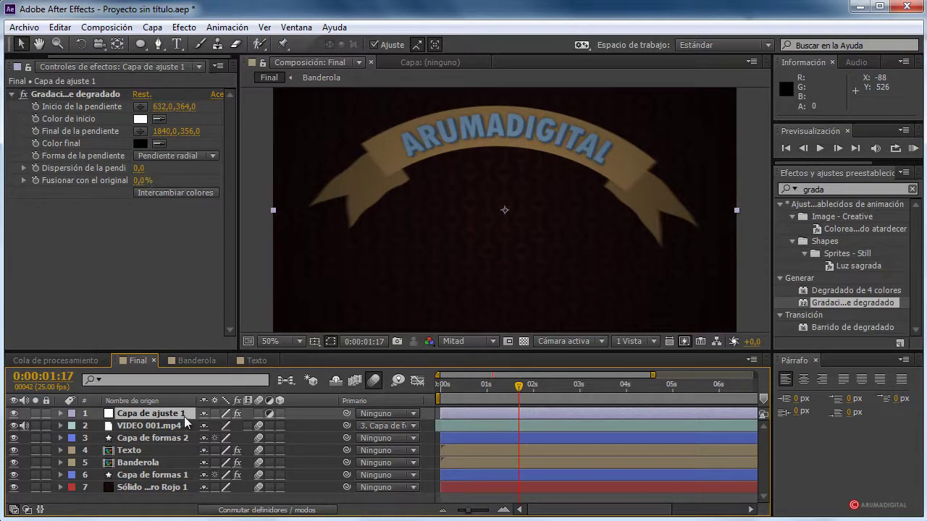
pyautogui.press('t')
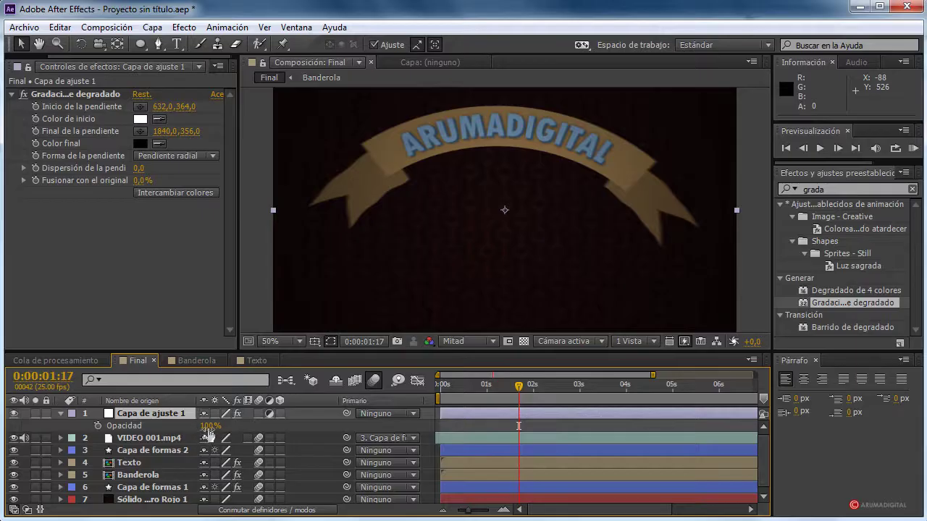
pyautogui.moveTo(206, 426)
pyautogui.mouseDown()
pyautogui.moveTo(108, 425)
pyautogui.moveTo(192, 426)
pyautogui.mouseUp()
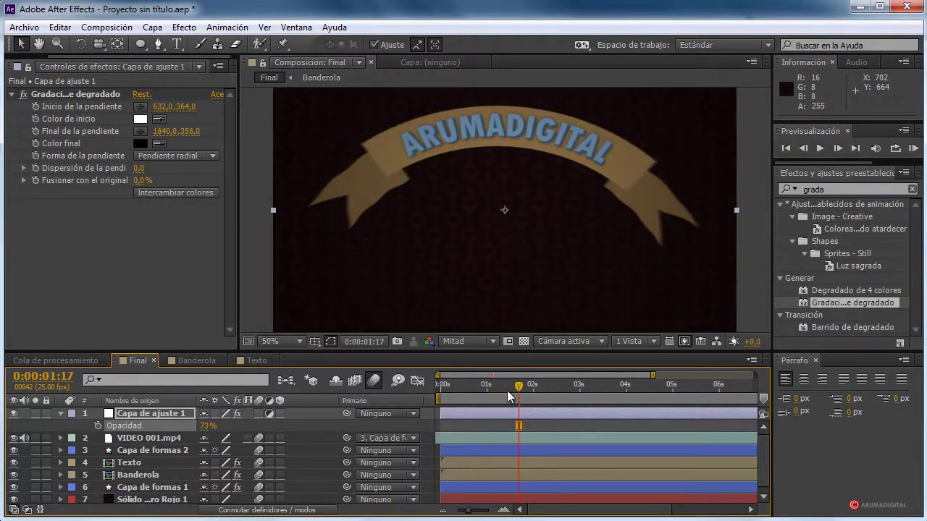
# Step: Scrub through the animation and play a RAM preview from 0:00:00:00 to review the darkened result
pyautogui.moveTo(509, 396); pyautogui.dragTo(531, 378)
pyautogui.moveTo(544, 376); pyautogui.dragTo(440, 376)
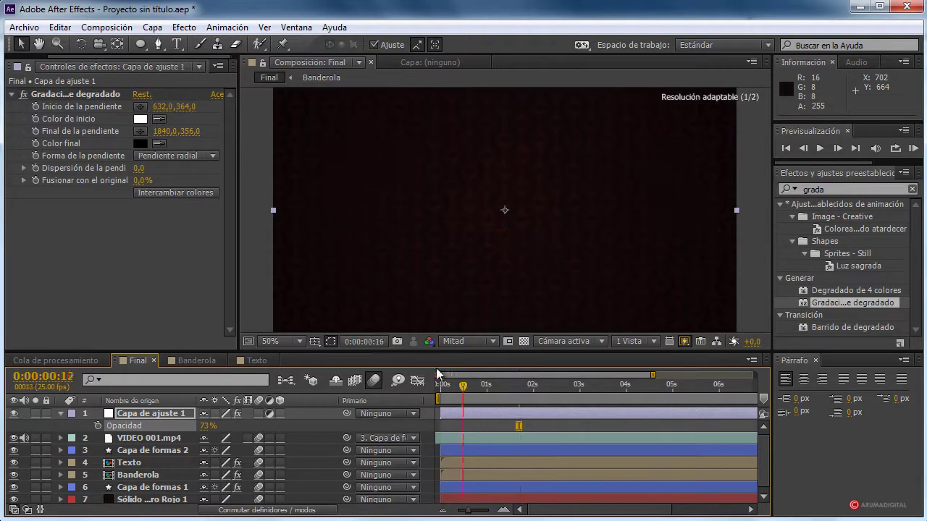
pyautogui.click(911, 149)
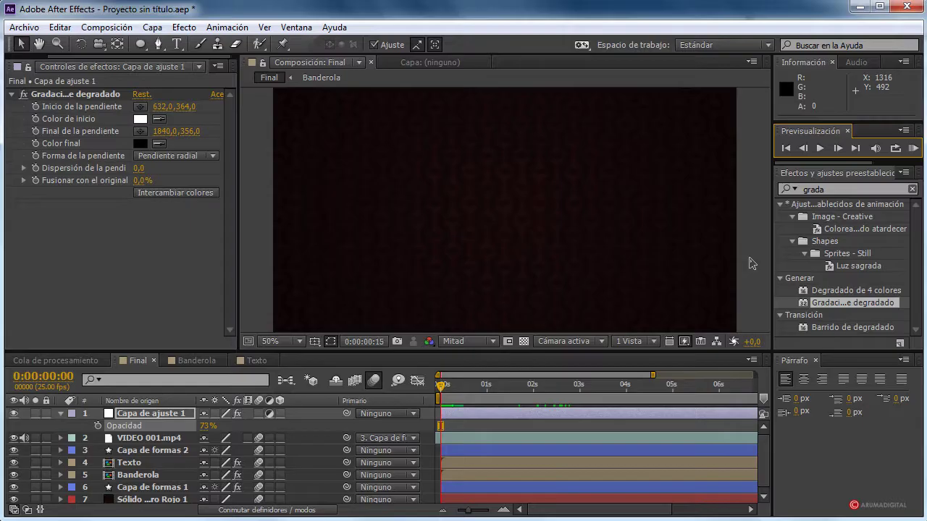
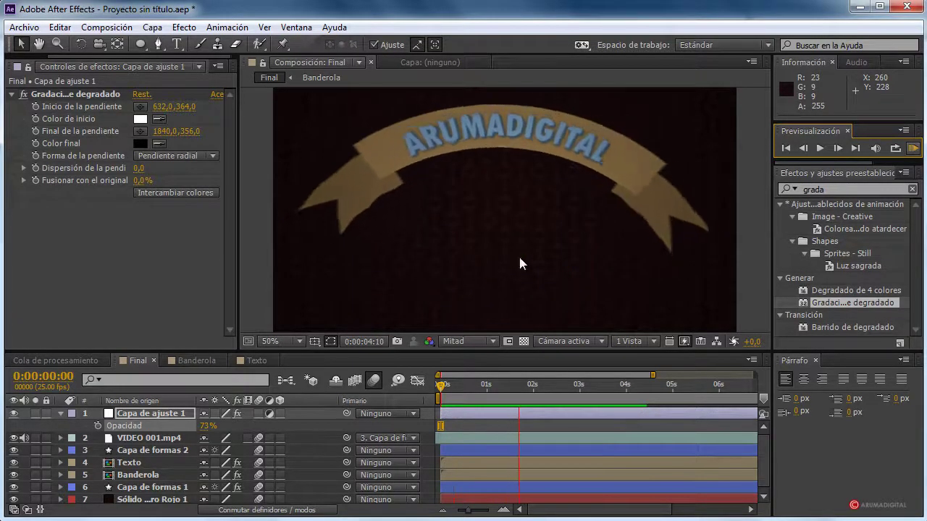
pyautogui.click(570, 252)
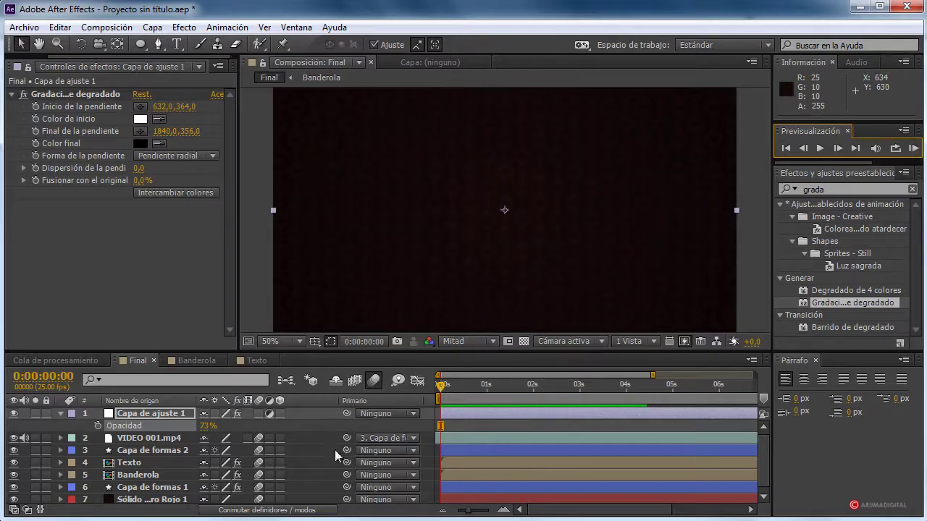
# Step: Add the Resplandor exterior layer style to Capa de formas 2 while viewing the frame at 0:00:02:16
pyautogui.moveTo(438, 397); pyautogui.dragTo(559, 380)
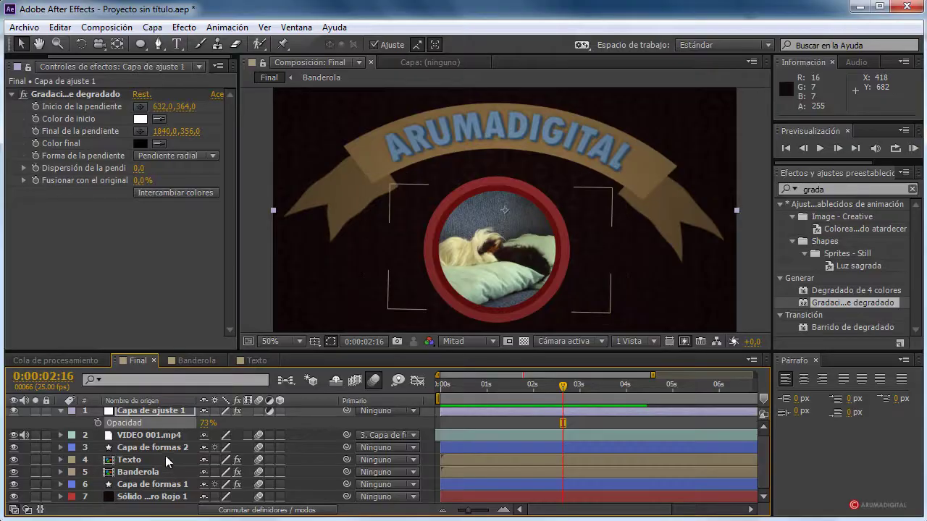
pyautogui.click(138, 447)
pyautogui.rightClick(141, 444)
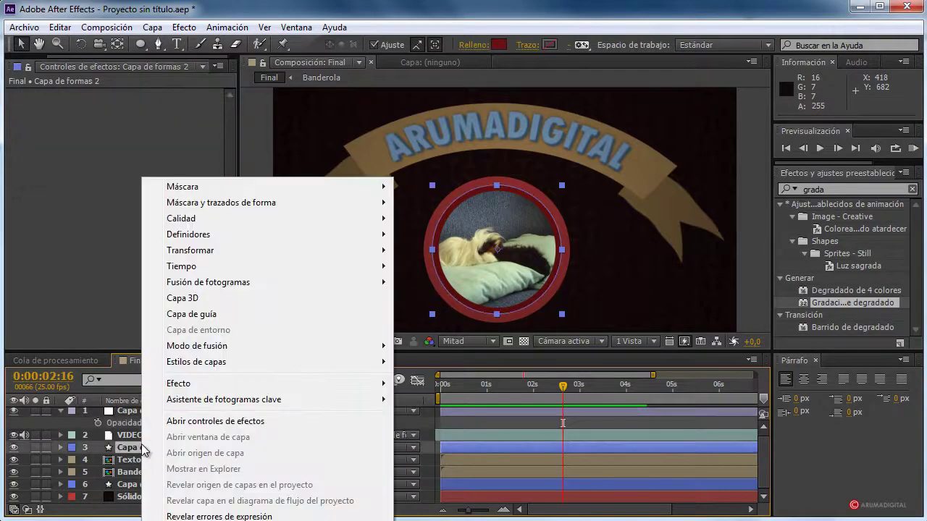
pyautogui.moveTo(379, 368)
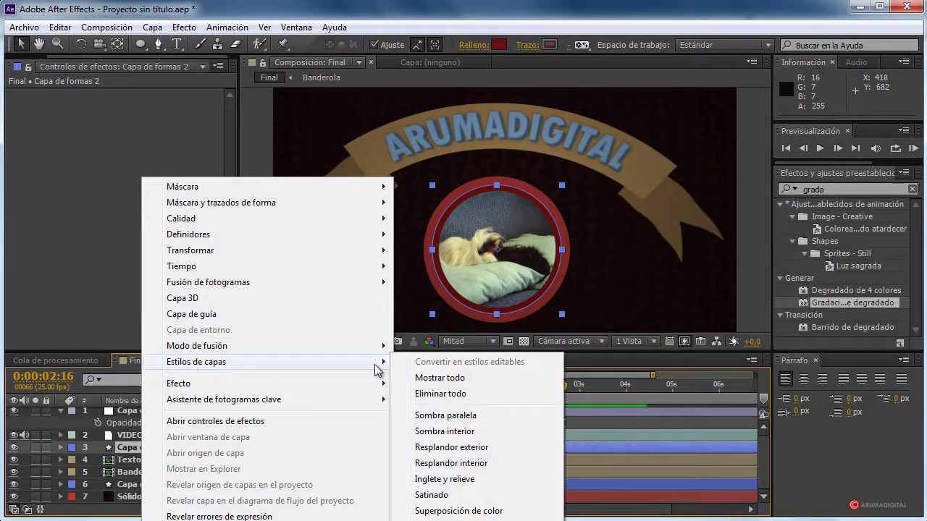
pyautogui.click(440, 448)
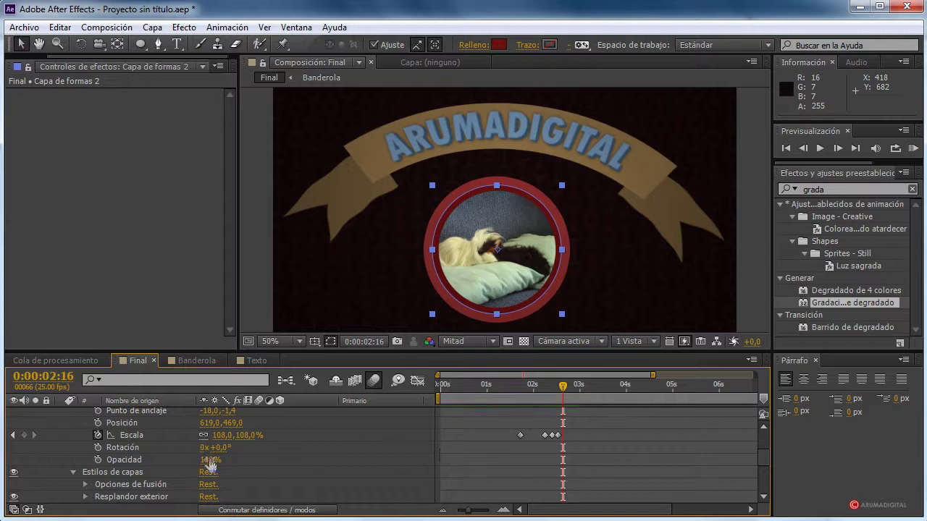
# Step: Set the Tamaño of the circle's Resplandor exterior to 111 and its Opacidad to 34%
pyautogui.scroll(2, 175, 465)
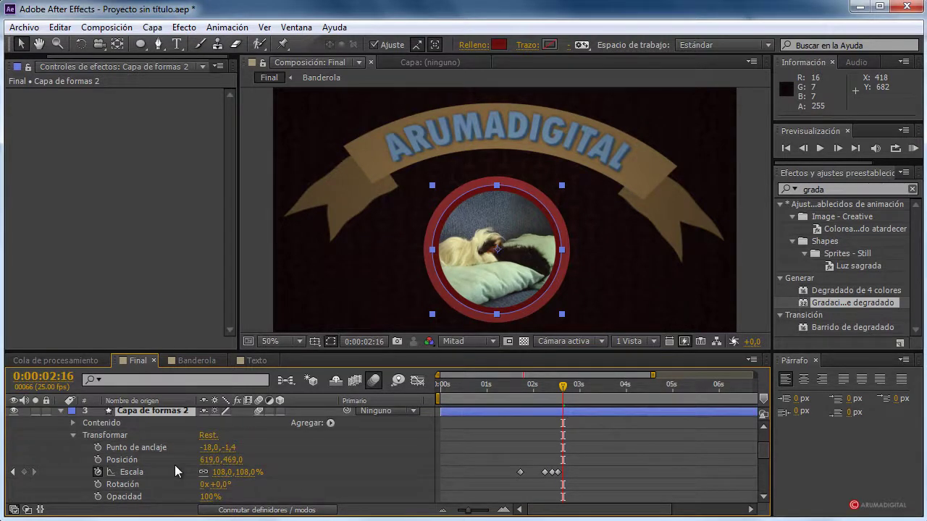
pyautogui.scroll(-6, 174, 465)
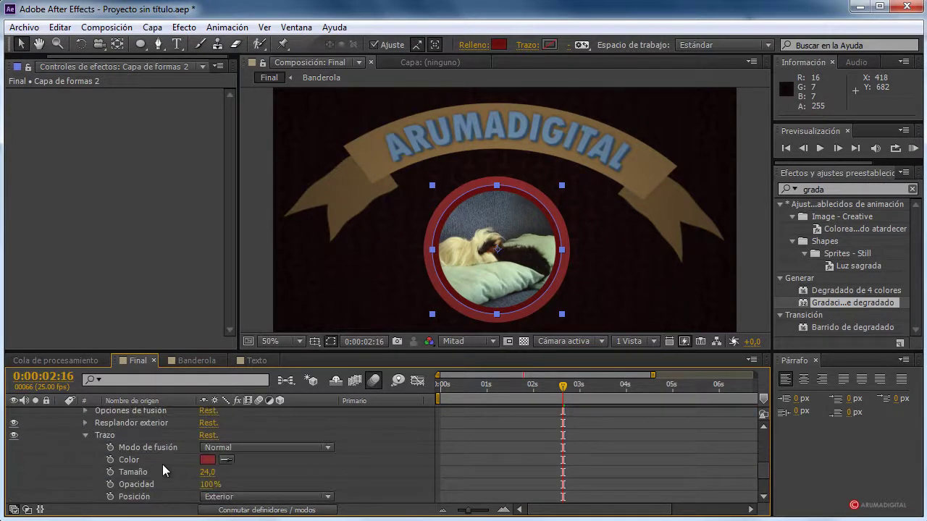
pyautogui.click(85, 423)
pyautogui.scroll(-2, 222, 465)
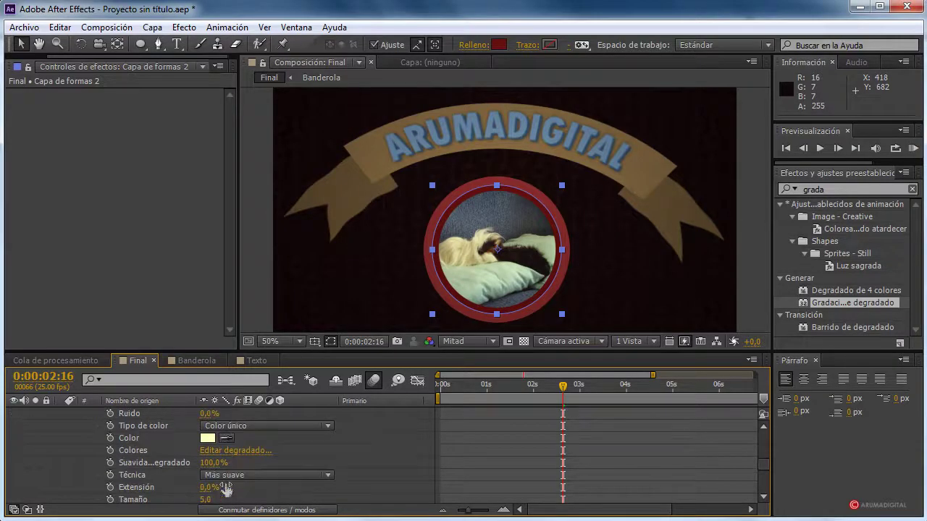
pyautogui.moveTo(210, 499); pyautogui.dragTo(276, 494)
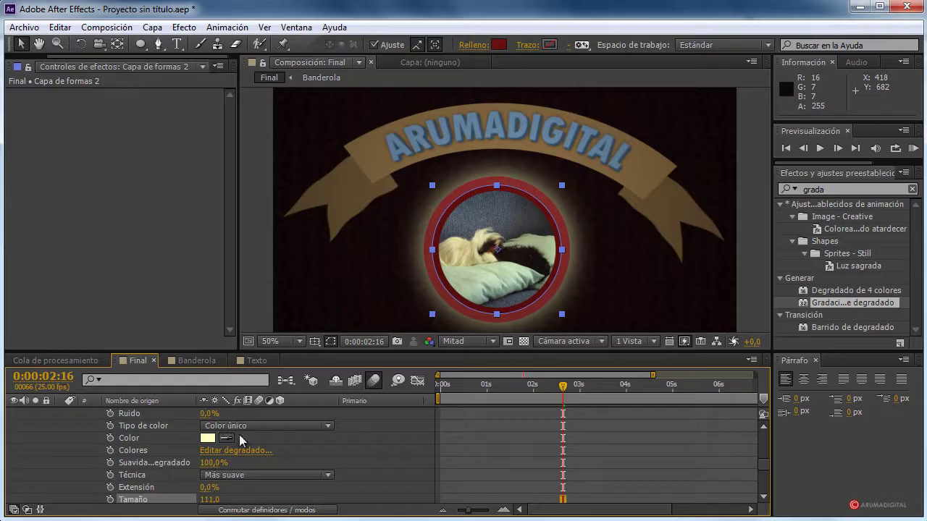
pyautogui.scroll(2, 238, 434)
pyautogui.moveTo(206, 444); pyautogui.dragTo(174, 439)
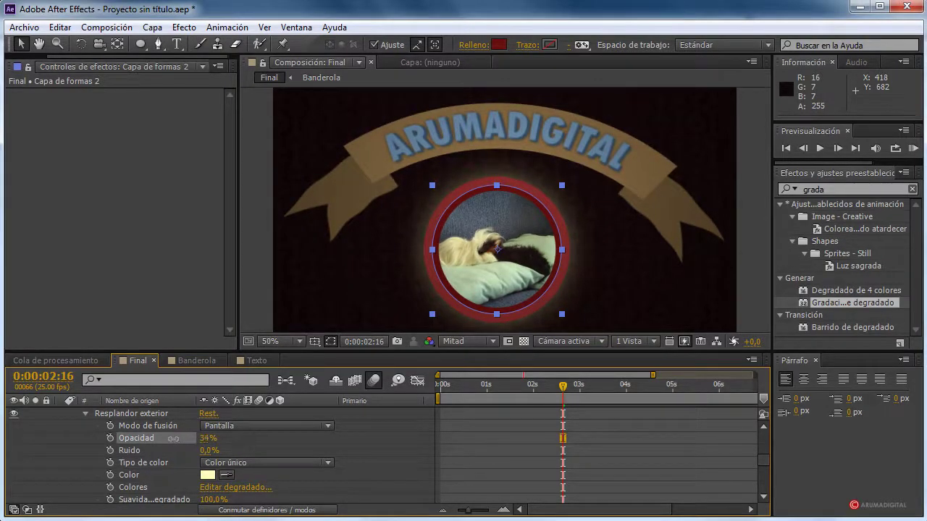
# Step: Set the circle's Resplandor exterior Opacidad to 29% and its Color to pure bright red, checking the glow in the composition
pyautogui.click(247, 245)
pyautogui.scroll(1, 248, 245)
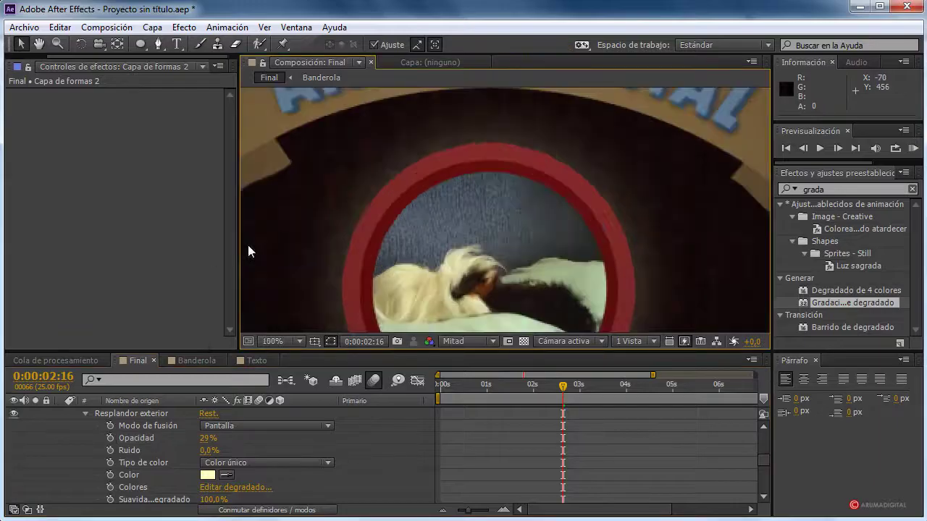
pyautogui.scroll(-1, 247, 245)
pyautogui.click(208, 475)
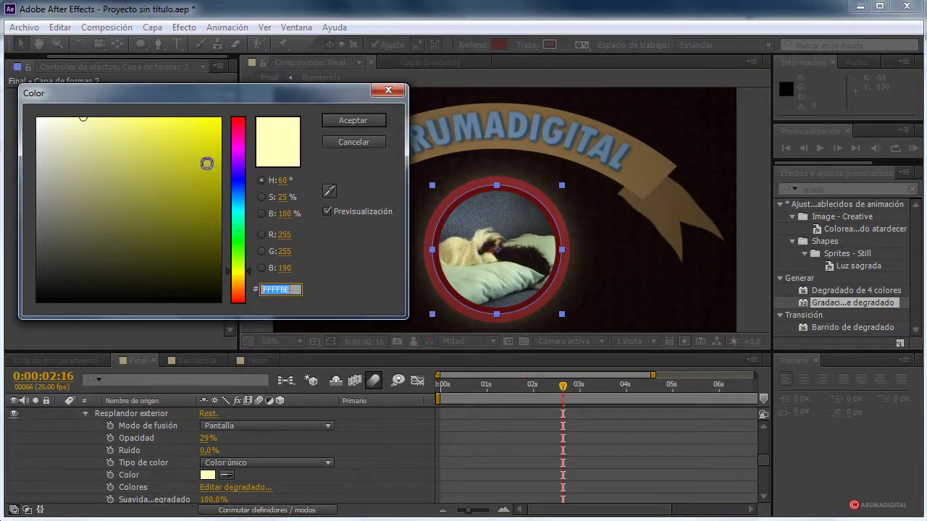
pyautogui.moveTo(238, 270); pyautogui.dragTo(238, 118)
pyautogui.moveTo(160, 163); pyautogui.dragTo(218, 123)
pyautogui.click(363, 123)
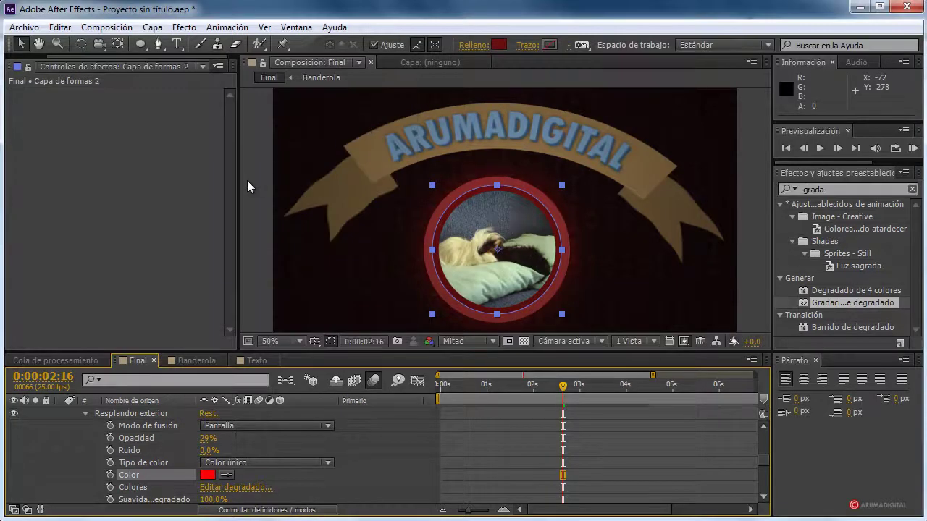
pyautogui.click(247, 180)
pyautogui.scroll(1, 271, 213)
pyautogui.scroll(-1, 271, 213)
# Step: Collapse Capa de formas 2, find the Resplandor effect and apply it to Capa de ajuste 1
pyautogui.scroll(10, 154, 426)
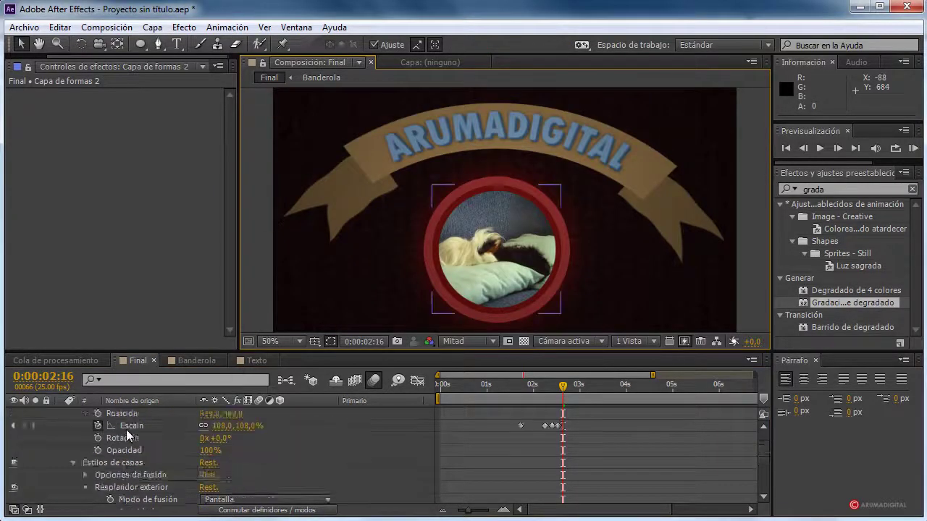
pyautogui.click(61, 450)
pyautogui.click(147, 412)
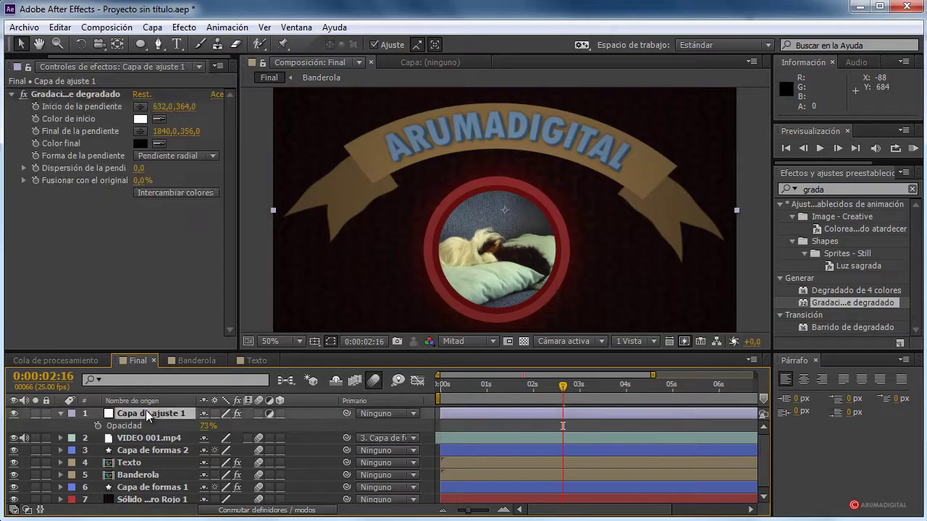
pyautogui.click(840, 190)
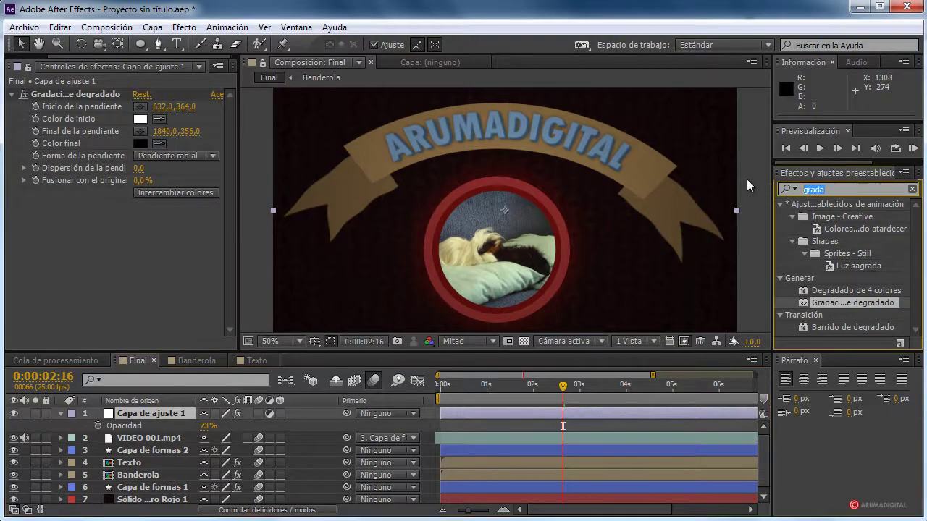
pyautogui.write('respla')
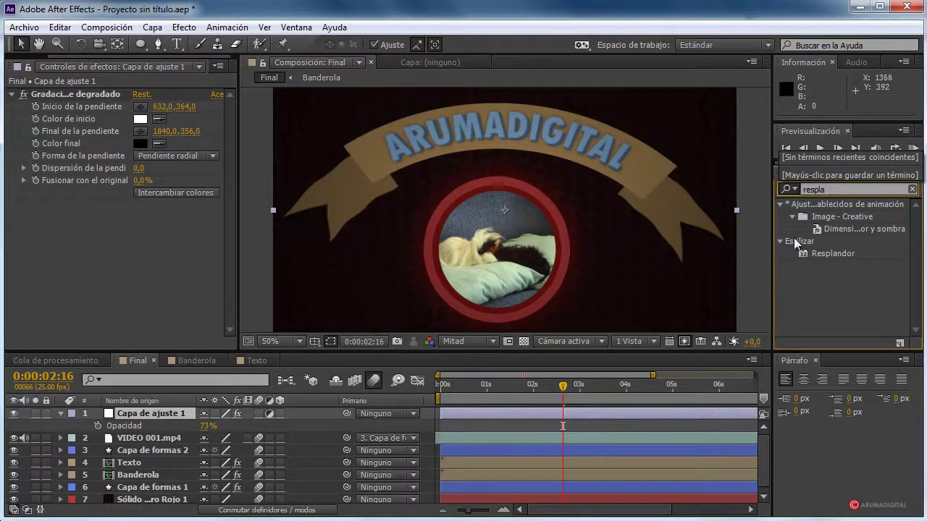
pyautogui.moveTo(831, 253); pyautogui.dragTo(100, 269)
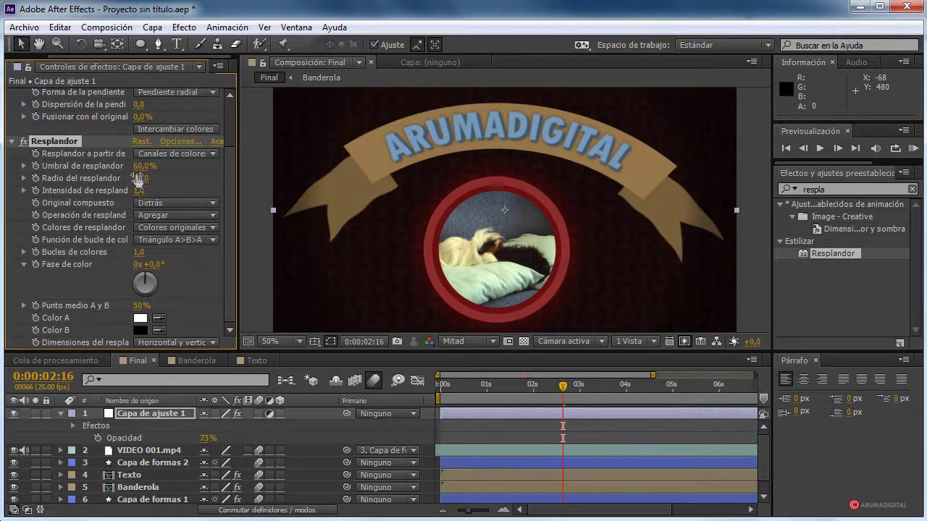
# Step: Set the Resplandor effect's Umbral de resplandor to 60,8%, Radio del resplandor to 222 and Intensidad de resplandor to 18,2
pyautogui.moveTo(138, 166); pyautogui.dragTo(160, 190)
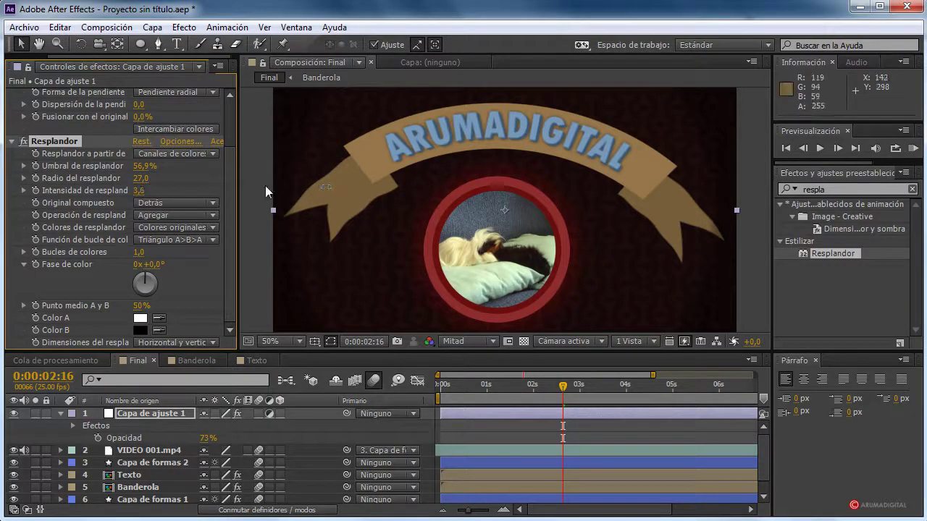
pyautogui.moveTo(139, 178); pyautogui.dragTo(87, 178)
pyautogui.moveTo(137, 165); pyautogui.dragTo(62, 167)
pyautogui.moveTo(417, 189); pyautogui.dragTo(706, 185)
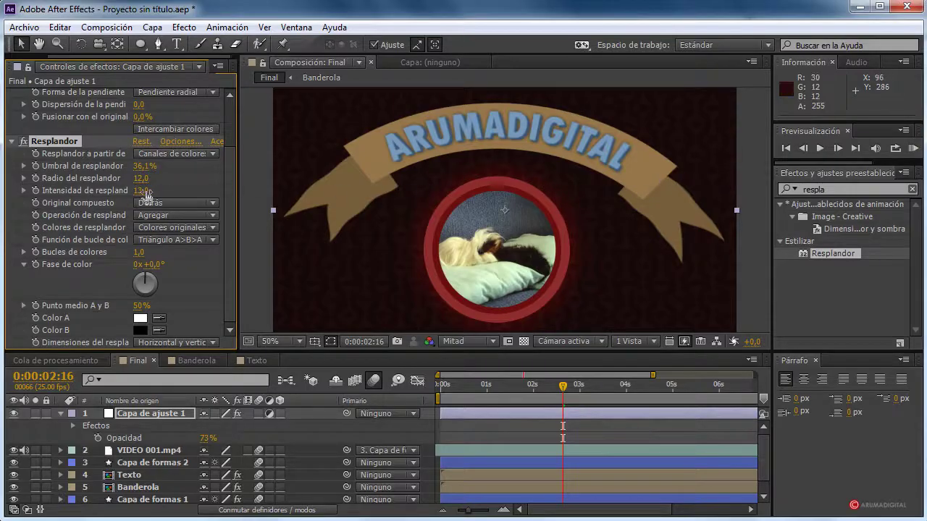
pyautogui.moveTo(517, 188); pyautogui.dragTo(341, 265)
pyautogui.moveTo(139, 178); pyautogui.dragTo(93, 177)
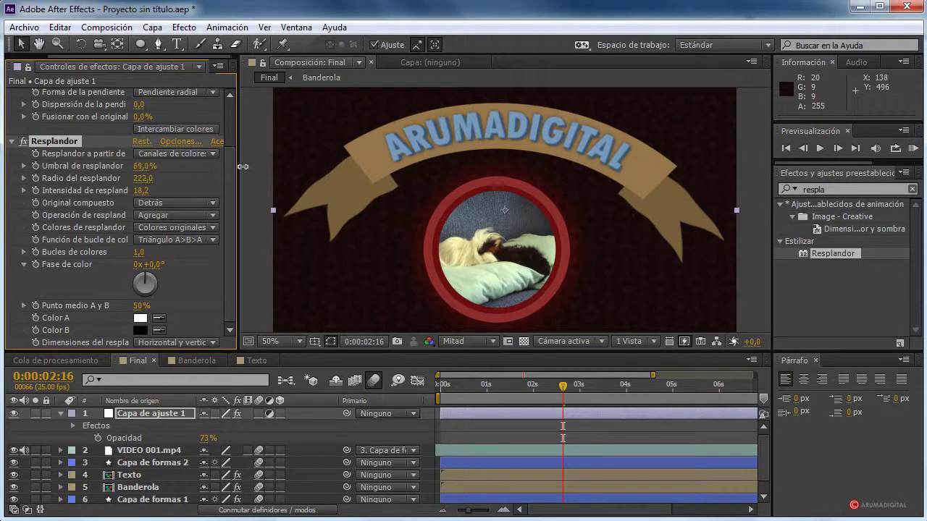
pyautogui.moveTo(145, 165); pyautogui.dragTo(155, 166)
pyautogui.moveTo(247, 164); pyautogui.dragTo(217, 163)
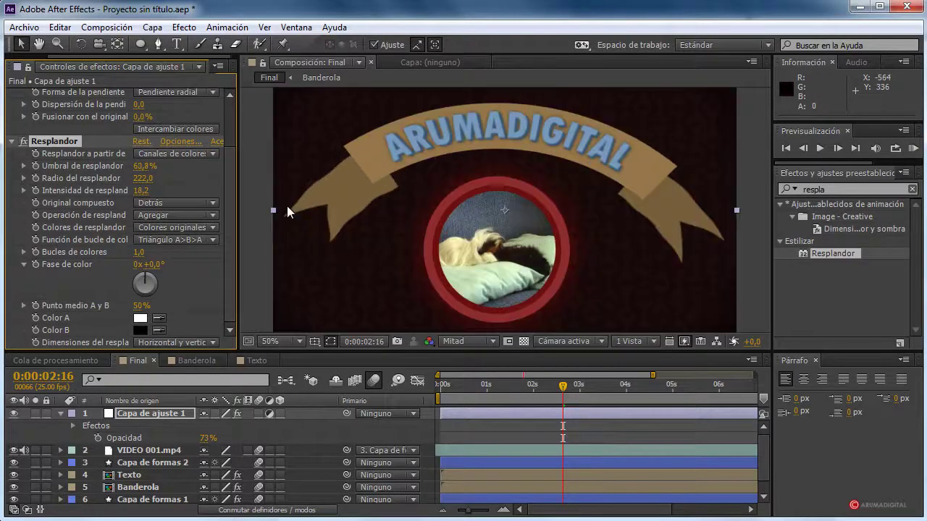